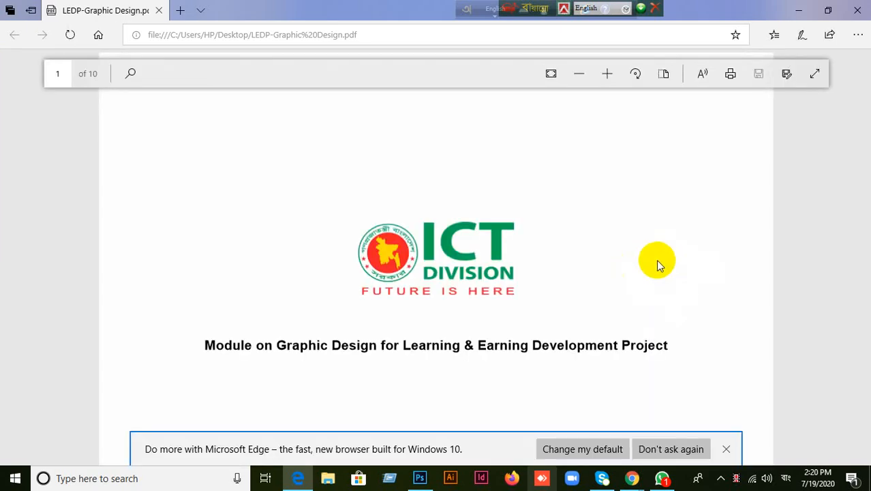
Step: Scroll the LEDP Graphic Design PDF to module rows 7–9, including Working with Pen Tool
scroll(657, 262, down, 20)
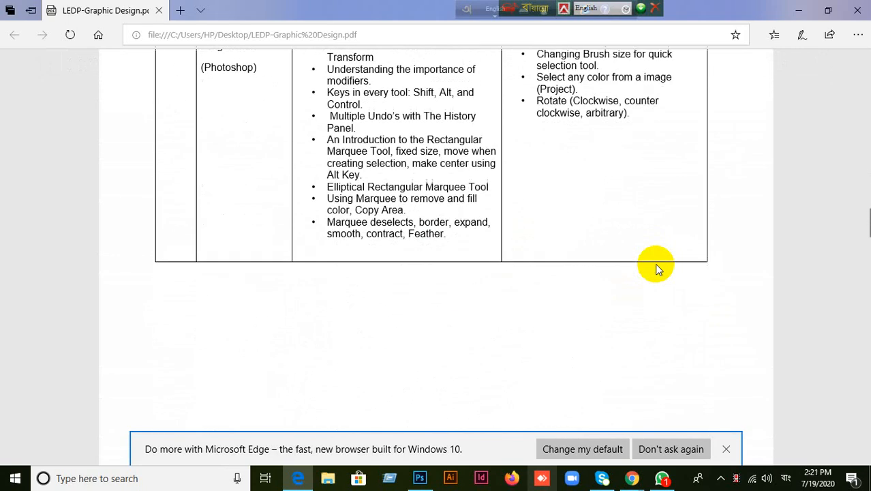
scroll(656, 268, down, 20)
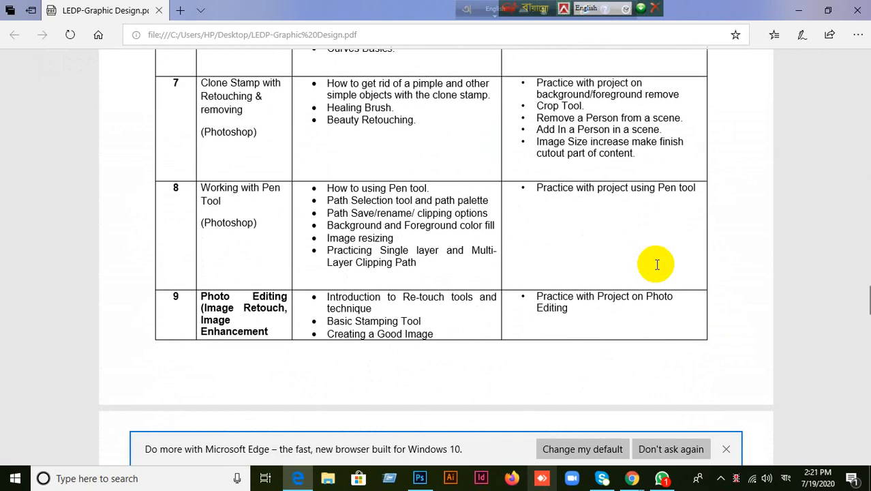
scroll(657, 264, up, 1)
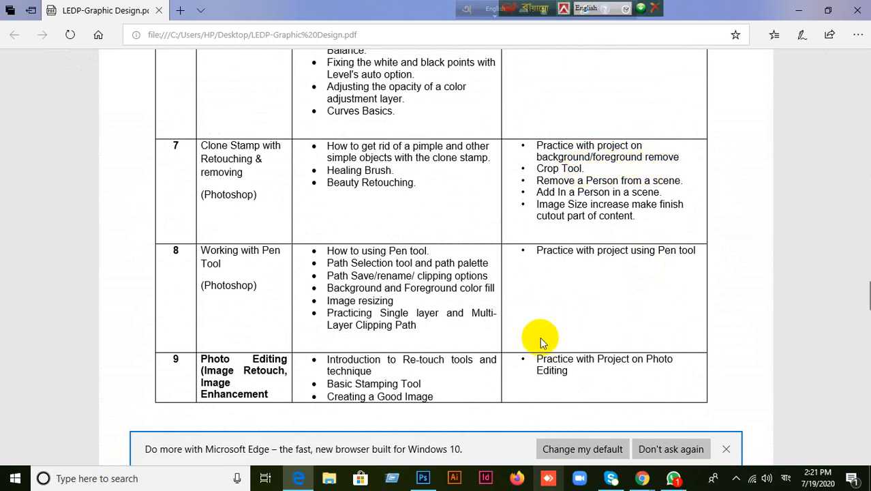
click(423, 478)
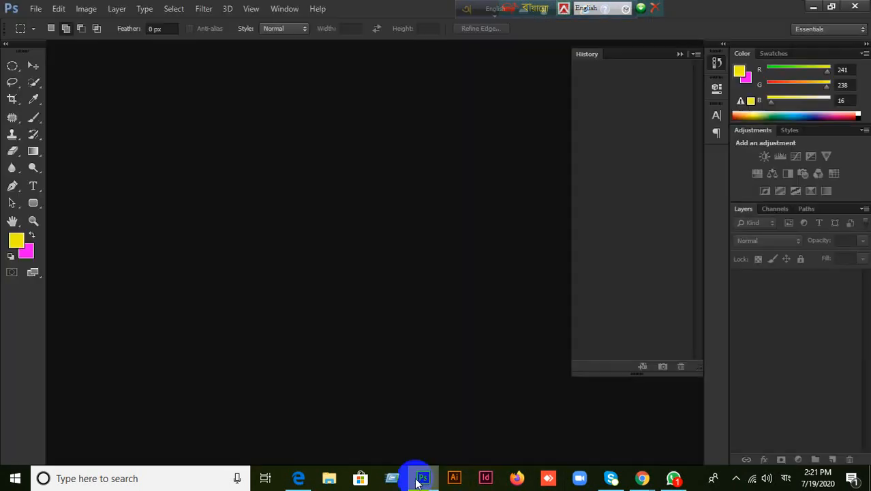
Step: Open zhan-zhang-2Olzk3WEEZw-unsplash.jpg, the beach photo of the backpacker, from the Sample Image folder
click(33, 9)
click(189, 207)
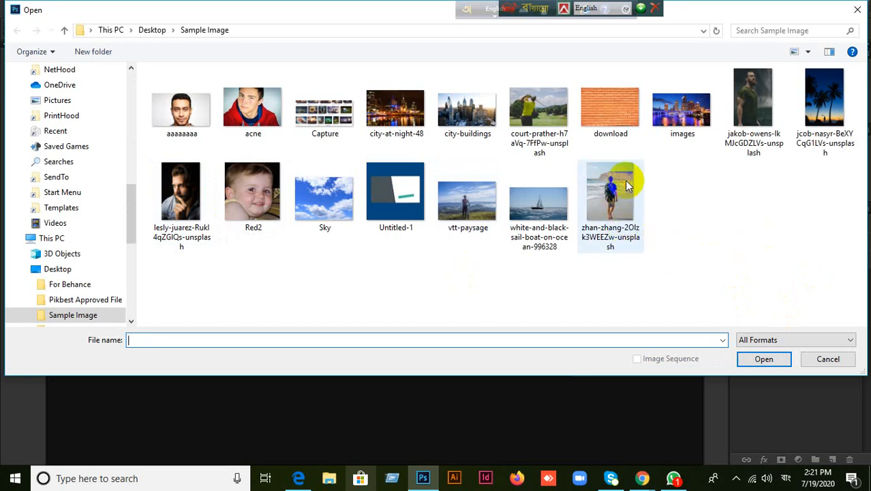
click(622, 215)
click(746, 359)
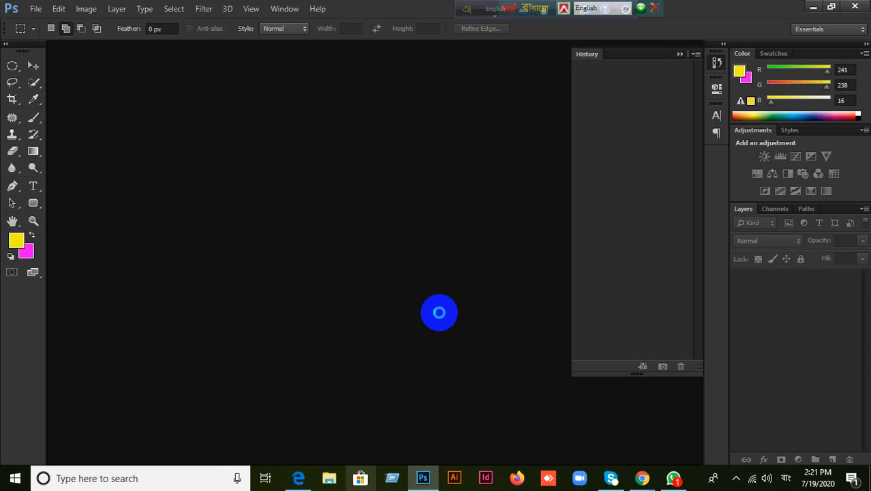
key(t)
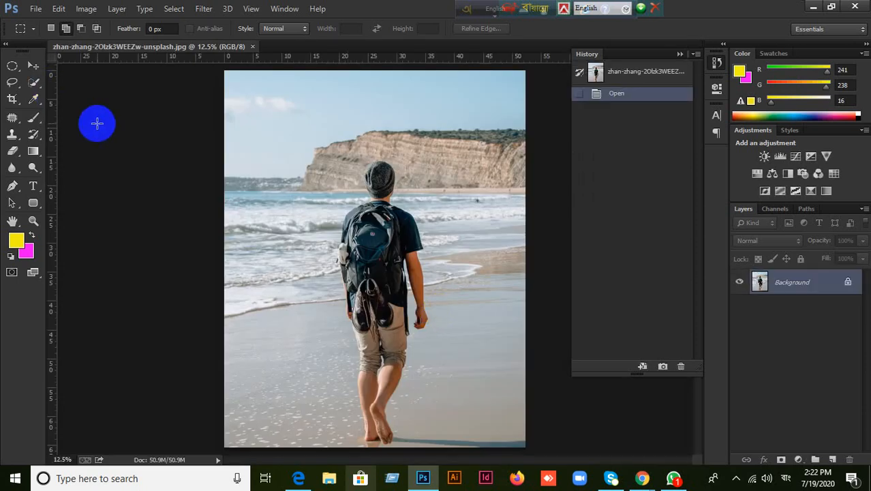
Step: Choose the Quick Selection Tool and set its brush size to 700
click(32, 67)
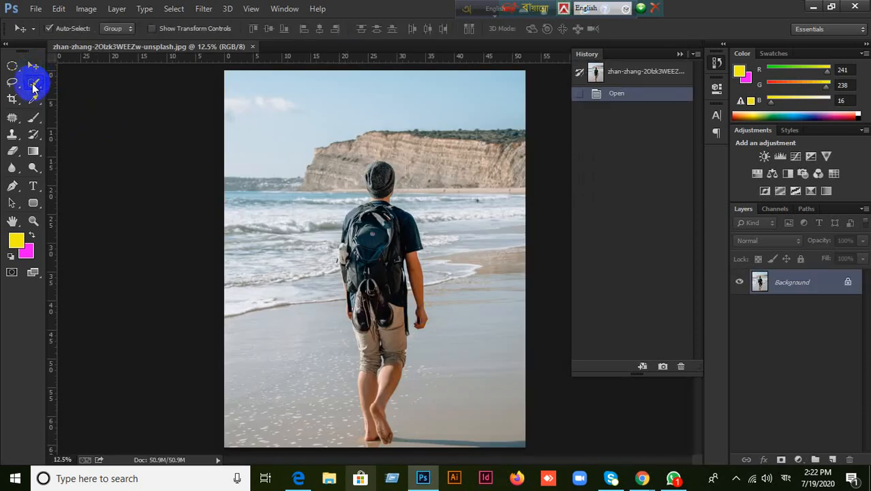
click(33, 81)
click(80, 85)
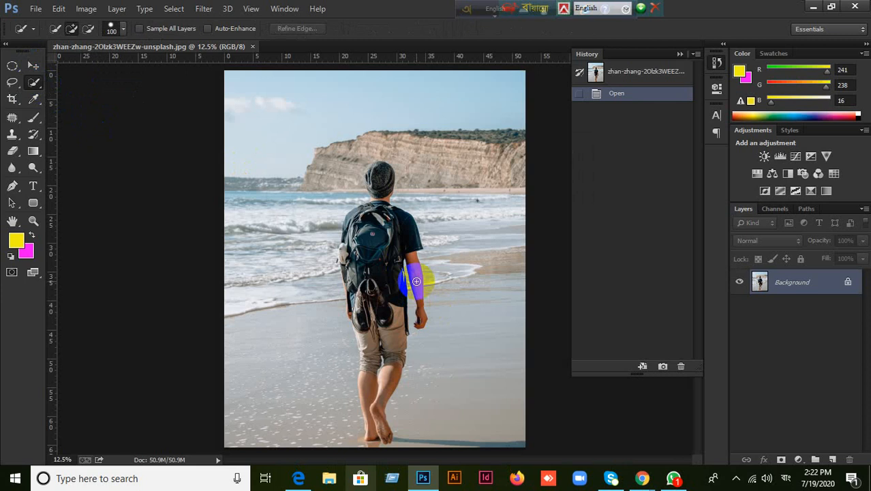
key(bracketright)
key(bracketright)
key(bracketright)
key(bracketright)
key(bracketright)
key(bracketright)
key(bracketright)
key(bracketright)
scroll(387, 268, up, 2)
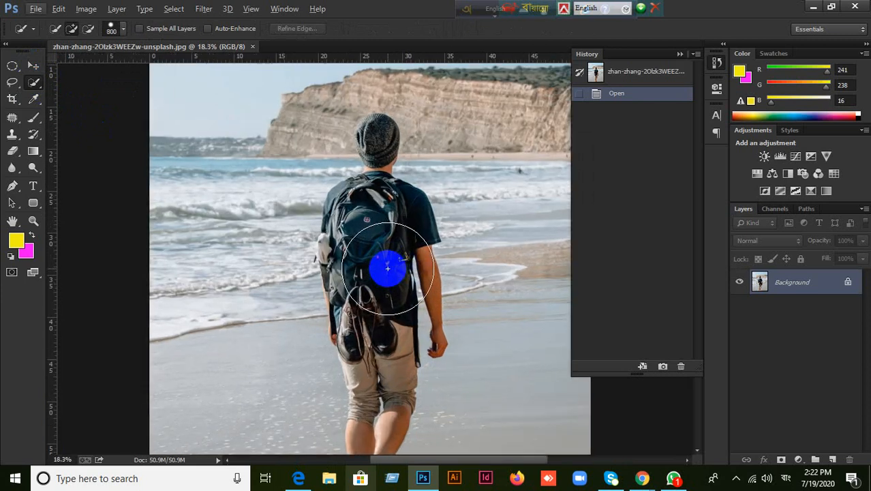
key(bracketleft)
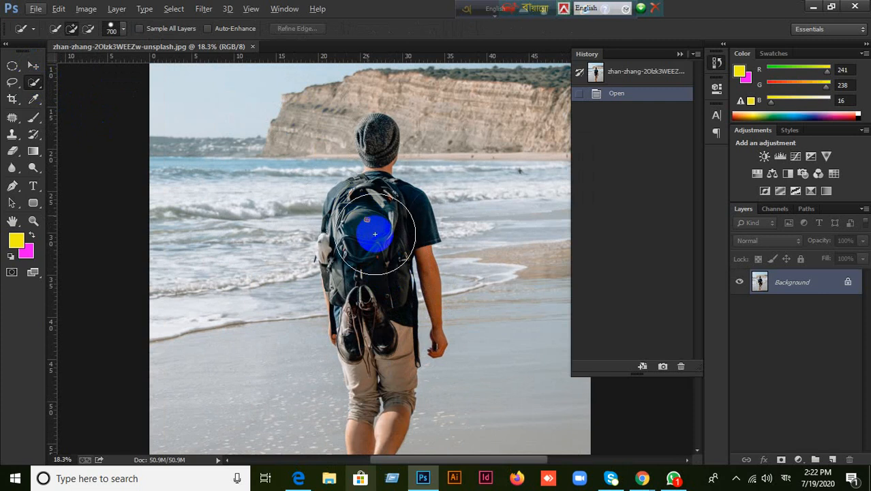
Step: Brush the selection over the man's back, shoulders and legs down to his feet
mouse_move(375, 234)
mouse_down()
mouse_move(379, 374)
mouse_move(379, 361)
mouse_up()
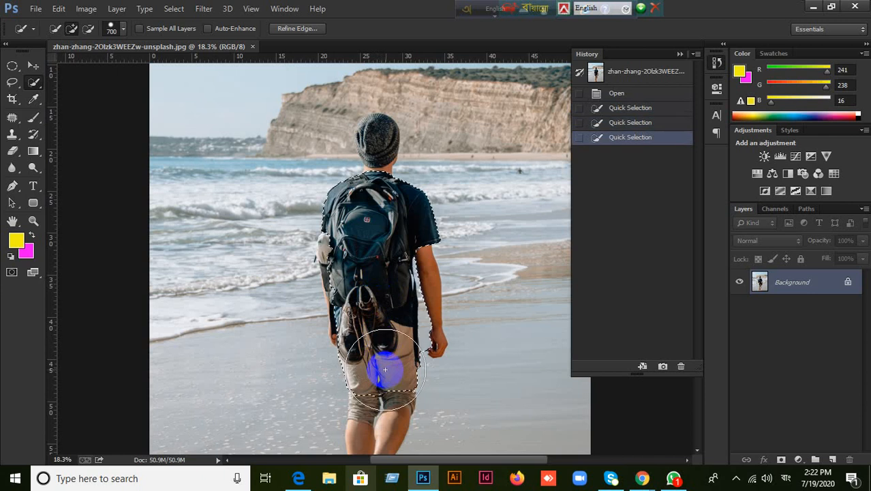
scroll(372, 362, down, 2)
key(bracketleft)
key(bracketleft)
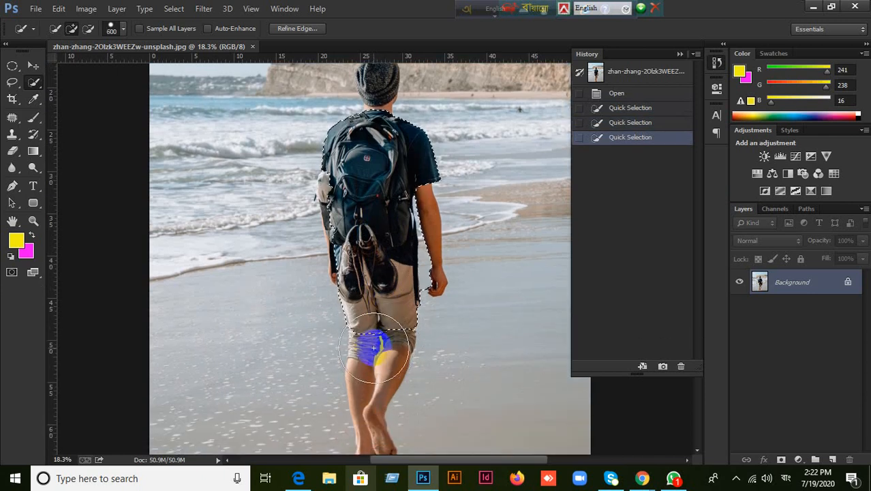
drag(374, 349, 368, 392)
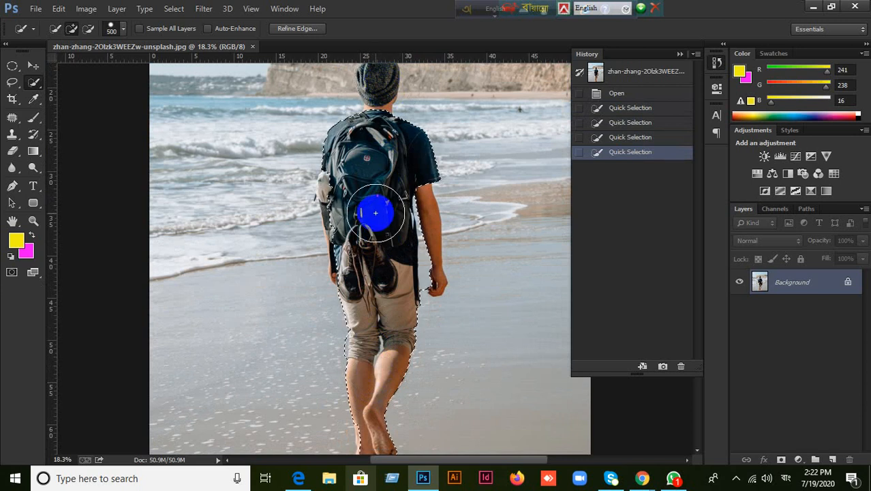
scroll(374, 199, up, 1)
key(bracketleft)
key(bracketleft)
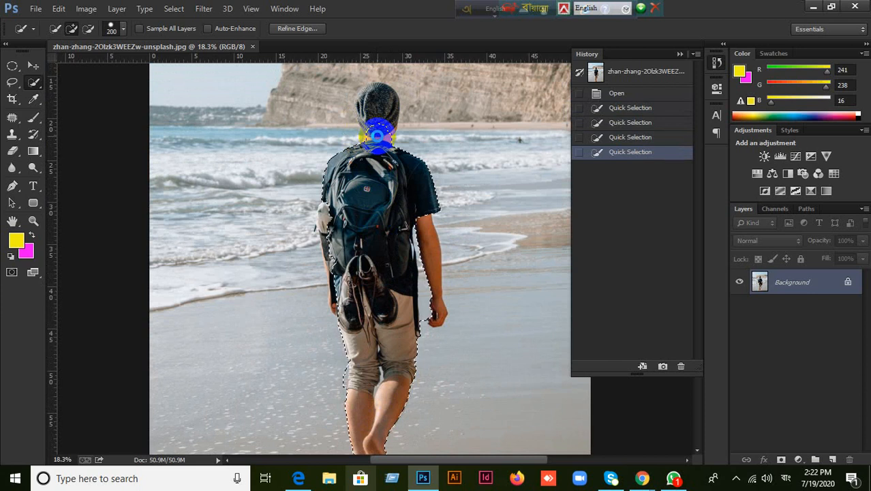
Step: Add the head, cap, right arm, backpack, shoes and left hand, trimming spill beside the arm
drag(377, 136, 366, 106)
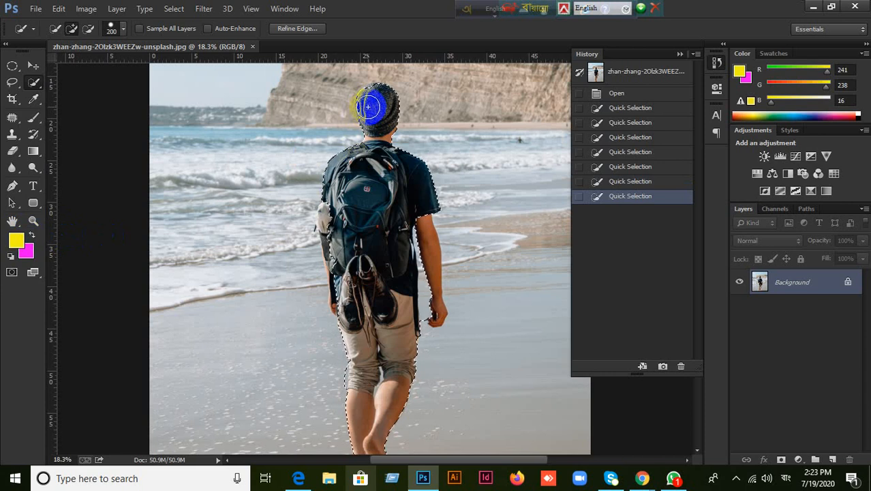
drag(370, 100, 373, 96)
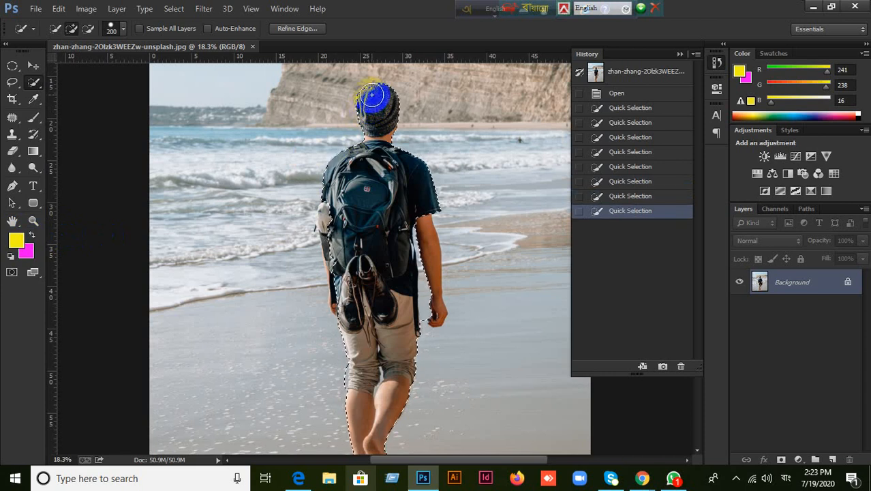
click(373, 103)
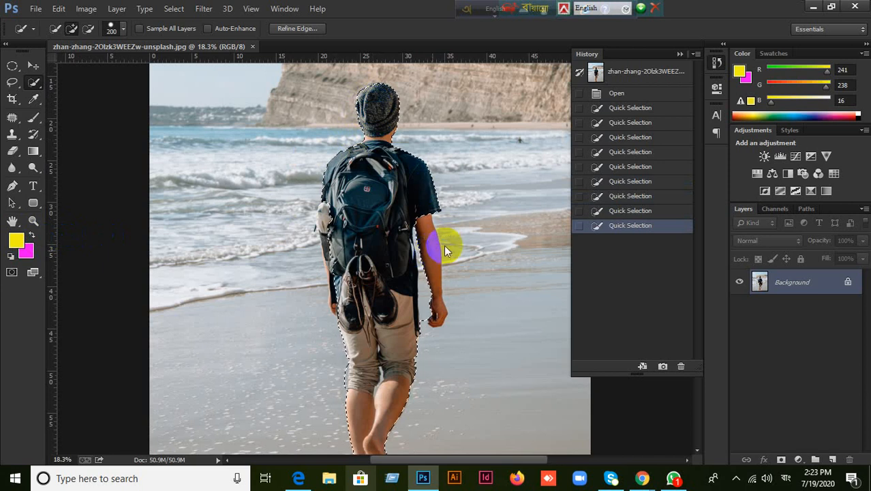
drag(444, 249, 431, 245)
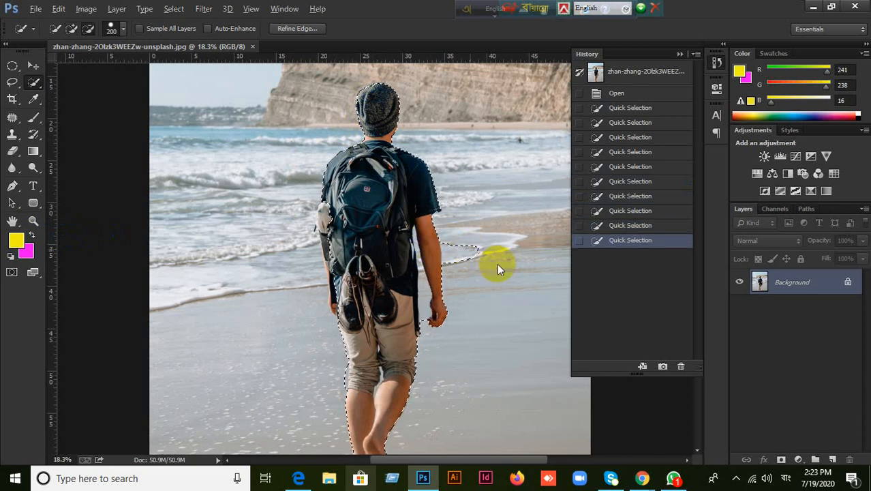
alt+click(470, 255)
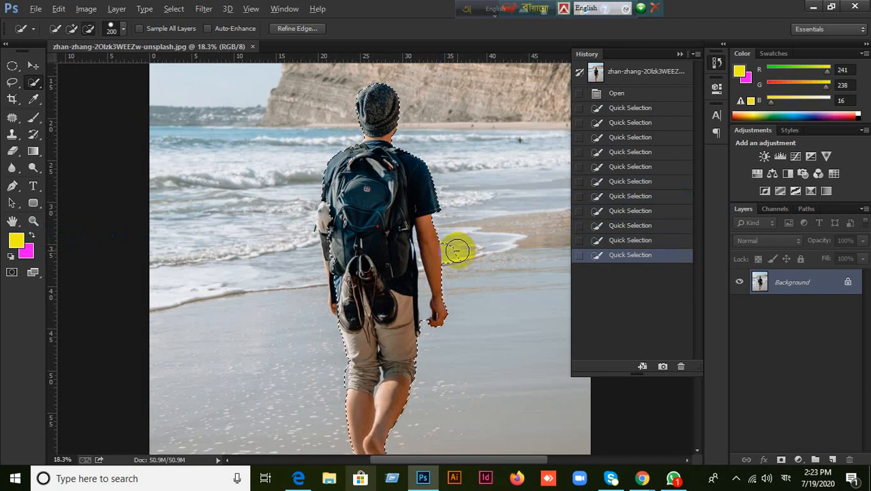
alt+click(471, 251)
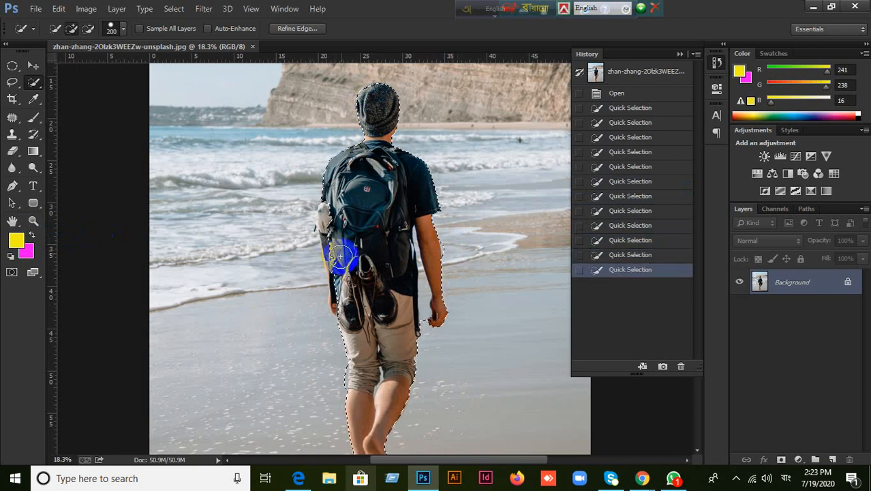
mouse_move(335, 226)
mouse_down()
mouse_move(371, 242)
mouse_move(329, 215)
mouse_move(346, 262)
mouse_move(339, 263)
mouse_move(347, 257)
mouse_move(330, 236)
mouse_up()
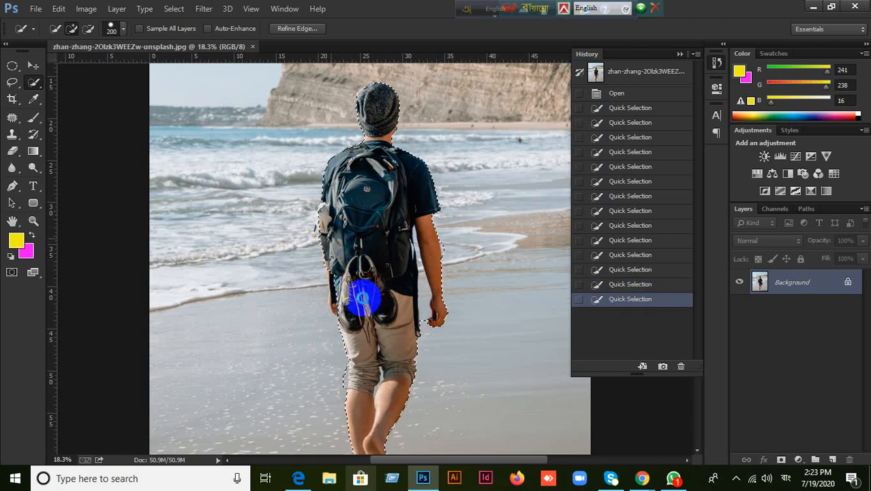
mouse_move(363, 298)
mouse_down()
mouse_move(340, 301)
mouse_move(352, 297)
mouse_move(339, 271)
mouse_move(333, 313)
mouse_move(372, 329)
mouse_move(352, 317)
mouse_move(379, 312)
mouse_up()
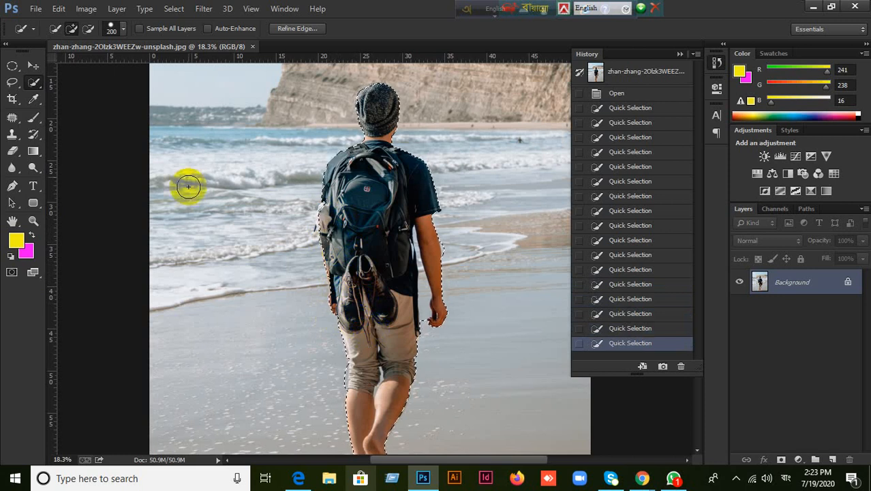
Step: Fill the selected man with the yellow foreground colour using Edit > Fill
click(59, 8)
click(96, 180)
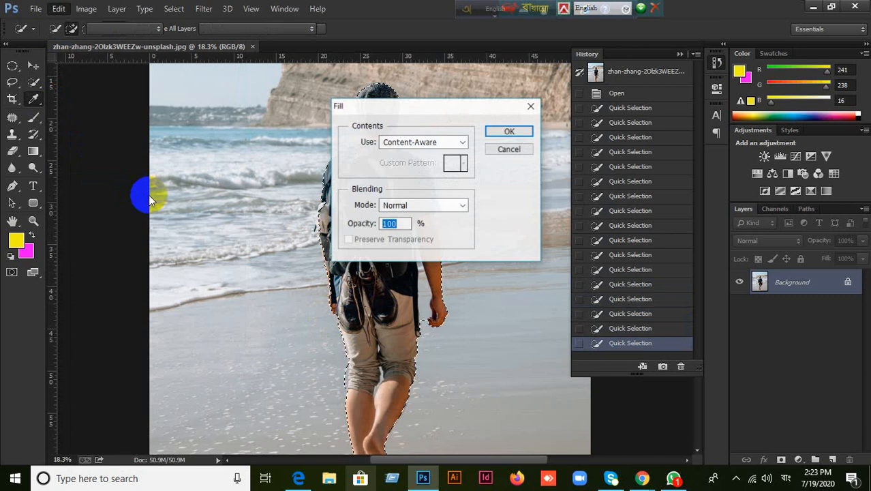
click(508, 149)
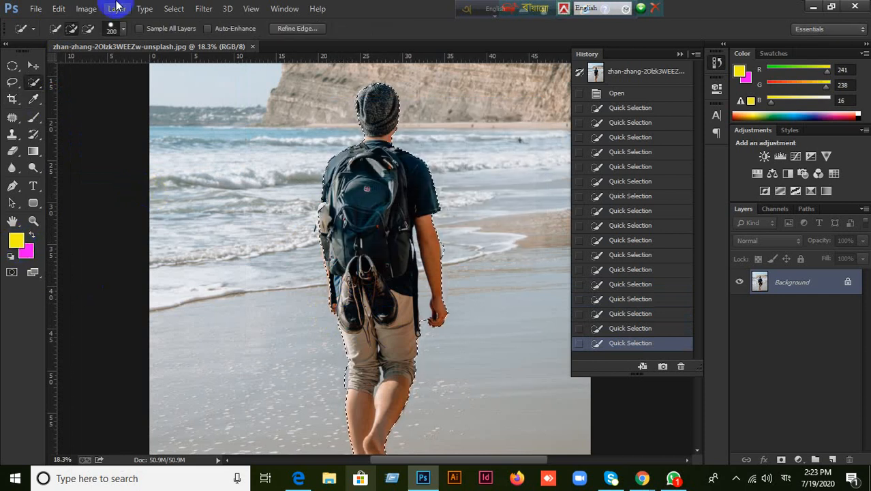
click(59, 8)
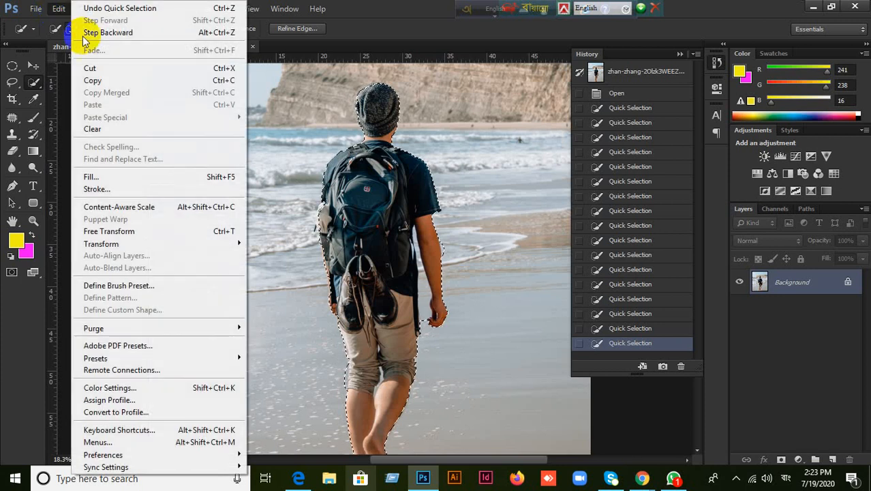
click(91, 177)
click(464, 142)
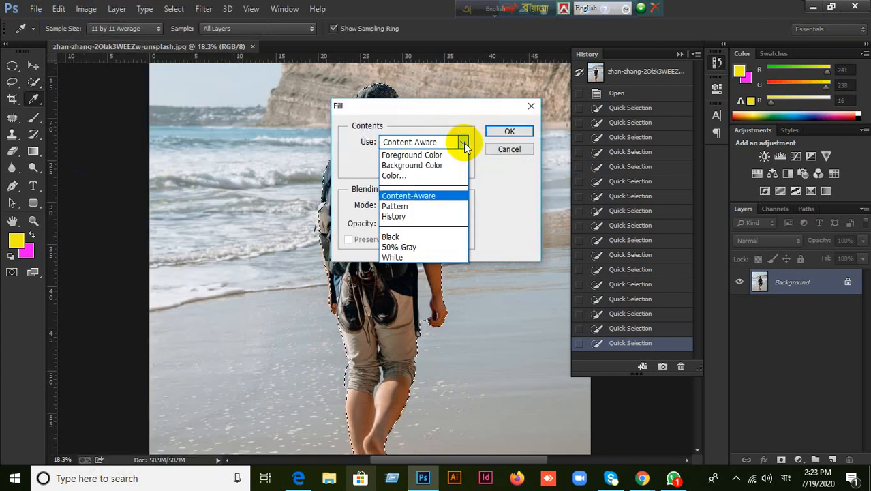
click(435, 154)
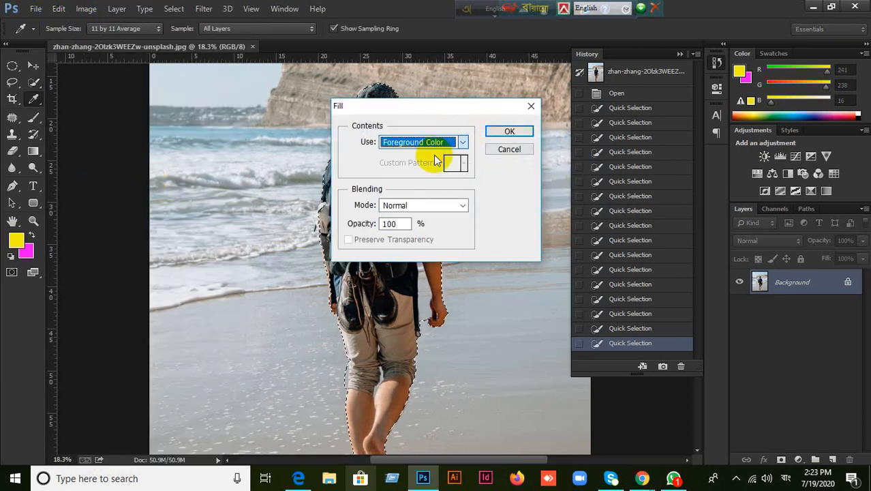
click(509, 132)
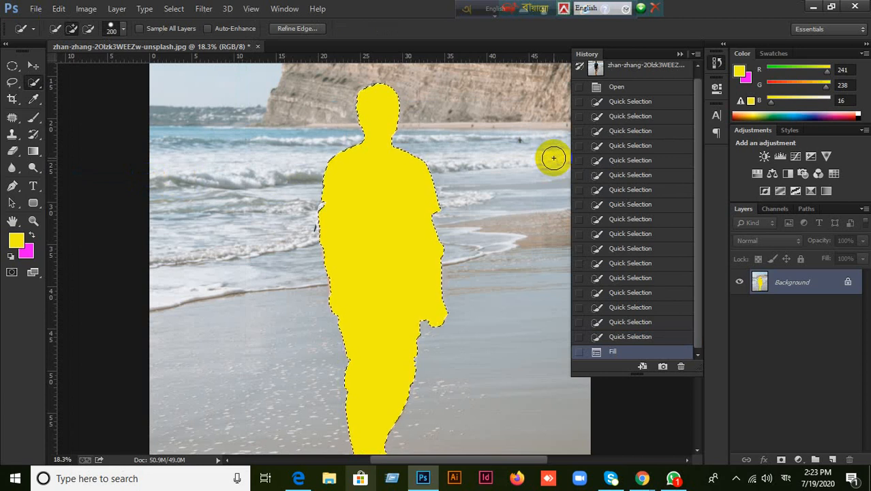
Step: Undo the yellow fill, then try a magenta background-colour fill and undo it
key(ctrl+z)
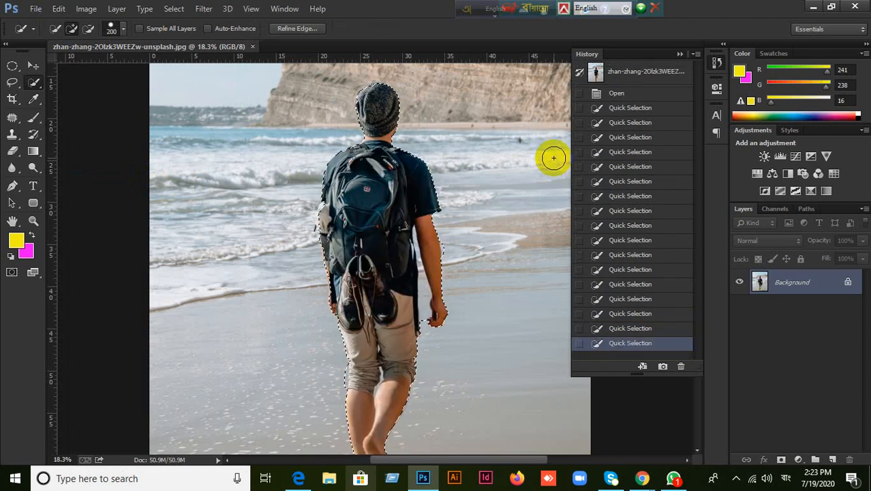
click(59, 8)
click(90, 176)
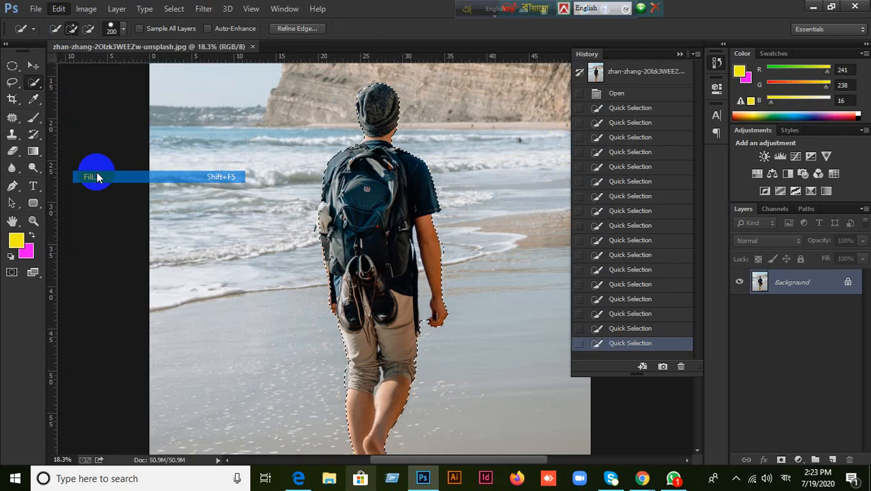
click(460, 142)
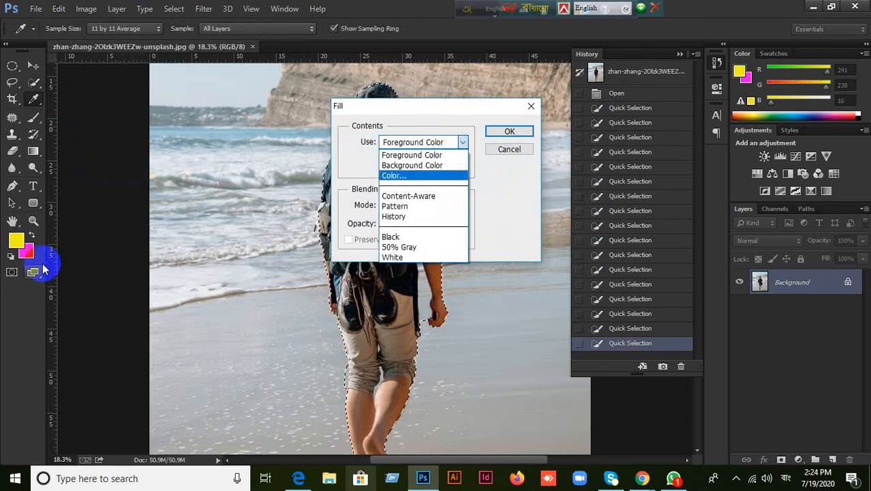
click(436, 165)
key(ctrl+BackSpace)
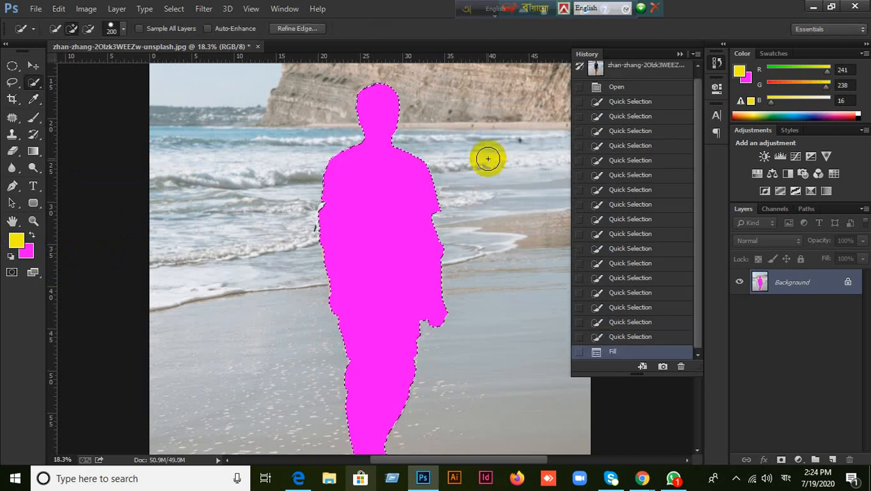
key(ctrl+z)
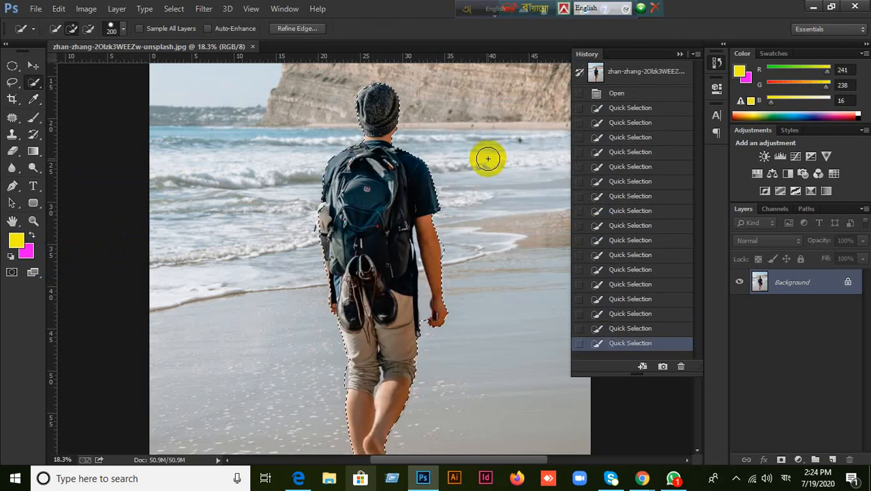
key(ctrl+BackSpace)
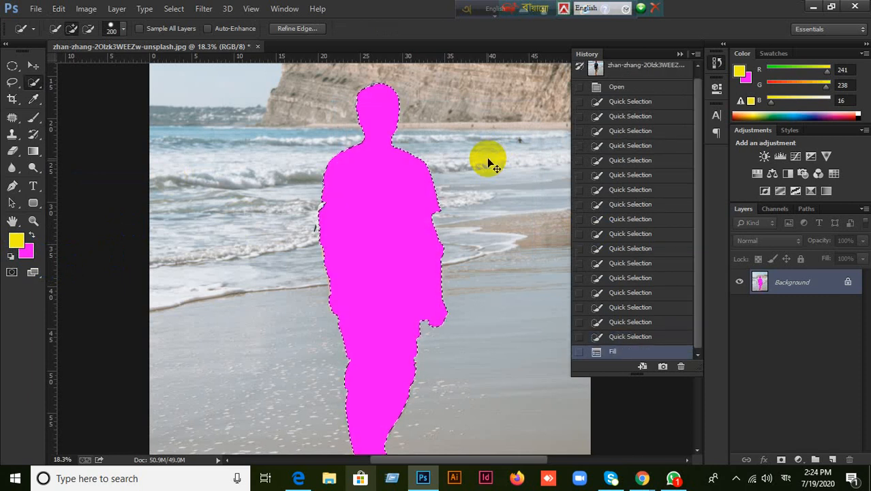
key(ctrl+z)
Step: Fill the man's selection with Content-Aware so the beach replaces him
click(61, 9)
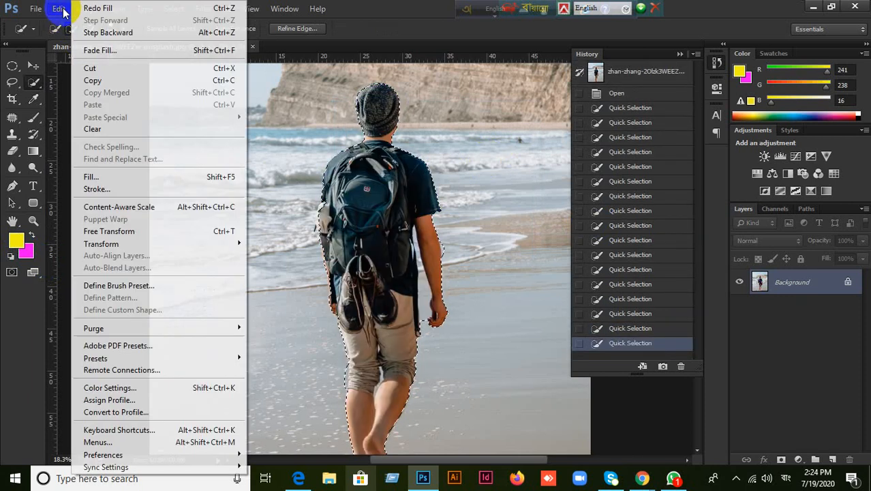
click(89, 176)
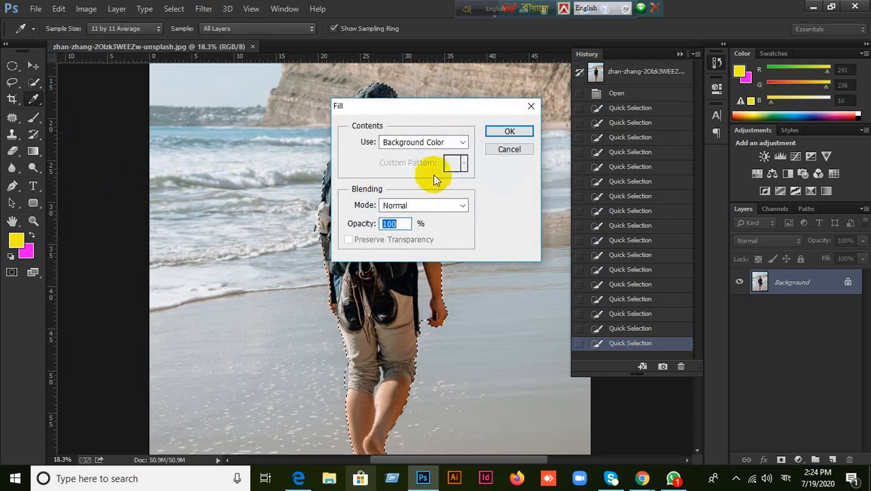
click(464, 145)
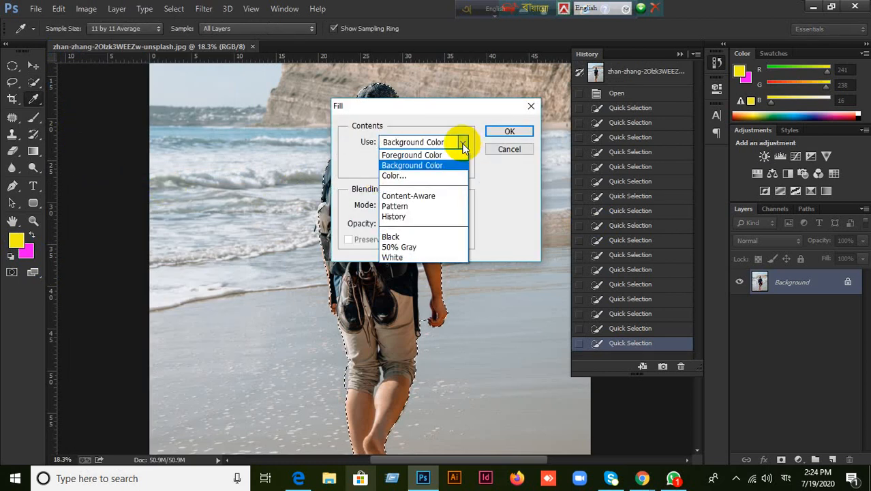
click(411, 198)
click(509, 131)
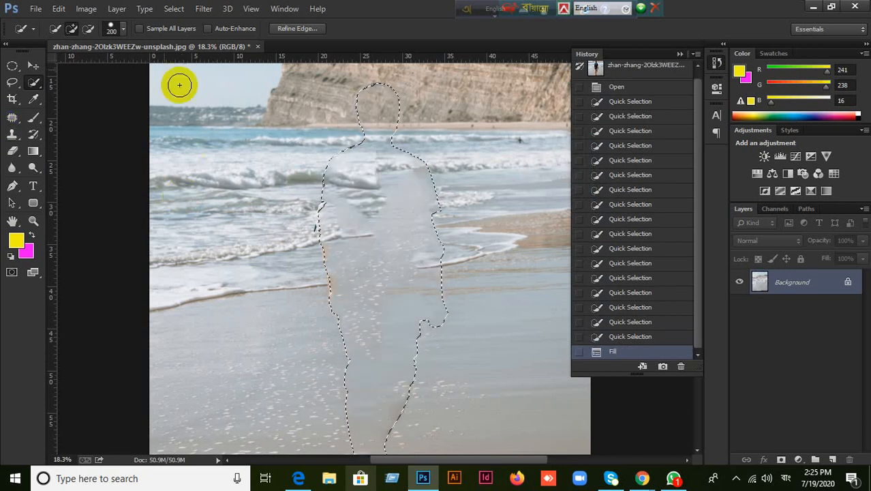
Step: Switch to the Move tool and deselect with Ctrl+D to reveal the patched area
click(33, 65)
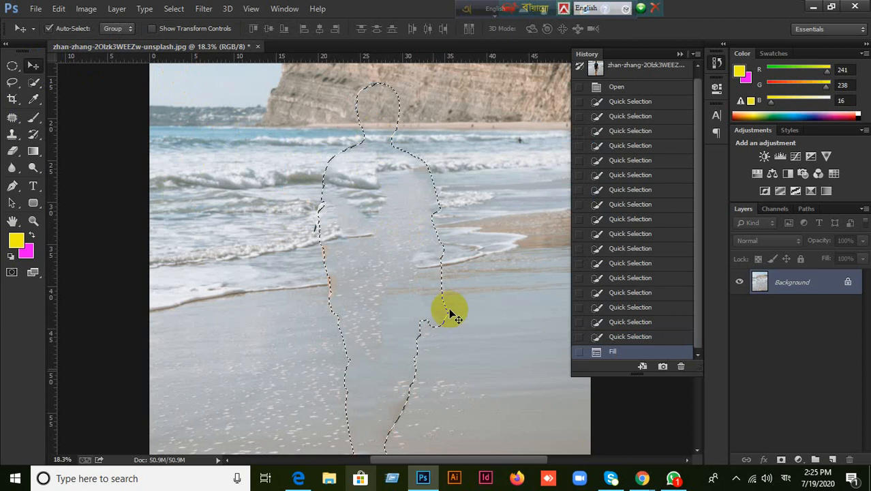
click(62, 13)
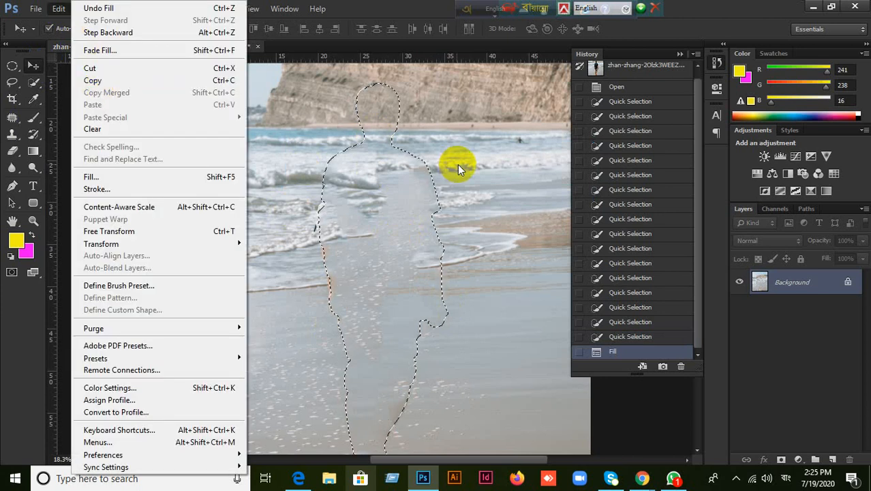
click(453, 147)
key(ctrl+d)
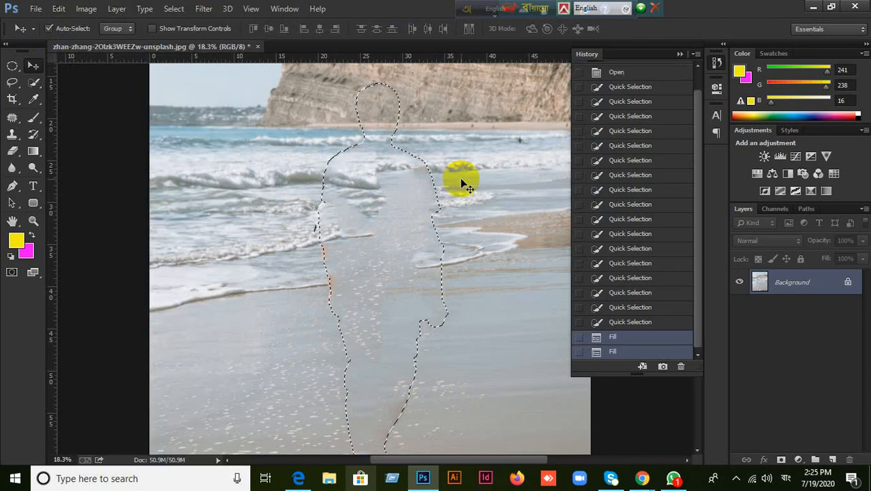
scroll(450, 281, up, 1)
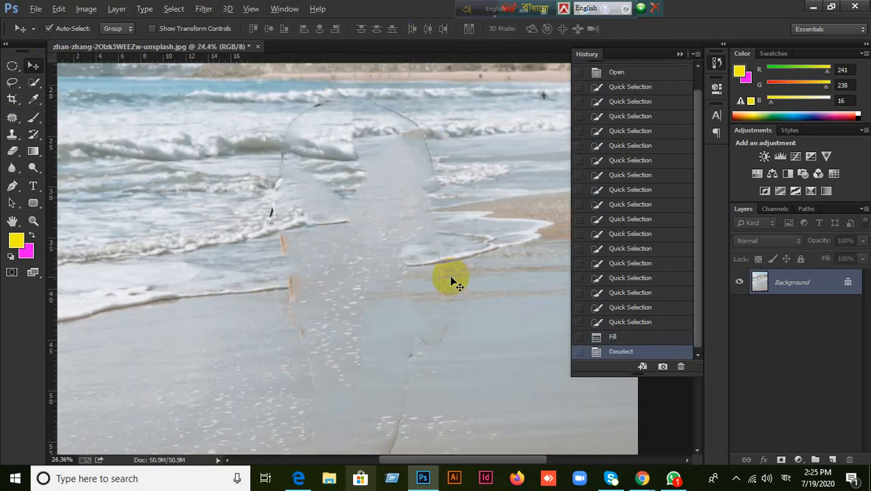
scroll(450, 281, down, 1)
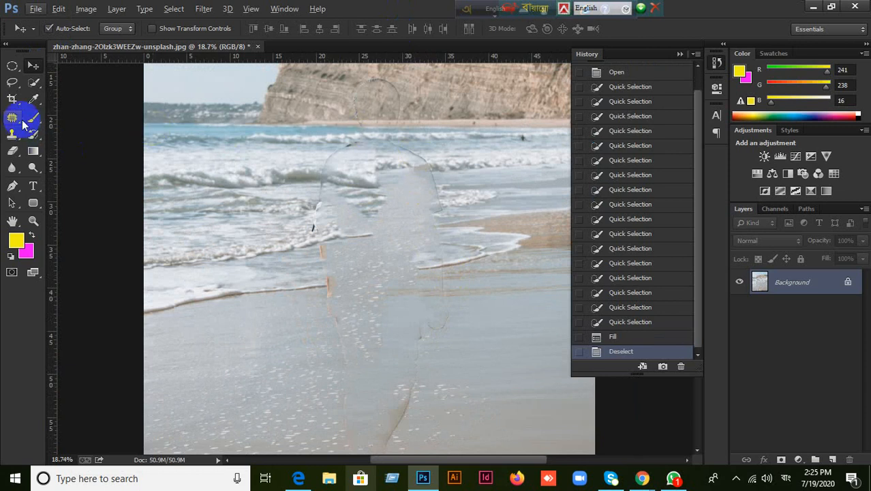
Step: Patch blotchy spots on the waves, sand and cliff with the Patch Tool, then deselect
mouse_move(12, 117)
mouse_down()
mouse_move(56, 130)
mouse_move(41, 181)
mouse_move(13, 155)
mouse_move(67, 140)
mouse_up()
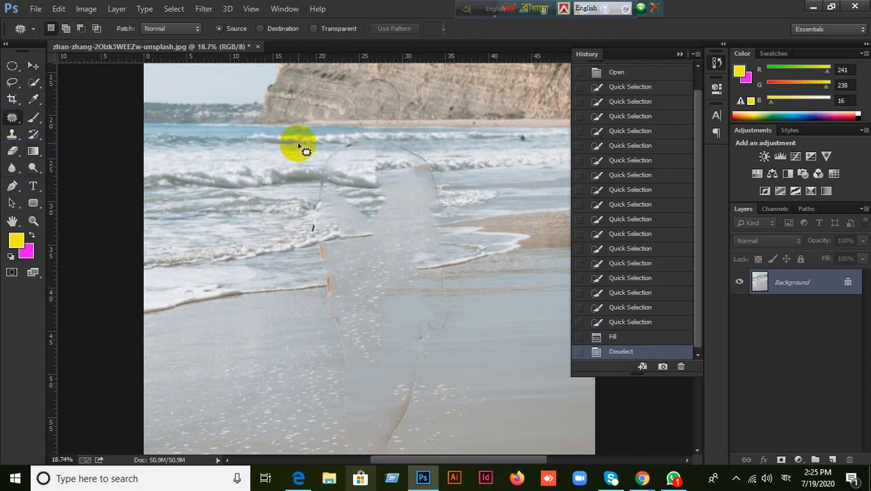
mouse_move(323, 153)
mouse_down()
mouse_move(362, 145)
mouse_move(365, 154)
mouse_move(326, 169)
mouse_move(312, 167)
mouse_move(324, 149)
mouse_move(271, 159)
mouse_up()
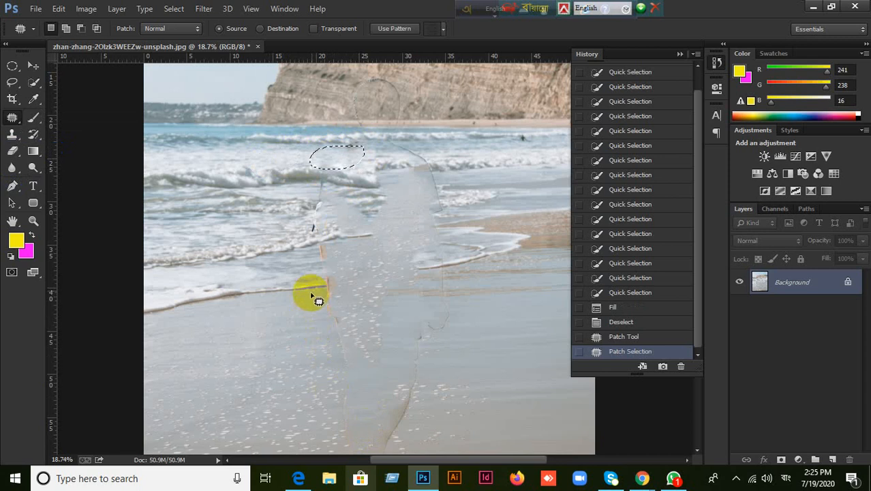
mouse_move(315, 299)
mouse_down()
mouse_move(376, 305)
mouse_move(376, 337)
mouse_move(324, 342)
mouse_move(308, 311)
mouse_move(345, 320)
mouse_move(266, 339)
mouse_up()
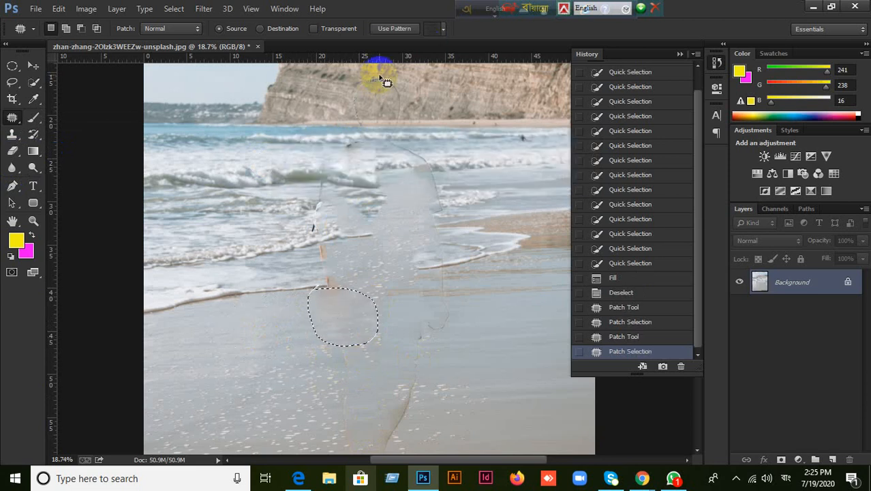
click(337, 99)
mouse_move(338, 98)
mouse_down()
mouse_move(396, 121)
mouse_move(411, 105)
mouse_move(394, 83)
mouse_move(398, 91)
mouse_move(483, 85)
mouse_up()
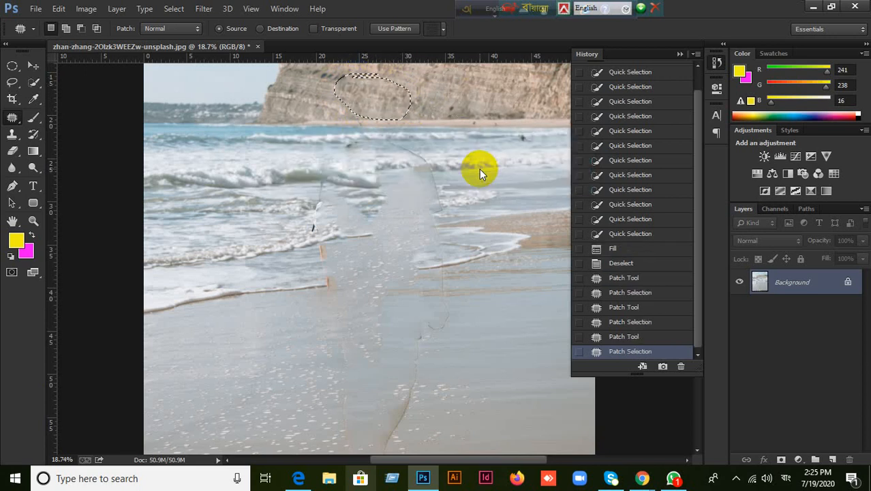
click(31, 65)
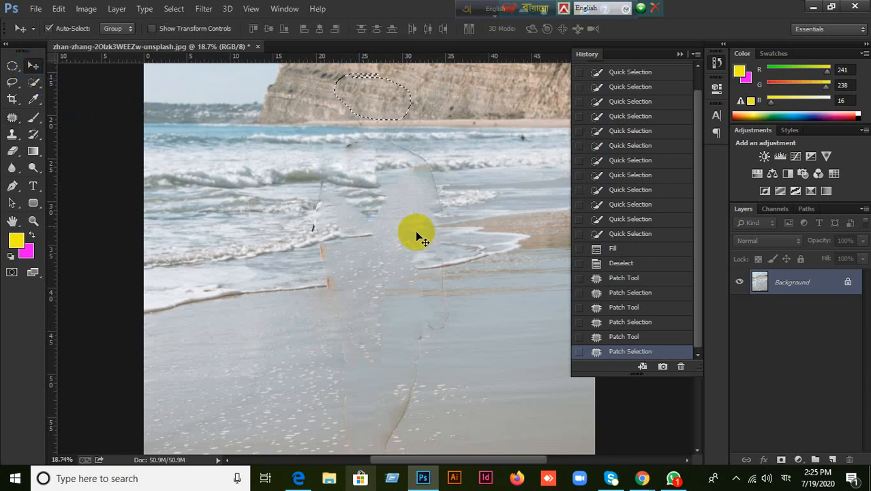
key(ctrl+d)
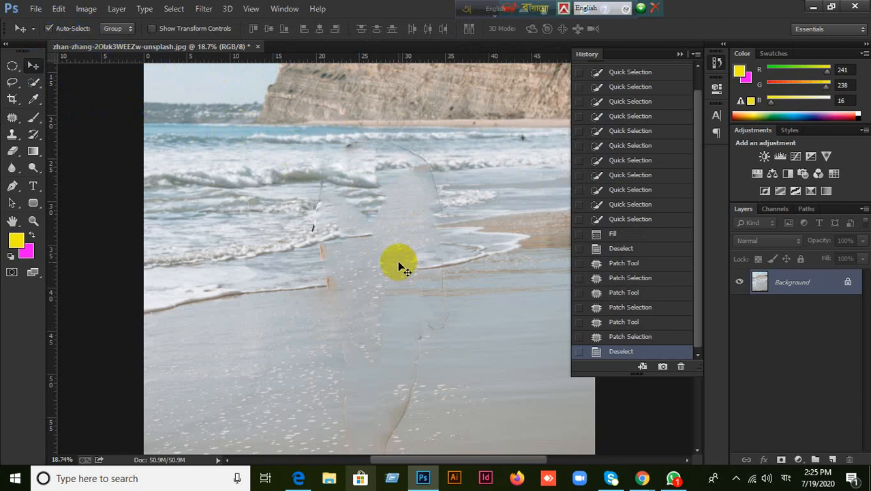
Step: Open the Fill dialog and cancel it without changing the photo
click(60, 10)
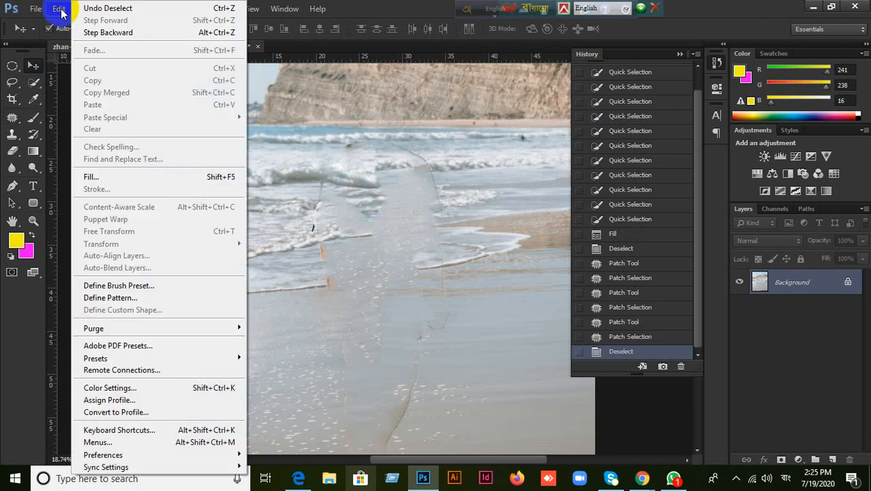
click(92, 179)
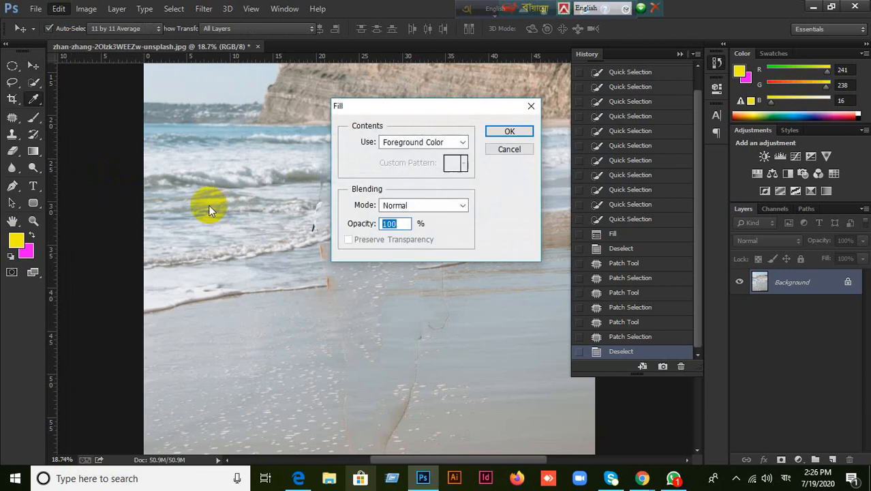
click(463, 142)
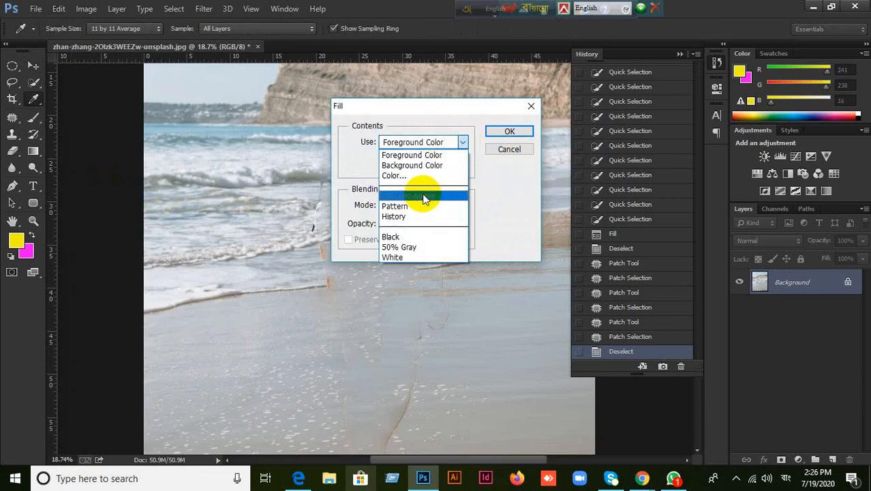
click(517, 152)
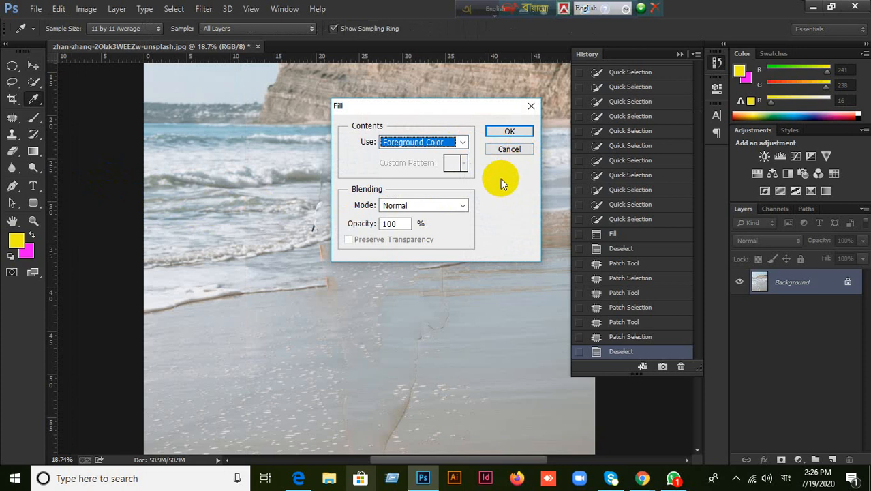
click(511, 149)
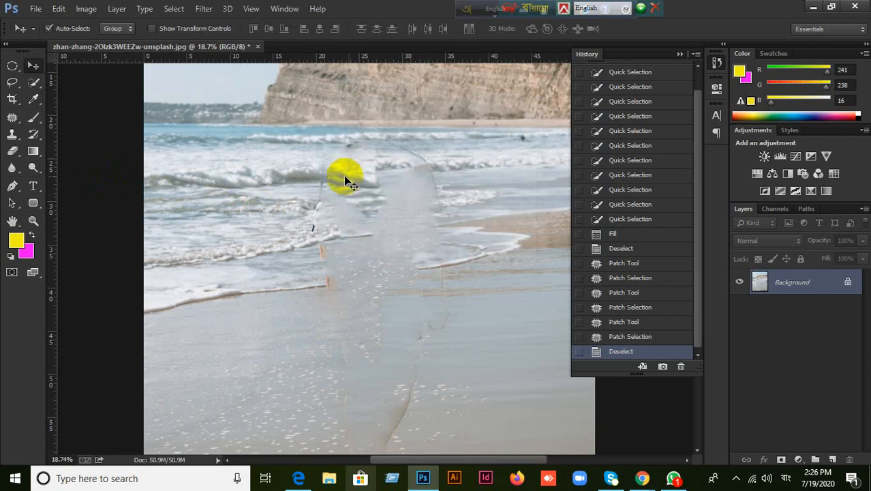
Step: Close the beach photo and discard the changes
click(34, 67)
click(257, 46)
click(433, 194)
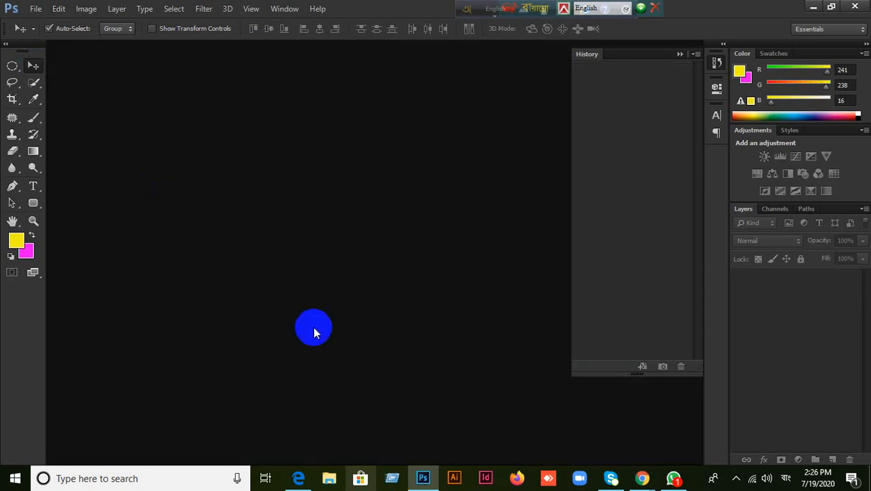
Step: Bring Google Meet forward and open the People list showing the 10 participants
click(298, 479)
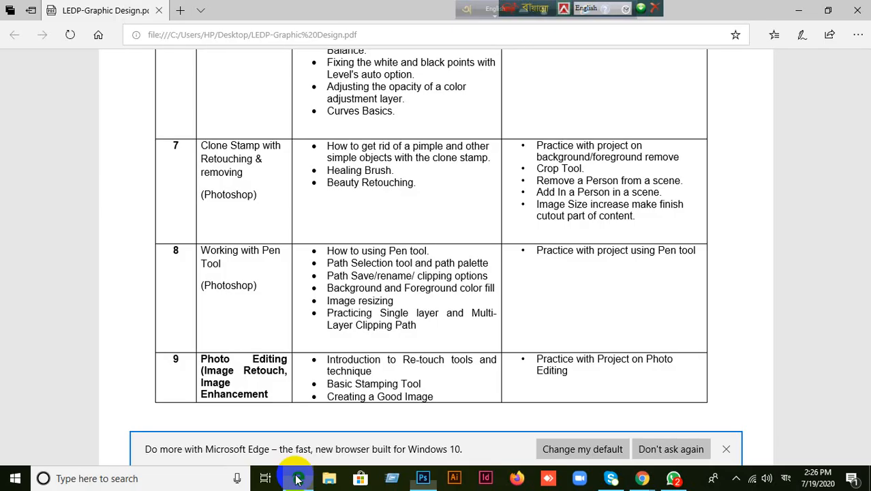
click(298, 478)
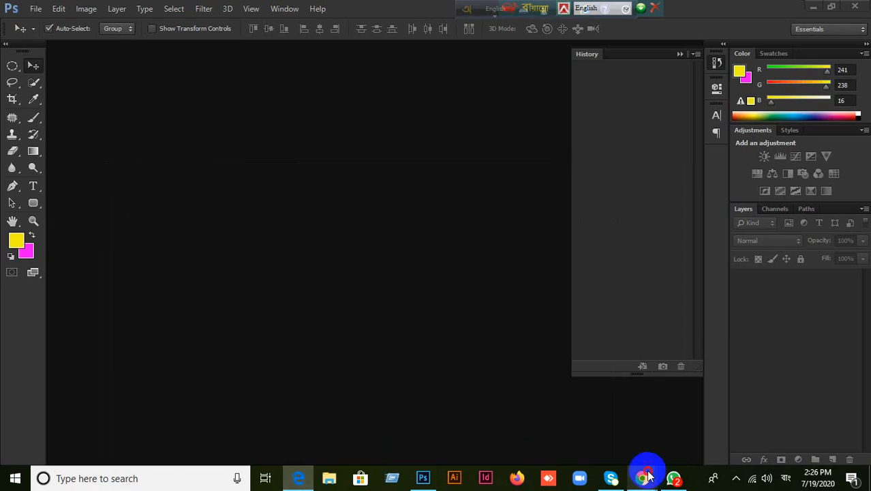
mouse_move(627, 478)
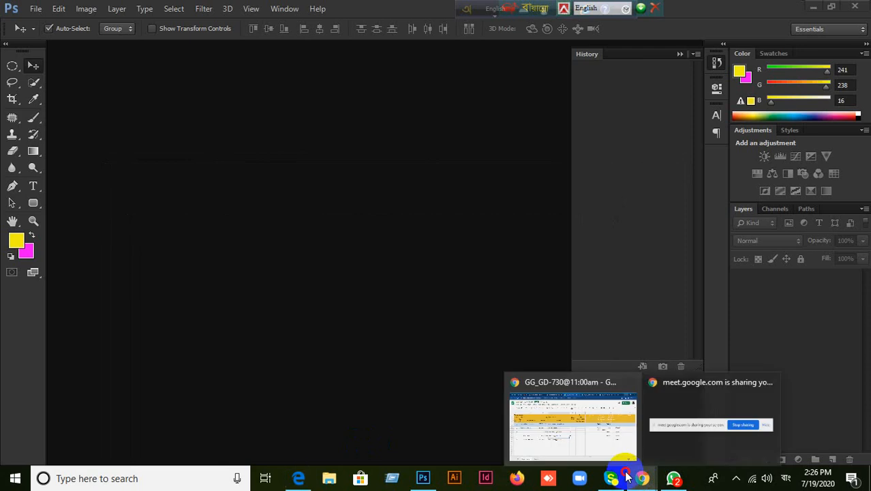
click(588, 397)
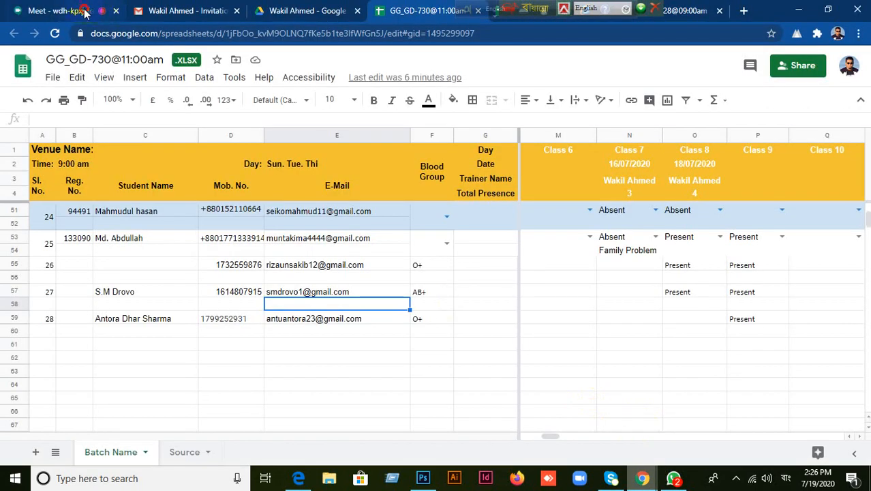
click(84, 11)
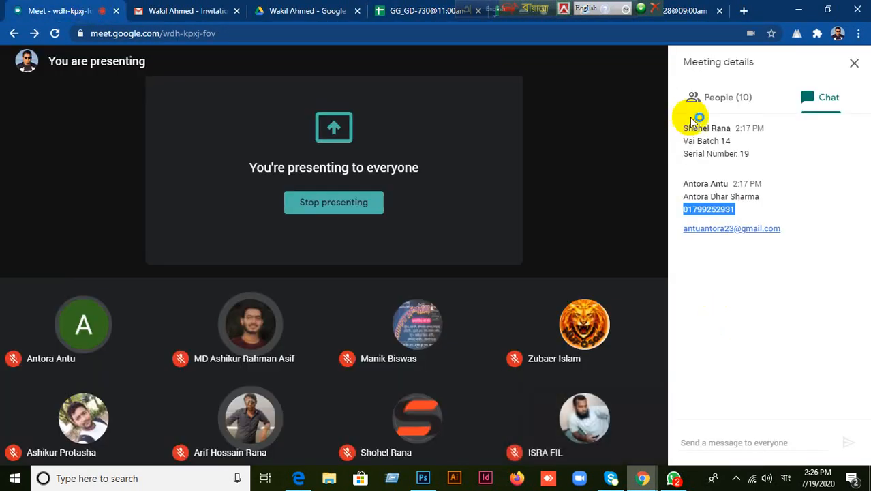
click(702, 100)
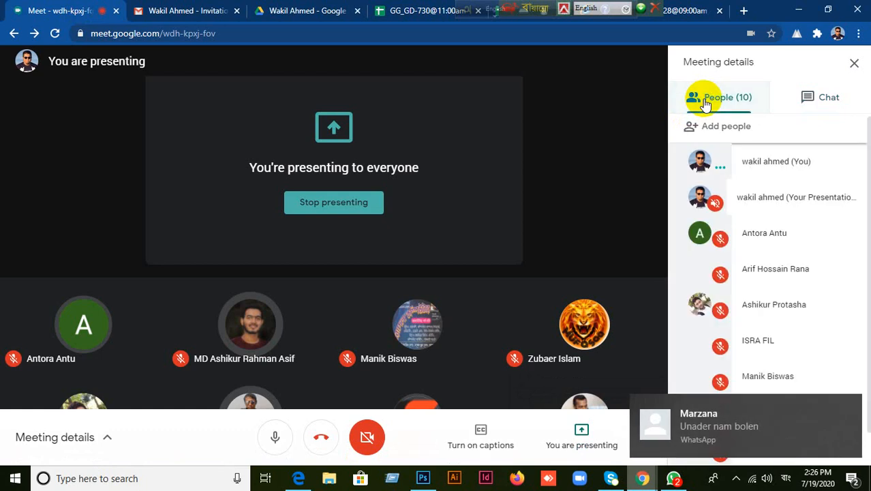
scroll(787, 319, down, 1)
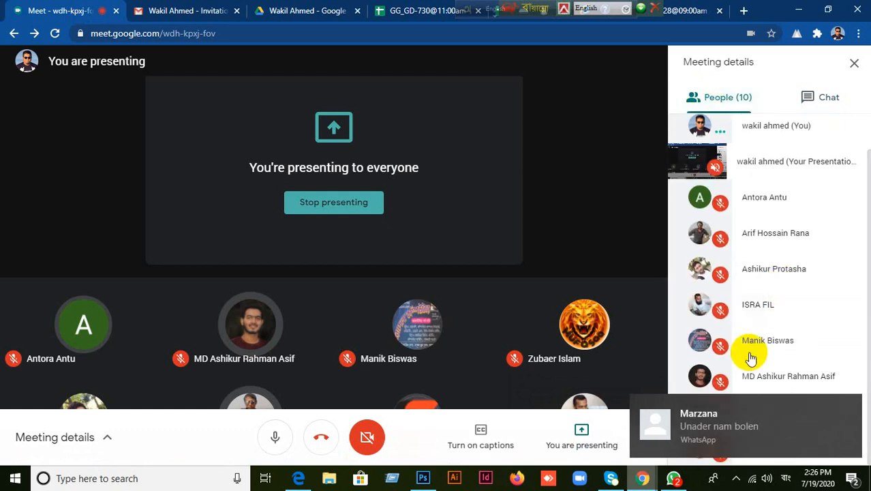
Step: Open the unread WhatsApp chat and start an English reply in its message box
click(674, 480)
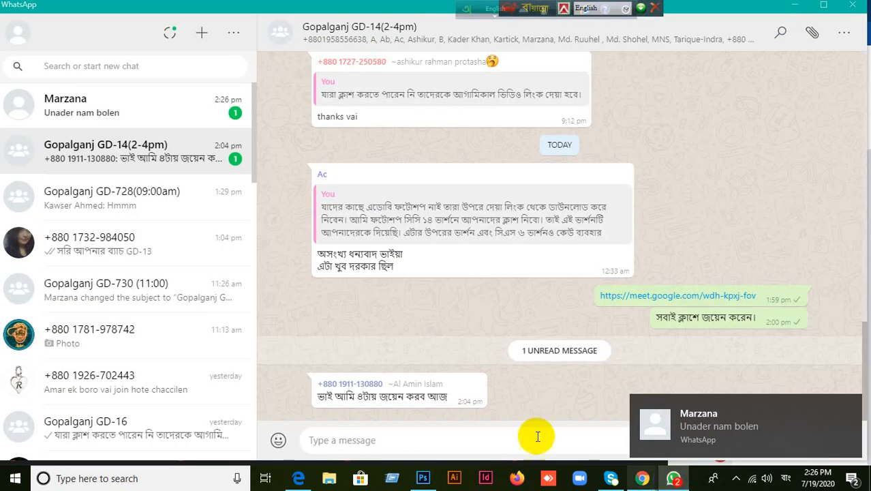
key(F12)
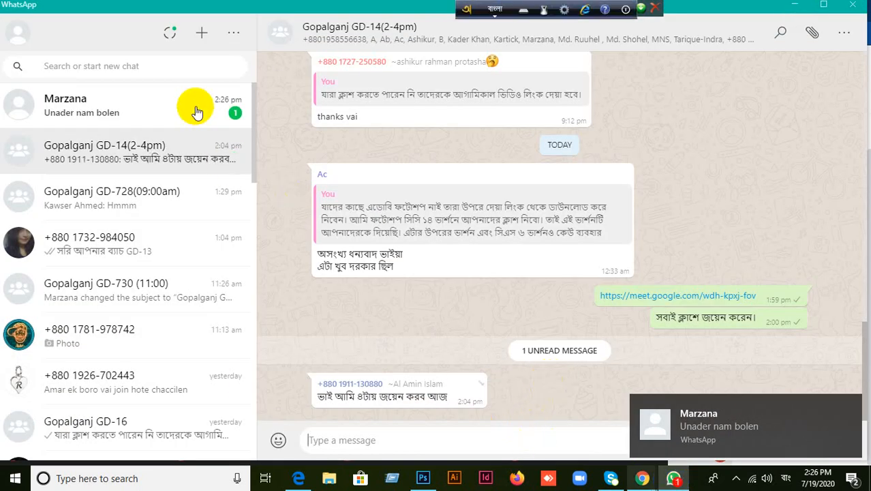
key(F12)
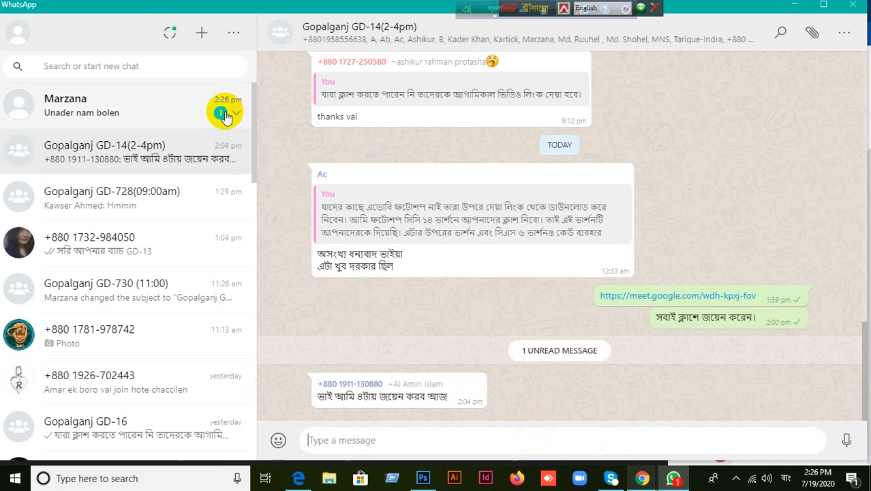
click(220, 113)
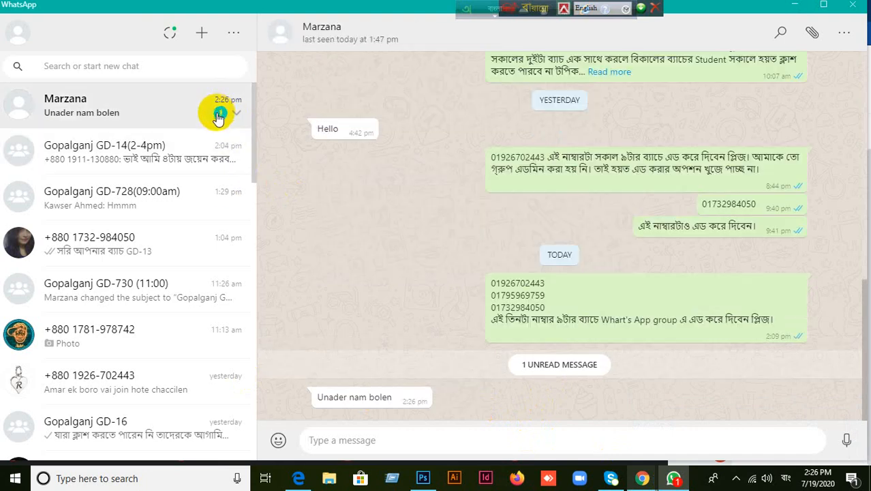
click(353, 434)
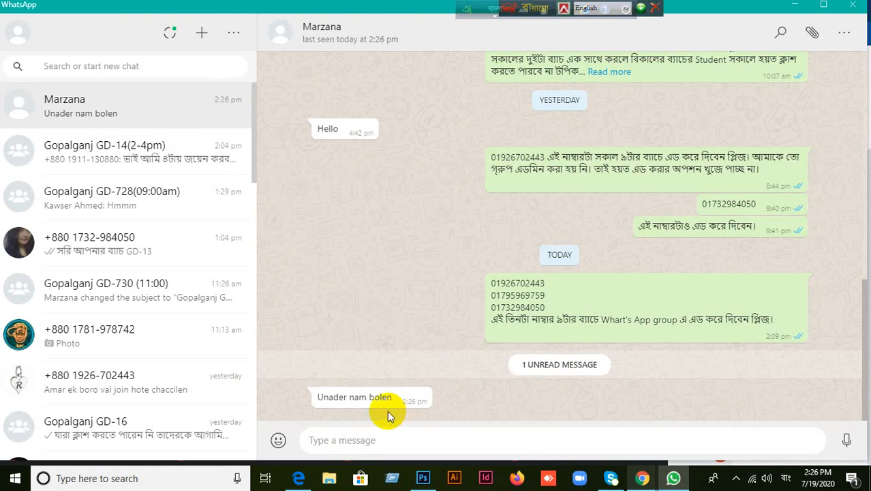
text(ফ)
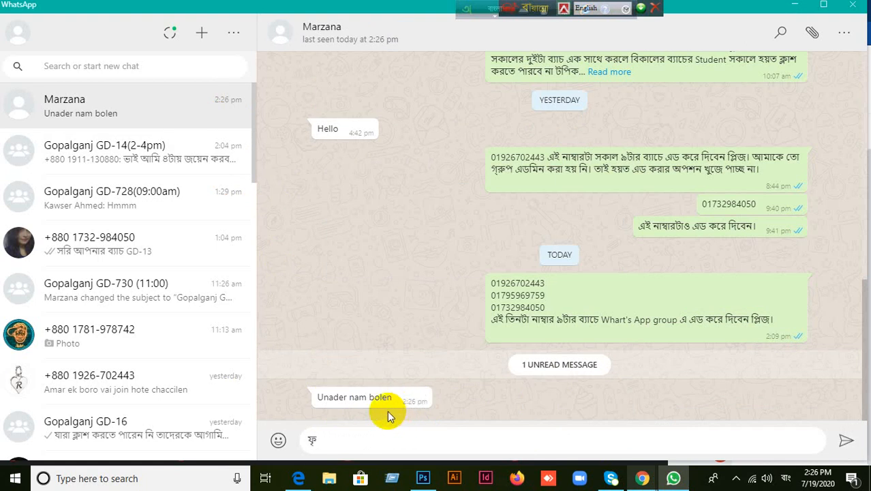
key(BackSpace)
click(496, 10)
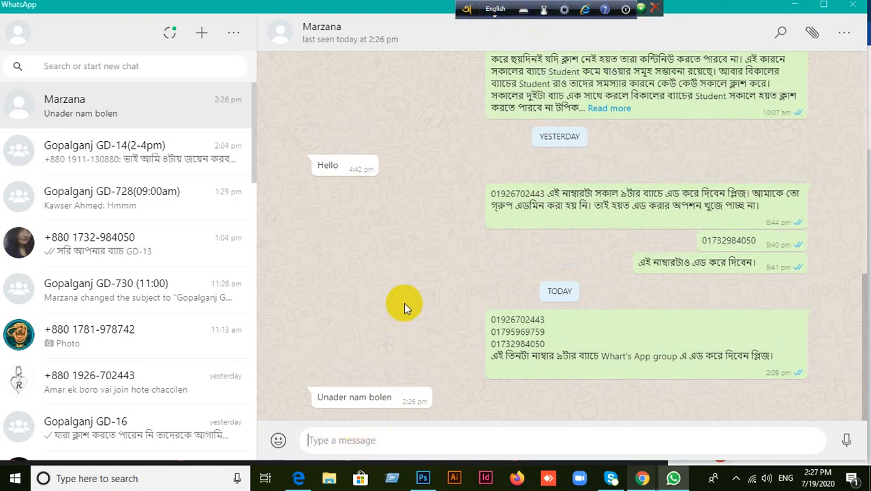
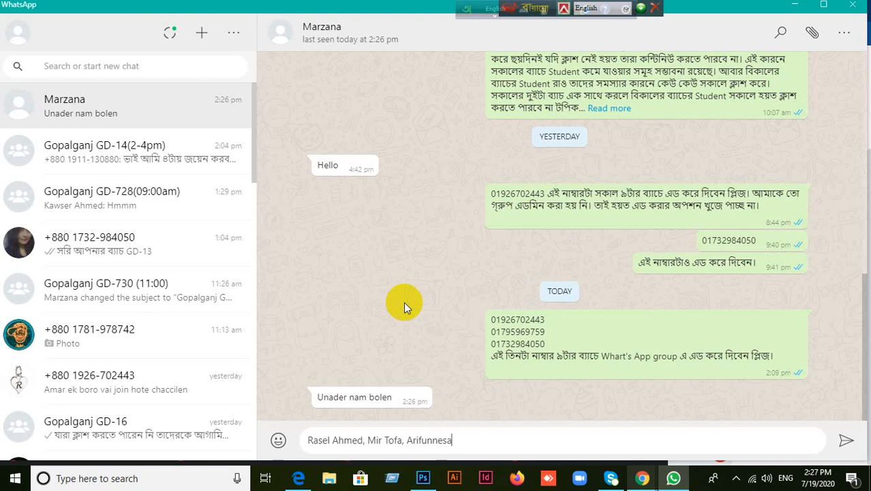
Step: Send a reply listing three students' names, then return to Photoshop
key(Return)
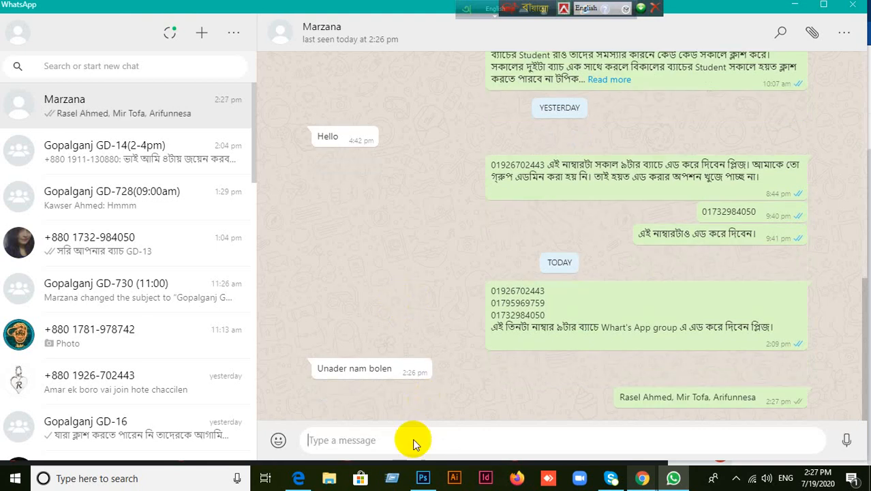
click(422, 480)
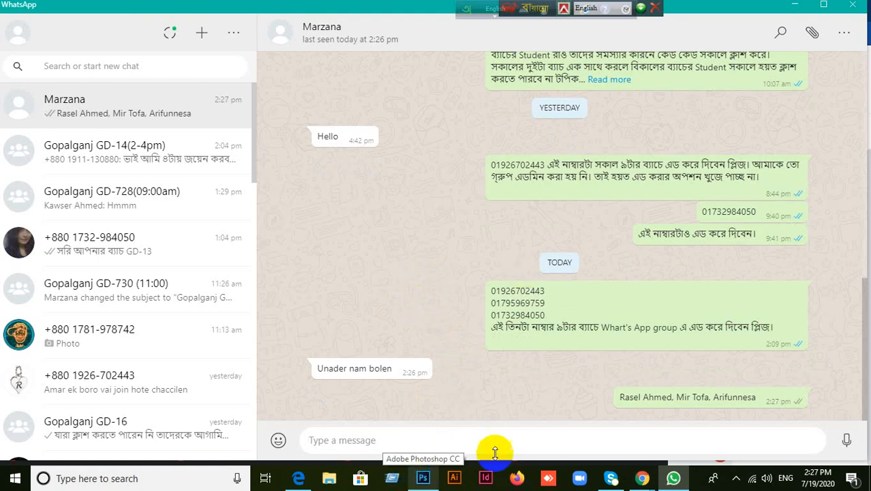
click(435, 476)
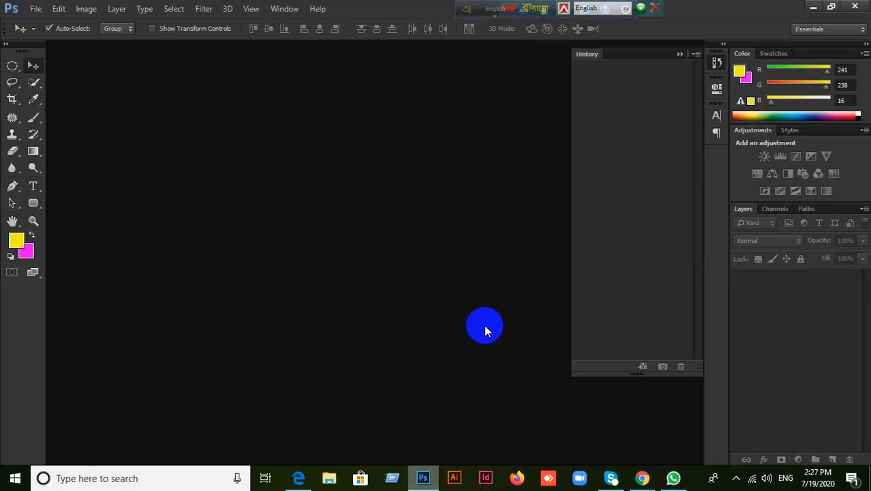
Step: Scroll through the Pen Tool lesson in the LEDP-Graphic Design PDF in Edge, then return to Photoshop
click(300, 477)
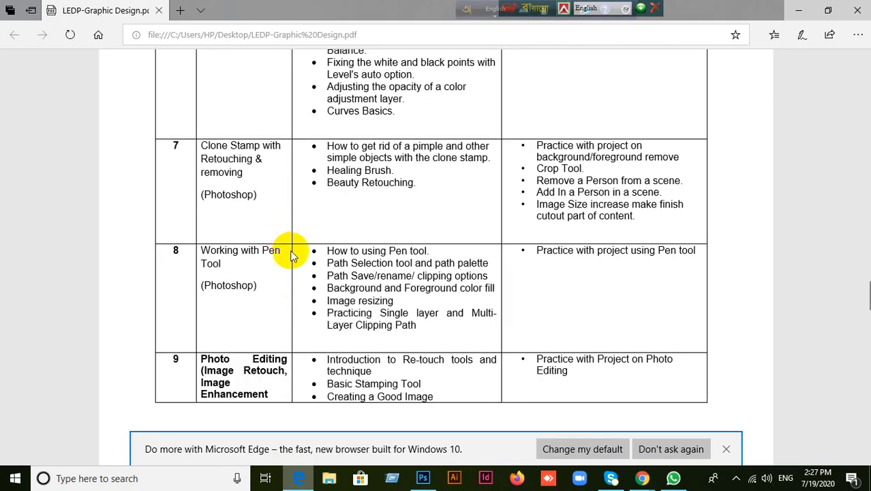
scroll(333, 324, up, 1)
scroll(332, 322, down, 3)
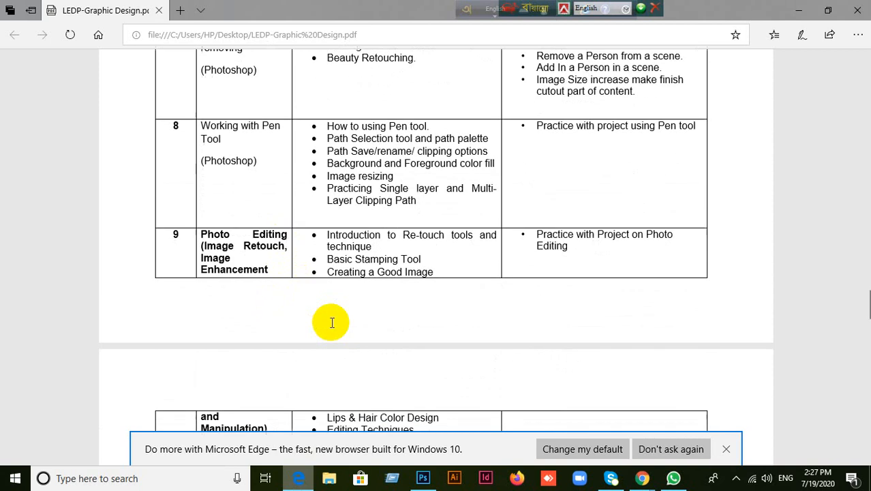
scroll(332, 322, up, 6)
scroll(333, 323, down, 6)
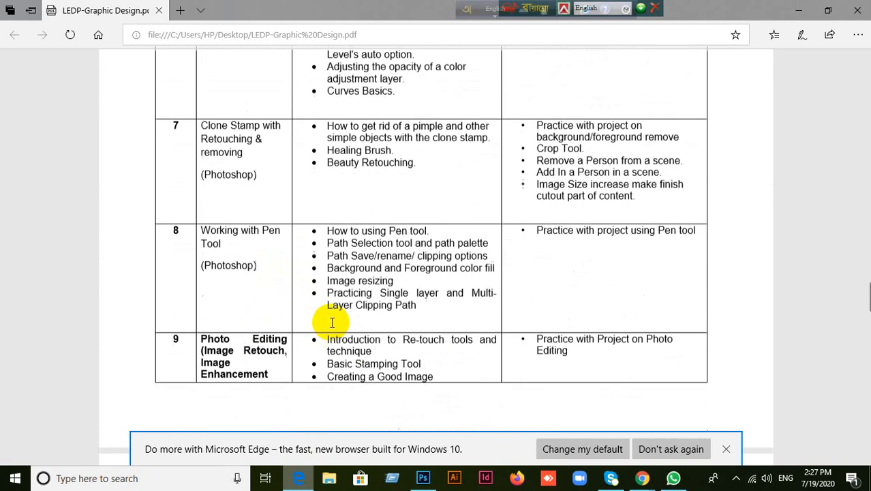
scroll(332, 322, down, 2)
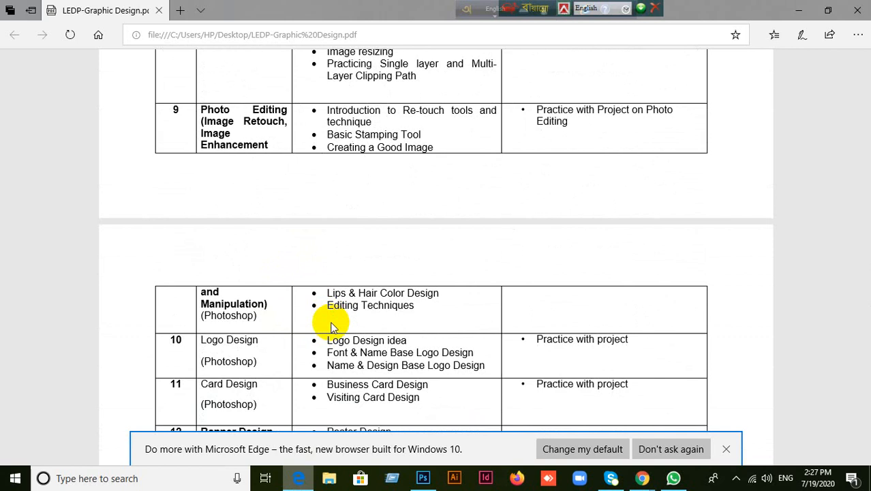
scroll(332, 327, up, 3)
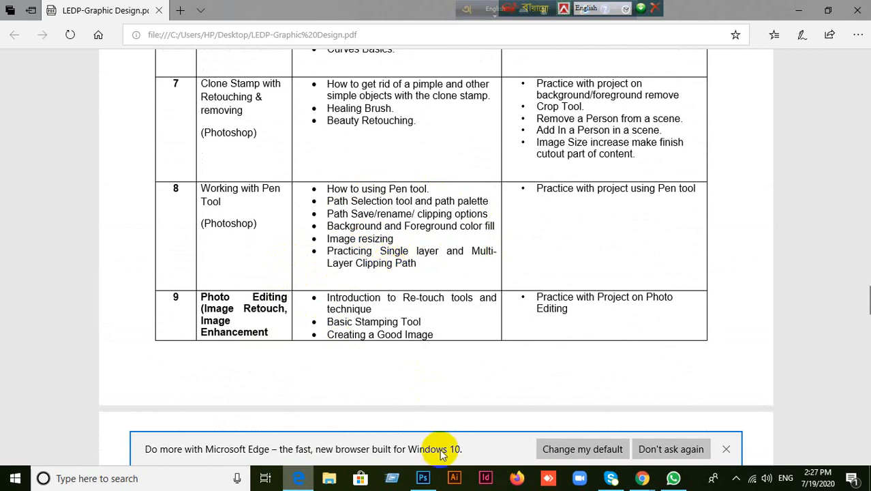
click(421, 481)
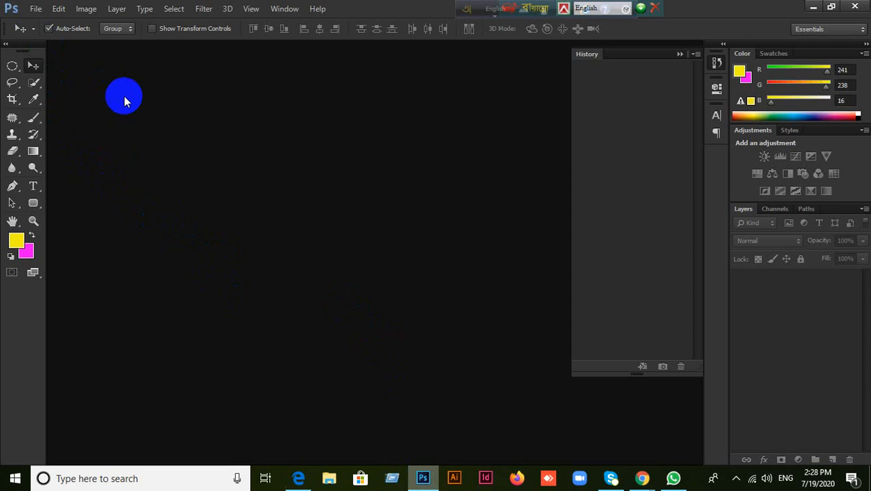
Step: Bring Chrome forward and open the GG_GD-728 attendance spreadsheet tab
click(643, 479)
click(535, 383)
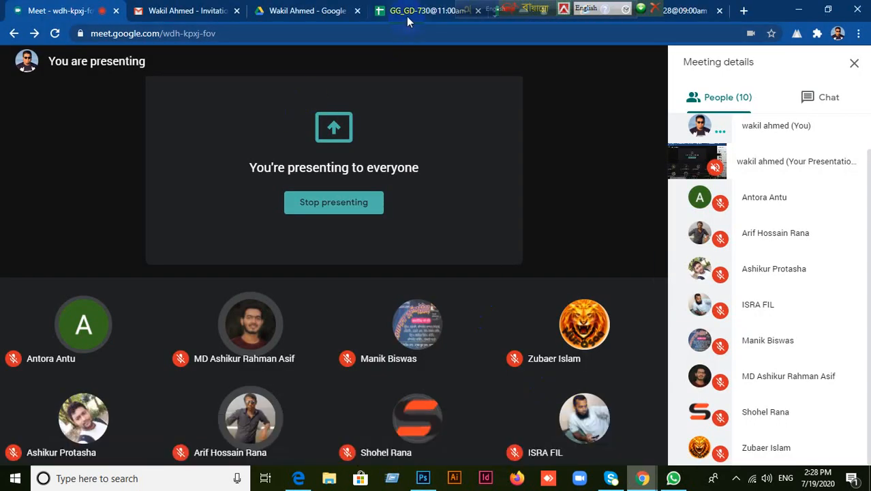
click(409, 14)
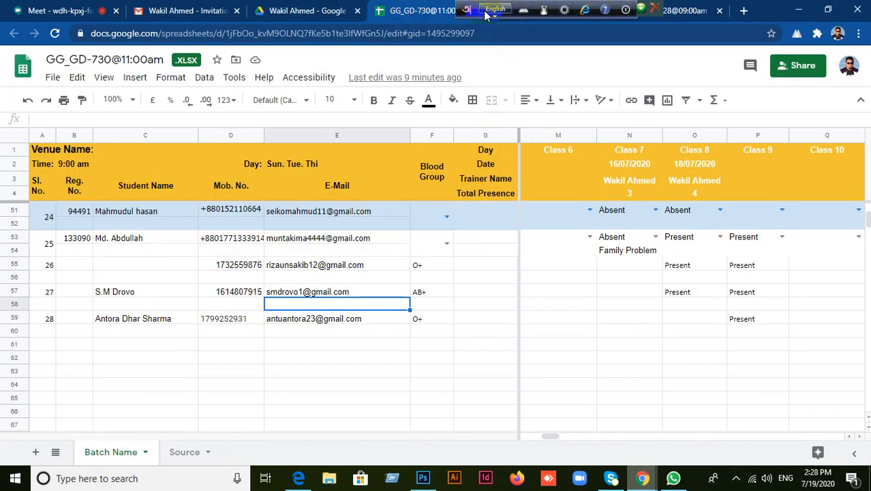
drag(509, 7, 839, 7)
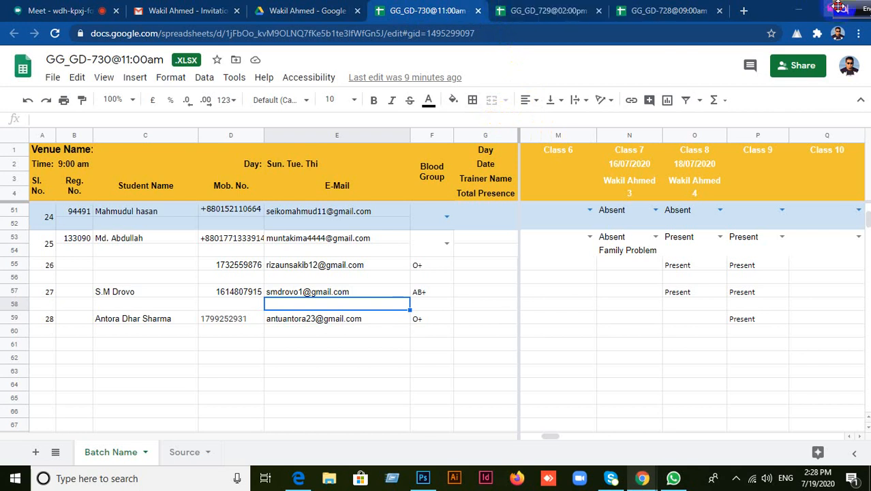
click(637, 14)
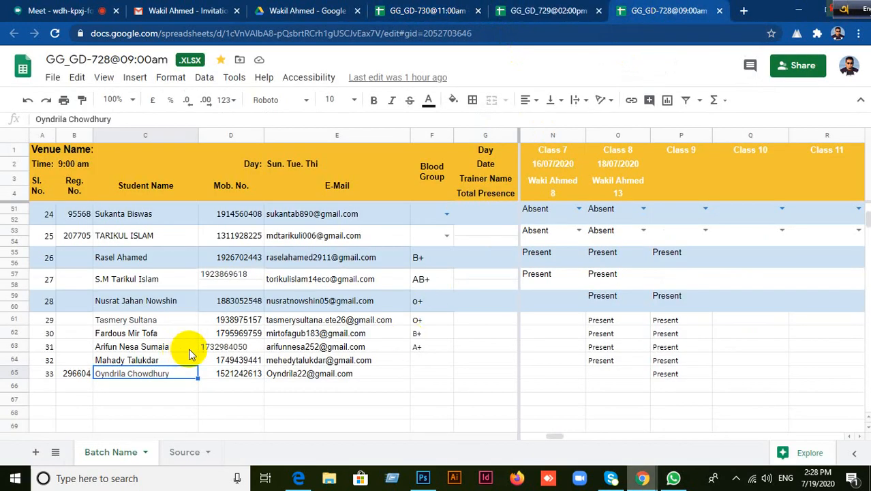
Step: Check the student names in rows 63, 62 and 61, then return to Photoshop
click(140, 348)
click(144, 333)
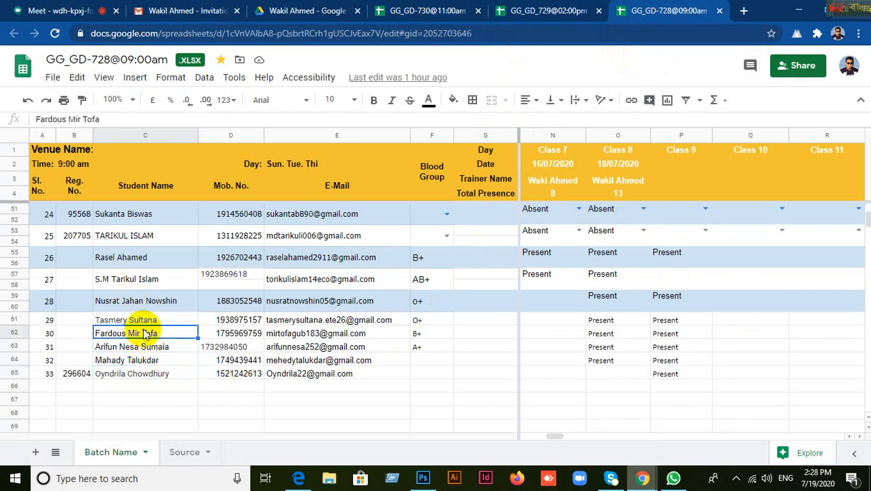
click(142, 320)
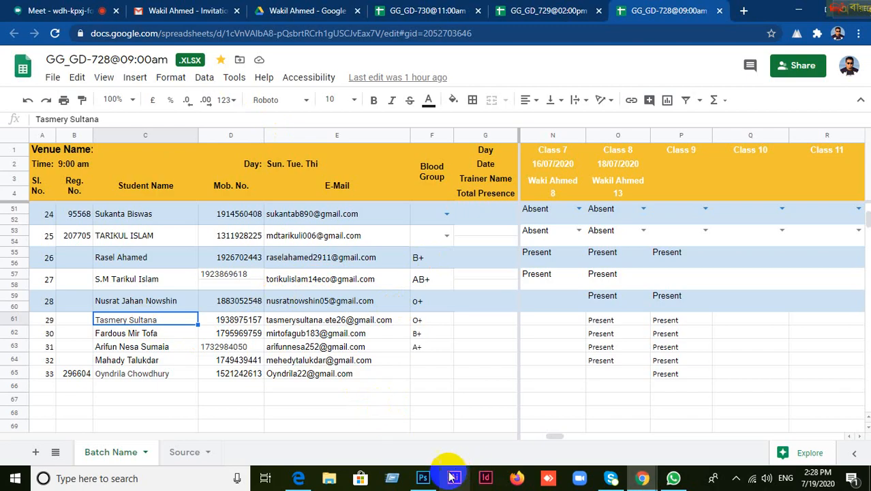
click(422, 478)
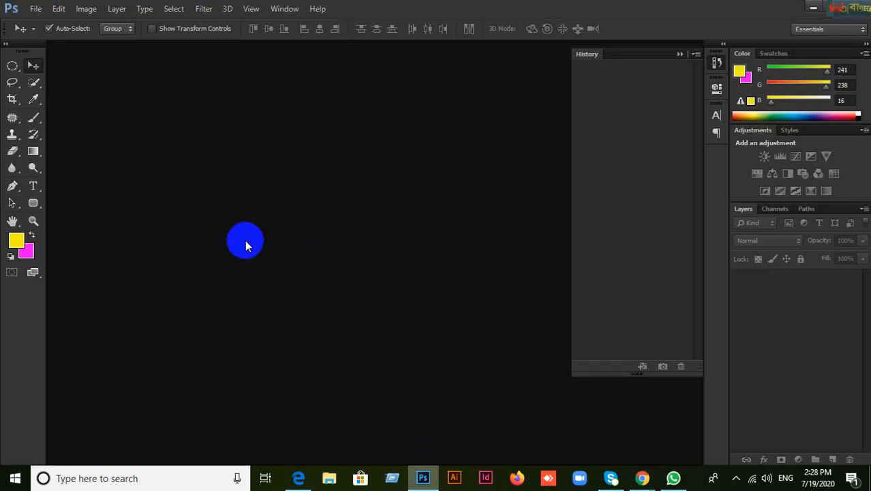
Step: Create a new 1000 × 1000 px white document
click(36, 9)
click(42, 24)
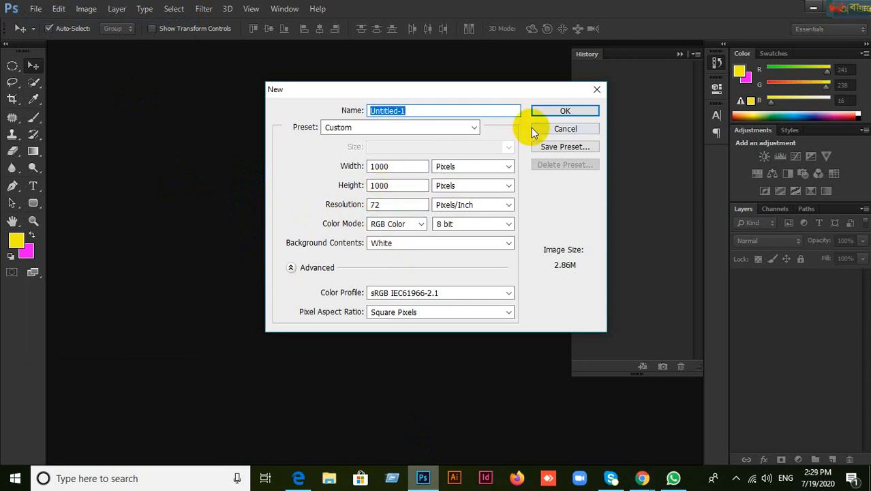
click(556, 112)
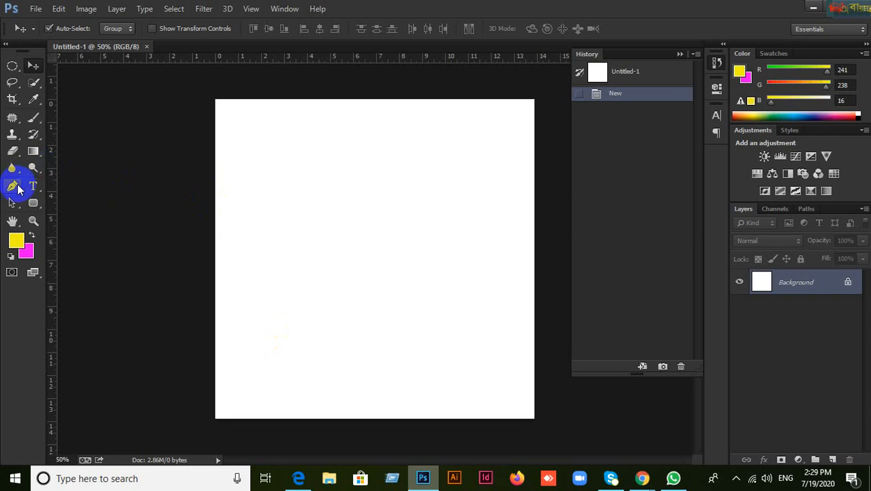
Step: Select the standard Pen Tool from the pen tool flyout
click(18, 189)
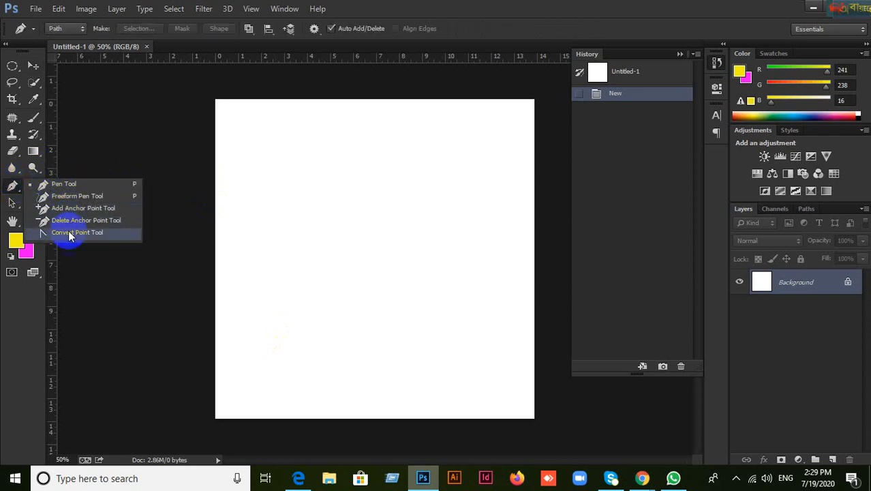
click(19, 195)
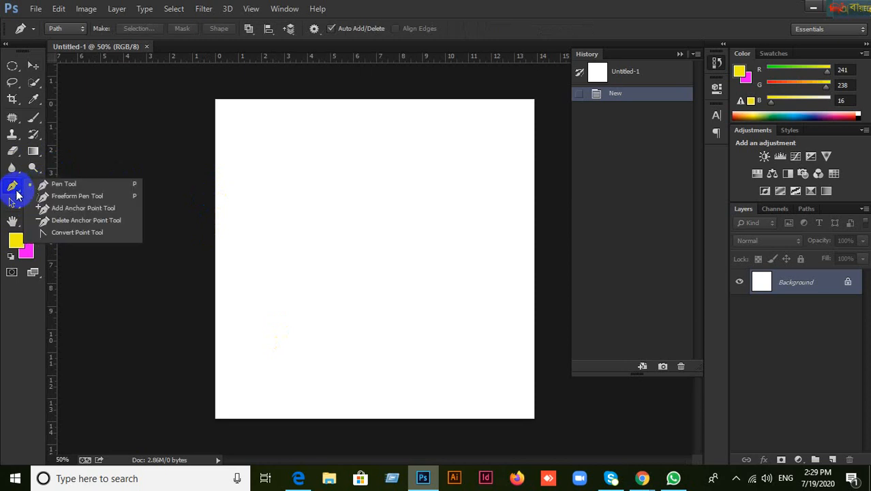
click(33, 66)
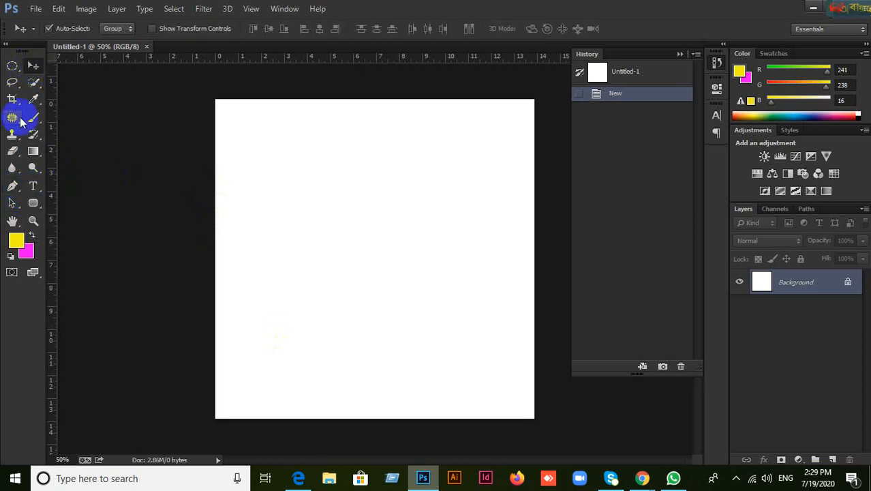
click(13, 187)
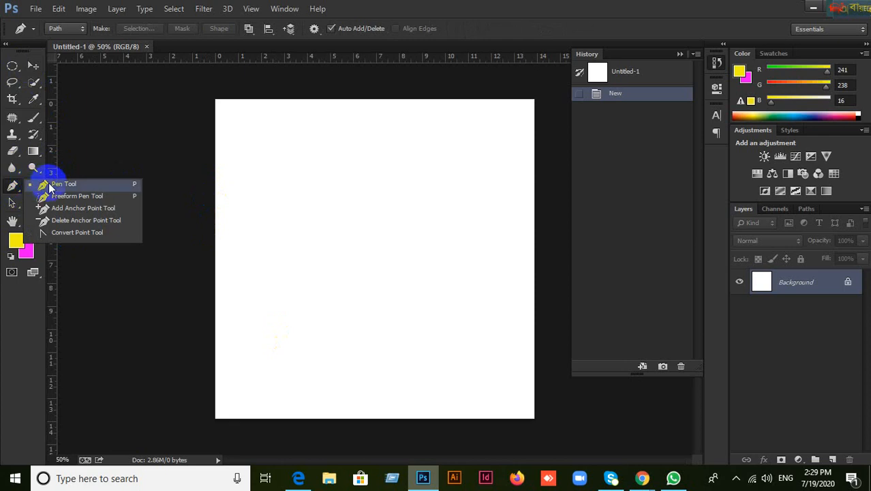
click(42, 185)
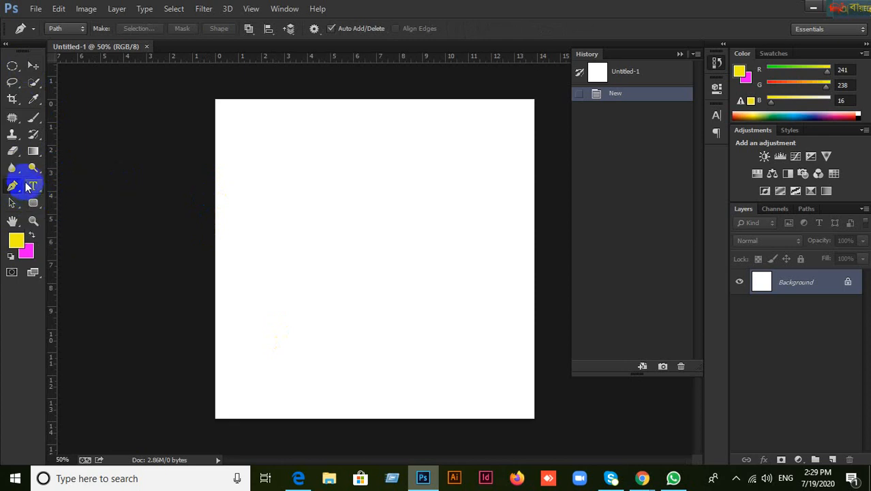
Step: Draw a three-anchor straight path on the upper canvas and add an empty Layer 1
click(270, 208)
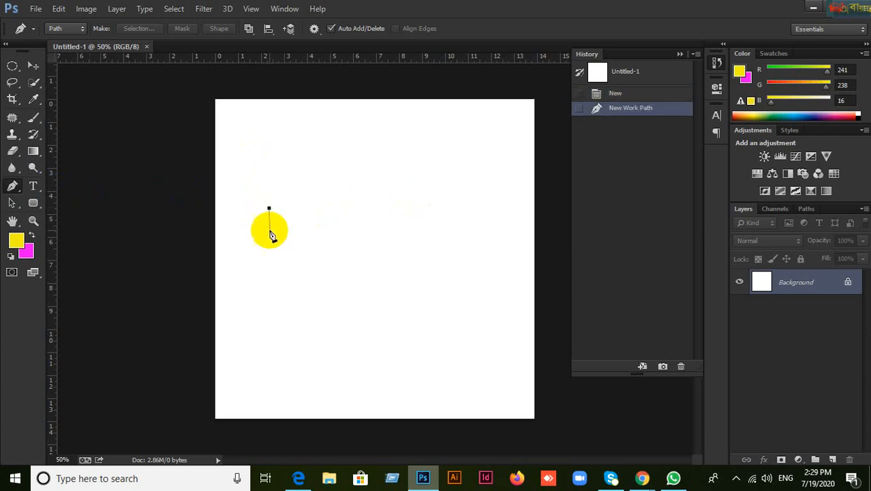
click(440, 186)
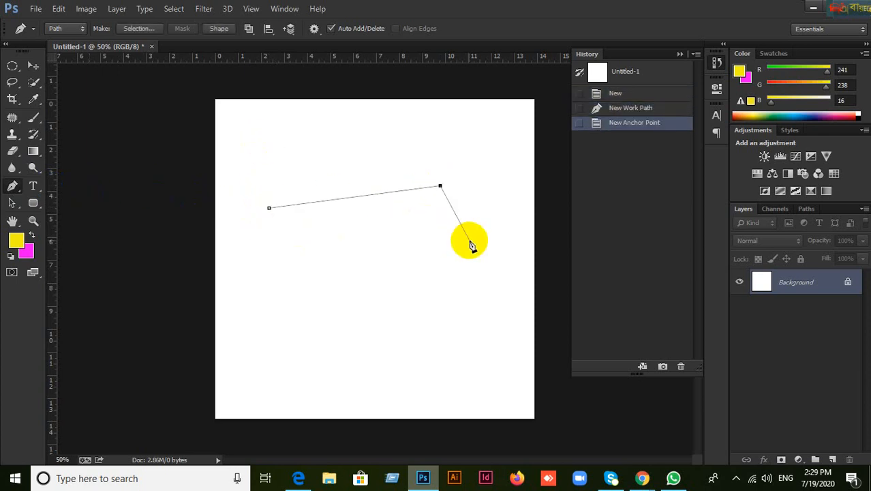
click(33, 65)
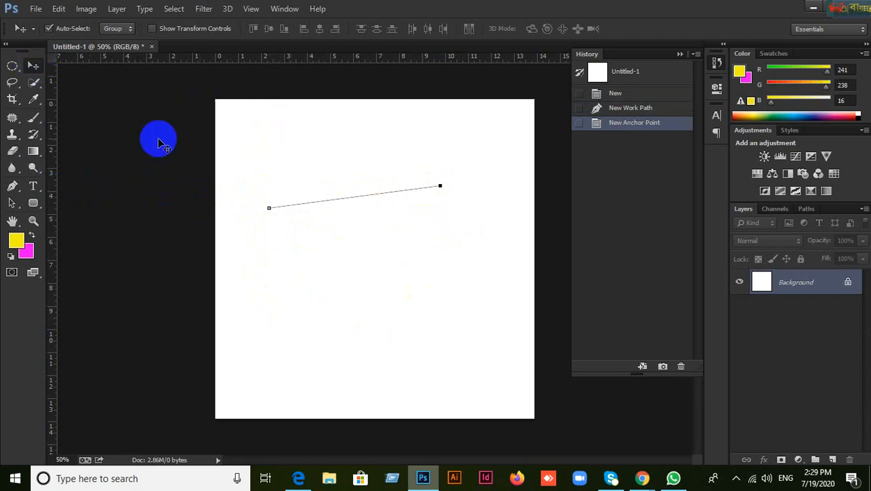
click(12, 185)
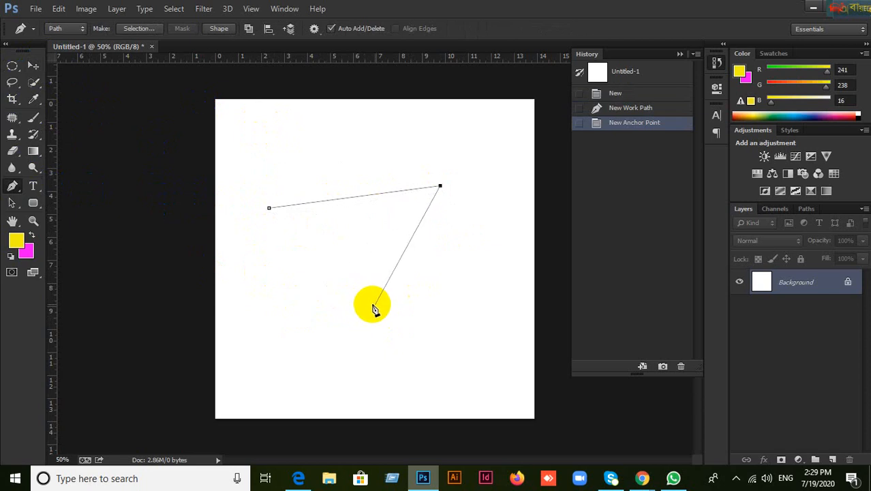
click(333, 253)
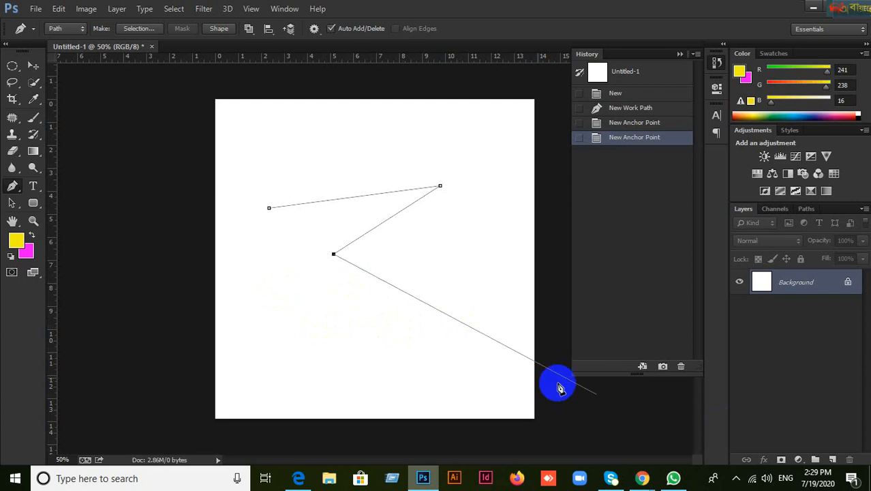
click(833, 460)
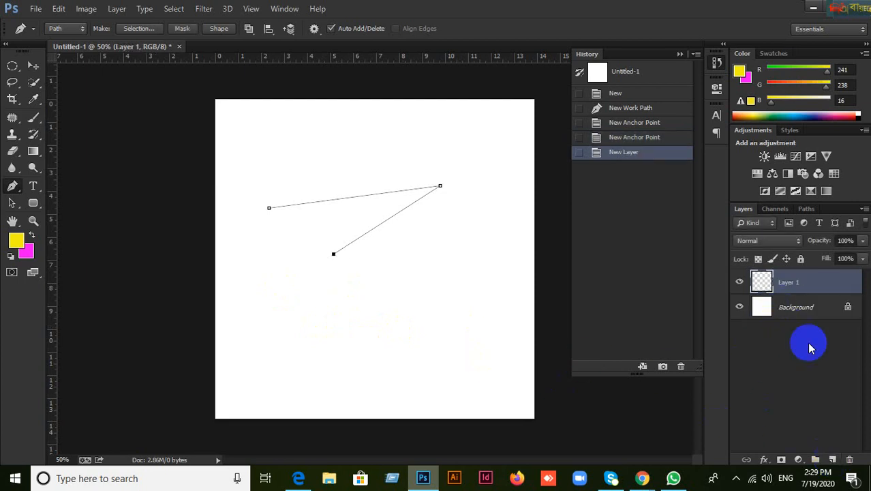
Step: Add a Layer 2, then select Layers 1 and 2 and toggle their visibility
click(836, 460)
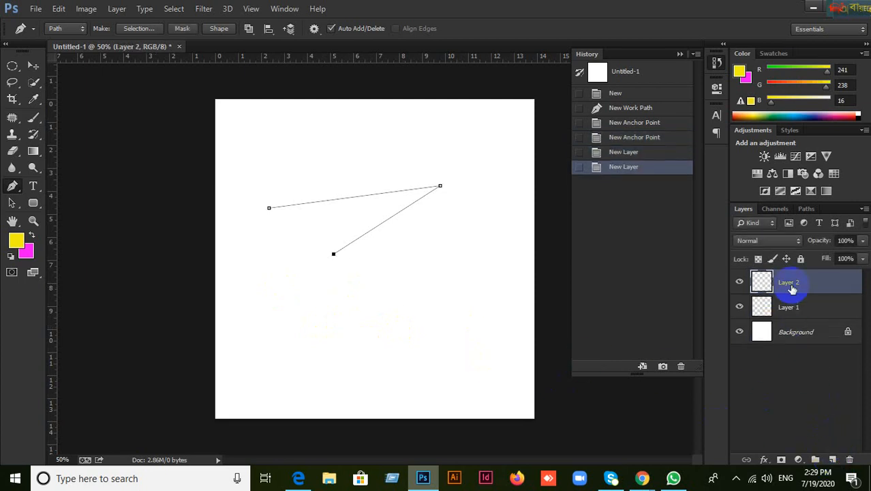
click(33, 66)
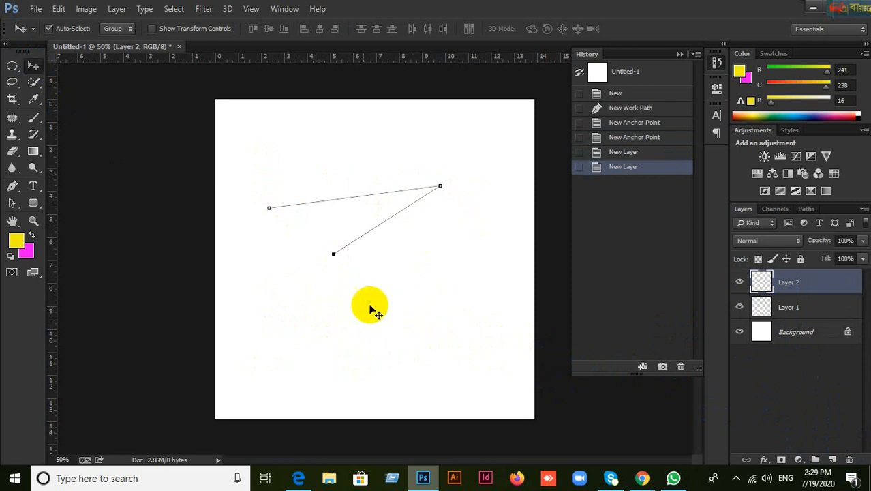
click(289, 351)
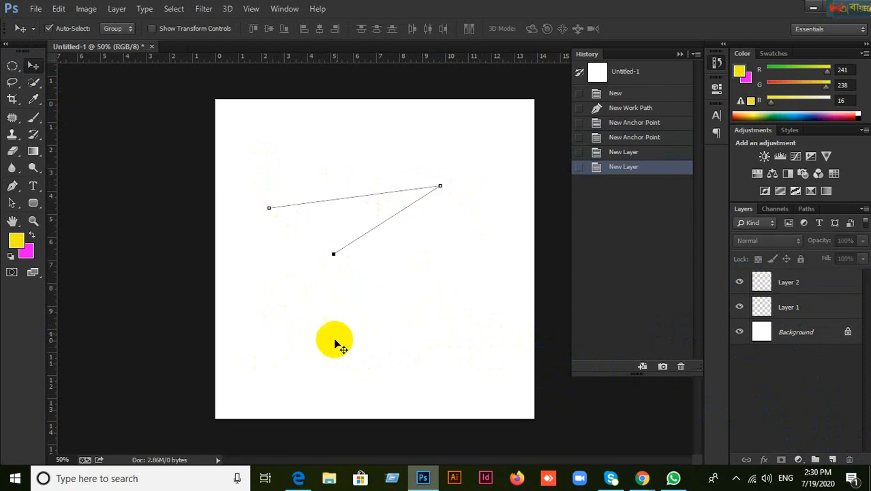
click(12, 186)
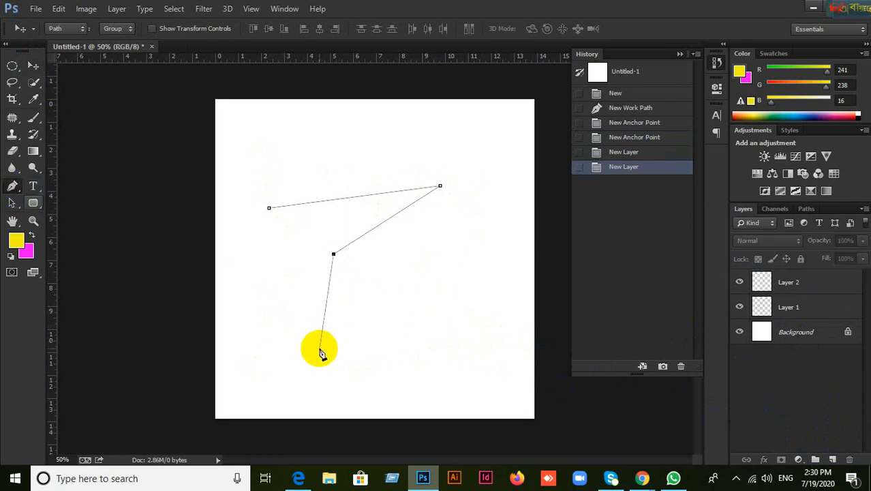
click(788, 307)
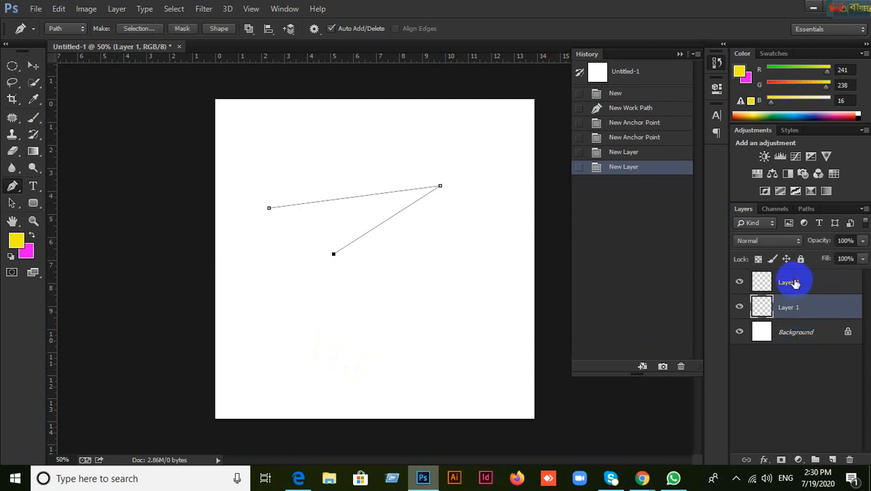
click(764, 280)
click(742, 309)
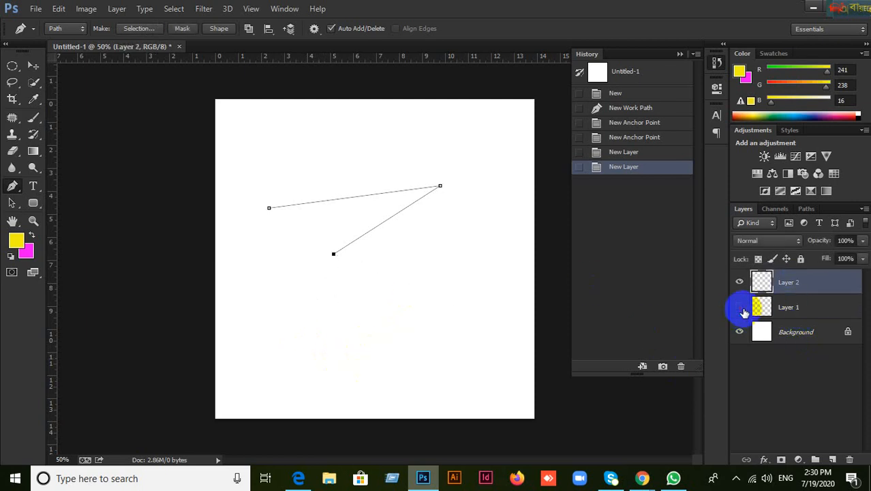
click(742, 283)
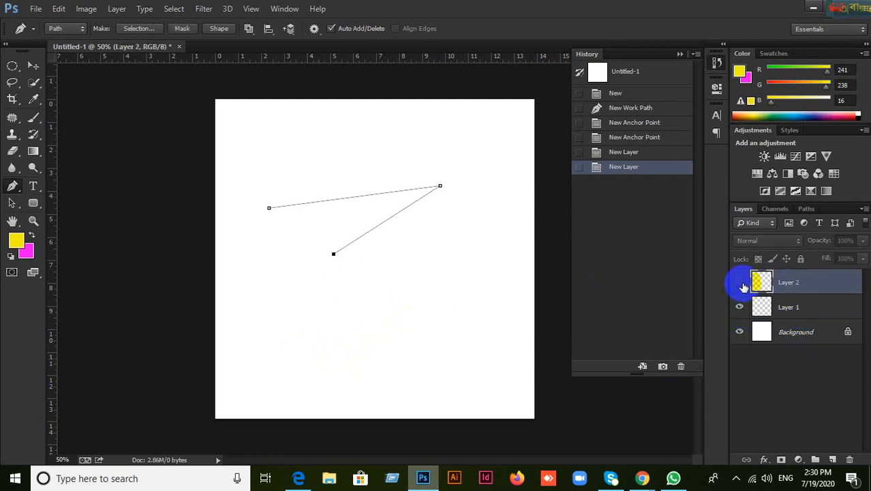
click(743, 284)
click(798, 317)
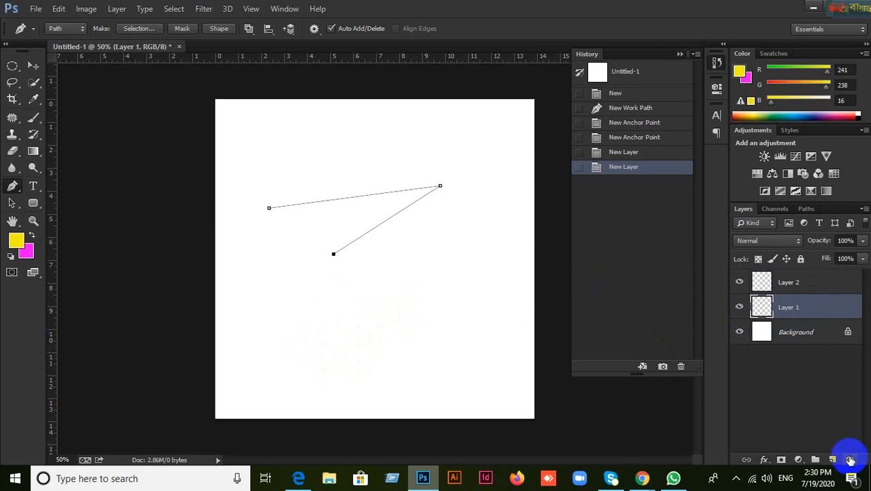
Step: Delete Layer 1 and Layer 2
click(850, 460)
click(368, 190)
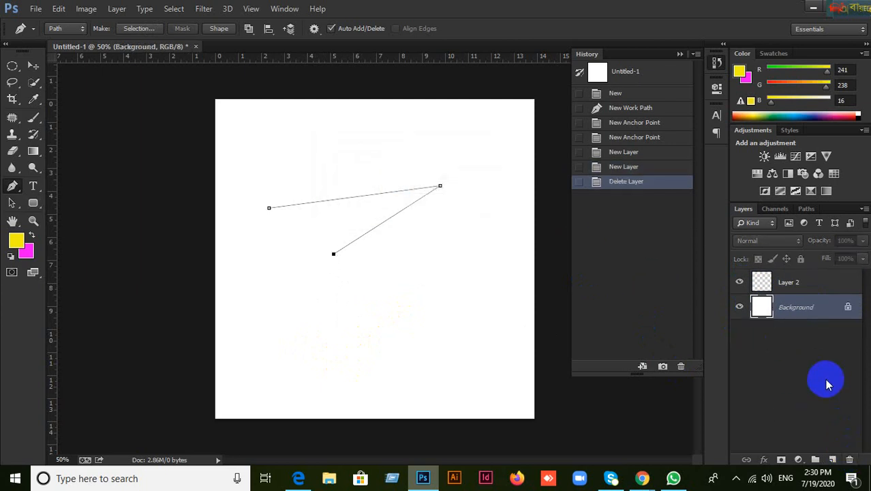
click(791, 285)
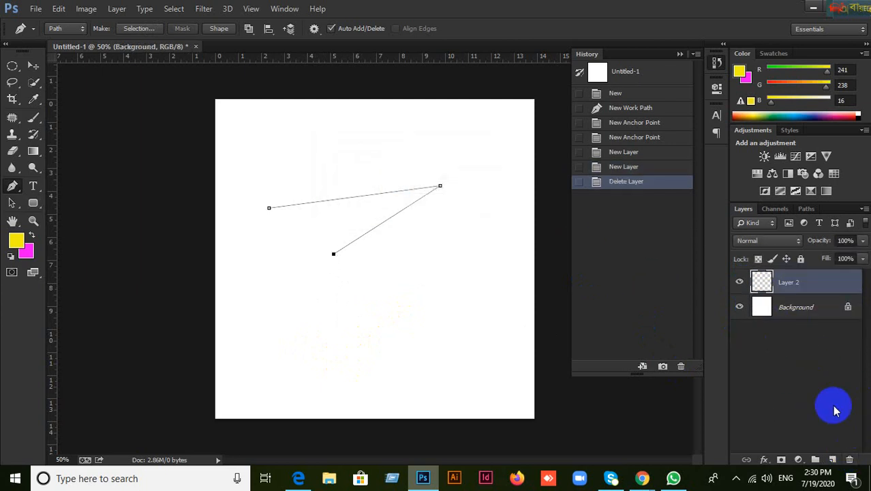
click(850, 459)
click(401, 190)
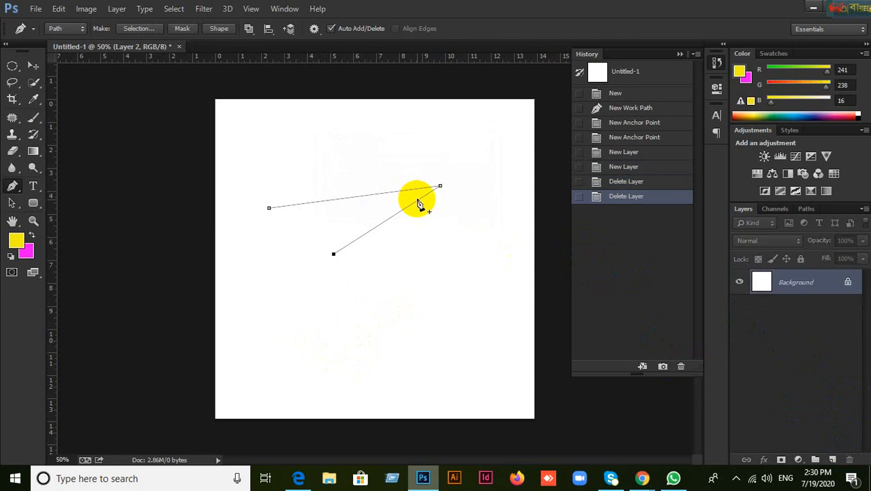
Step: Revert to the Untitled-1 history snapshot and add a fresh empty Layer 1
click(33, 66)
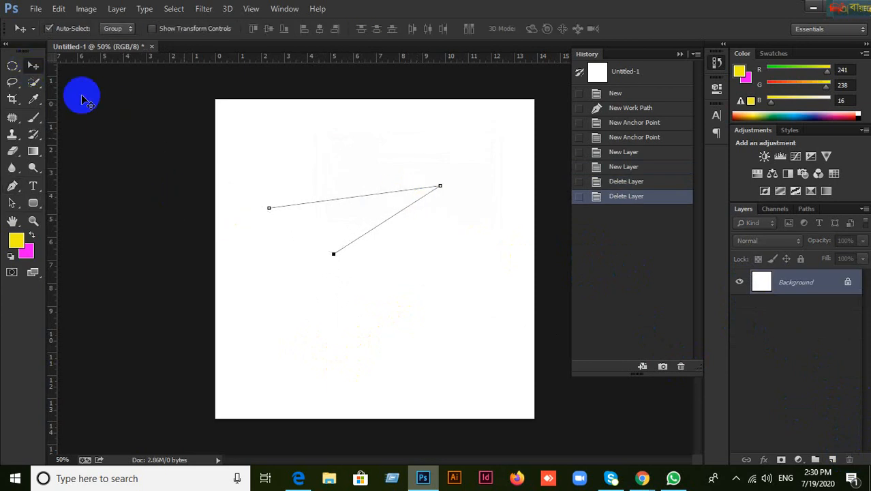
click(623, 73)
click(834, 457)
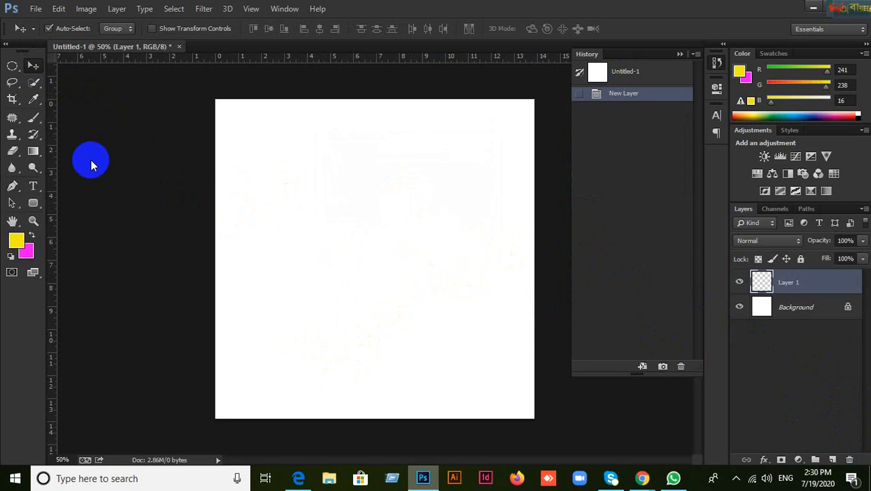
Step: Draw a two-anchor line, add a second layer, then undo the last two steps
click(12, 186)
click(268, 176)
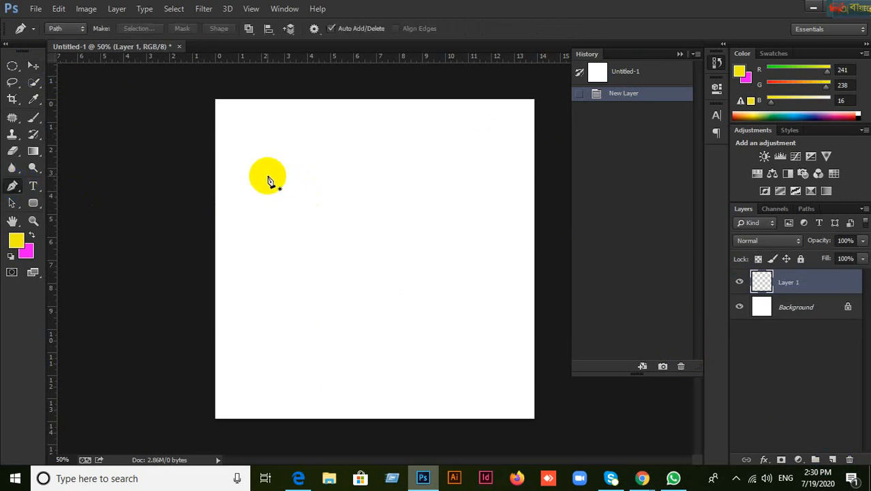
click(433, 179)
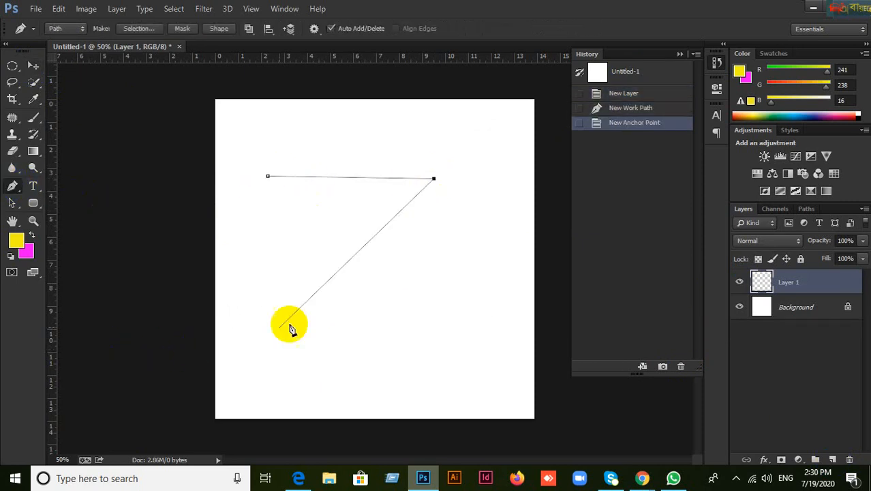
click(33, 66)
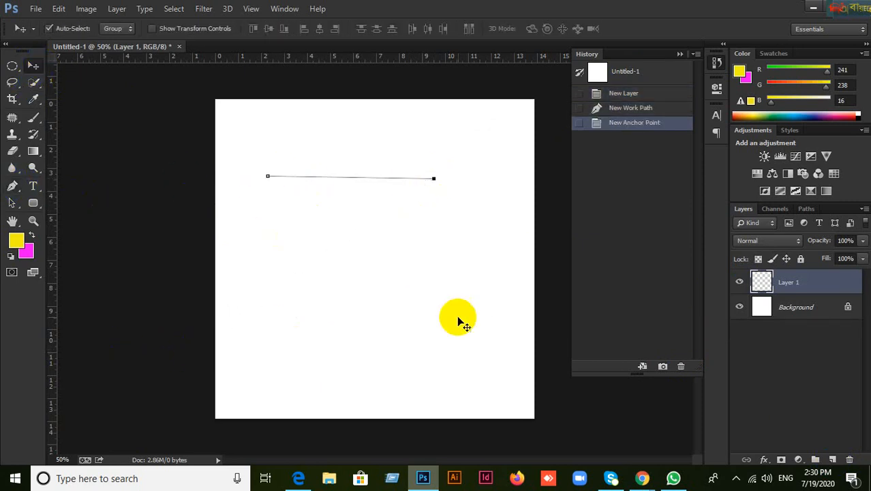
click(833, 459)
click(12, 186)
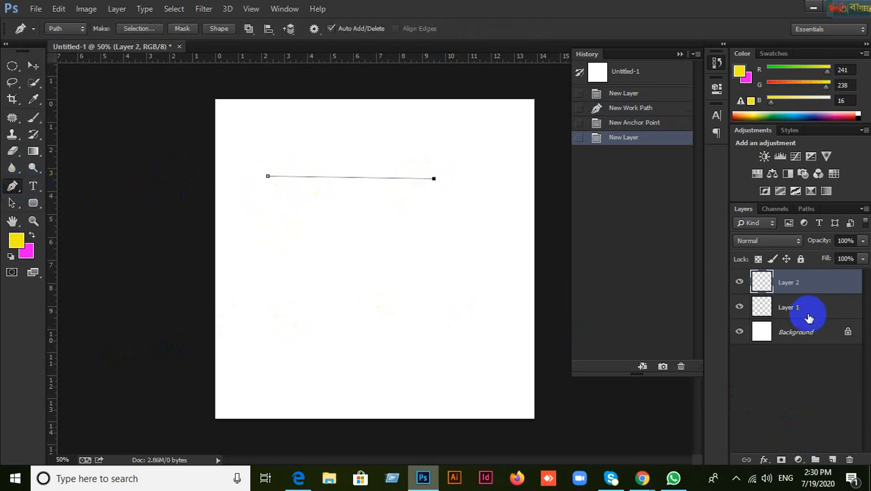
click(788, 309)
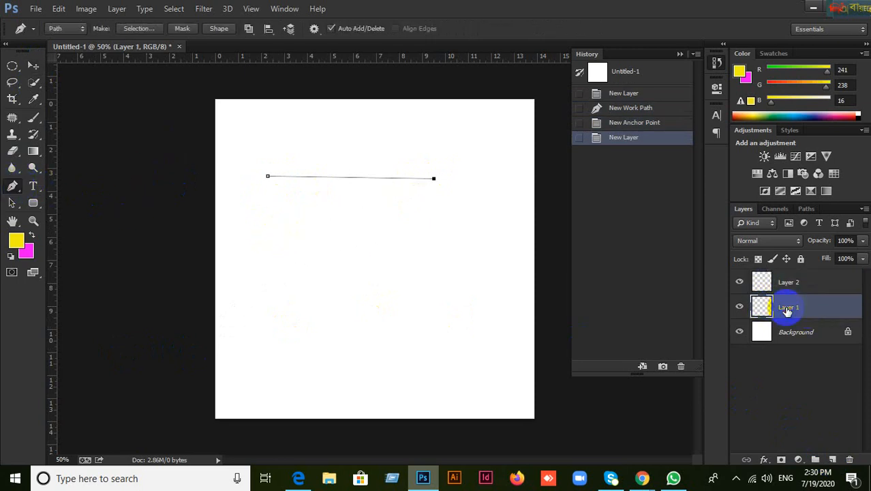
click(784, 285)
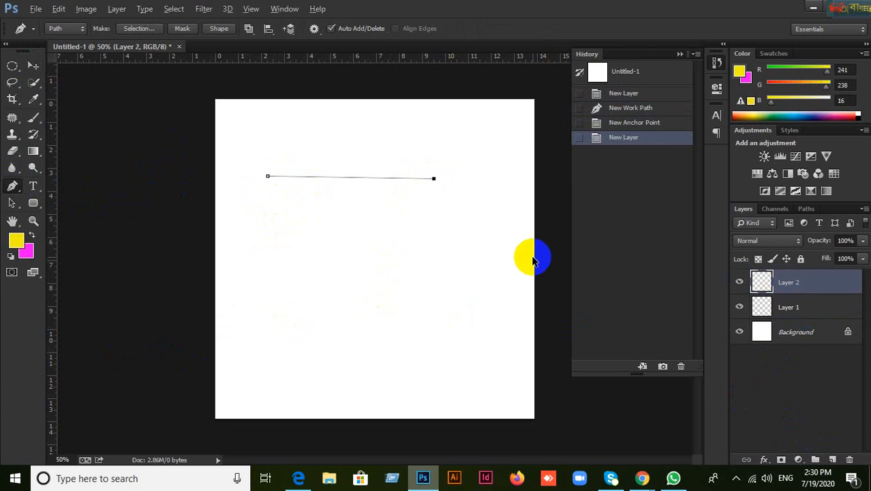
key(ctrl+alt+z)
key(ctrl+alt+z)
key(ctrl+alt+z)
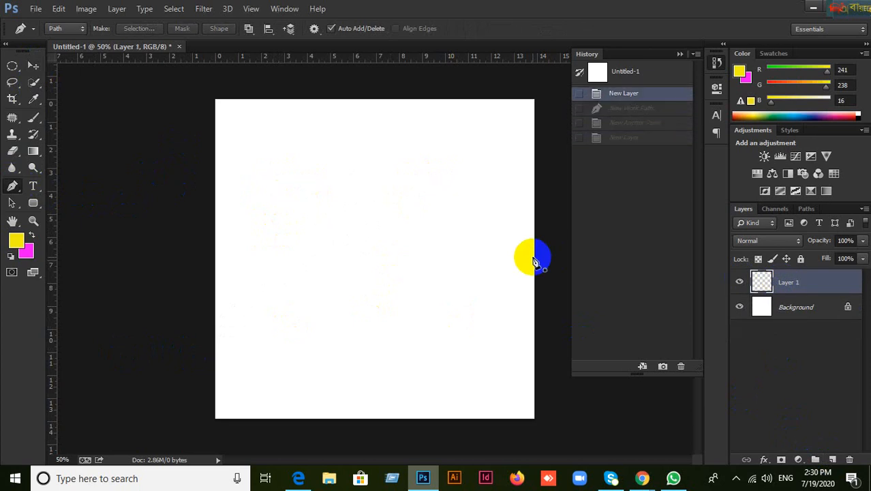
Step: Save a two-anchor line as Path 1, create empty Path 2, then bring up the attendance spreadsheet
click(806, 209)
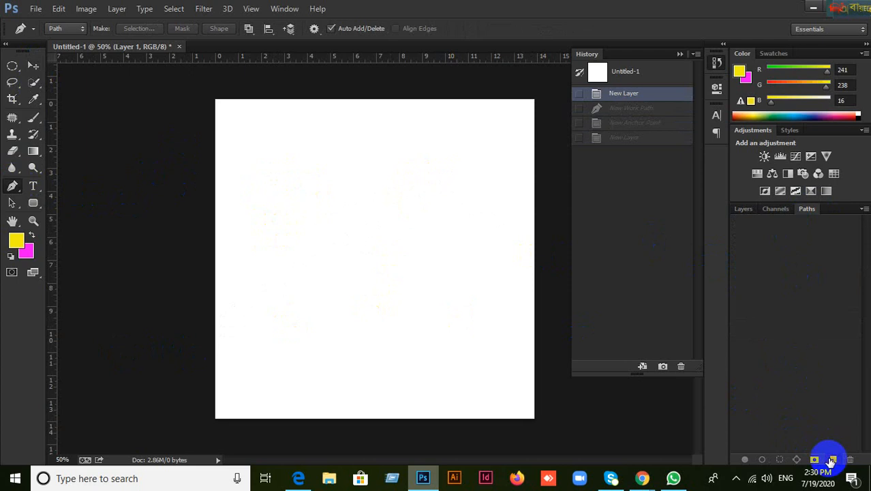
click(831, 459)
click(262, 179)
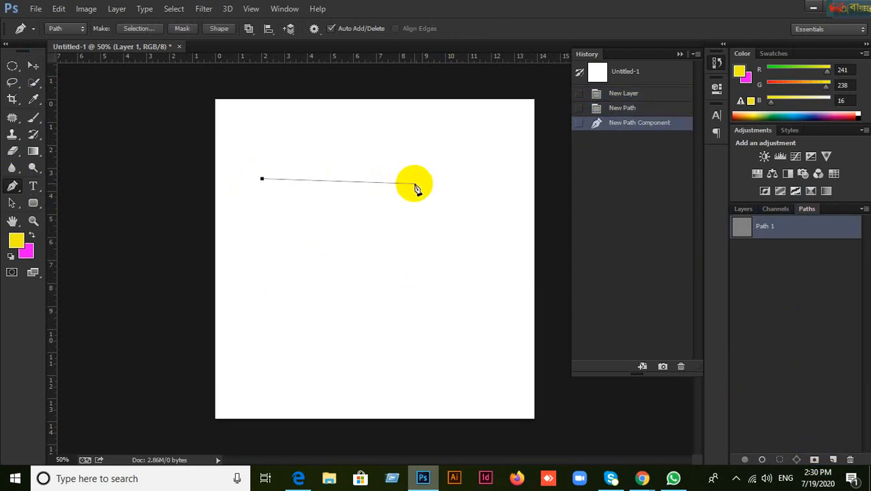
click(430, 183)
click(33, 66)
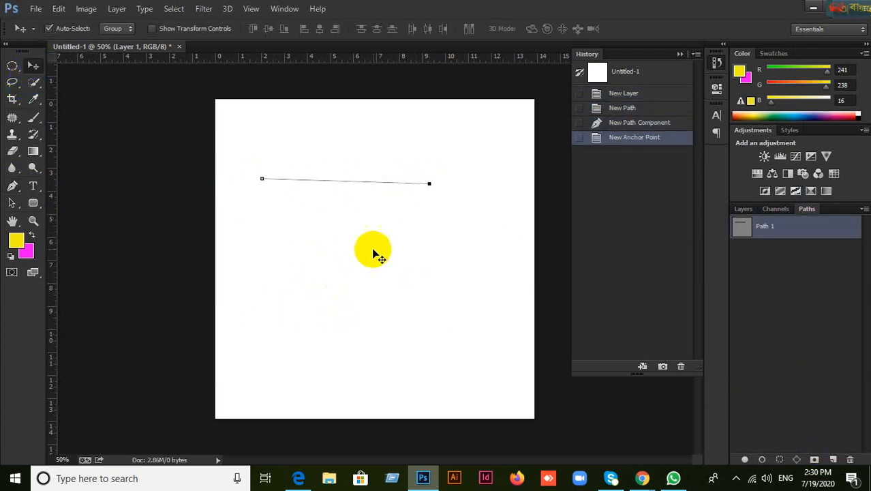
click(834, 460)
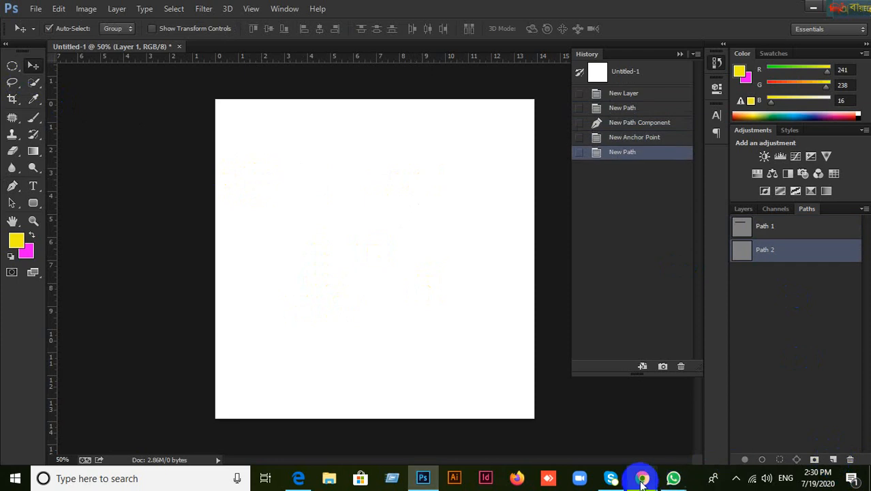
mouse_move(642, 478)
click(572, 447)
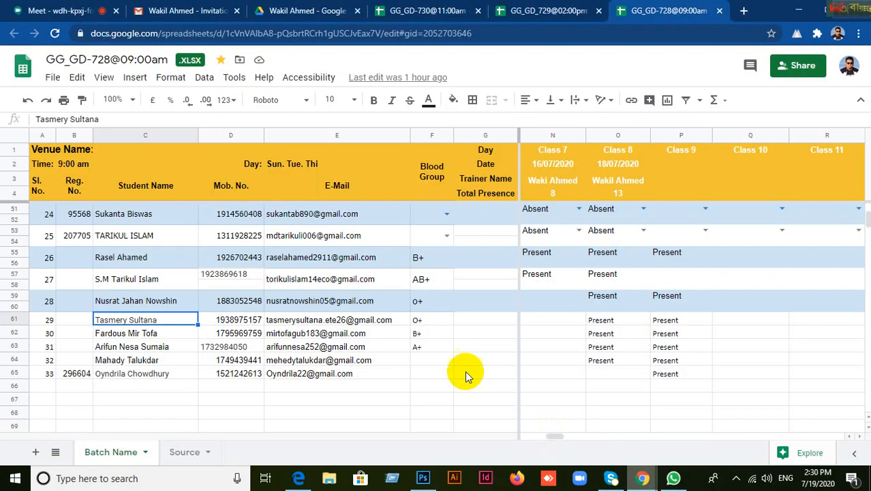
Step: Admit the waiting participant to the Google Meet call, making 11 people, then return to Photoshop
click(59, 10)
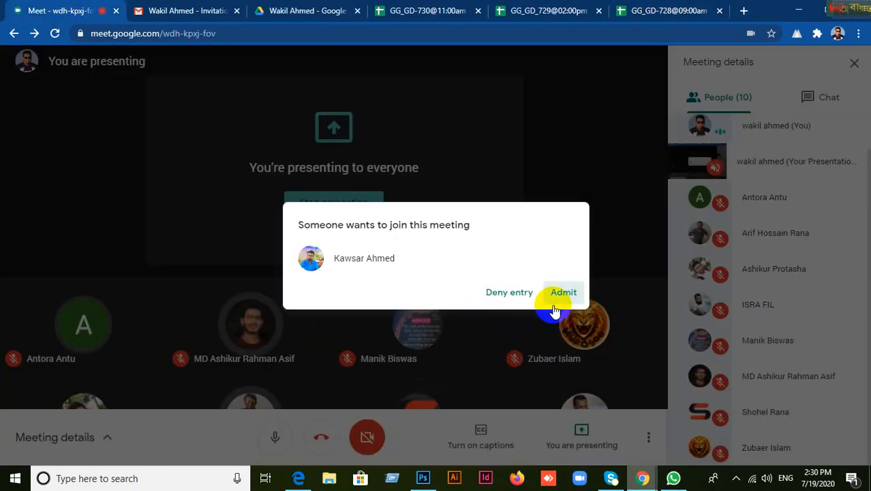
click(562, 293)
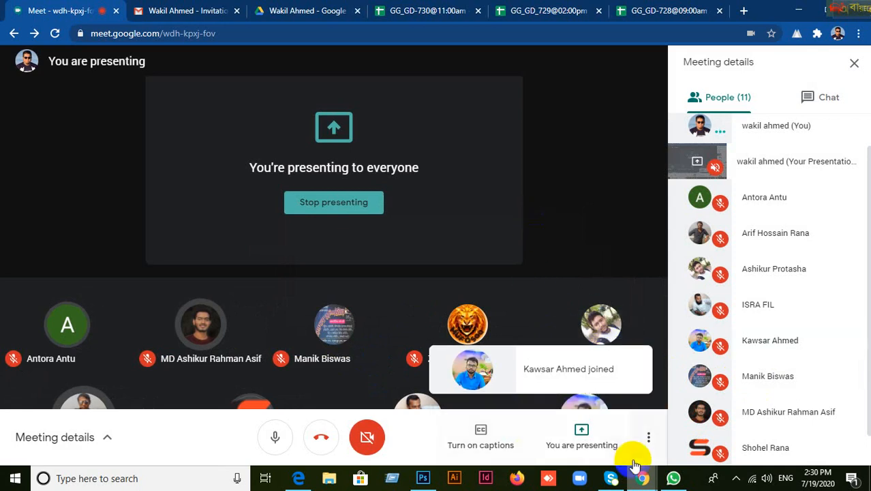
click(424, 477)
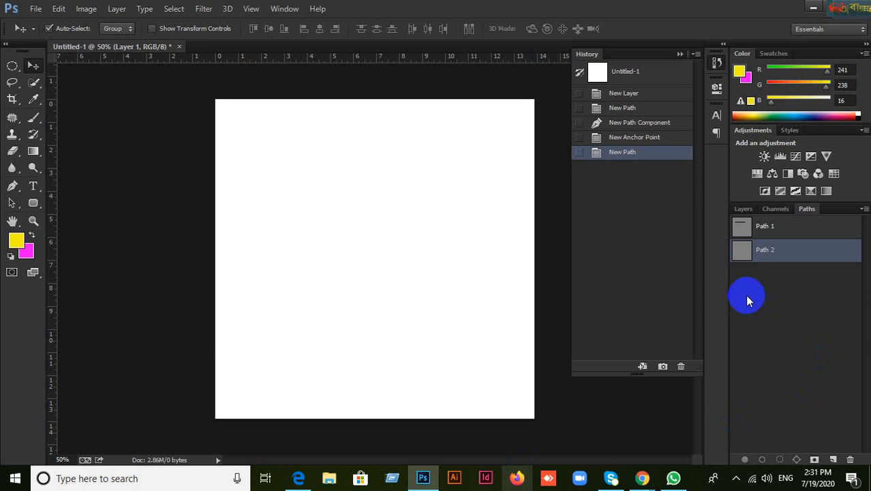
Step: Draw a three-anchor V-shaped line on Path 2
click(792, 231)
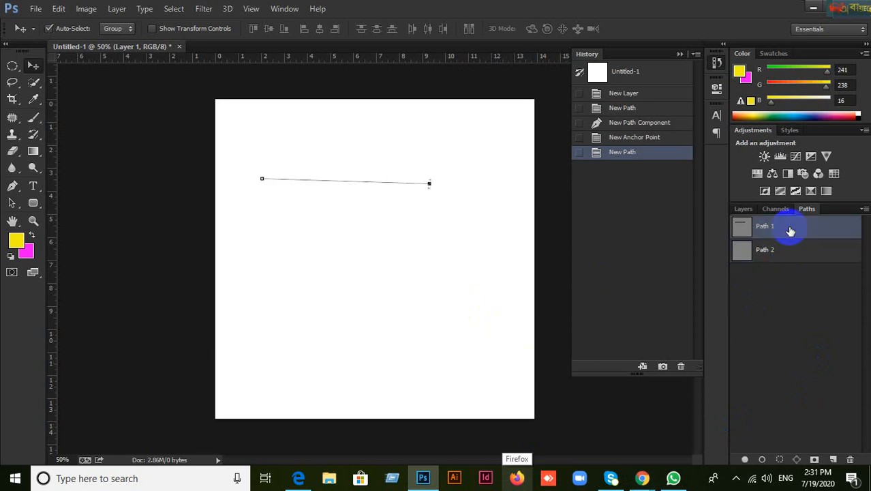
click(779, 252)
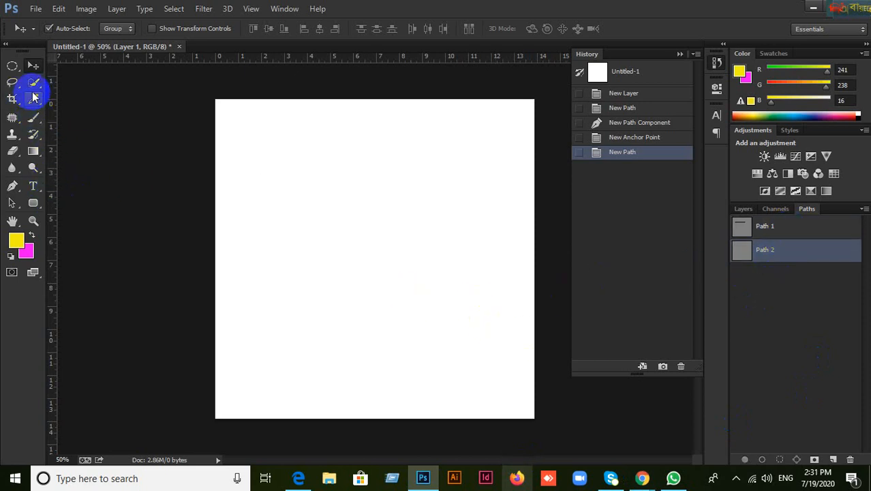
click(12, 186)
click(321, 169)
click(467, 173)
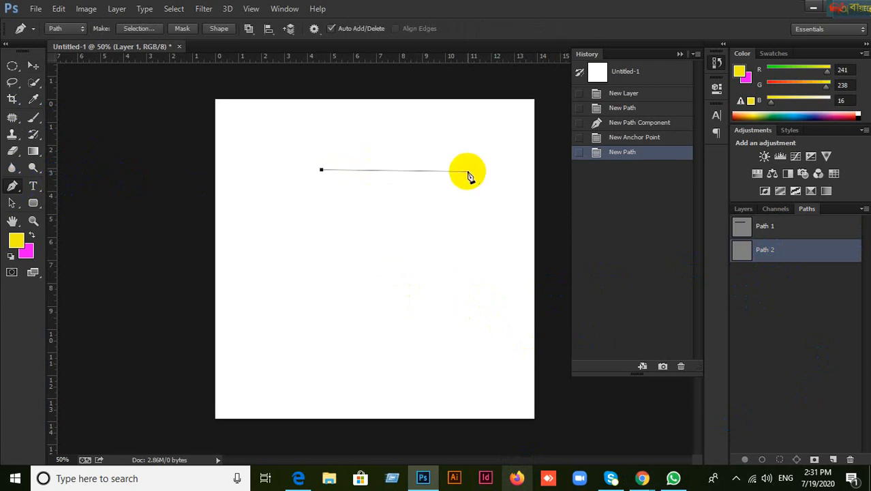
click(343, 274)
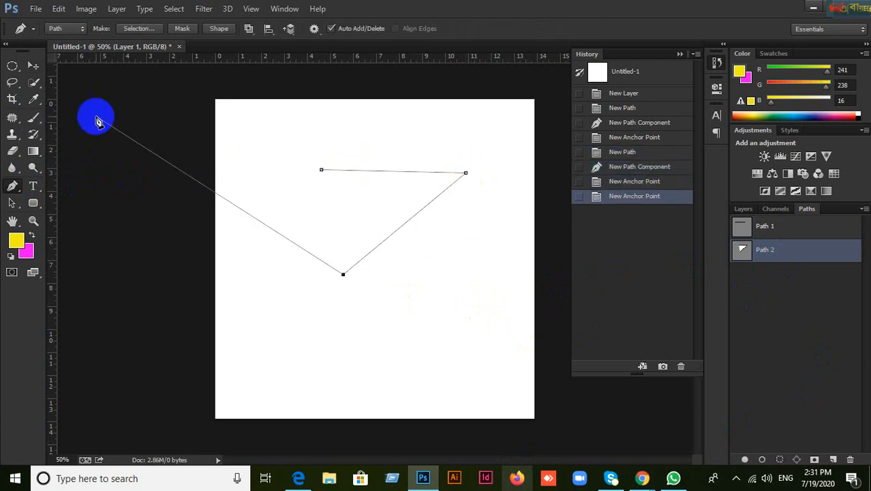
click(32, 62)
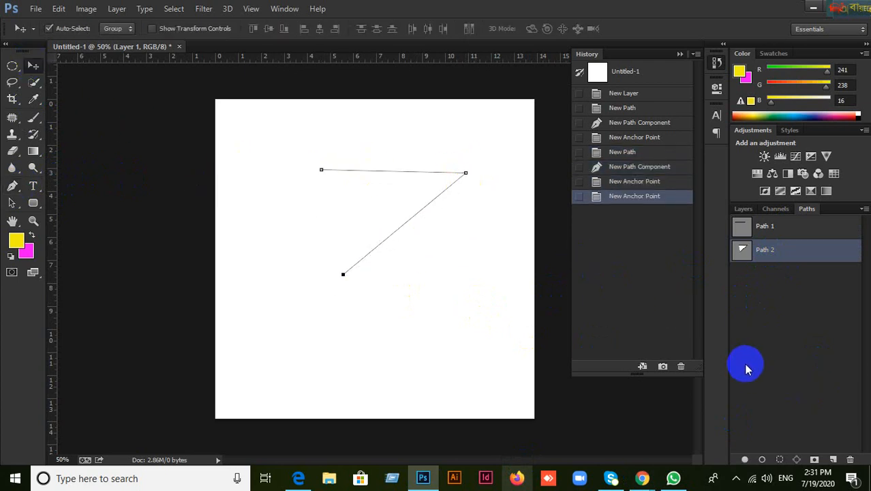
Step: Create Path 3 and drag out smooth anchors to draw a curved outline
click(834, 459)
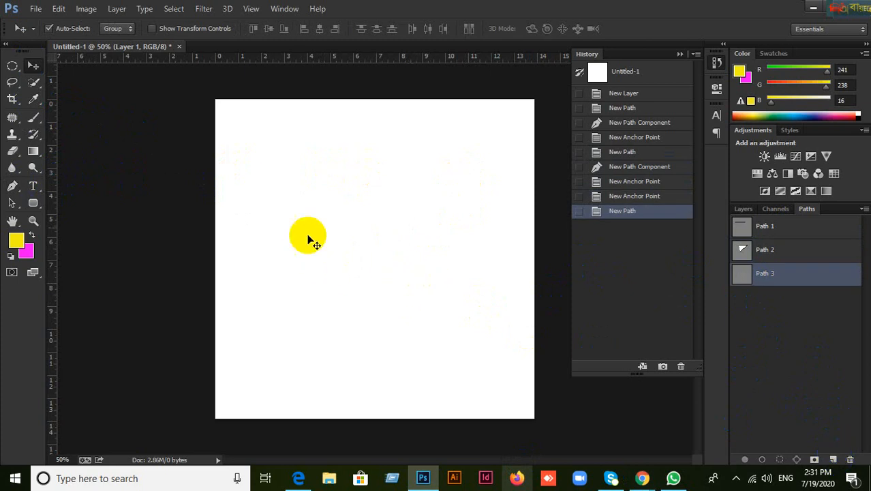
click(12, 185)
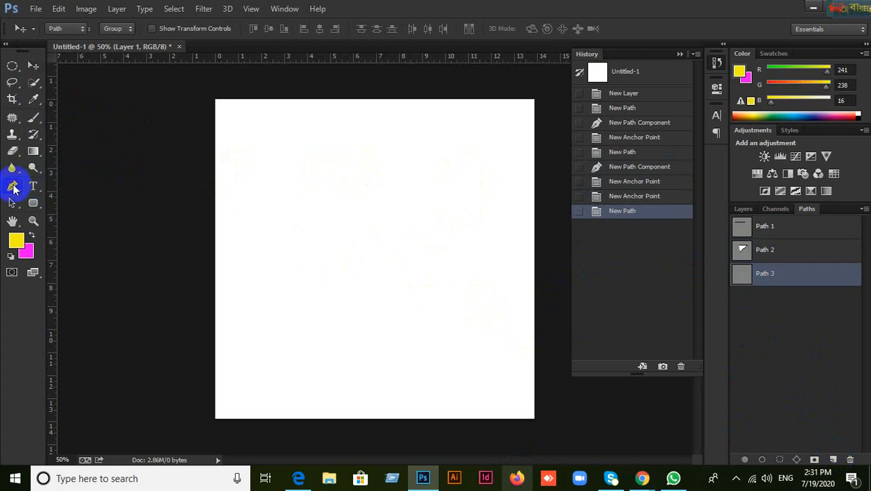
click(280, 179)
drag(456, 189, 486, 275)
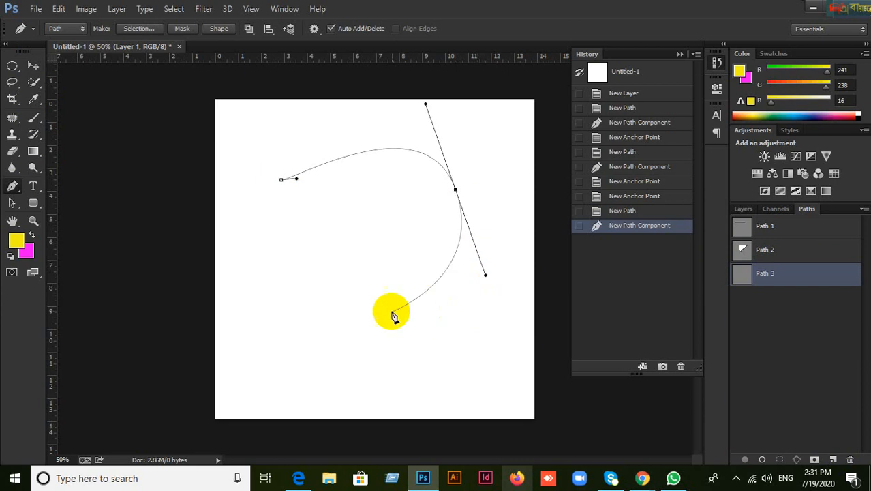
drag(332, 298, 331, 293)
drag(273, 231, 267, 221)
drag(306, 195, 238, 196)
Step: Close the curved outline, then delete Paths 1, 2 and 3
click(281, 181)
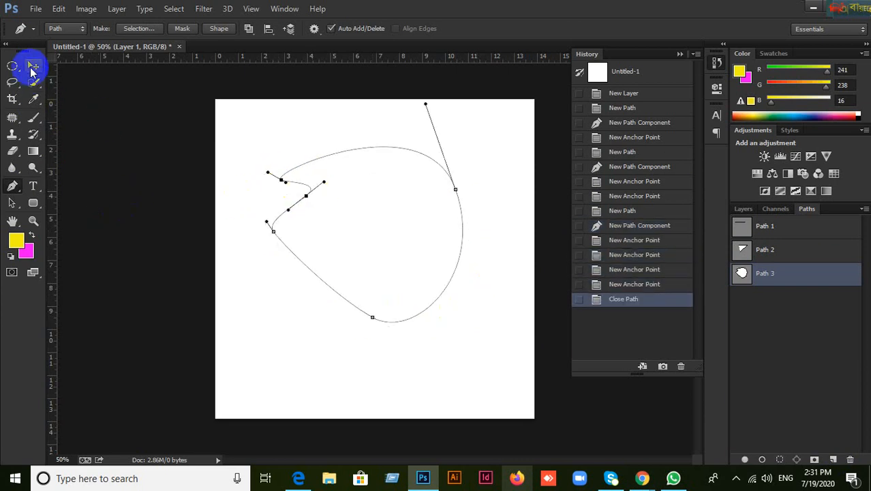
click(34, 65)
shift+click(778, 234)
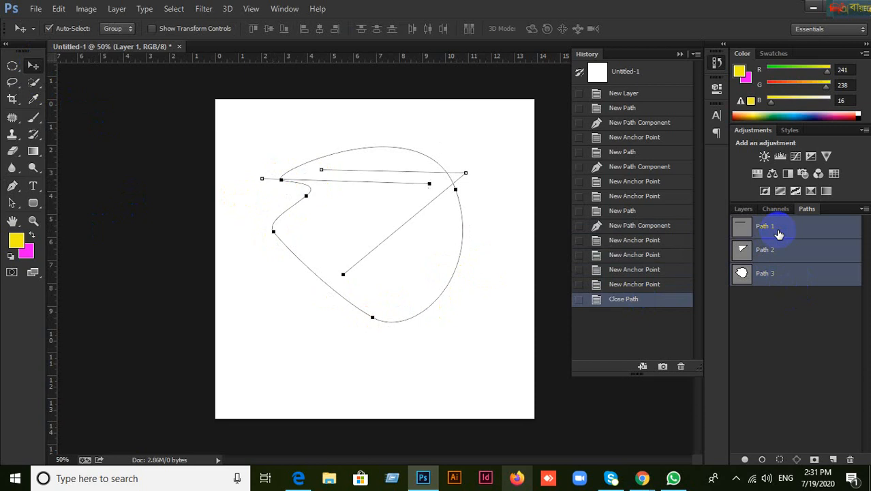
key(Delete)
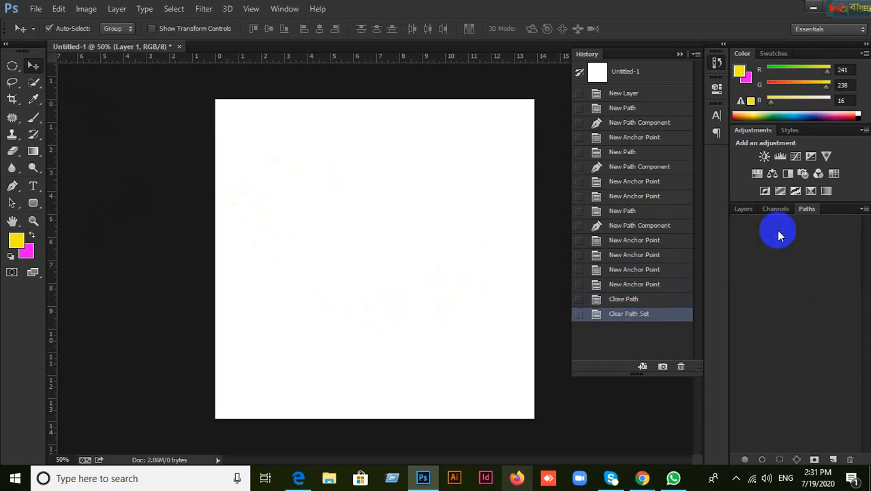
Step: Switch the Pen to Shape mode with yellow fill and 3 pt stroke, and choose the Rectangle Tool
click(741, 211)
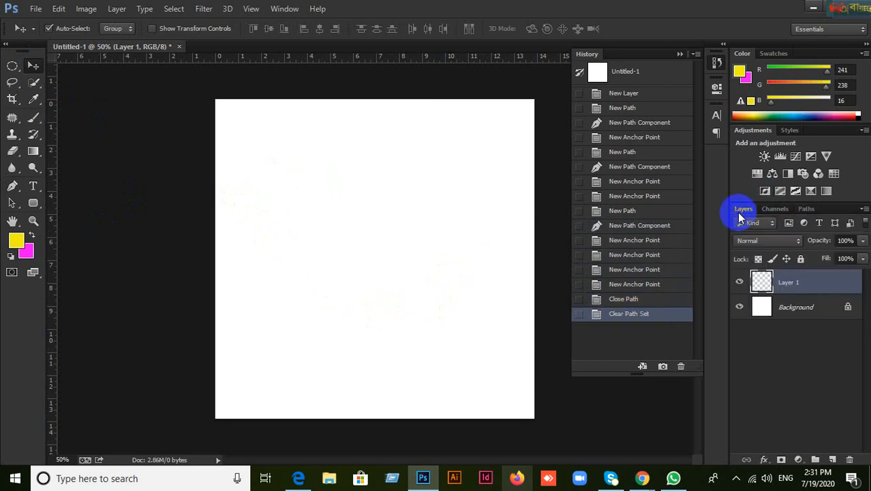
click(11, 190)
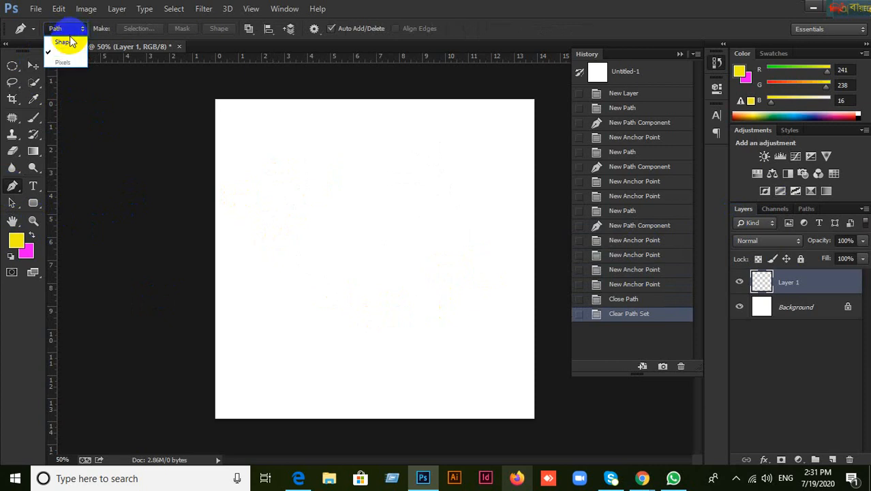
click(59, 37)
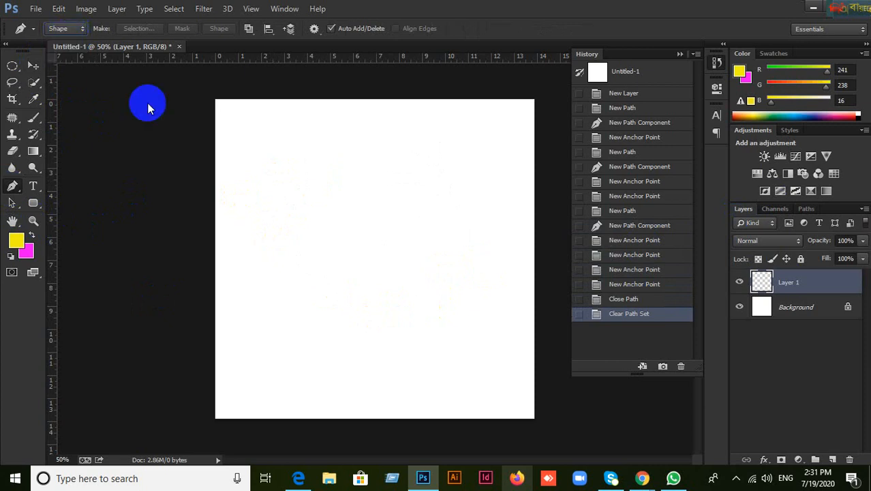
right_click(32, 203)
click(90, 209)
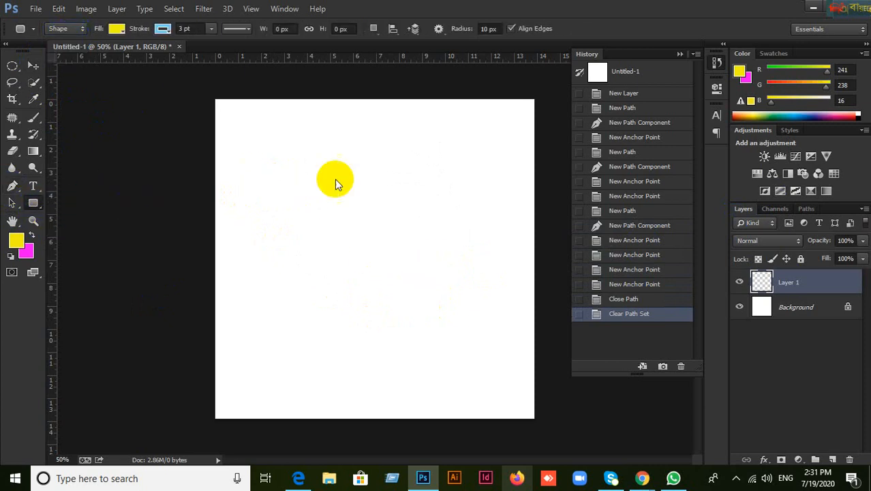
right_click(33, 203)
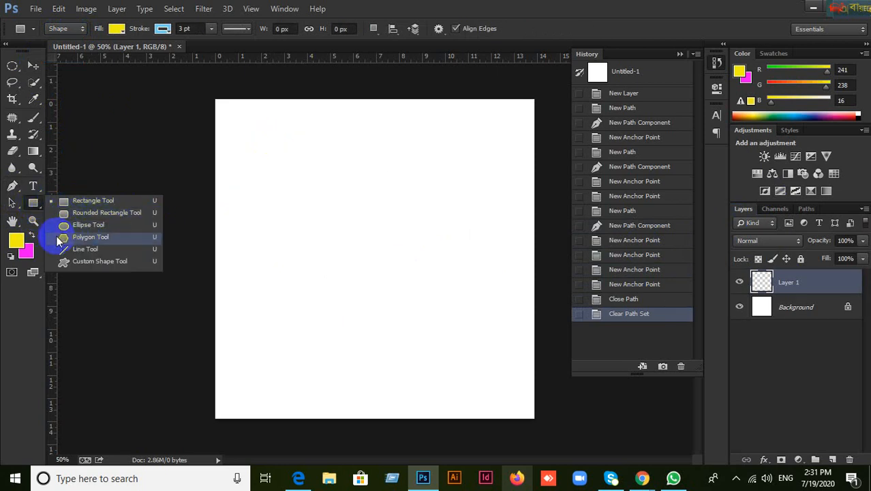
click(32, 204)
right_click(32, 205)
click(71, 202)
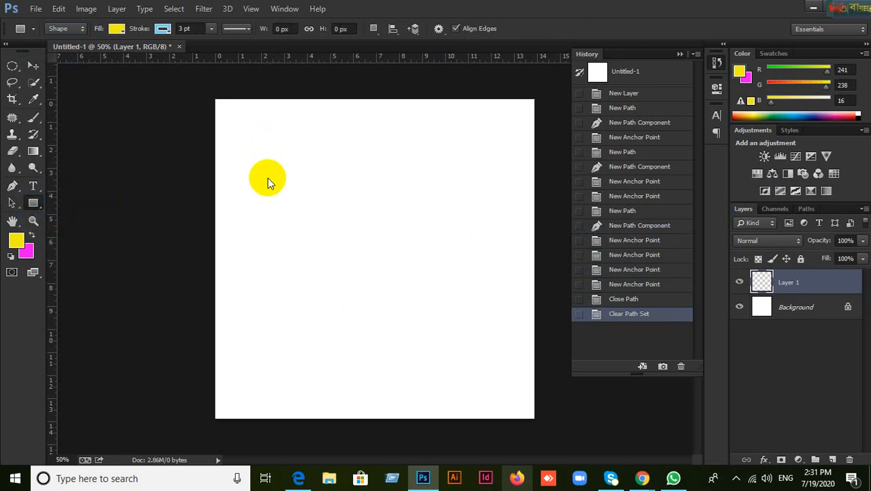
Step: Draw two yellow rectangles on the canvas, then undo them both
drag(257, 146, 387, 244)
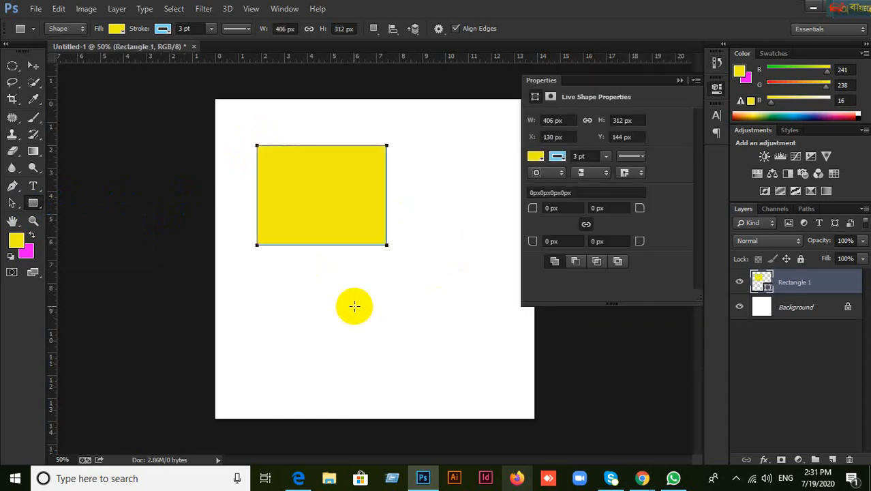
drag(263, 296, 407, 391)
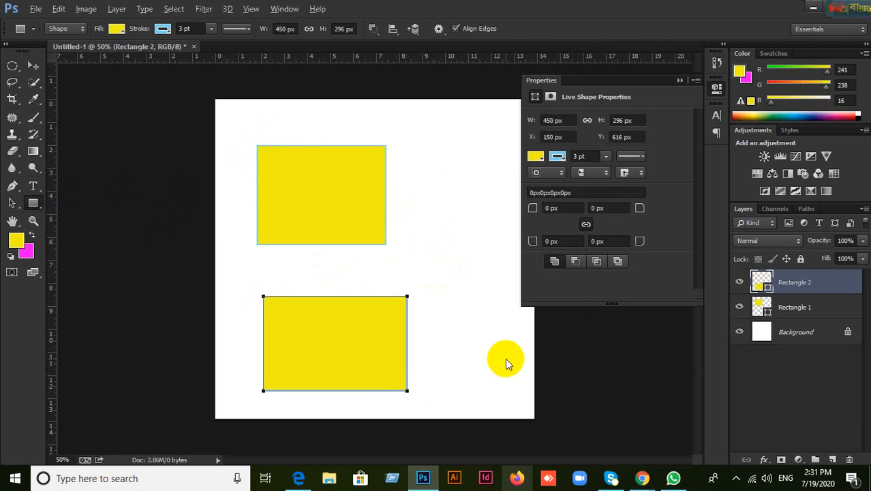
key(ctrl+alt+z)
key(ctrl+alt+z)
key(ctrl+alt+z)
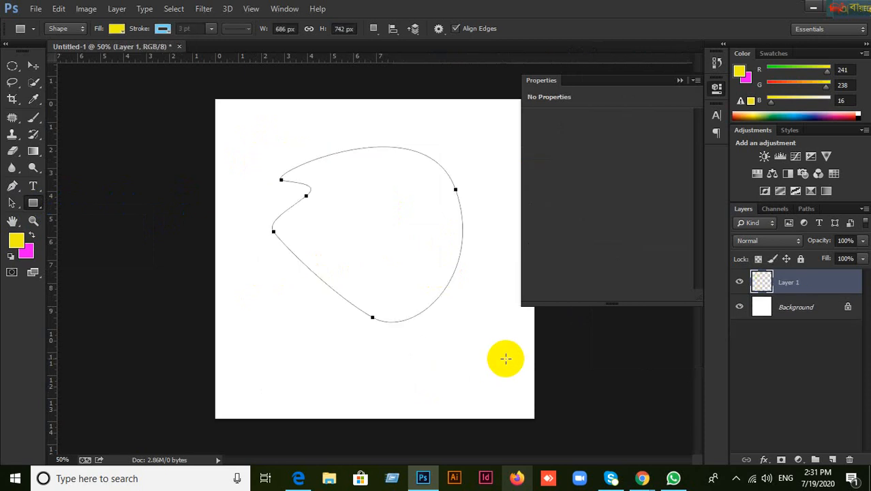
drag(32, 202, 69, 205)
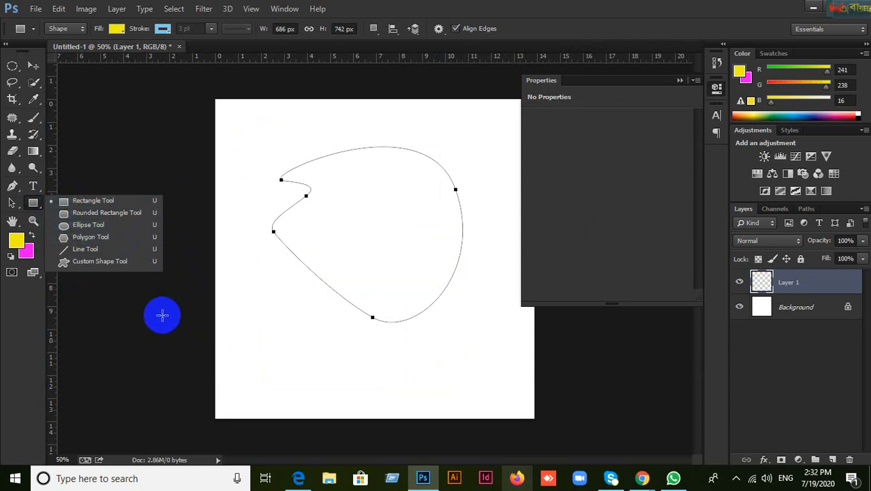
Step: Start a new Pen shape with two anchors, then undo the second anchor
click(33, 66)
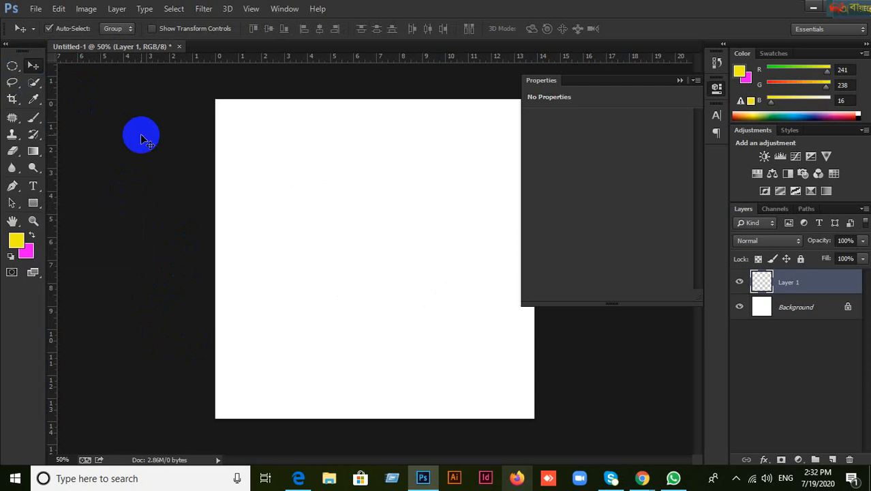
click(12, 185)
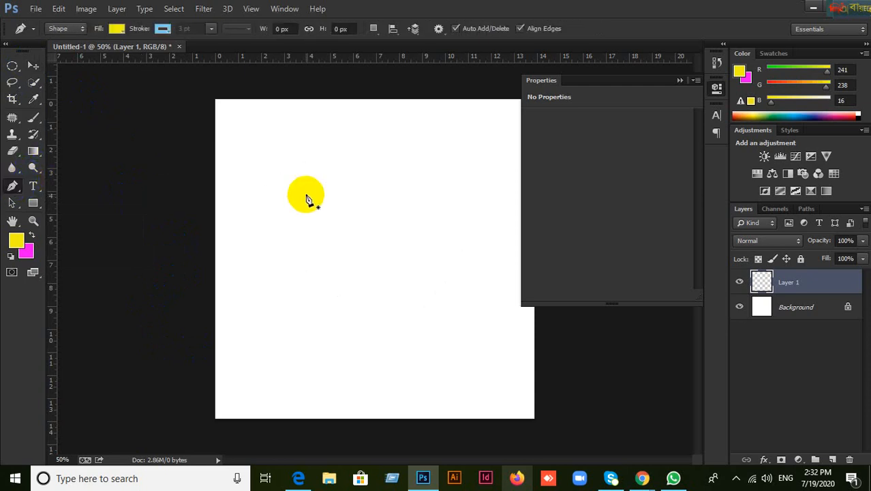
click(276, 161)
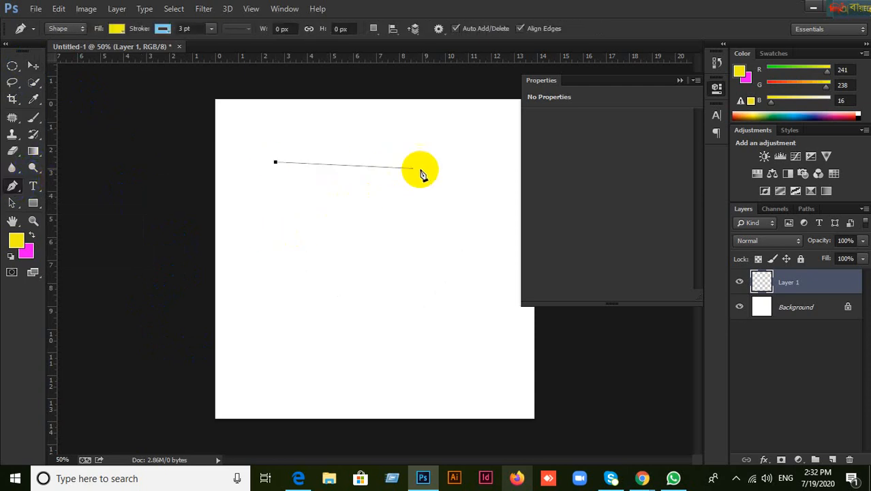
click(458, 174)
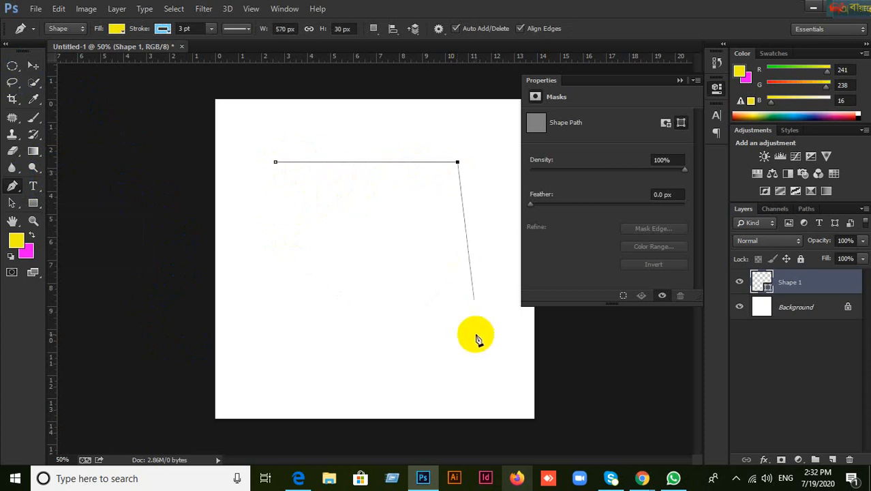
key(ctrl+z)
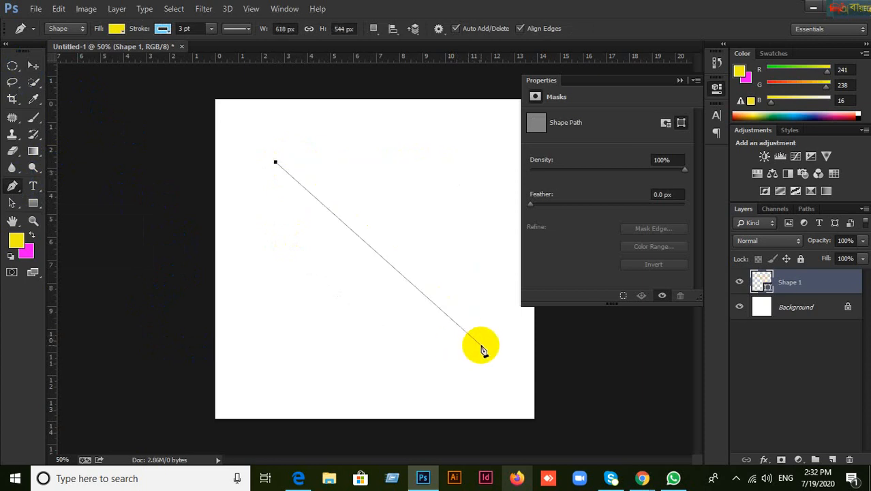
Step: Close a yellow rectangle from four corner anchors, then step it back with Ctrl+Alt+Z
click(443, 162)
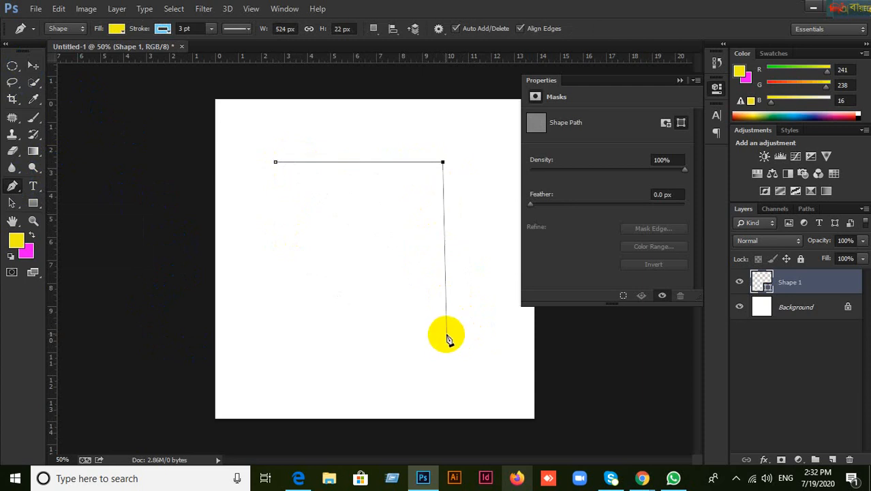
click(443, 328)
click(272, 328)
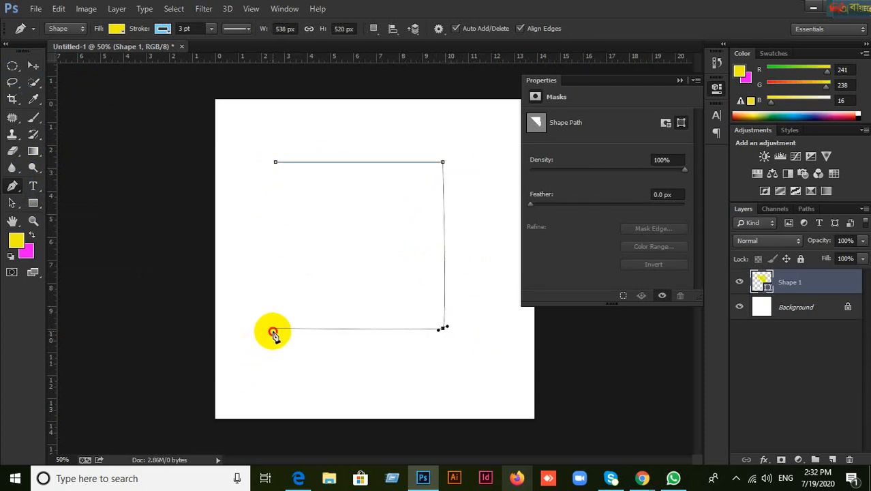
click(275, 162)
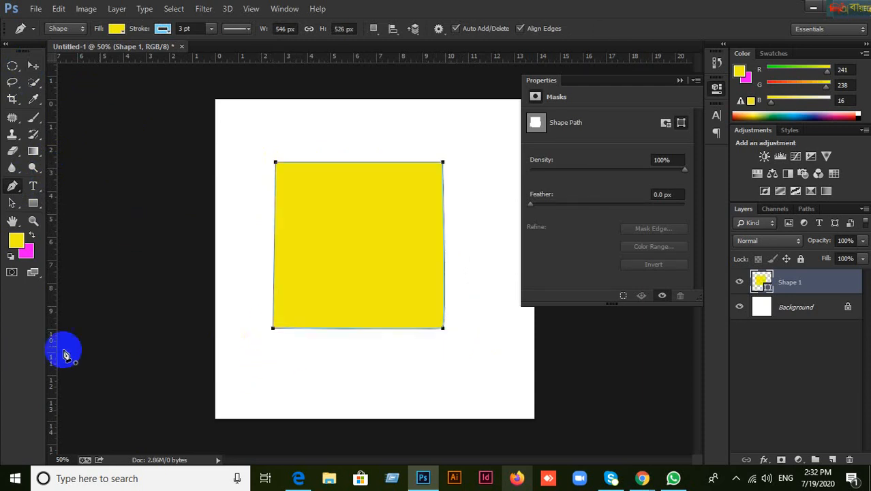
key(ctrl+alt+z)
key(ctrl+alt+z)
key(ctrl+alt+z)
key(ctrl+alt+z)
key(ctrl+alt+z)
key(ctrl+alt+z)
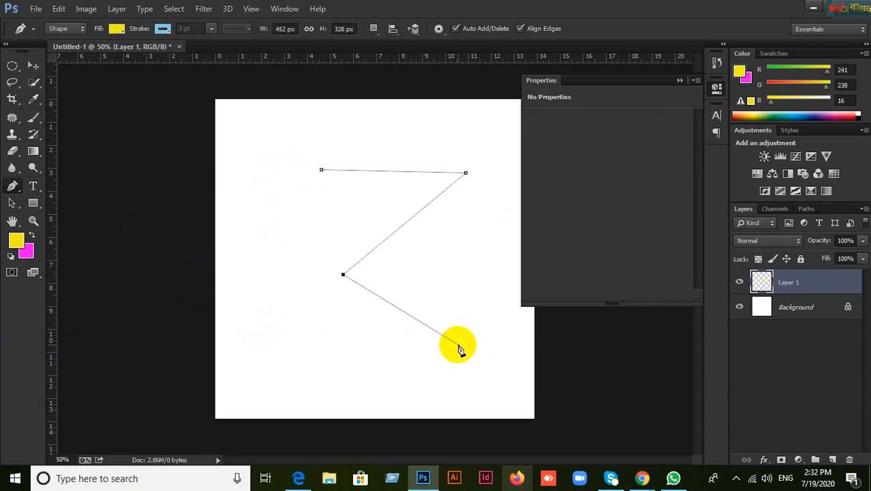
Step: Delete the empty Layer 1 and dismiss the locked-Background error after a failed move
click(33, 65)
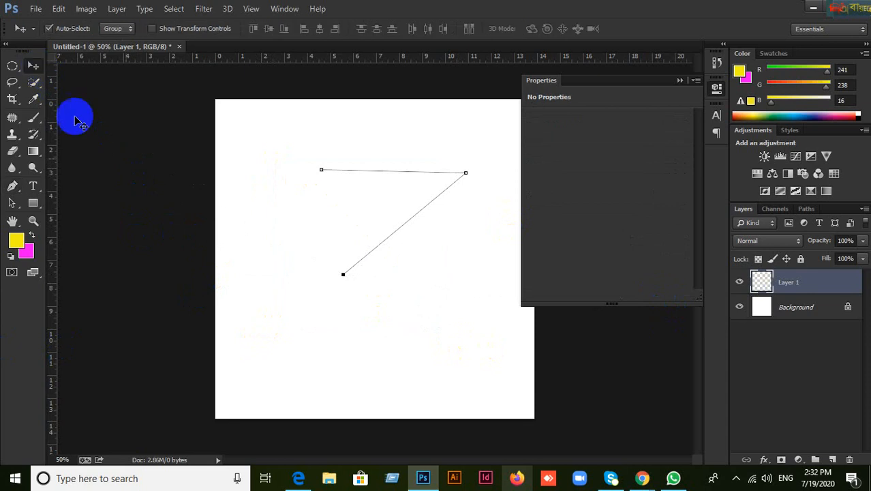
click(850, 460)
click(384, 190)
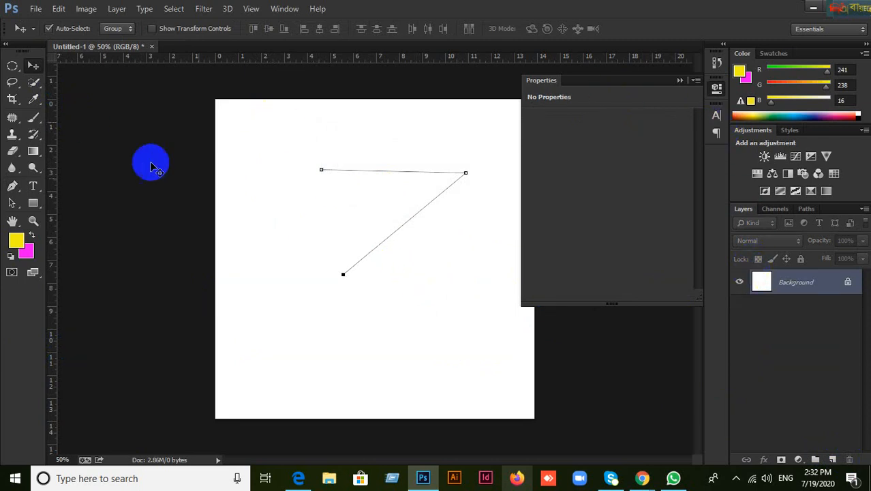
drag(151, 163, 375, 279)
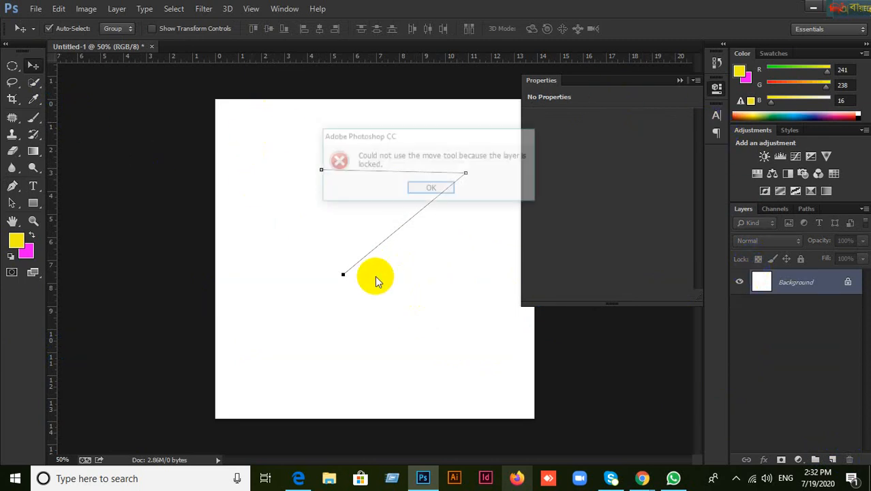
click(444, 189)
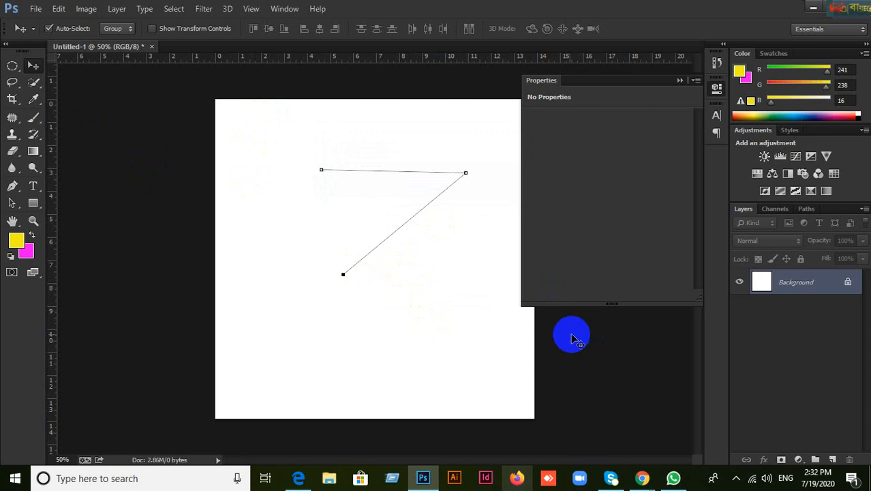
Step: Revert to the original Untitled-1 snapshot in History and bring up the Pen tool variants
click(717, 62)
click(663, 72)
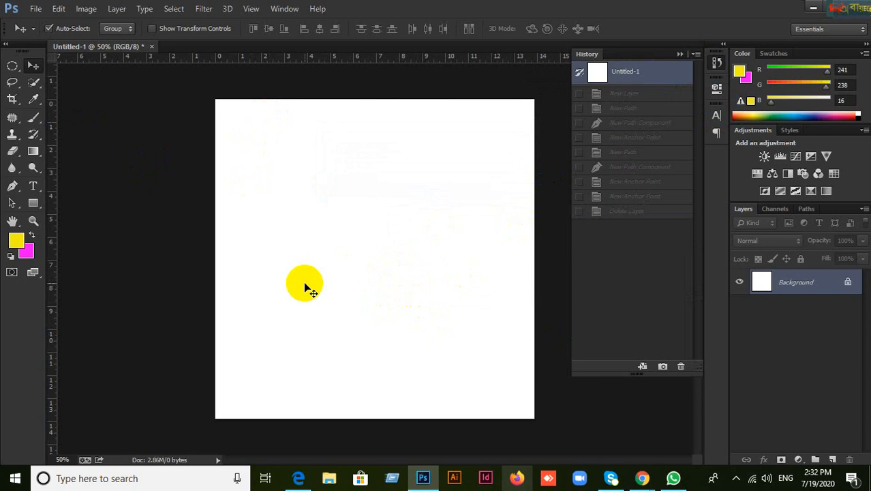
click(12, 186)
drag(9, 192, 69, 191)
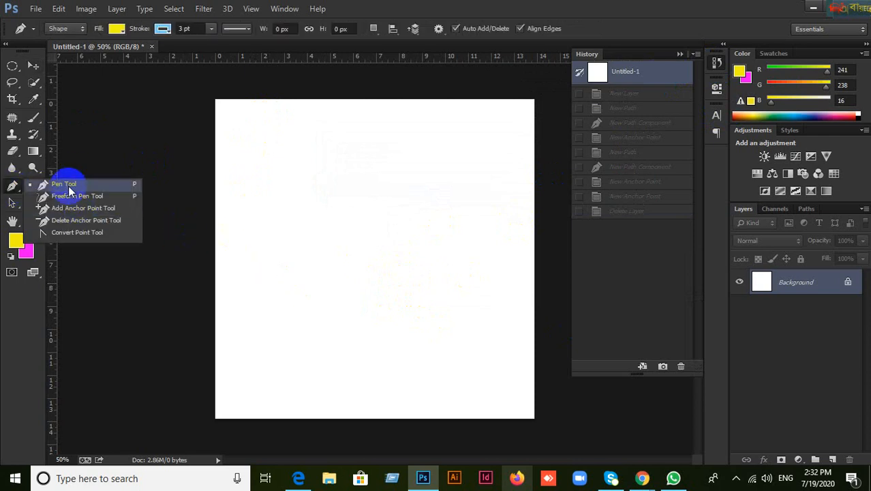
Step: Choose the standard Pen tool and switch its drawing mode from Shape to Path
click(69, 188)
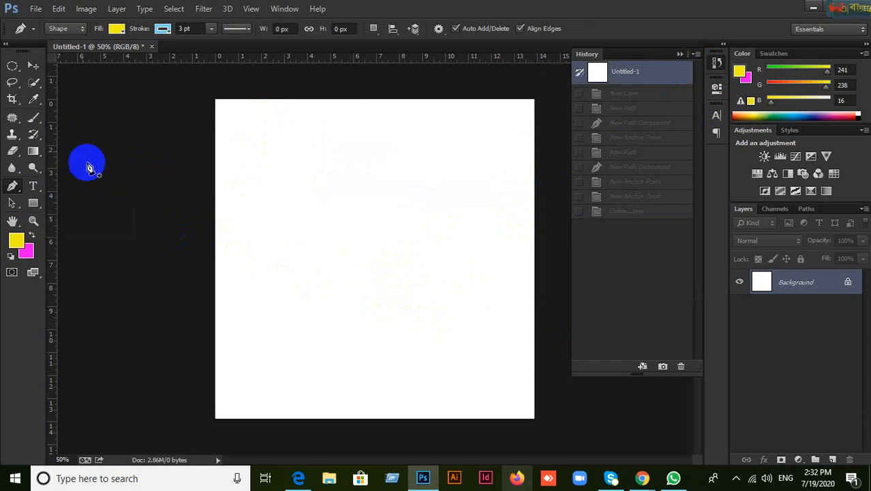
click(83, 30)
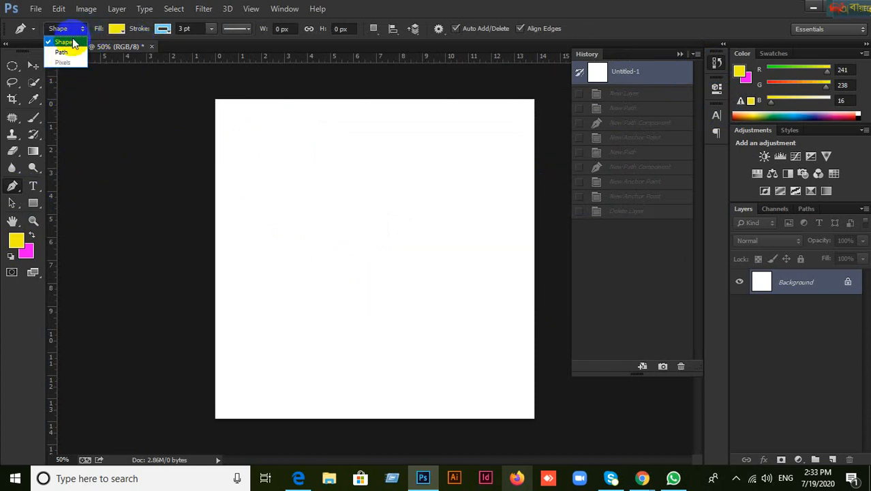
click(72, 42)
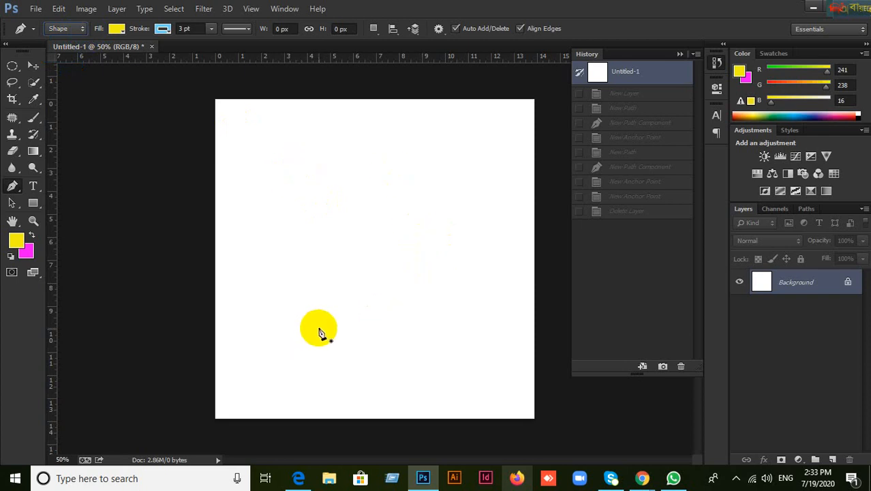
click(83, 28)
click(68, 59)
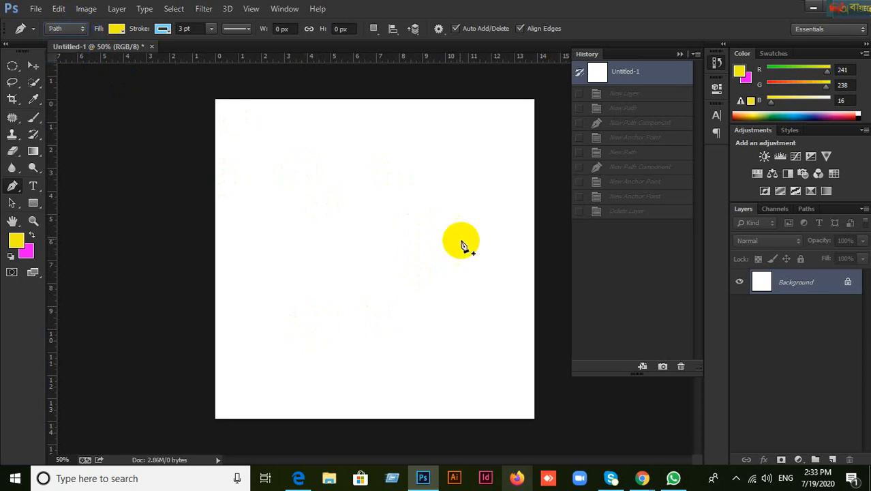
Step: Trace a closed work path around the canvas, ending back at the starting anchor
click(302, 167)
click(464, 200)
click(429, 337)
click(253, 313)
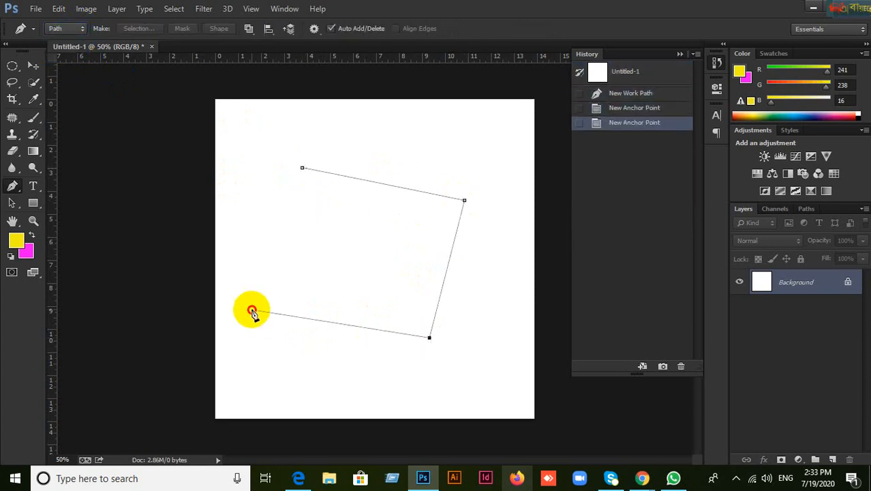
click(252, 311)
click(274, 225)
click(302, 167)
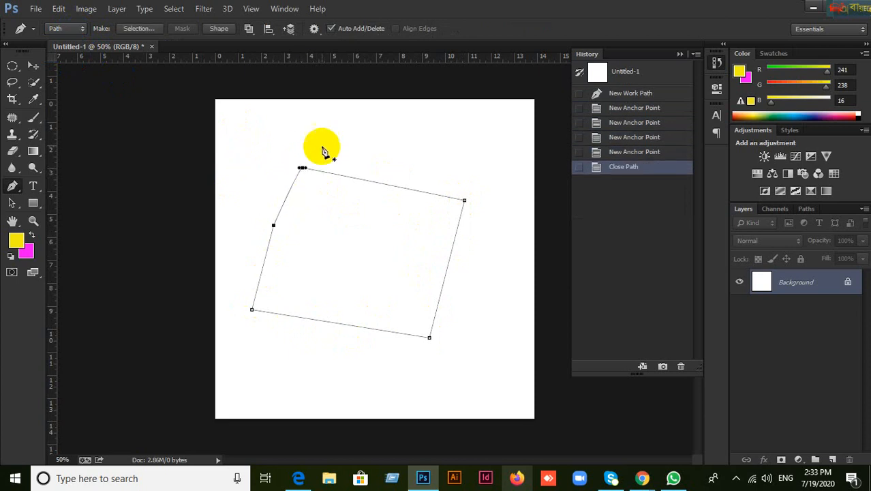
Step: Load the work path as a selection with Ctrl+Enter, then deselect with Ctrl+D
key(ctrl+Return)
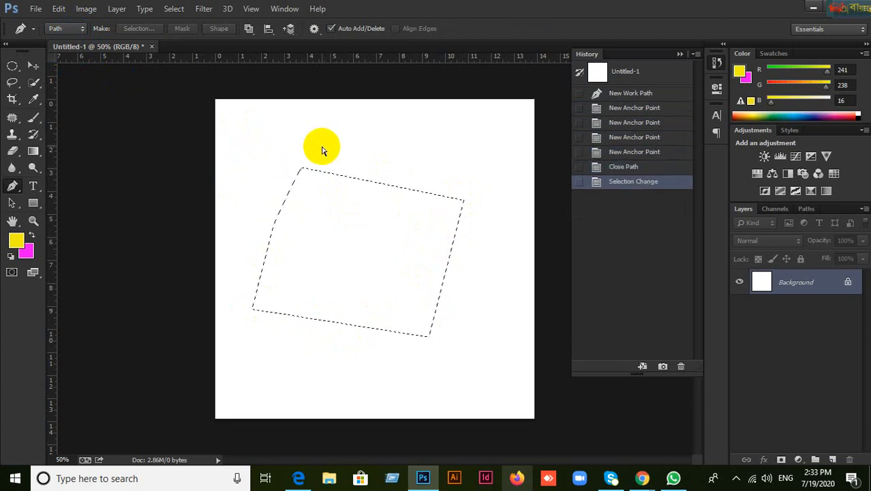
key(ctrl+d)
click(33, 65)
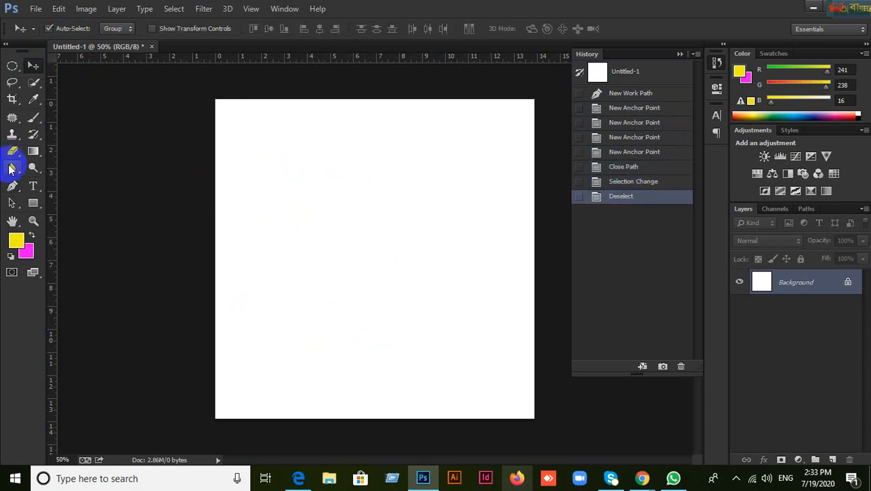
click(11, 186)
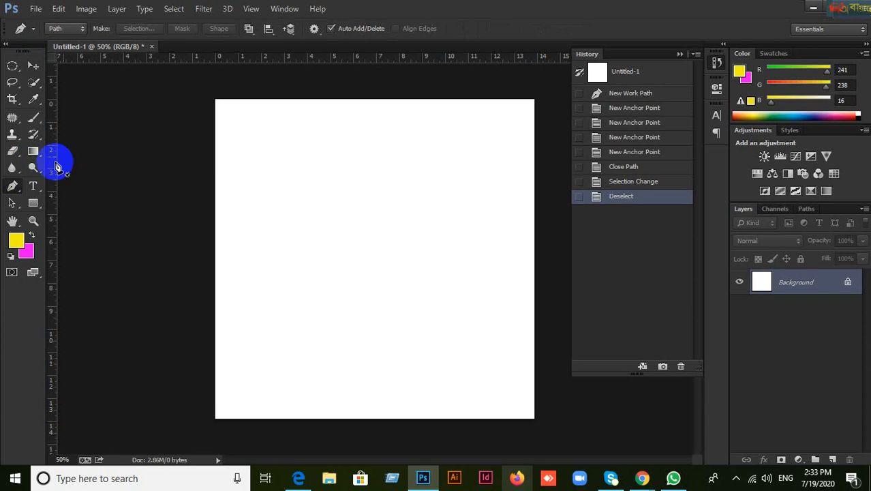
click(82, 32)
click(62, 42)
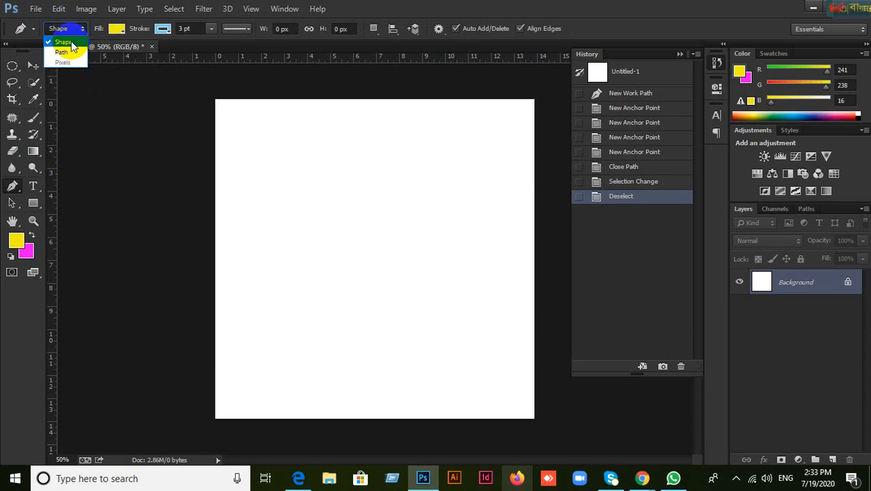
click(72, 41)
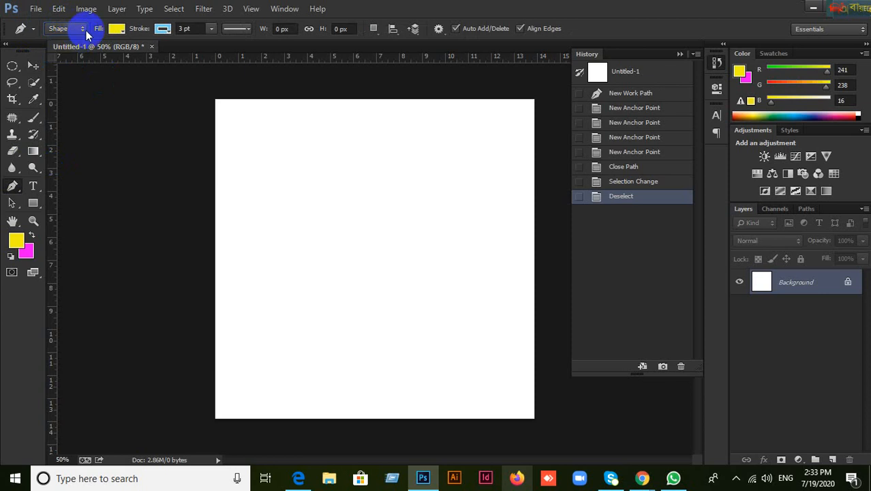
click(82, 31)
click(78, 53)
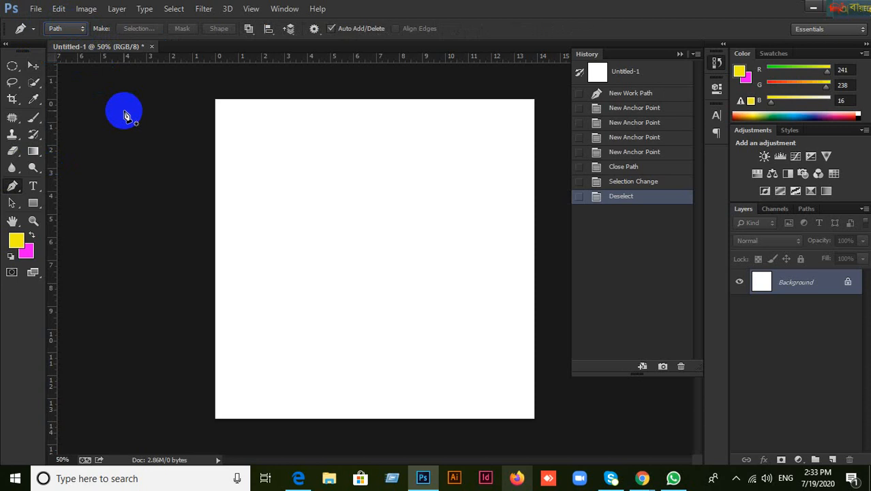
right_click(12, 188)
click(70, 187)
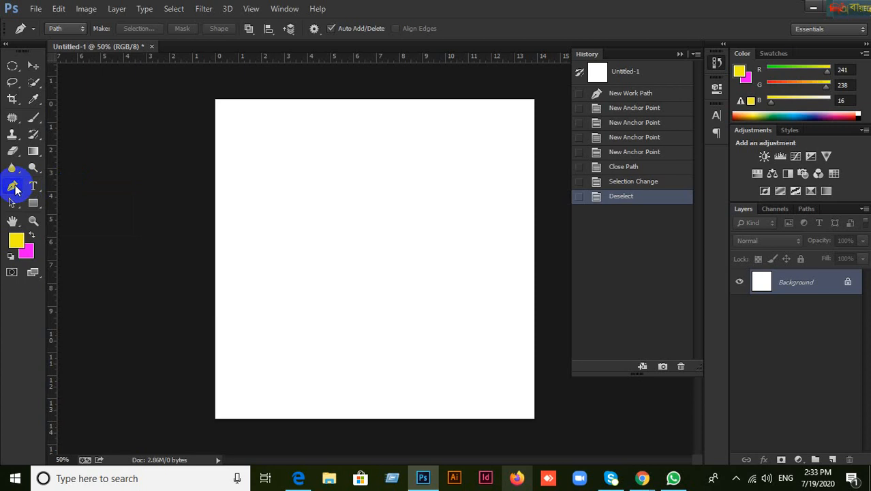
right_click(15, 190)
click(52, 182)
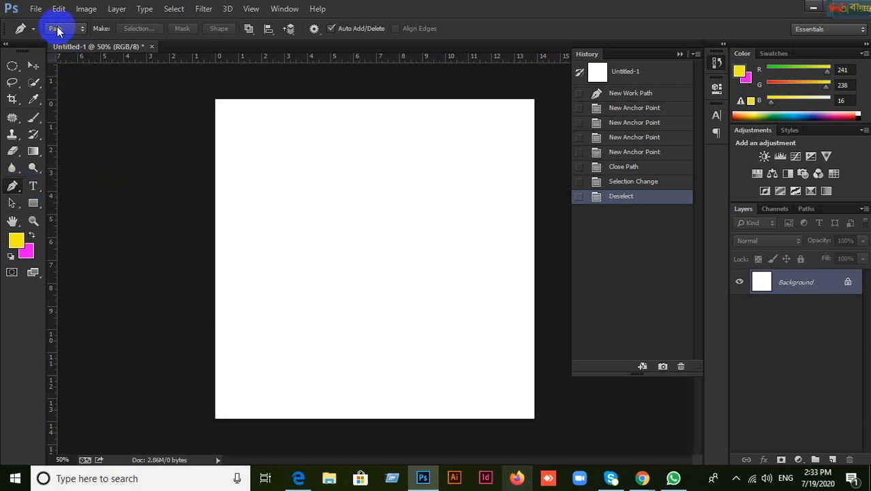
click(81, 34)
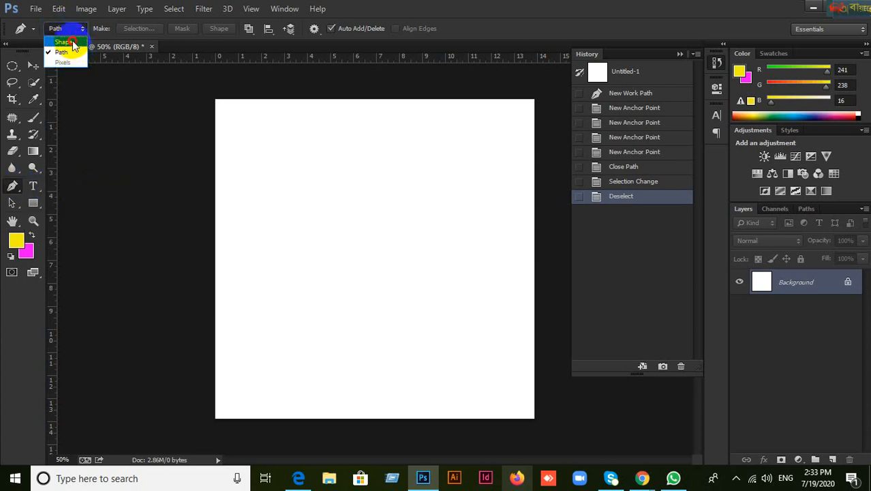
click(76, 36)
click(80, 32)
click(66, 53)
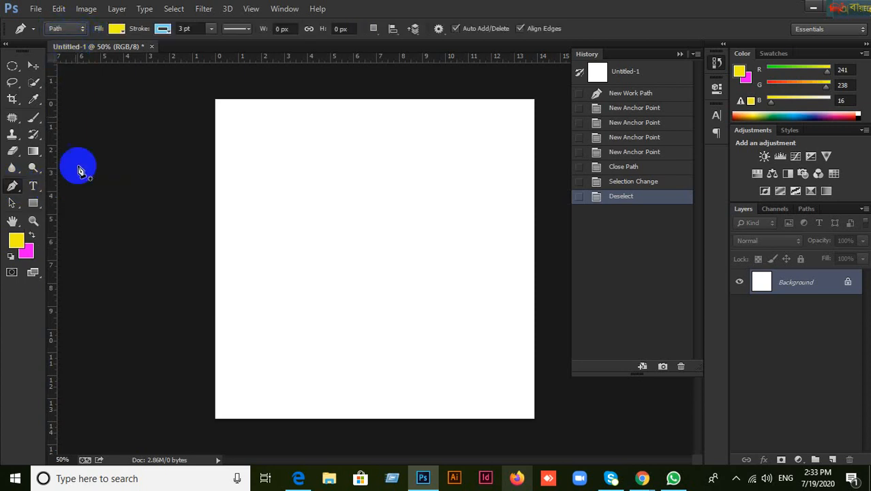
click(34, 65)
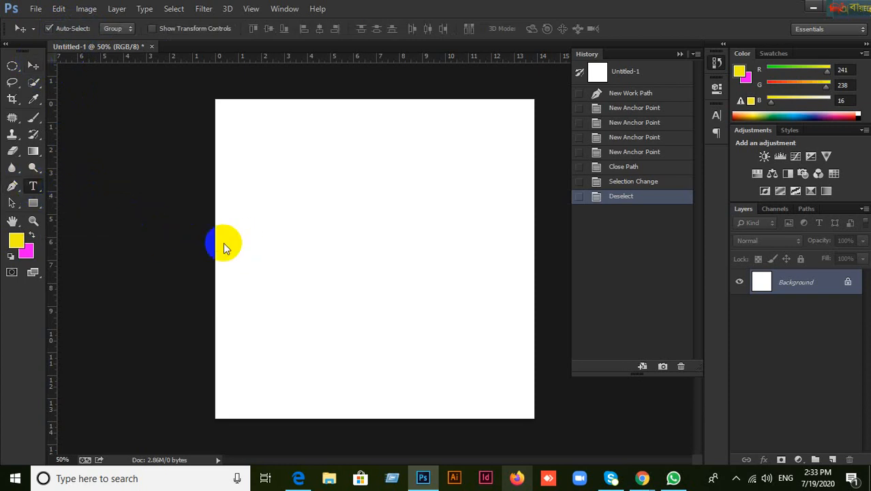
Step: Type the letter 'a' on the canvas, commit it, and move it toward the upper left
click(35, 187)
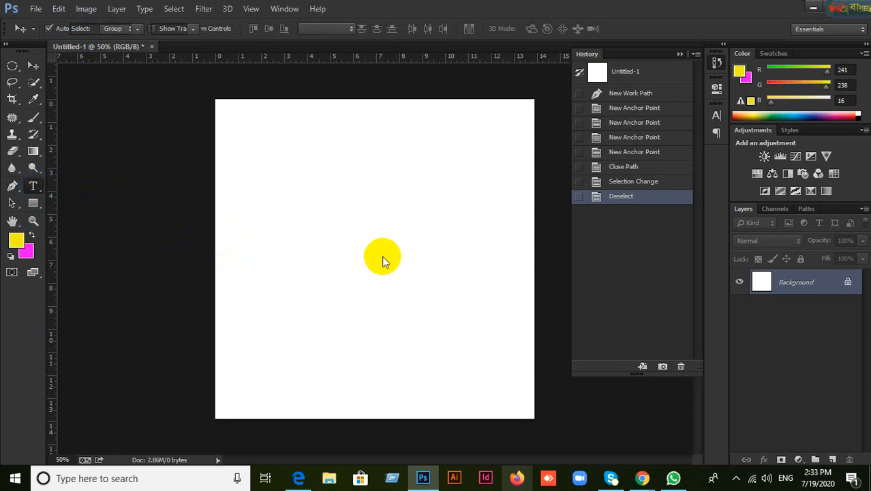
click(292, 236)
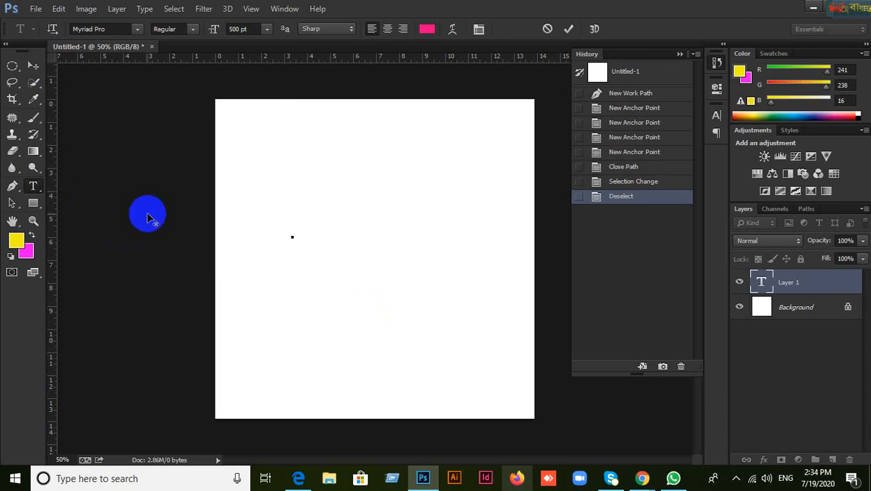
text(a)
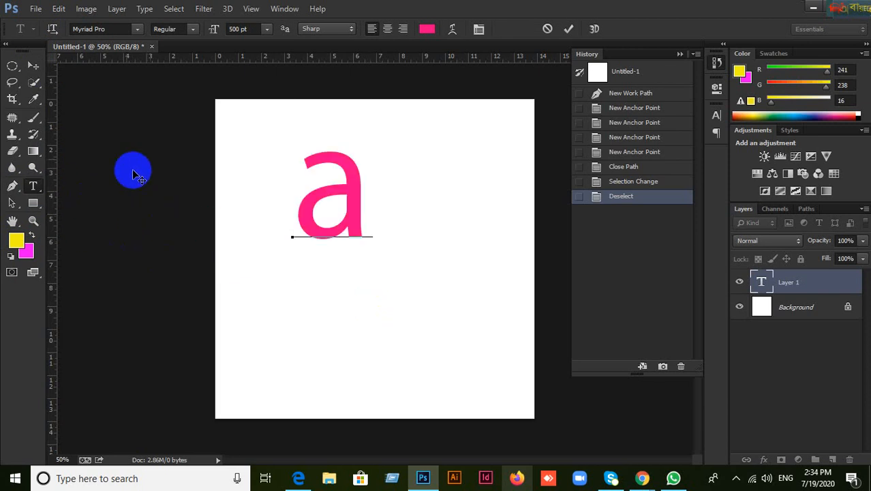
click(32, 65)
drag(354, 232, 323, 190)
Step: With the Horizontal Type Tool, set the text colour to green 03fb49
click(32, 188)
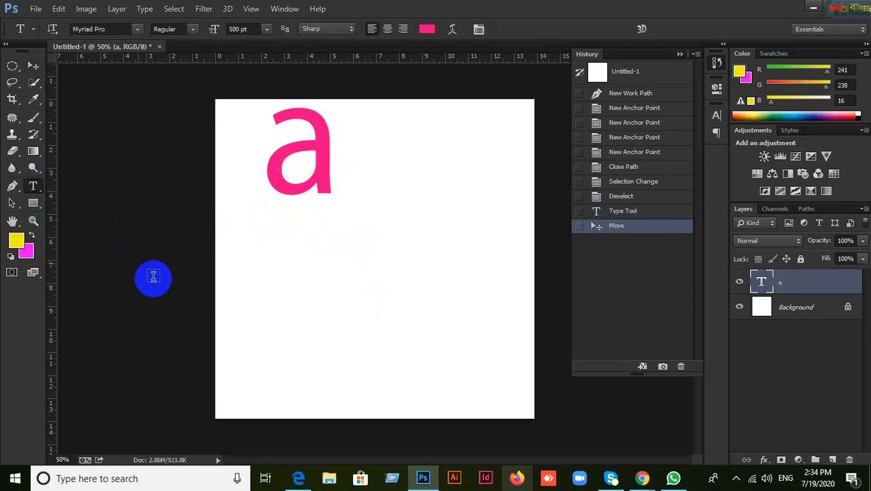
click(32, 190)
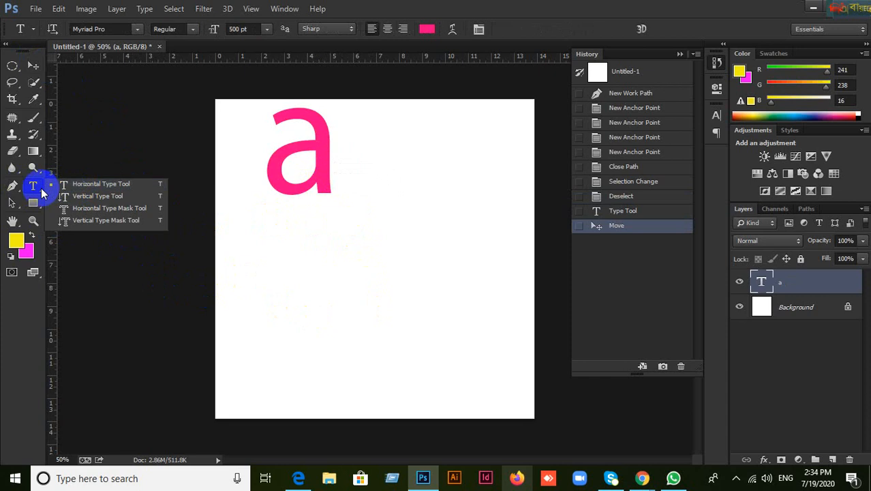
click(88, 183)
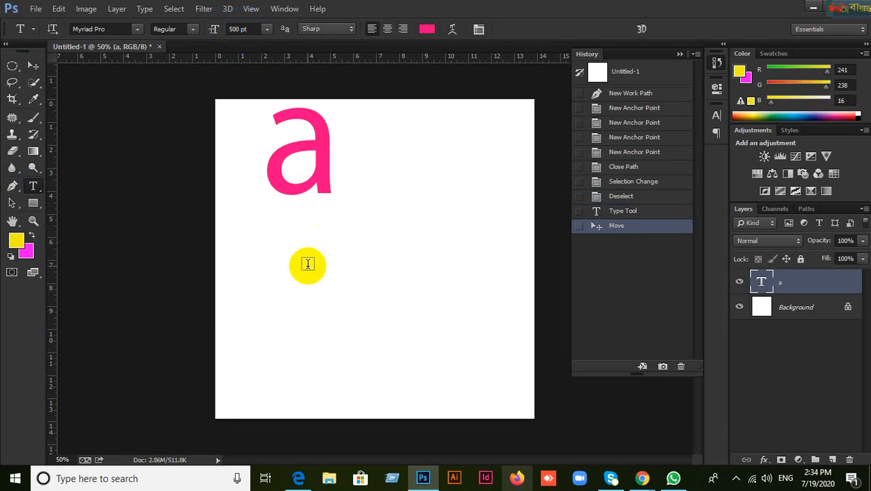
click(427, 30)
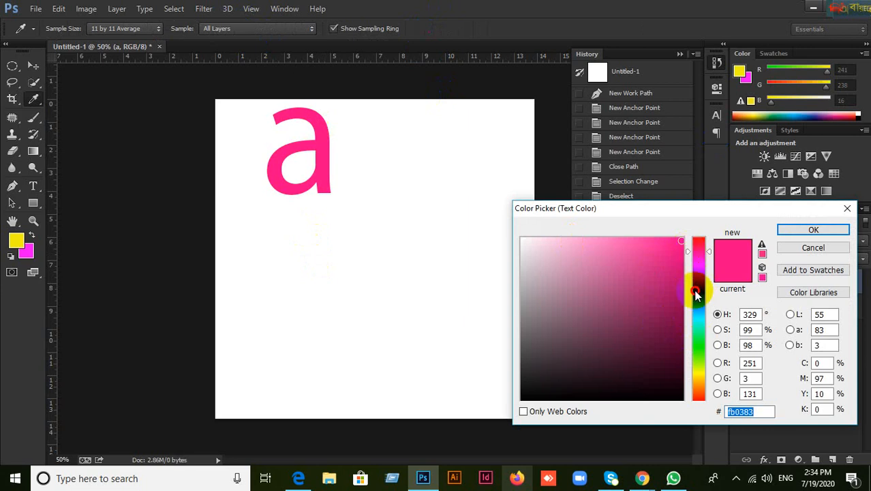
click(697, 339)
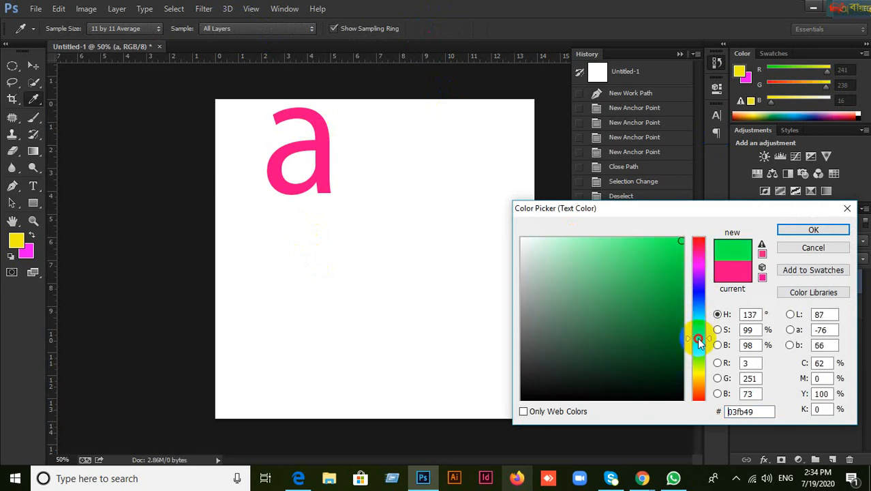
click(792, 231)
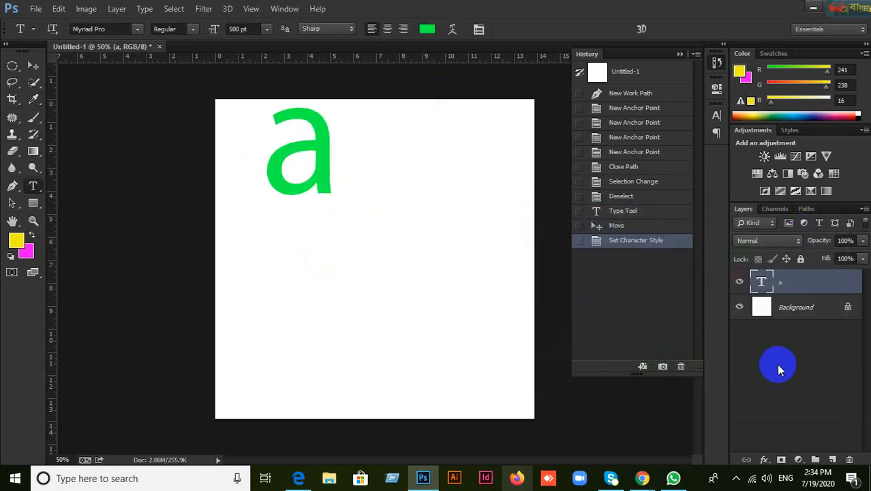
Step: Delete the old 'a' text layer, confirming Yes
click(850, 460)
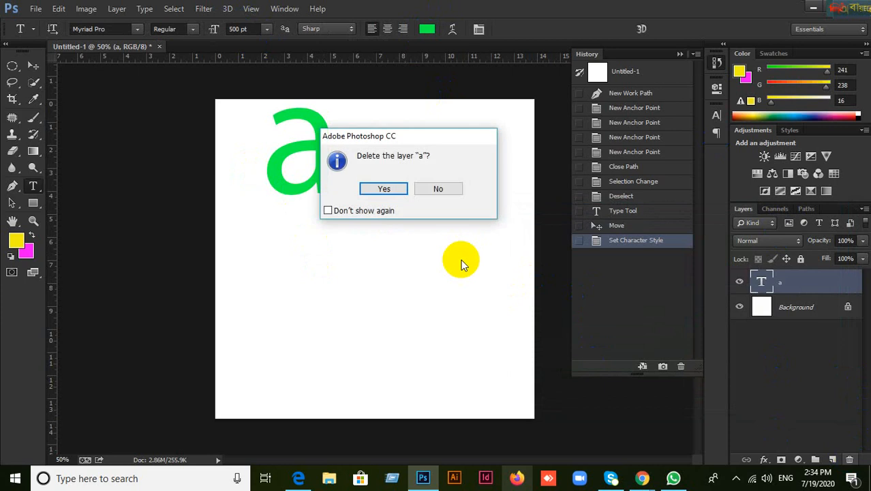
click(384, 188)
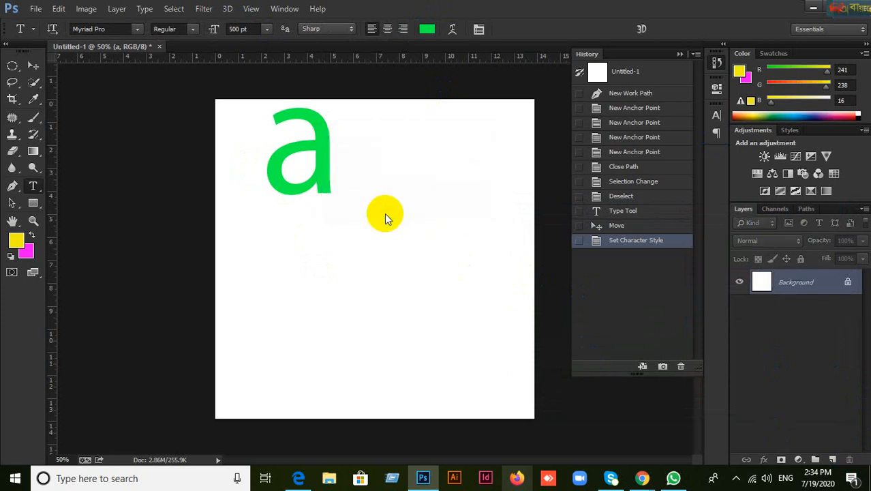
click(32, 65)
Step: Type a fresh green 'a' in the upper part of the canvas
click(32, 186)
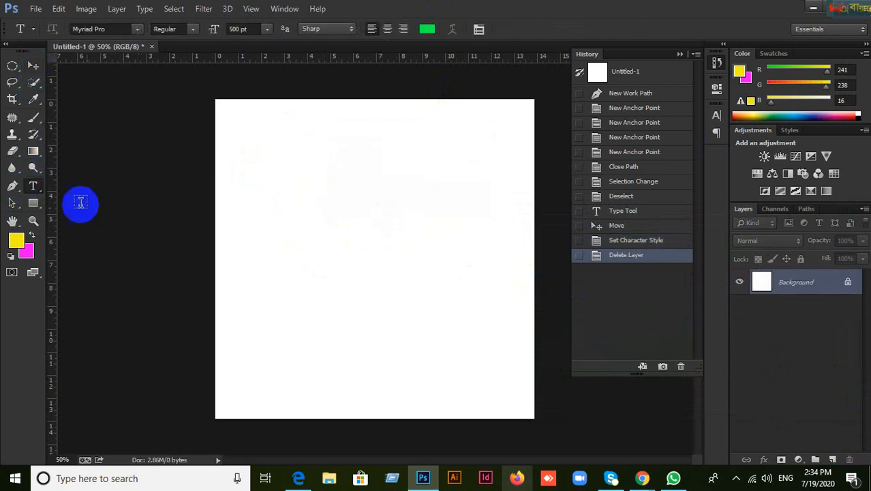
click(297, 236)
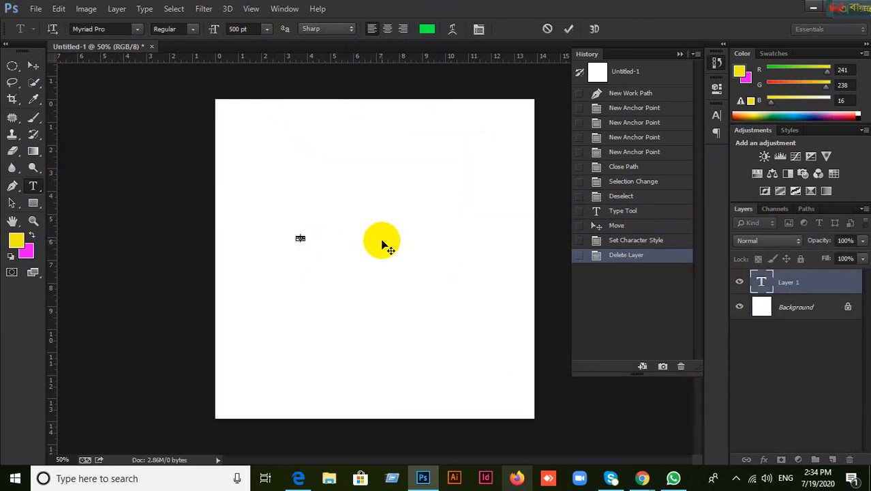
click(547, 29)
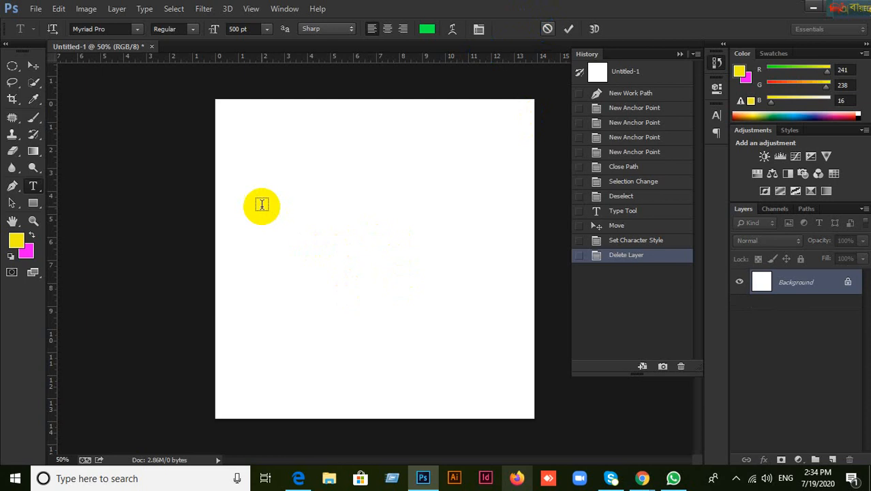
click(294, 187)
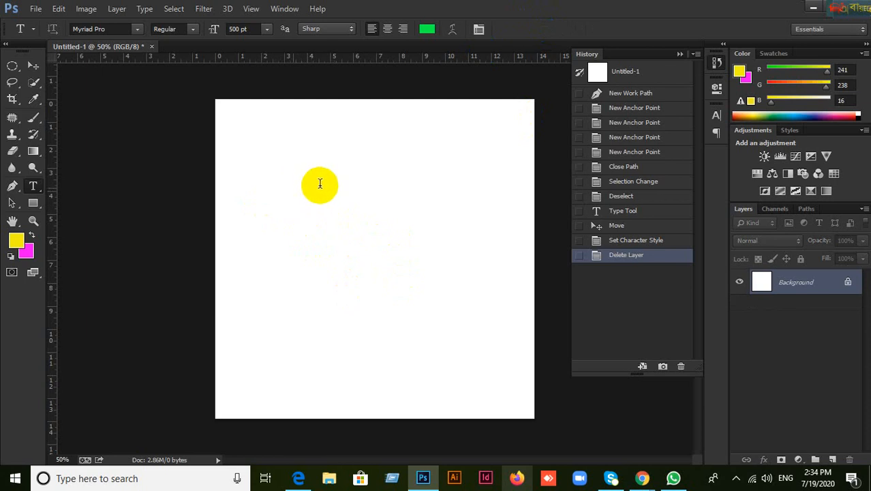
text(a)
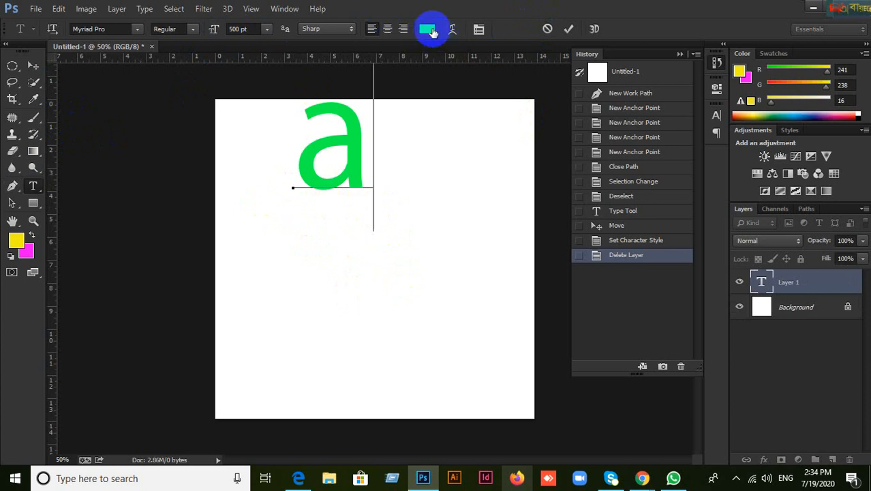
Step: Commit the green 'a', drag it to the canvas centre, and collapse the History panel
click(34, 65)
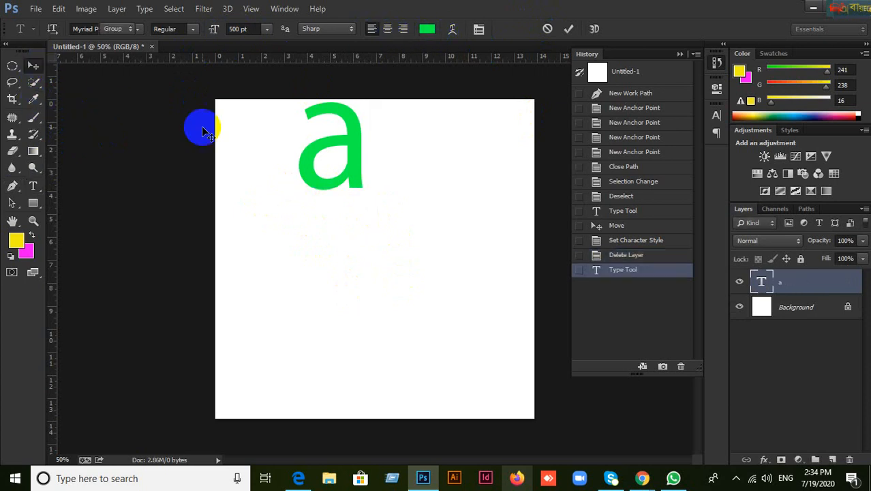
drag(341, 163, 397, 274)
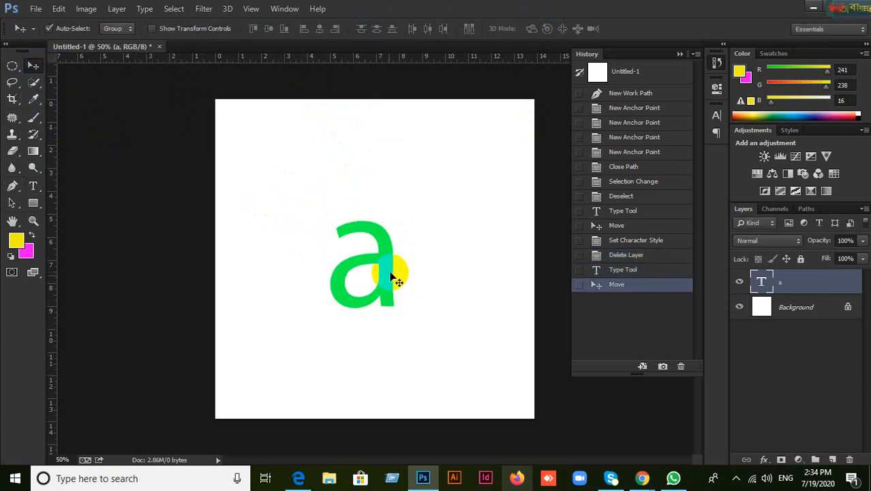
click(680, 55)
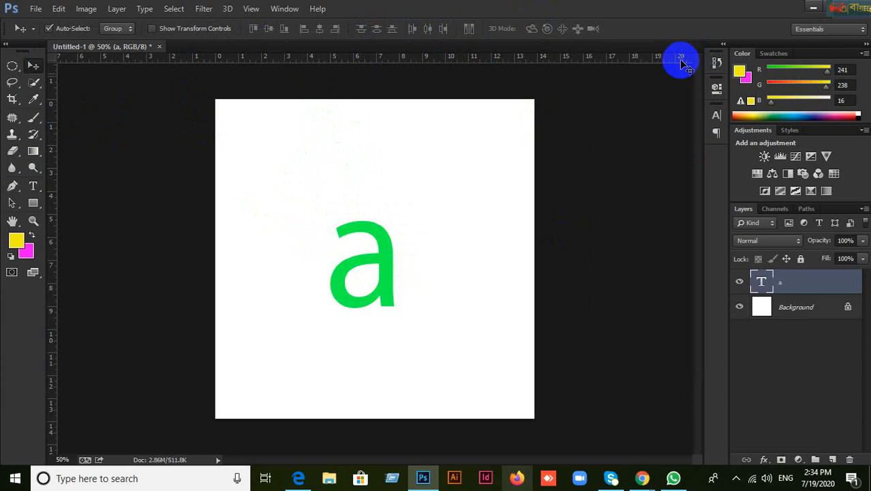
Step: Open the Character panel, nudge the 'a' up-left, and try a 700 pt font size
click(716, 118)
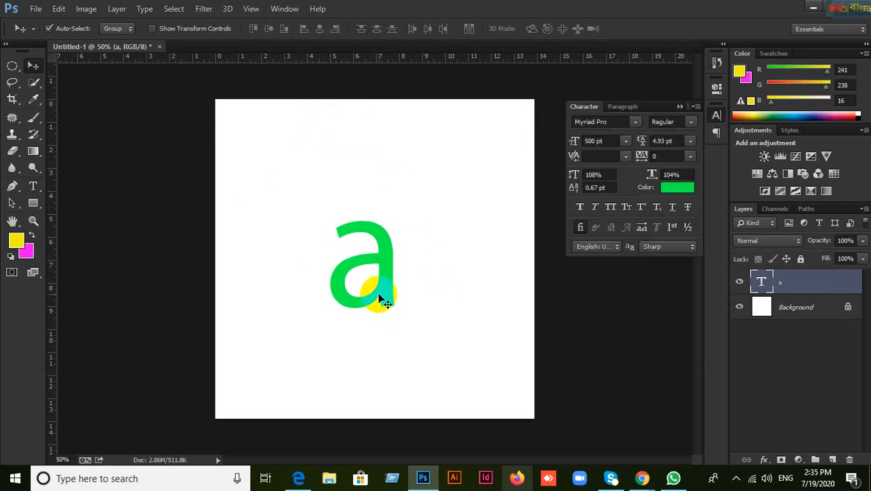
drag(379, 300, 363, 260)
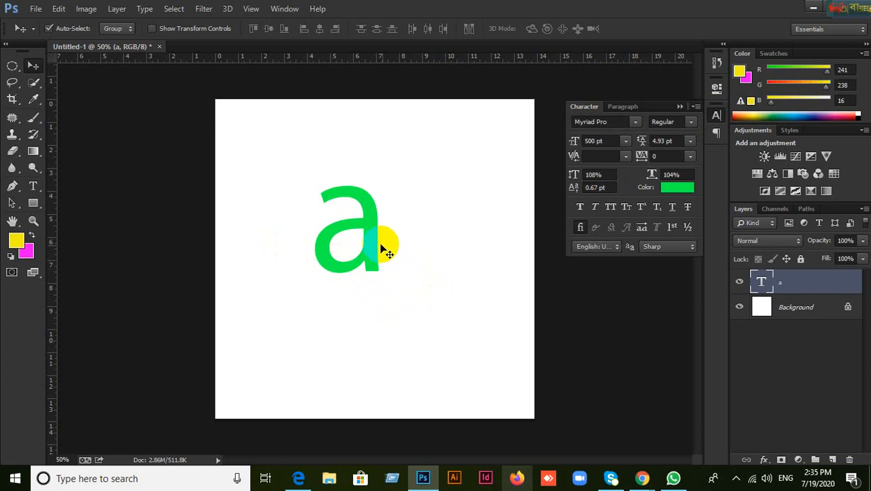
click(610, 141)
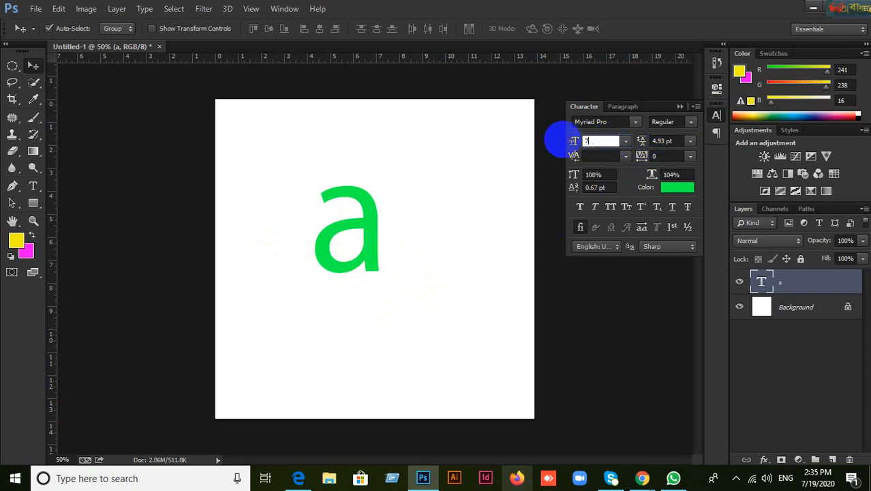
text(700)
key(Return)
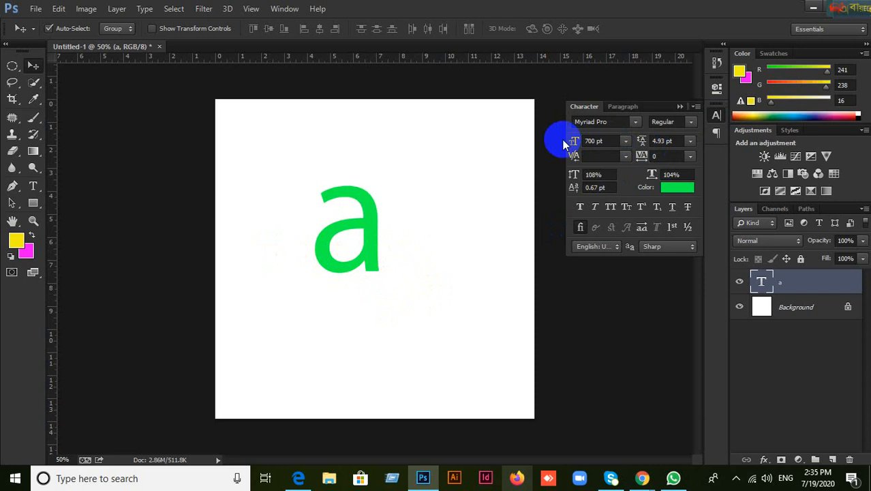
Step: Reset the font size to 500 pt, then set it to 800 pt
click(573, 141)
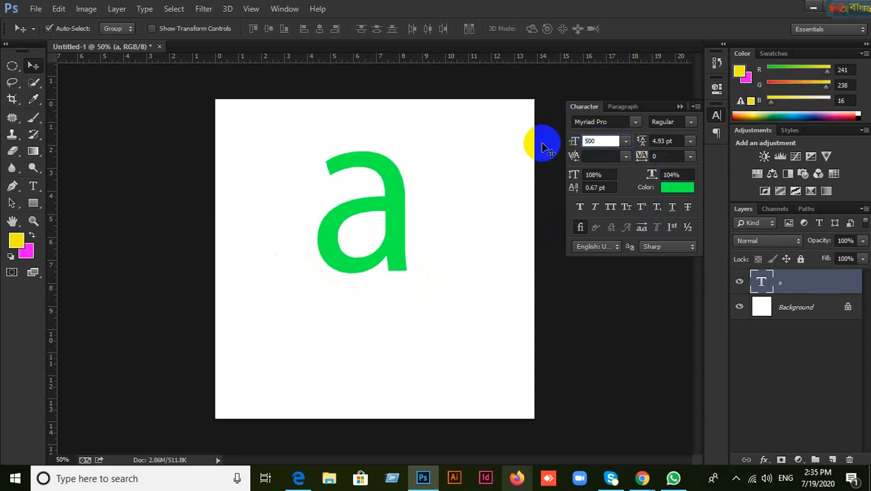
text(500)
key(Return)
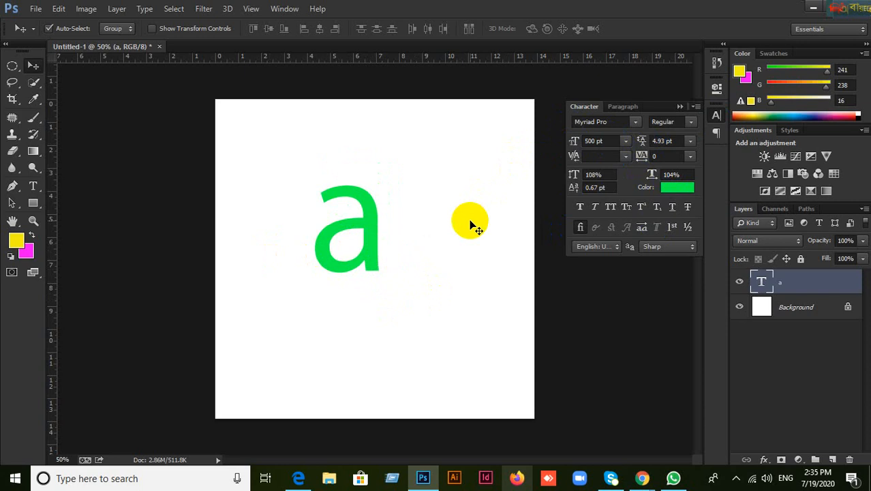
click(603, 140)
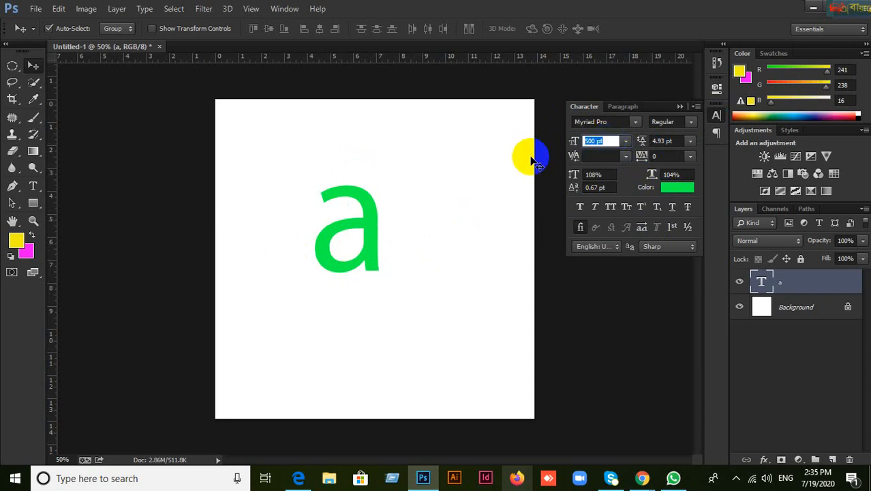
text(800)
key(Return)
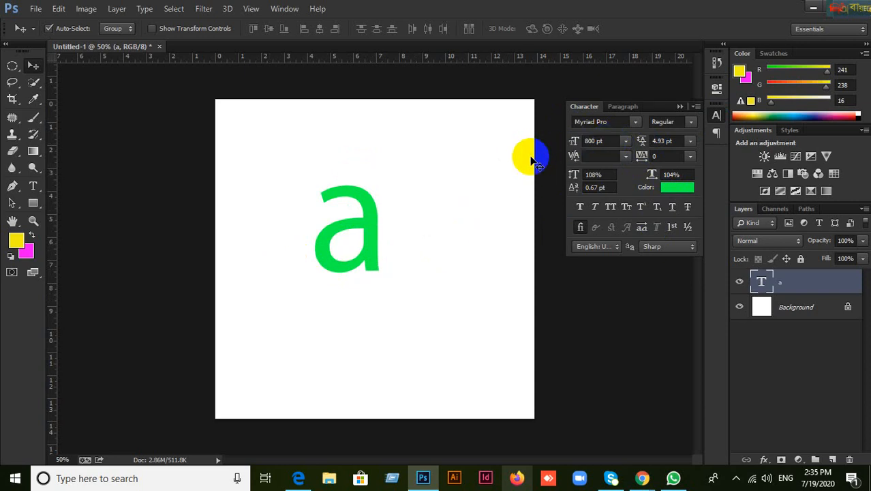
Step: Drag the 800 pt 'a' lower on the canvas, undoing the accidental 'a copy' duplicate
alt+scroll(401, 220, up, 3)
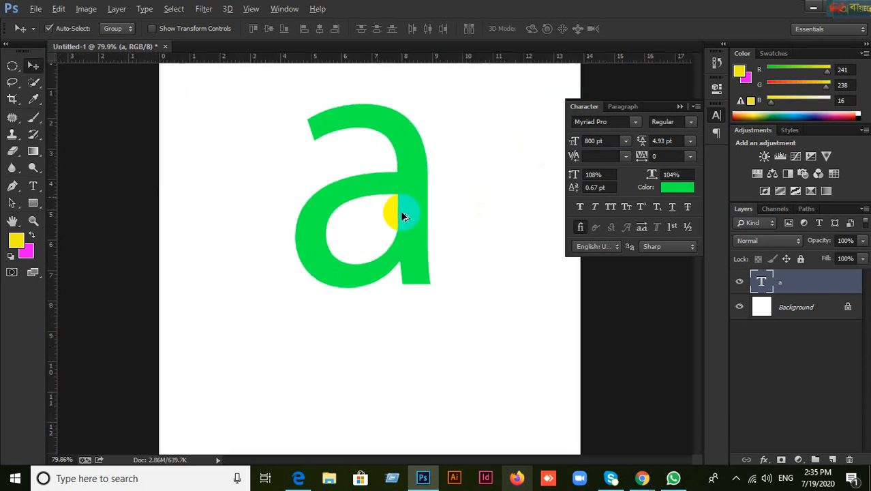
drag(400, 209, 425, 245)
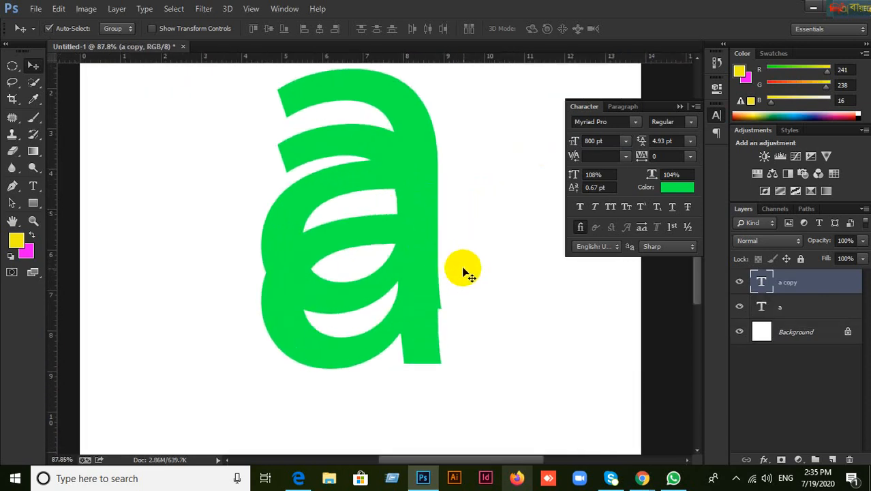
key(ctrl+z)
drag(411, 207, 400, 256)
alt+scroll(407, 219, up, 5)
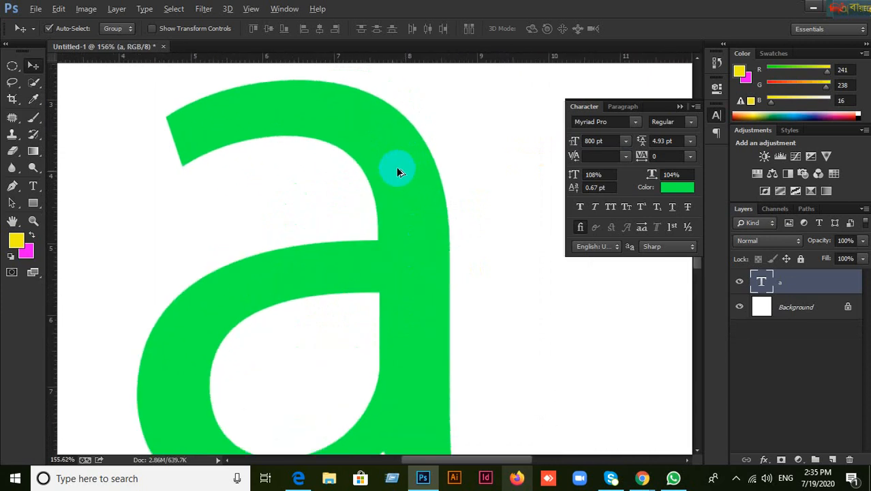
alt+scroll(356, 246, up, 4)
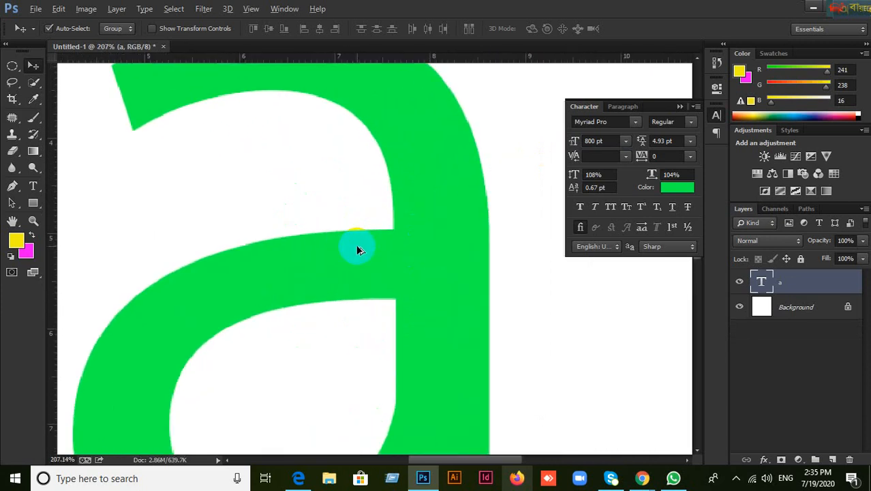
alt+scroll(344, 251, up, 4)
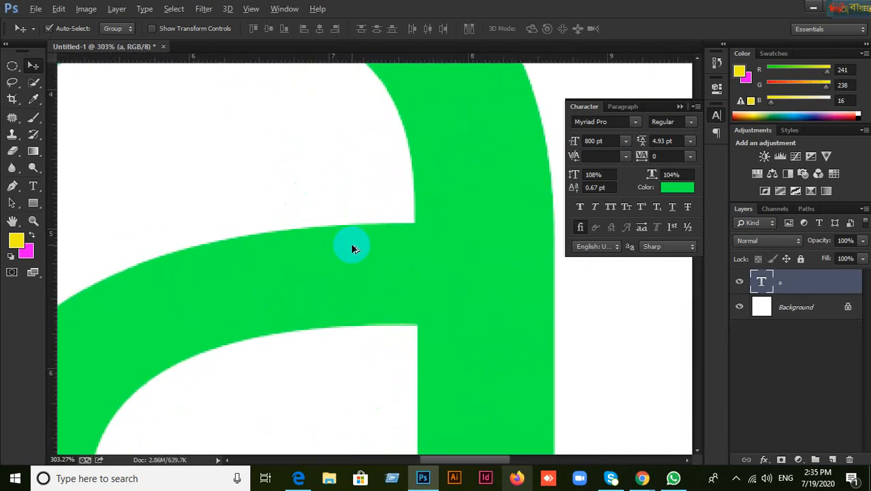
drag(450, 146, 457, 282)
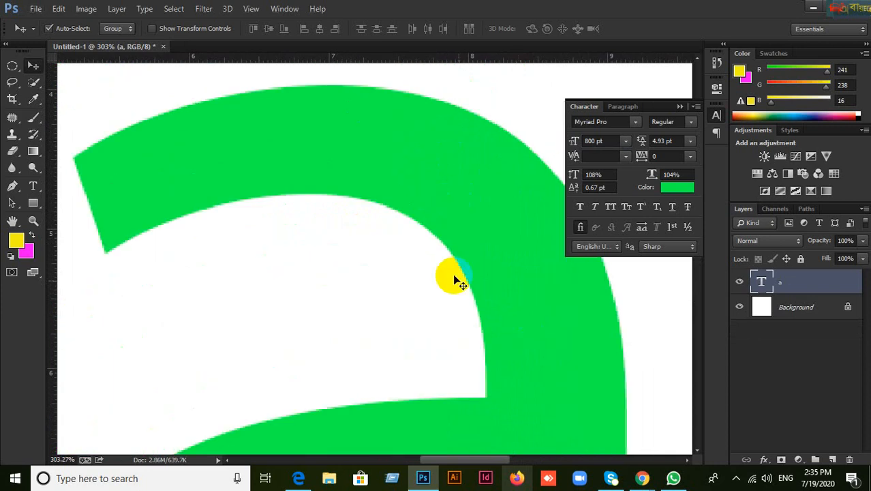
drag(388, 181, 413, 234)
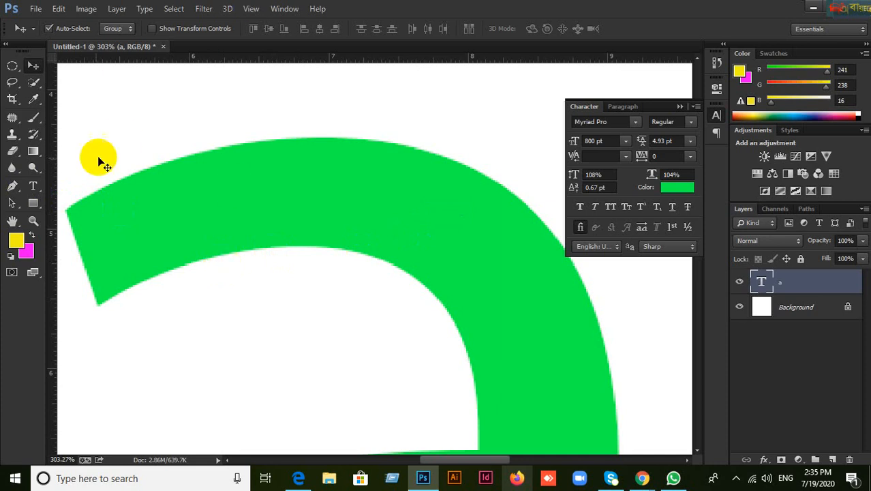
Step: Draw a Pen path above the letter's arc with one corner and two curved anchors
click(12, 187)
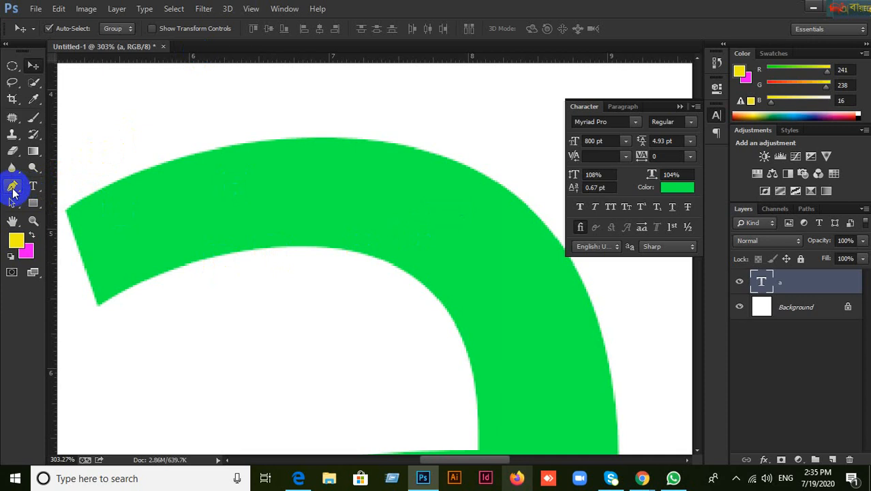
click(158, 103)
drag(340, 103, 415, 176)
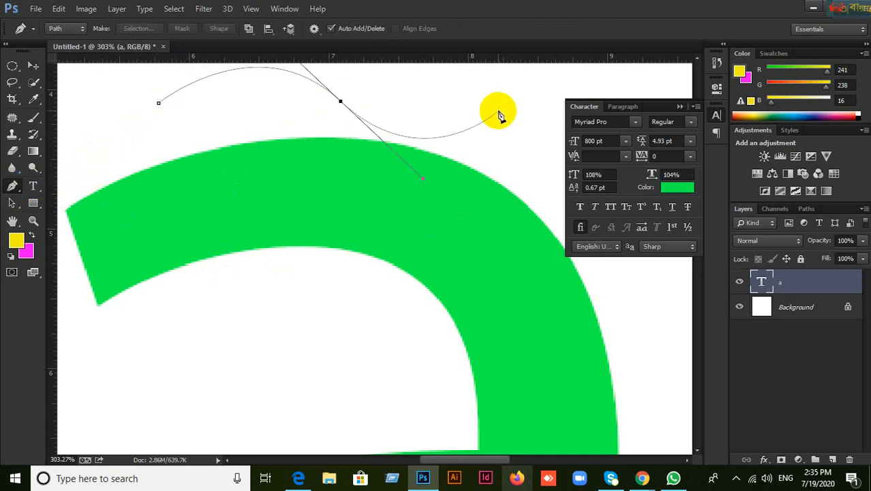
drag(498, 120, 578, 73)
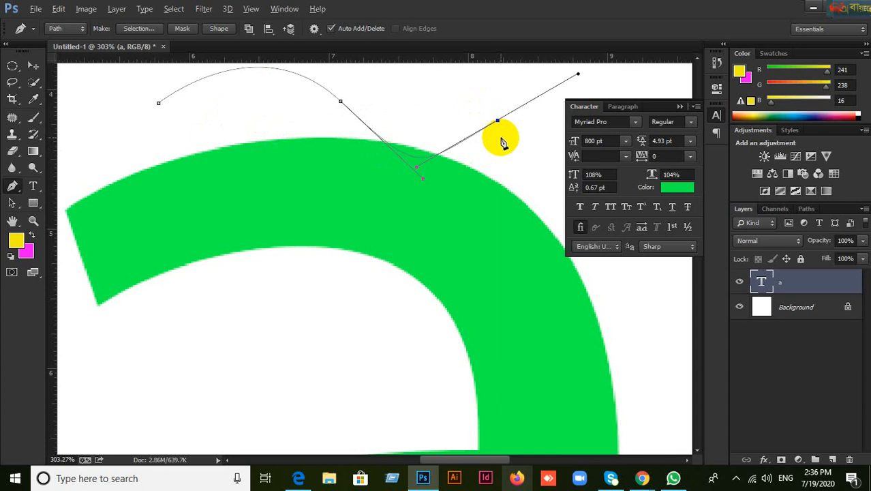
Step: Step back the two curved anchors with Ctrl+Alt+Z, leaving only the first anchor
key(ctrl+alt+z)
key(ctrl+alt+z)
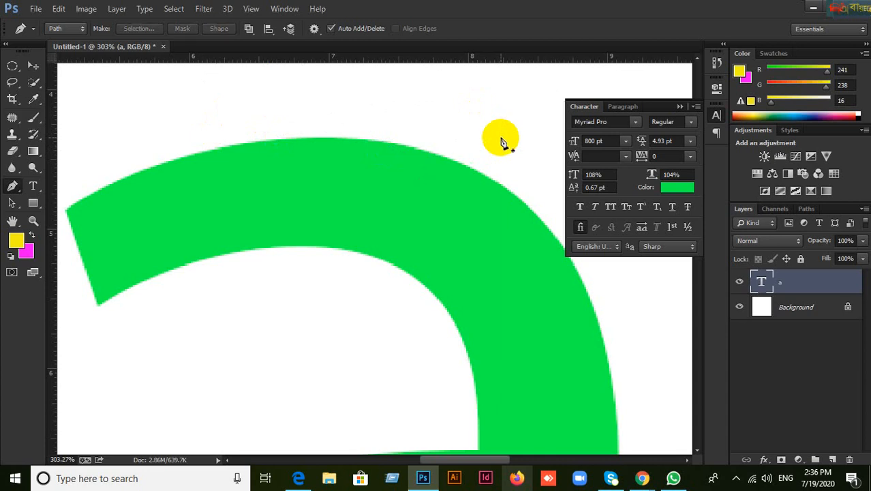
scroll(482, 163, down, 1)
scroll(482, 162, up, 1)
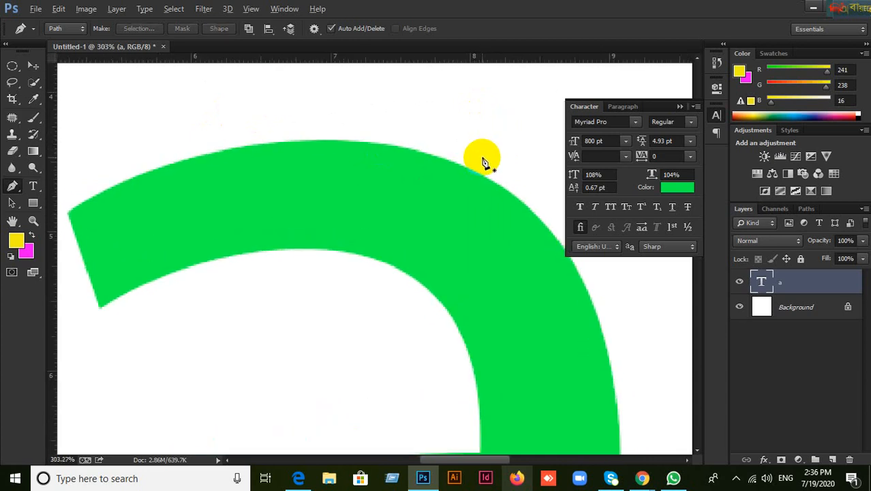
click(609, 121)
click(623, 123)
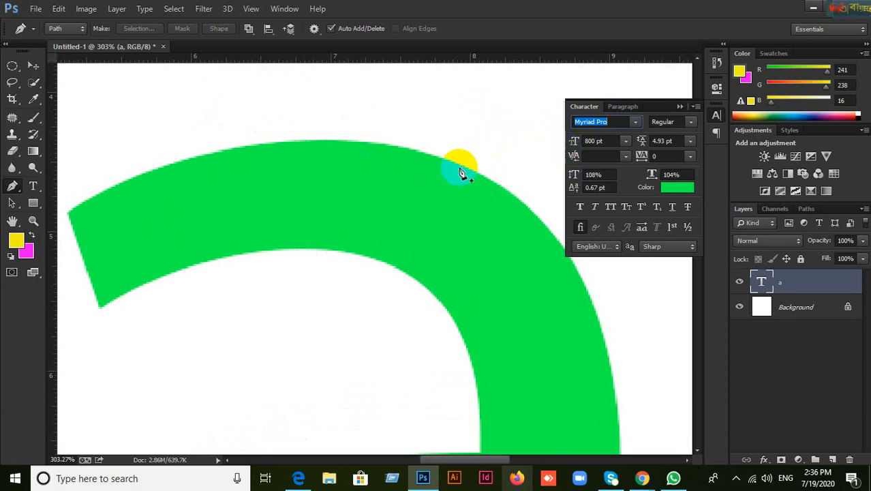
key(alt)
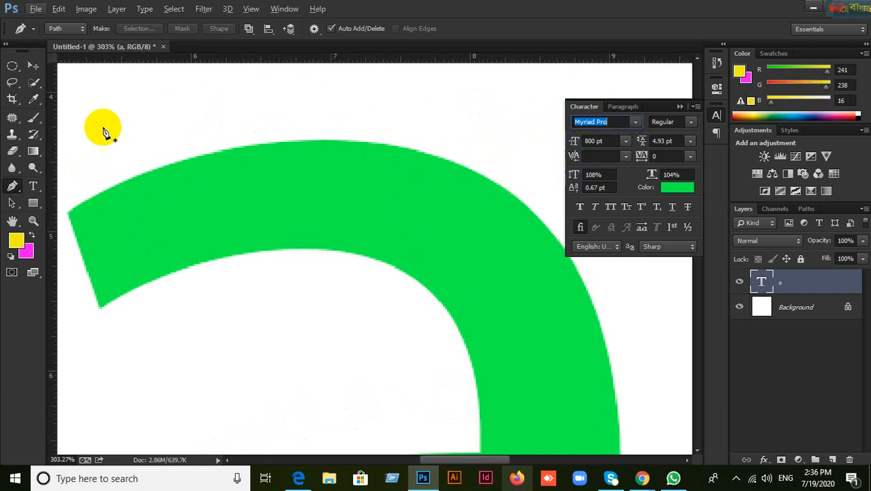
Step: Reselect the Pen tool and keep it in Path mode
click(34, 67)
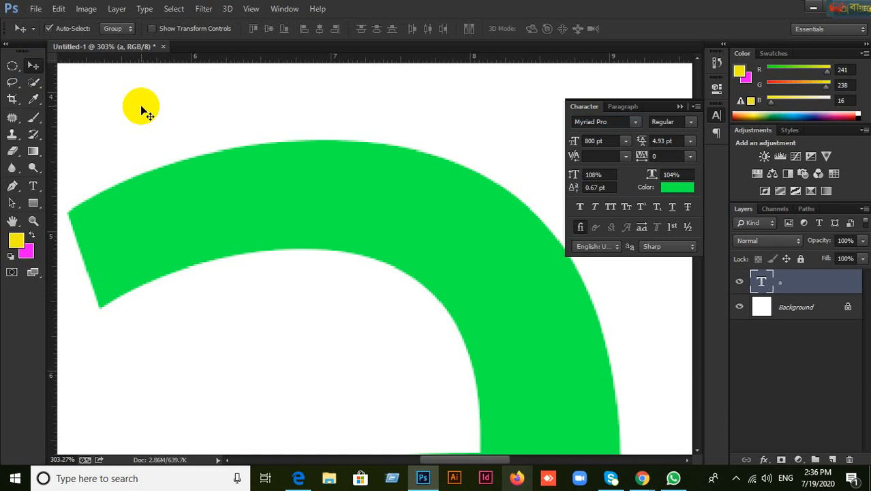
click(11, 185)
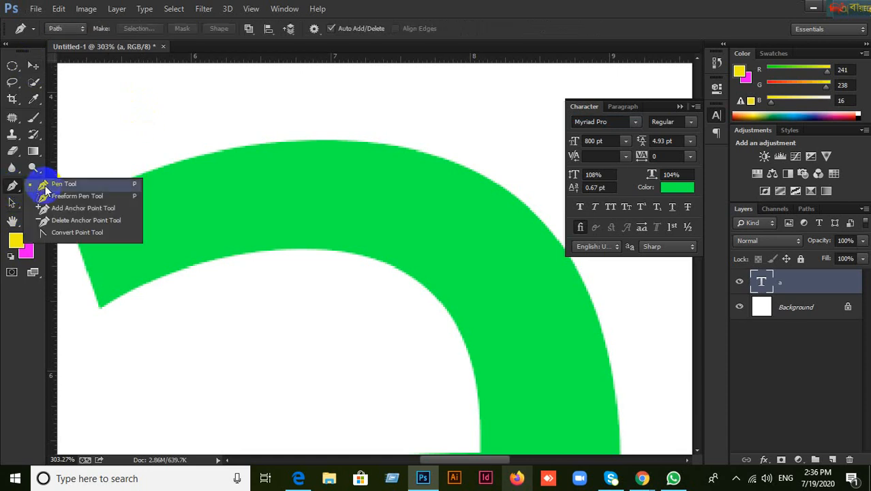
click(40, 179)
click(75, 31)
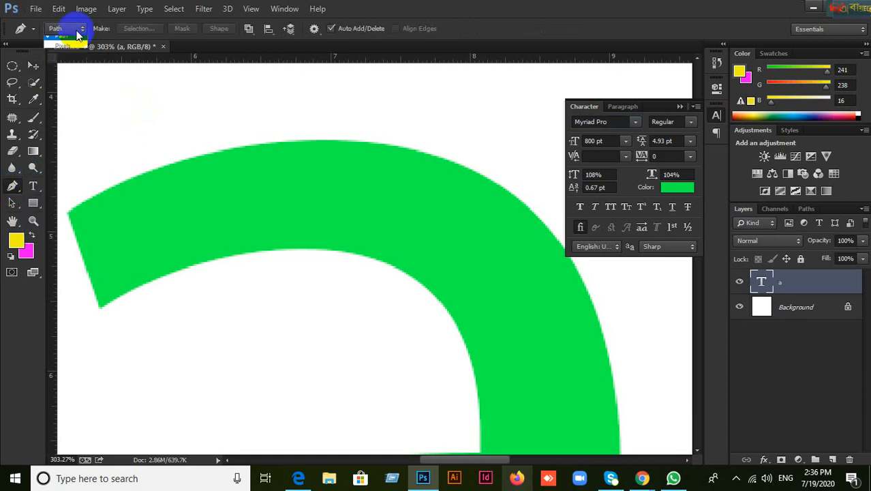
click(65, 53)
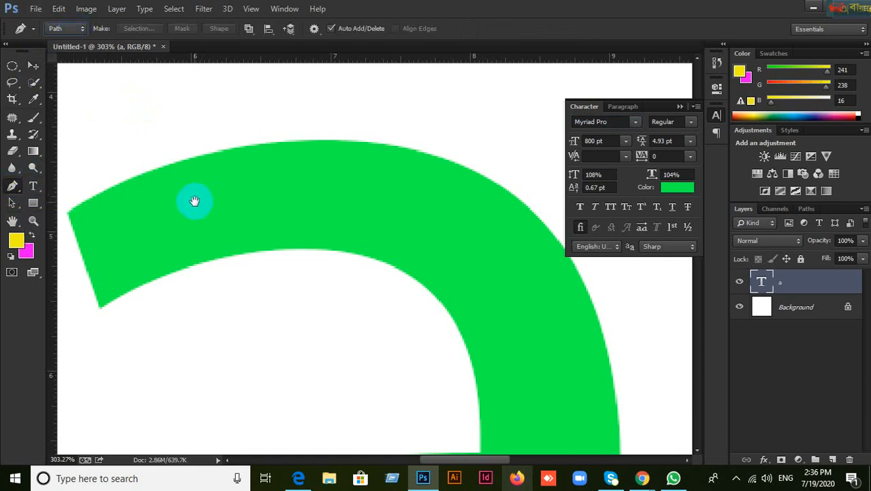
Step: Bring the letter's top-left terminal into view and place an anchor at its corner
drag(195, 200, 228, 171)
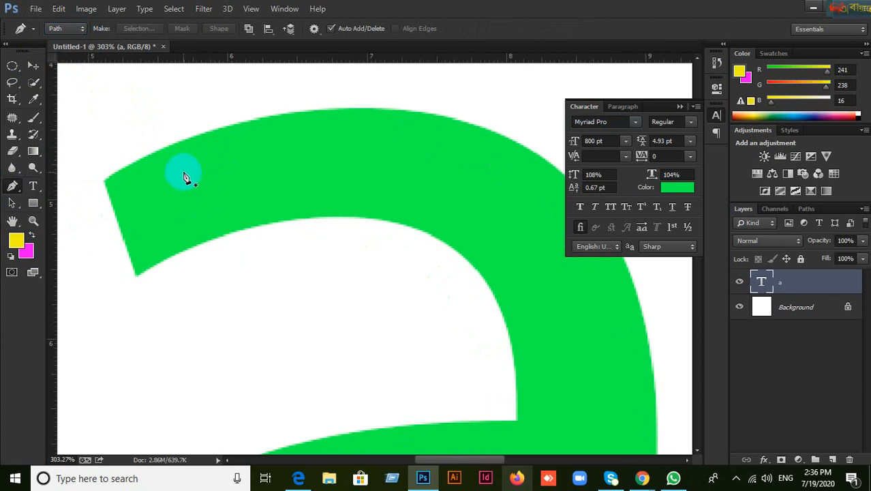
scroll(188, 171, up, 1)
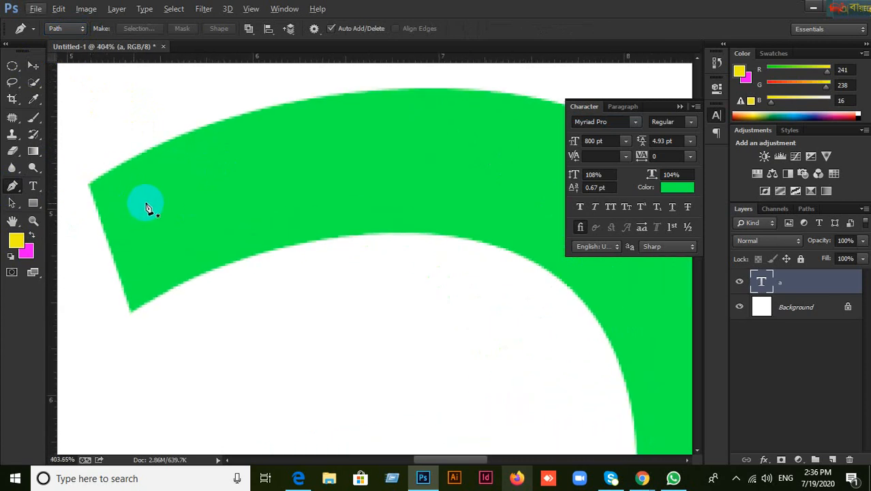
scroll(232, 205, down, 5)
scroll(243, 215, down, 1)
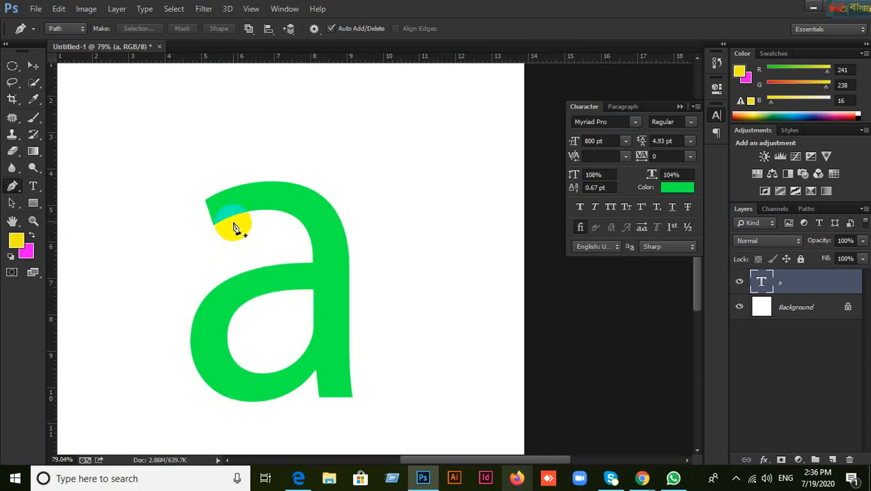
scroll(217, 205, up, 5)
scroll(217, 204, up, 3)
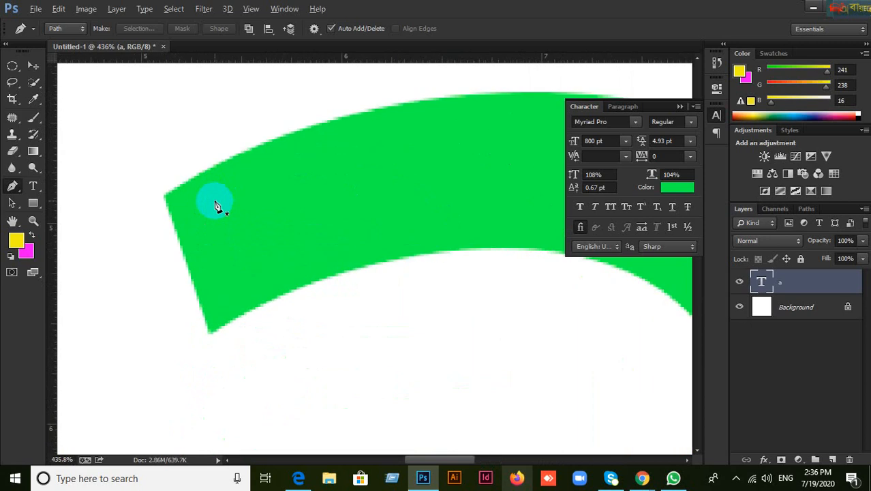
scroll(215, 206, down, 6)
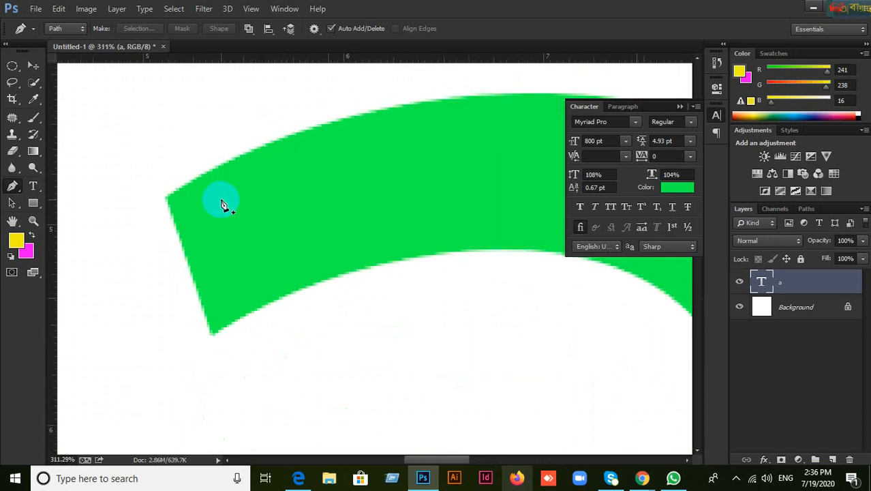
scroll(227, 199, down, 2)
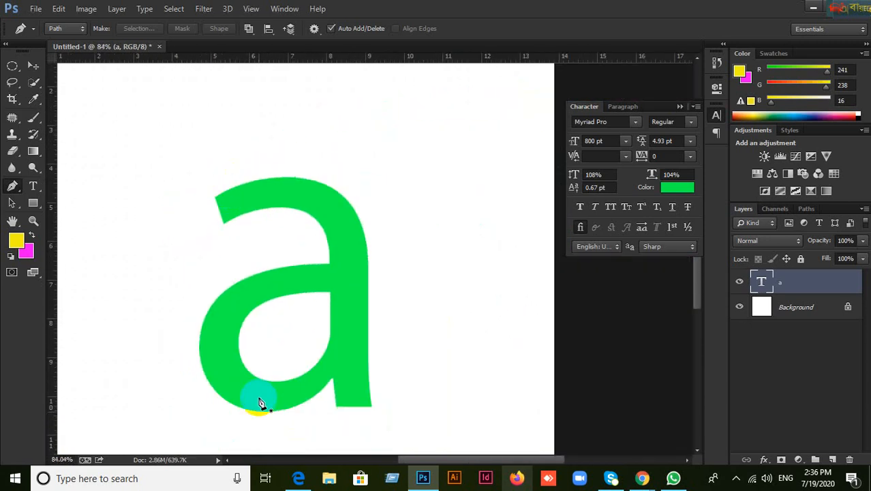
scroll(239, 219, up, 5)
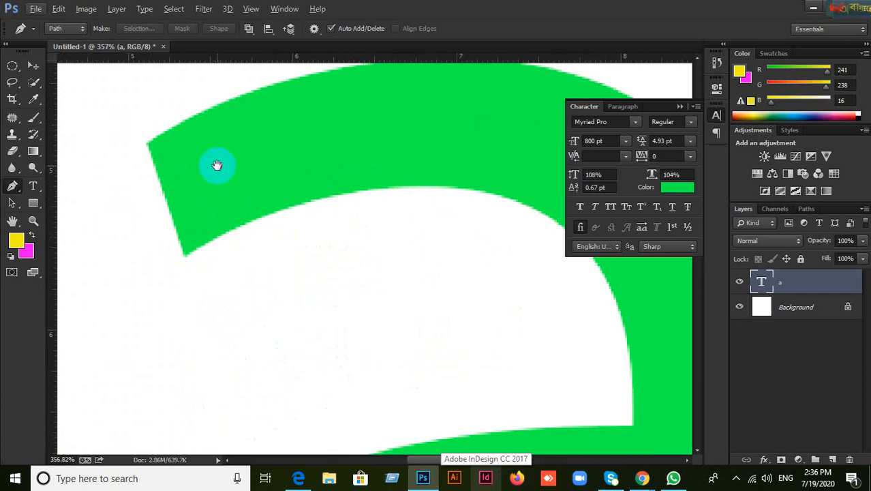
drag(216, 165, 222, 255)
click(156, 244)
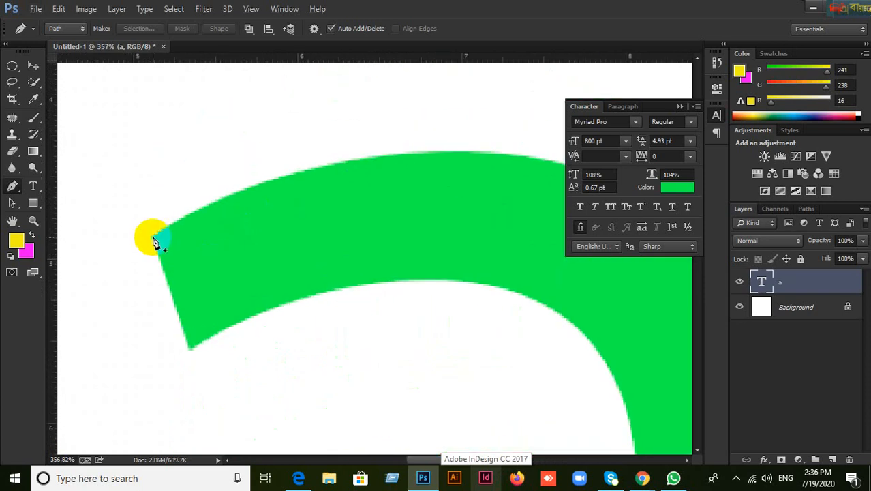
Step: Choose the standard Pen in Path mode and start a path at the terminal's top-left corner
right_click(12, 186)
click(58, 178)
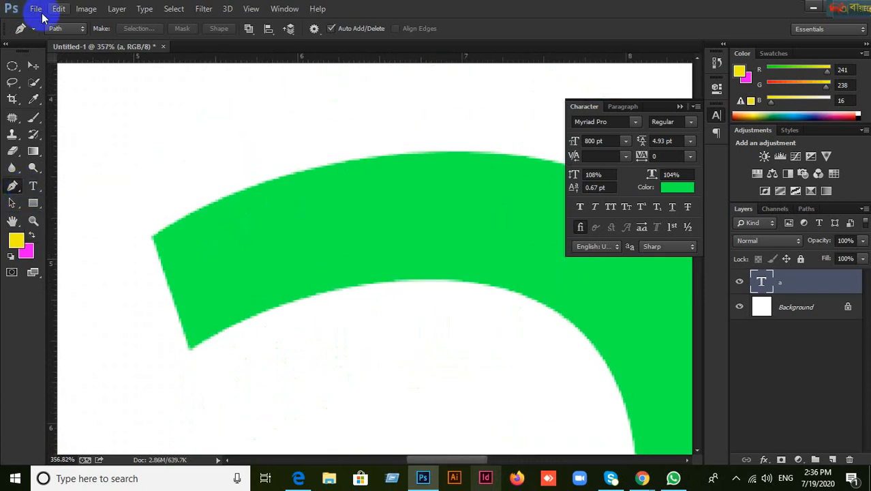
click(65, 29)
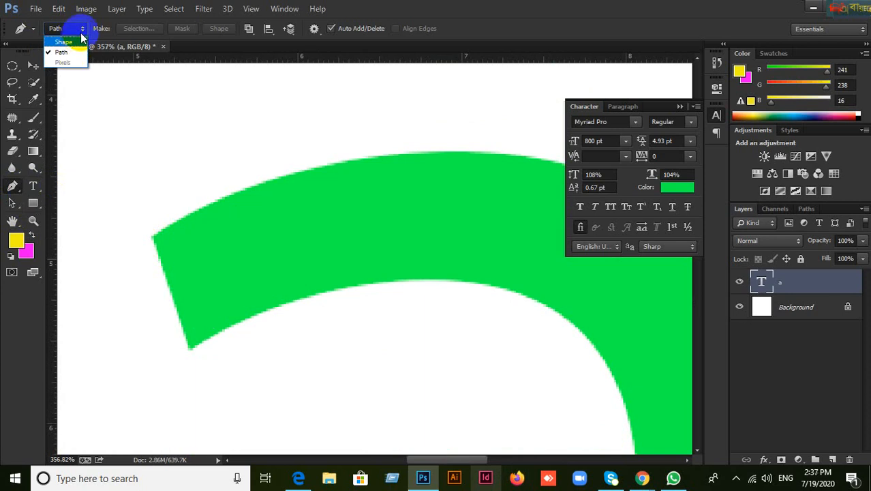
click(83, 30)
click(83, 29)
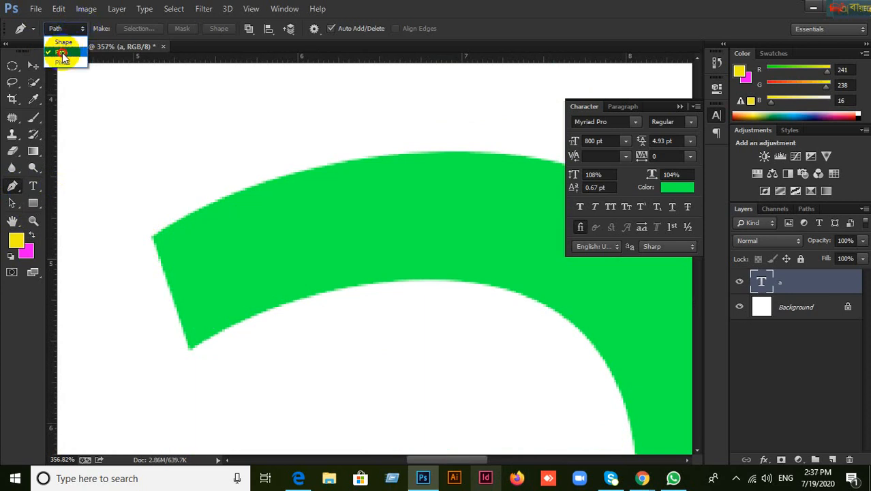
click(63, 54)
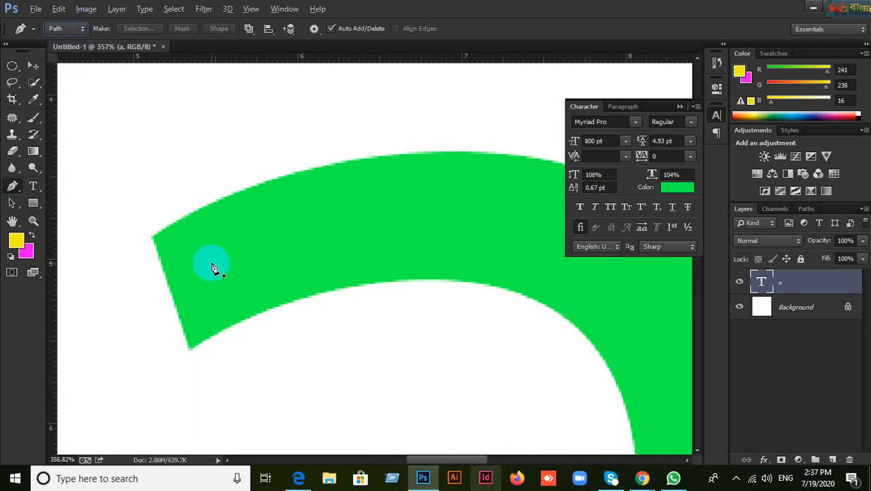
click(153, 235)
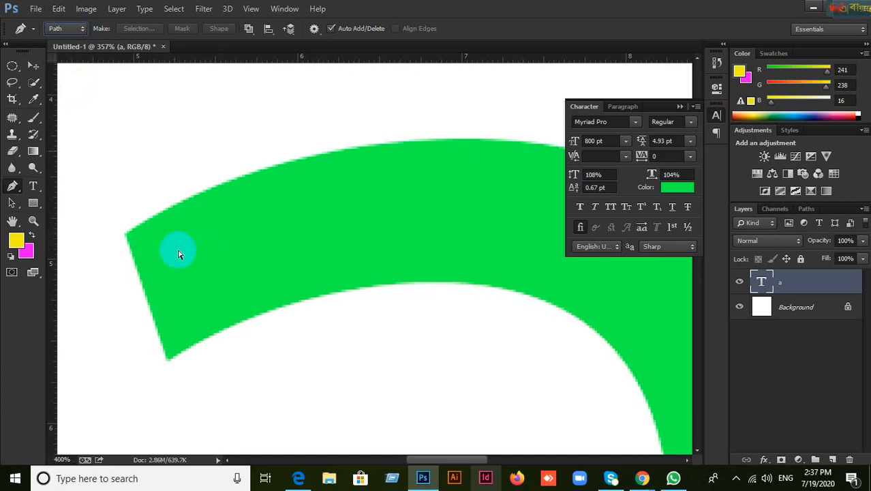
Step: Add an anchor at the shape's left corner and pan to show that corner
scroll(179, 254, up, 2)
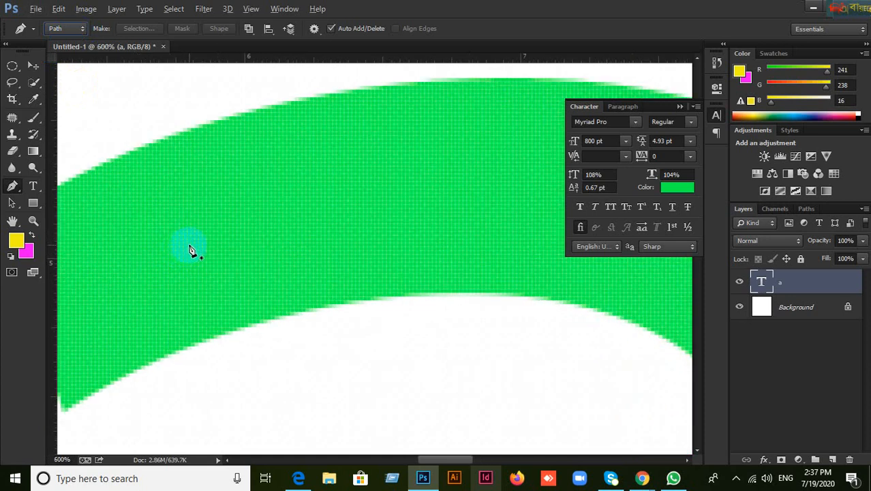
scroll(188, 249, down, 3)
click(189, 249)
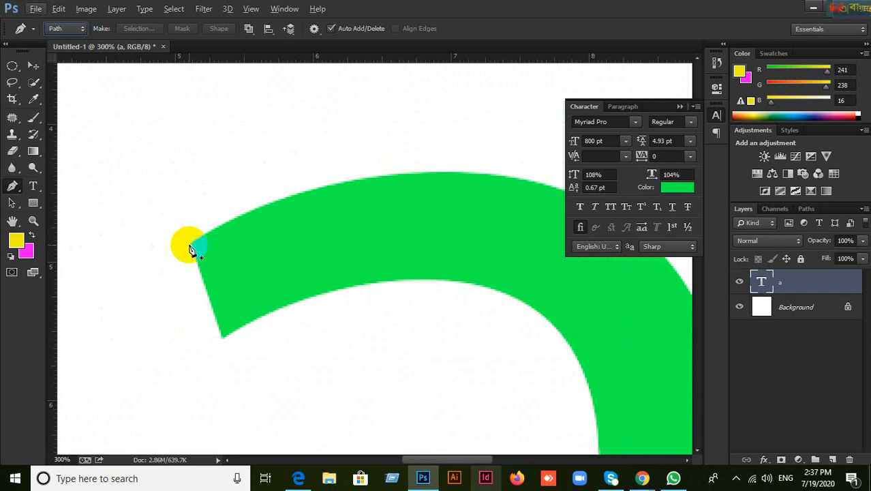
scroll(189, 248, up, 2)
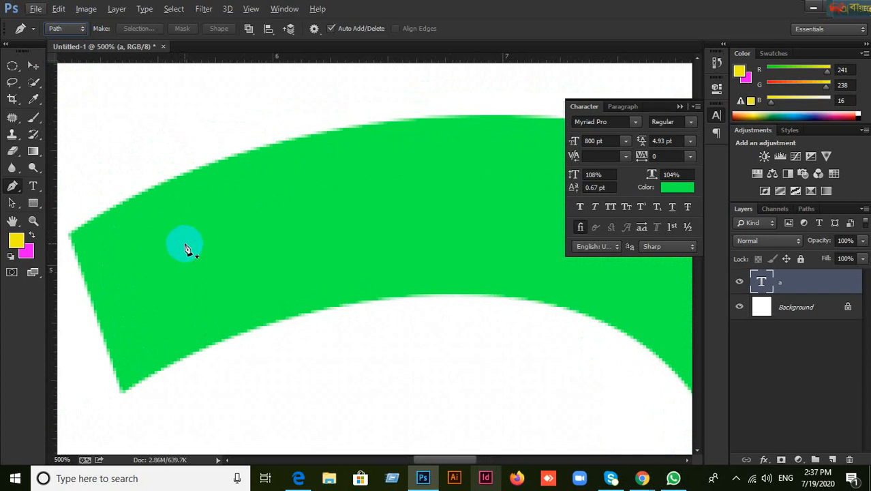
scroll(186, 249, up, 2)
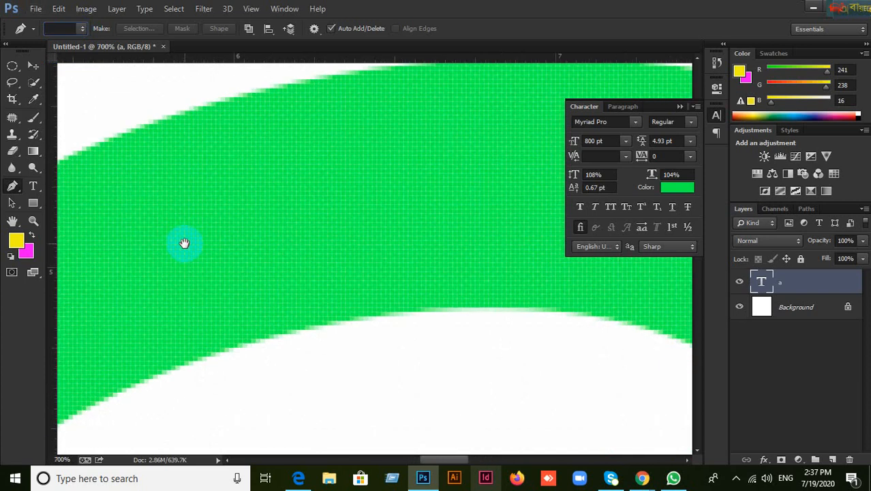
drag(185, 246, 356, 284)
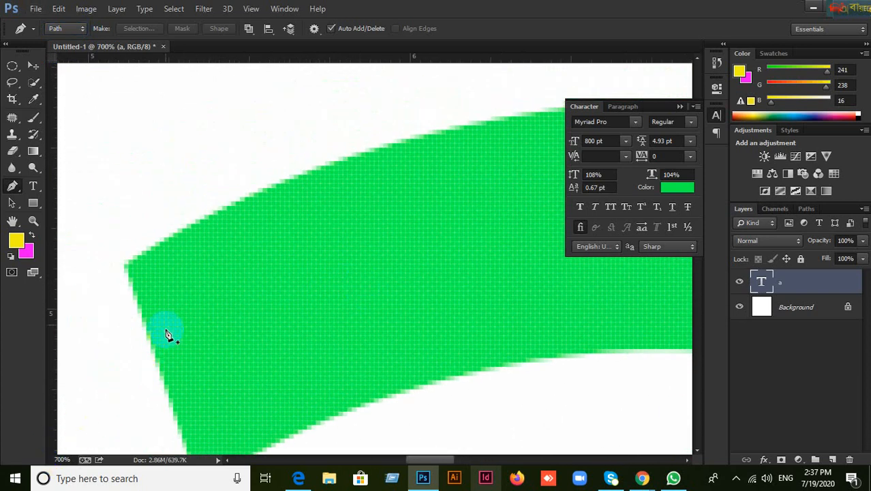
scroll(158, 270, down, 1)
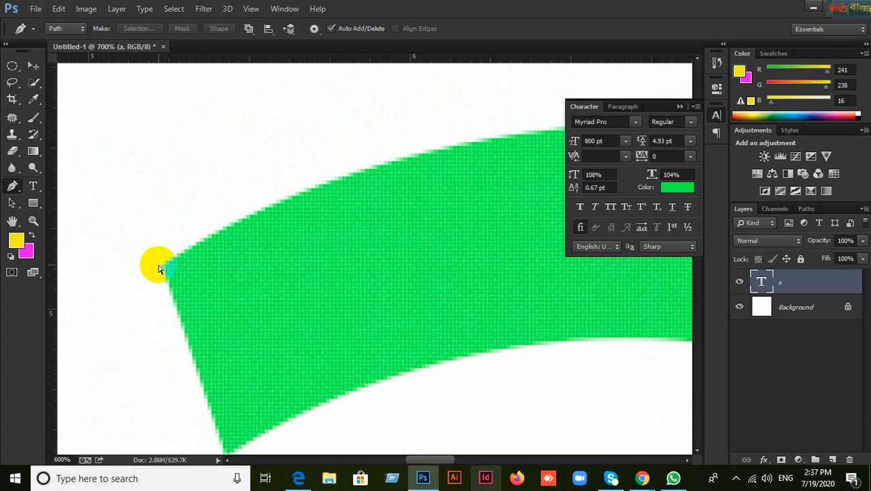
scroll(158, 269, down, 1)
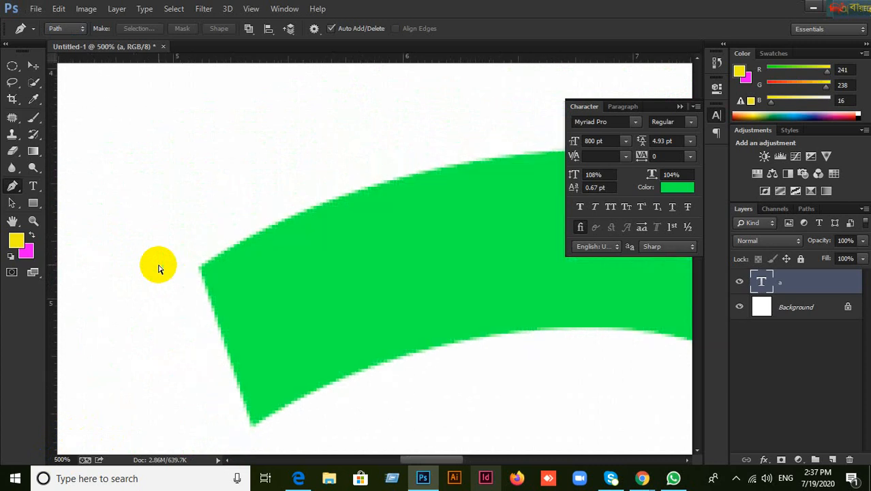
Step: Set the zoom to 600% and place an anchor at the stroke's corner
key(ctrl+minus)
key(ctrl+minus)
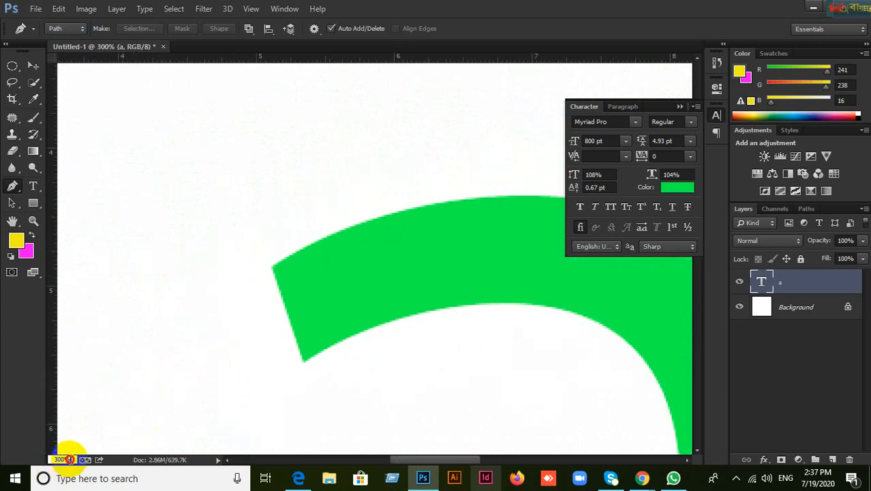
click(56, 460)
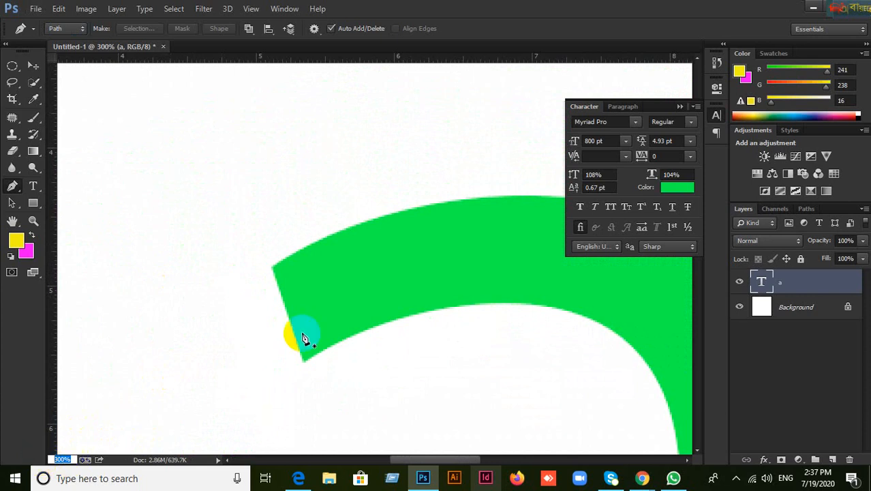
text(600)
key(Return)
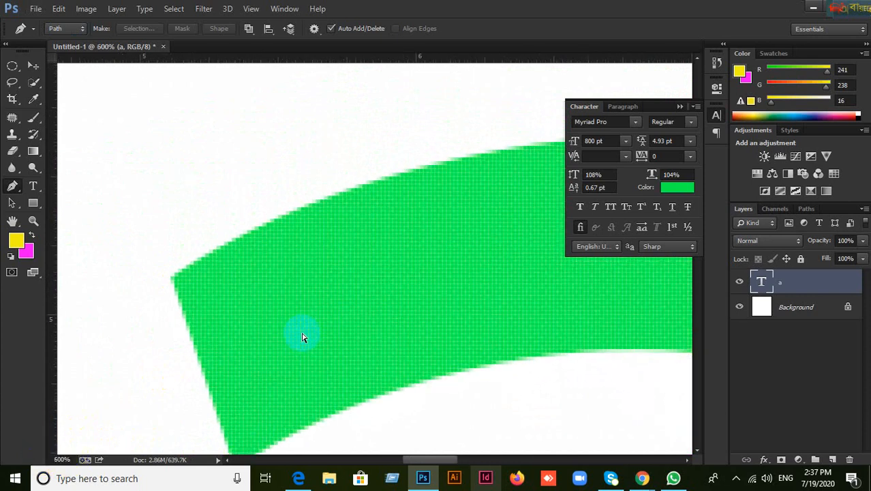
click(175, 283)
Step: Adjust the zoom to 500% to see the whole stroke end
scroll(188, 292, up, 3)
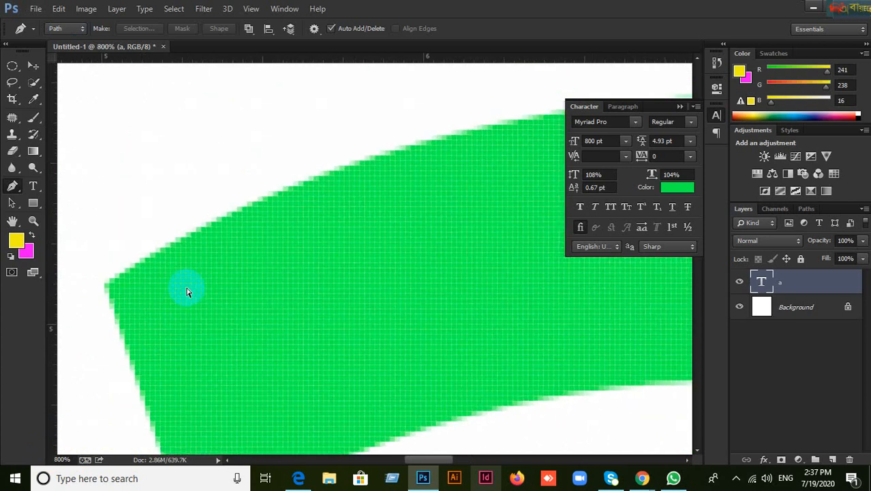
key(ctrl+minus)
key(ctrl+plus)
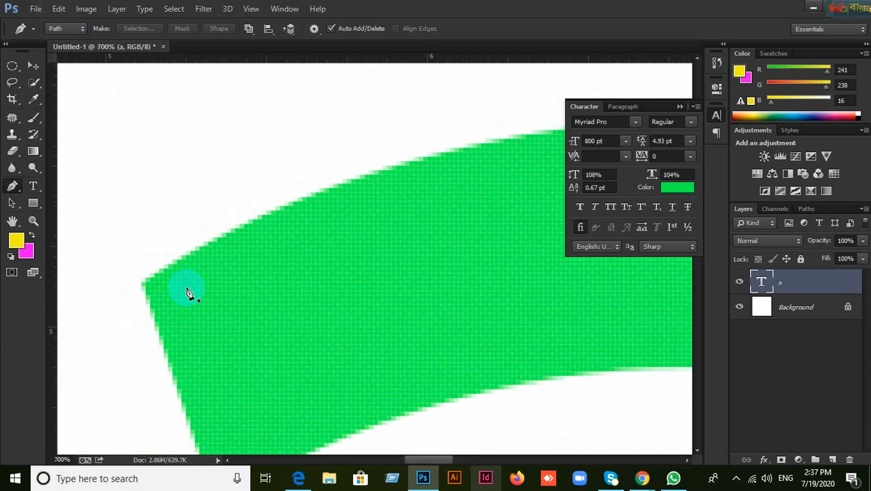
key(ctrl+minus)
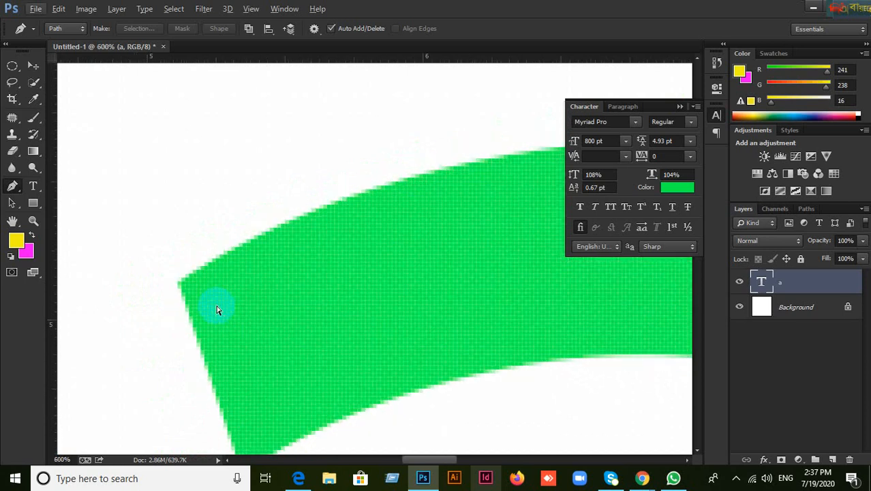
key(ctrl+minus)
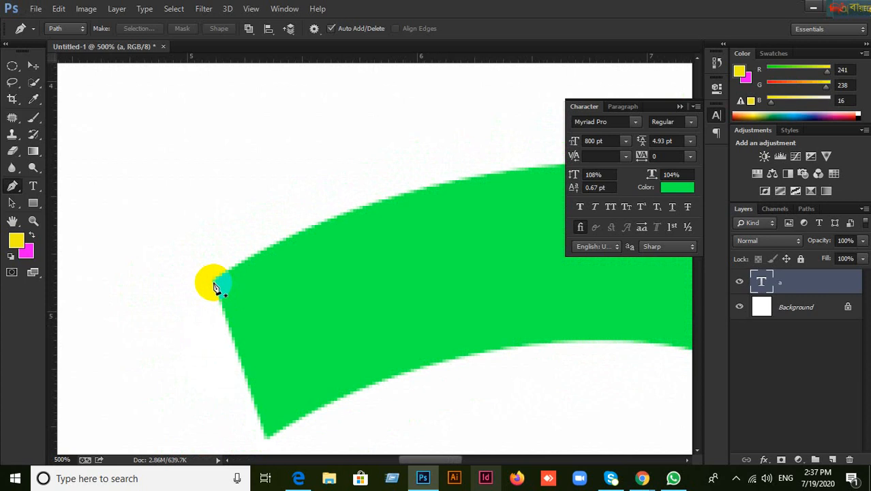
Step: Anchor the pen path at the stroke's bottom-left and top-left corners
click(268, 437)
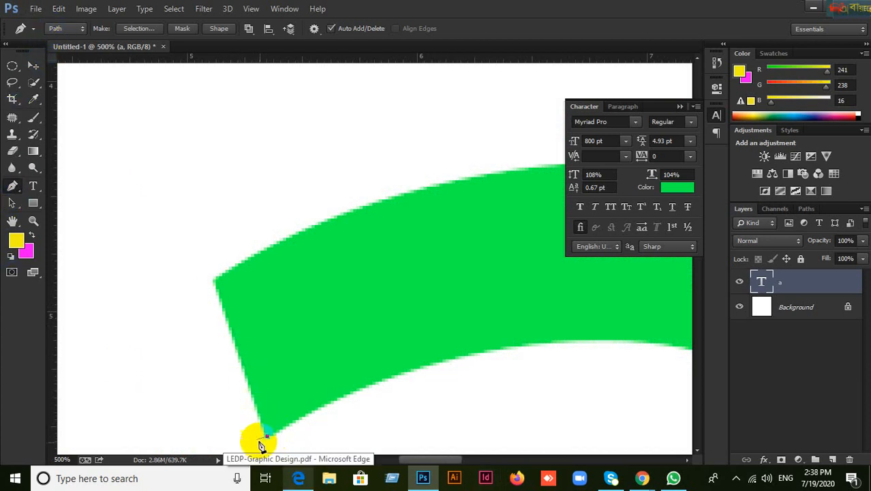
click(213, 284)
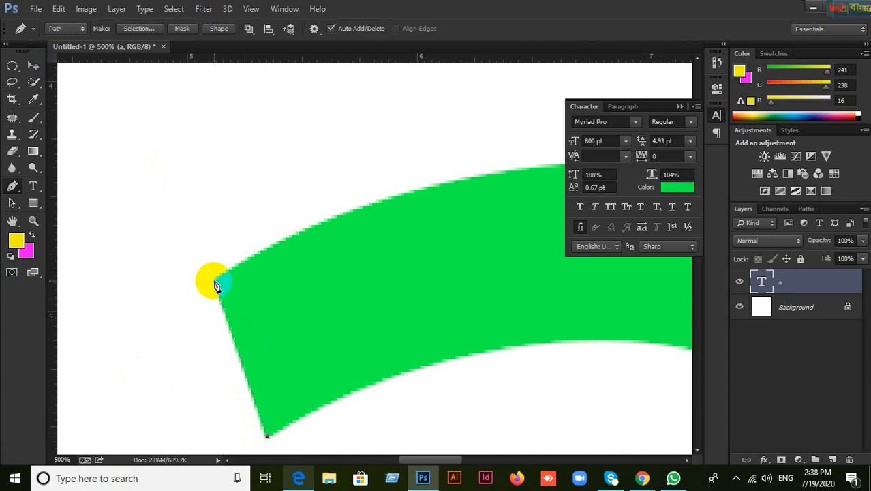
click(214, 281)
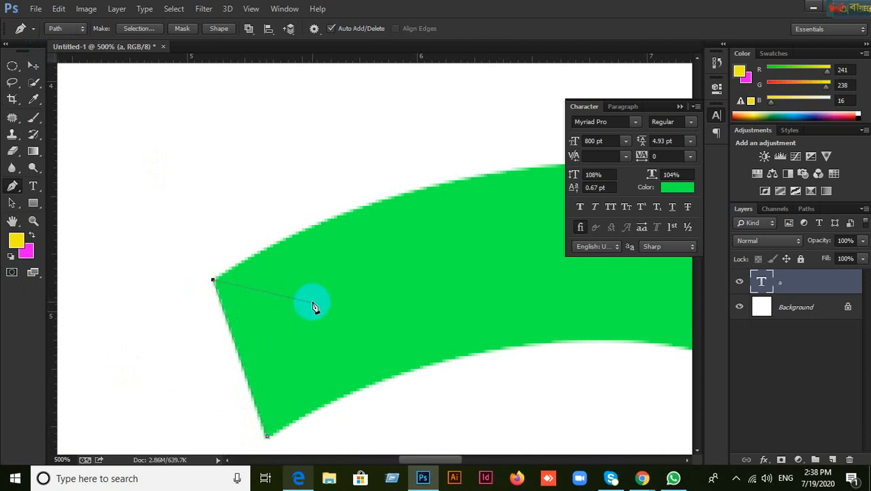
click(222, 281)
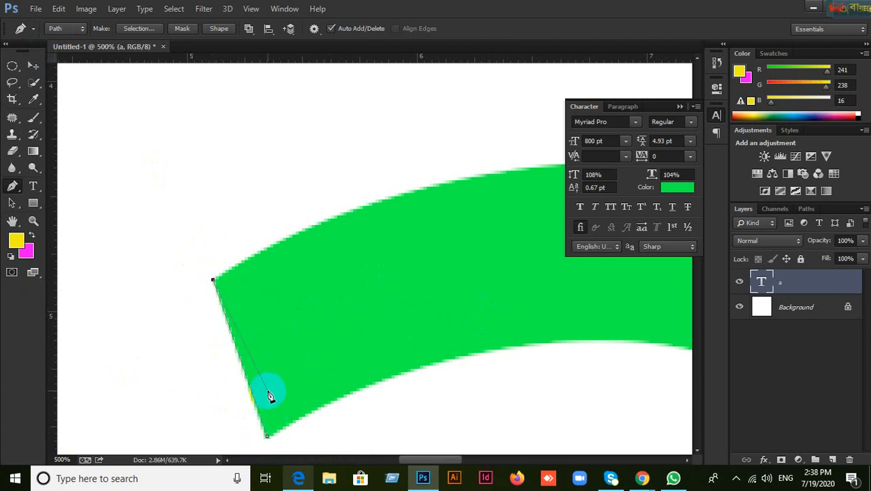
click(213, 281)
Step: Extend the path with anchors along the stroke's top edge
drag(448, 296, 324, 312)
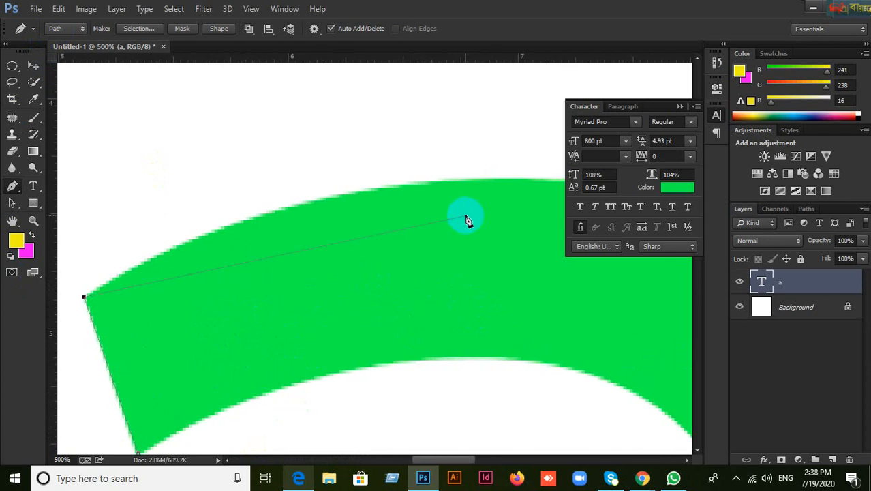
click(501, 183)
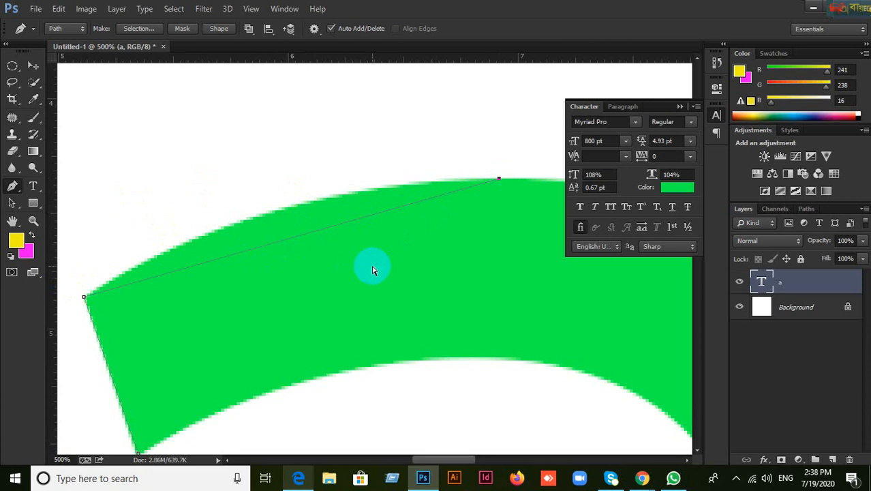
drag(521, 205, 498, 204)
click(496, 196)
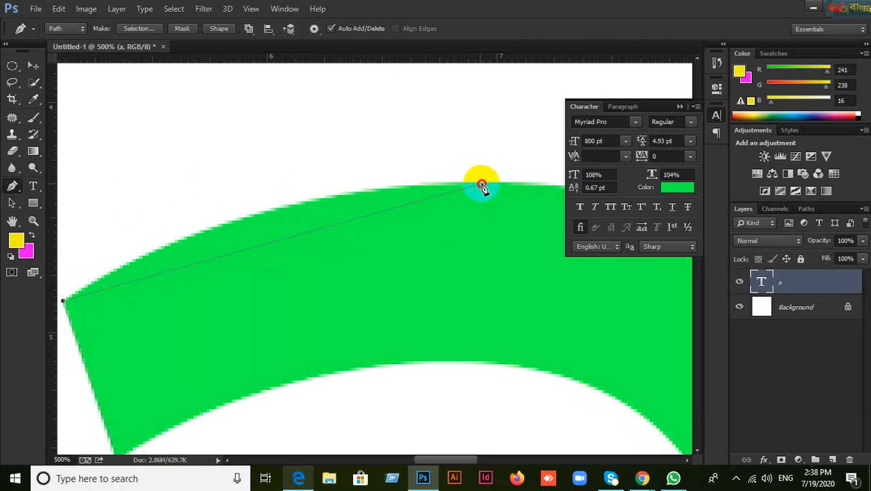
click(482, 185)
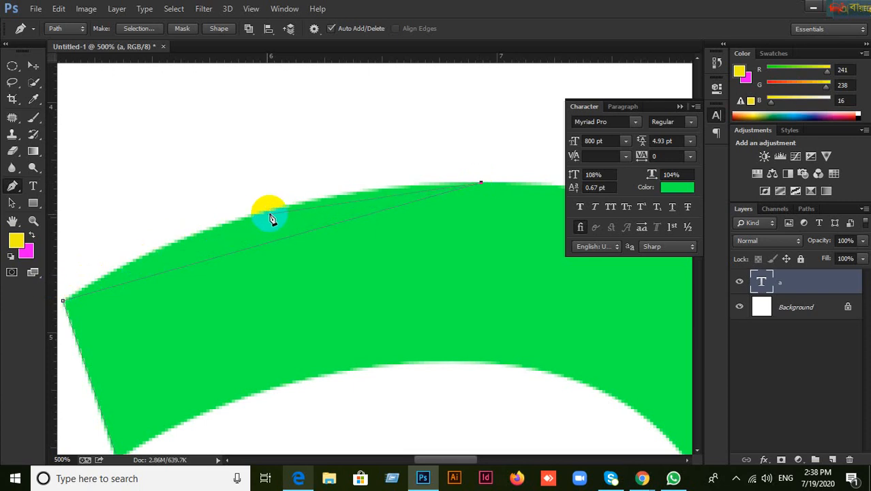
Step: Survey the letter's right curve, then return and add more top-edge anchors
drag(426, 216, 193, 242)
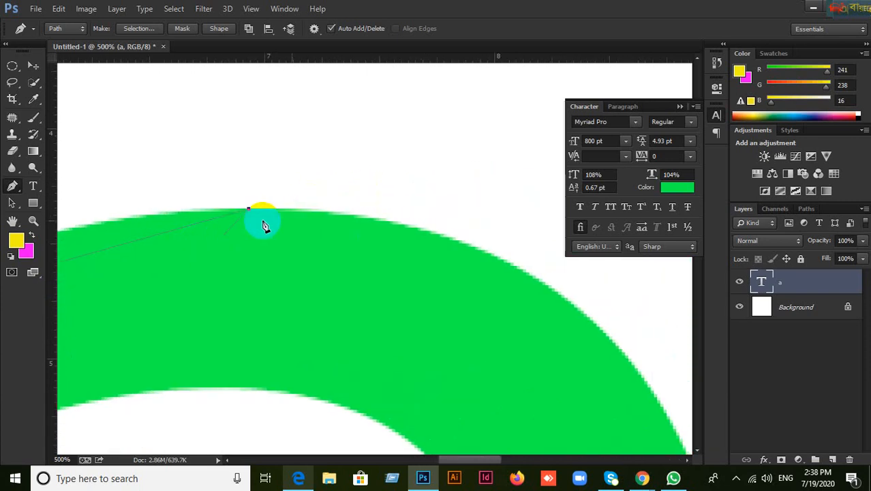
drag(609, 377, 389, 152)
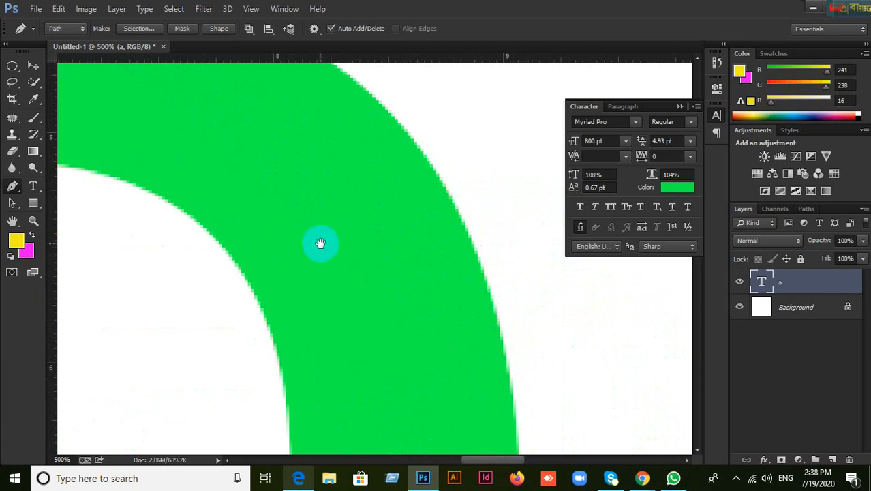
drag(319, 244, 610, 429)
drag(224, 236, 387, 272)
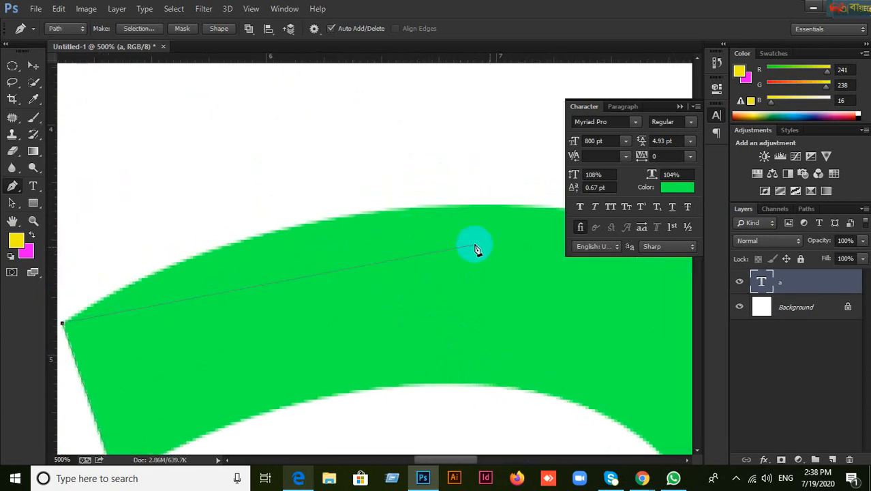
click(488, 202)
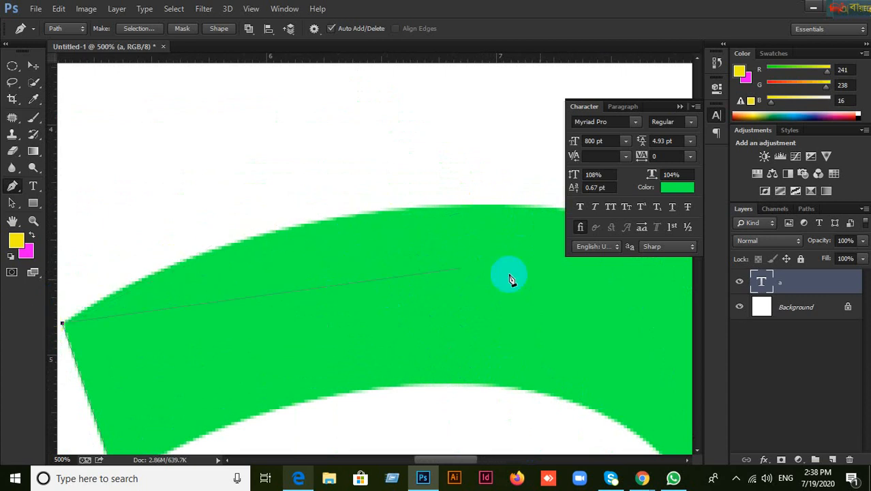
click(490, 203)
Step: Retrace from the lower-left to top-left corner, then drag a curved anchor on the top edge
scroll(448, 244, down, 3)
scroll(448, 244, left, 1)
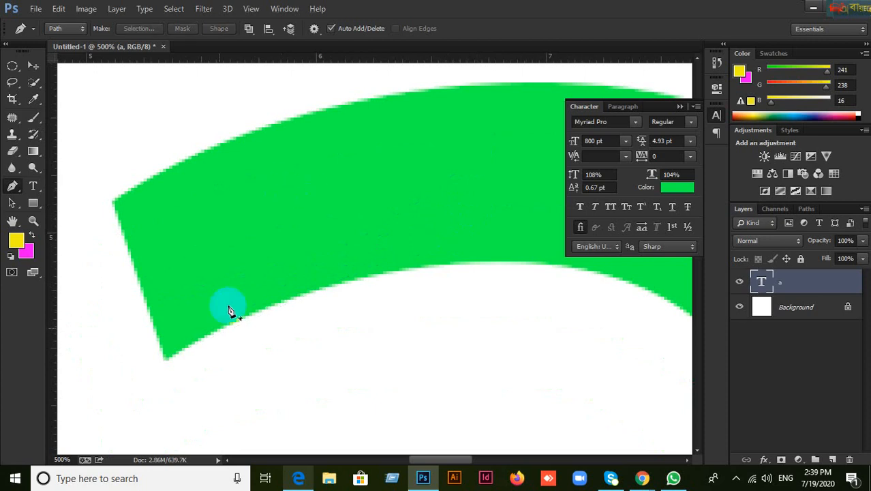
click(155, 361)
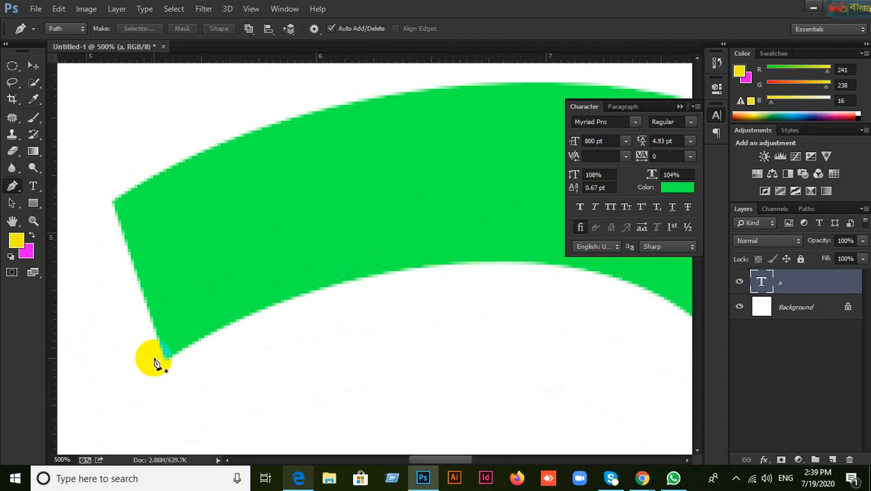
click(118, 206)
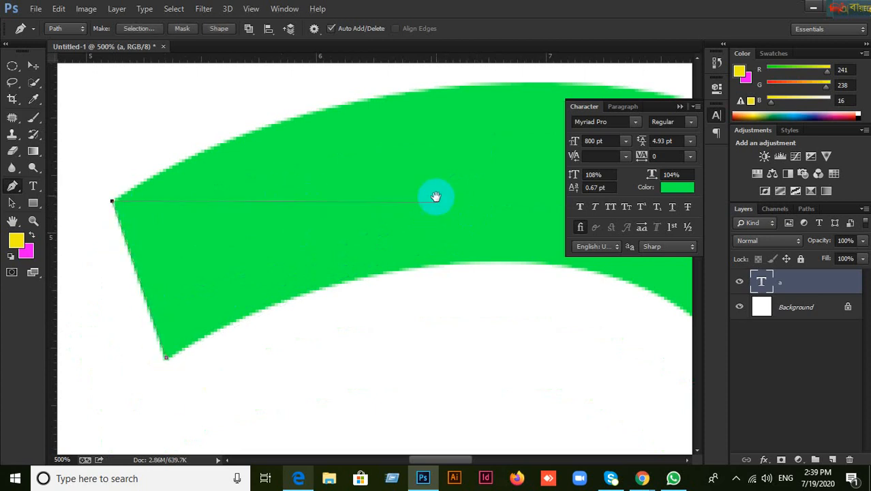
drag(435, 195, 413, 303)
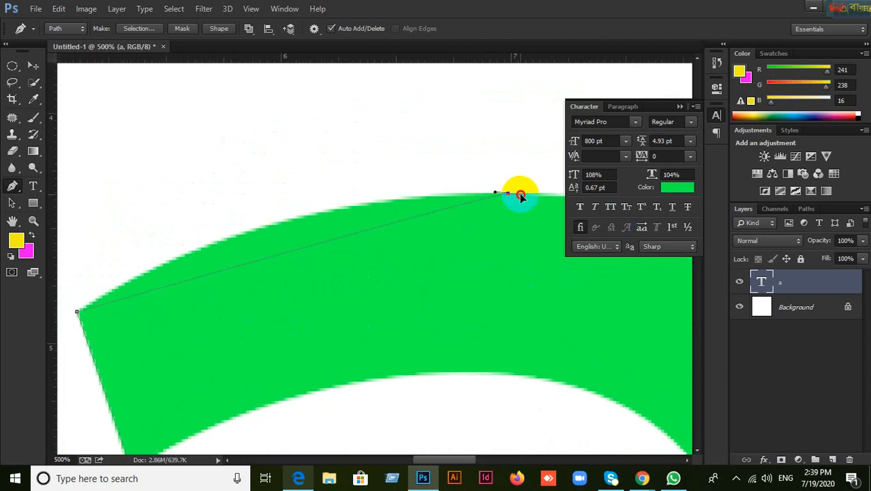
drag(520, 195, 527, 197)
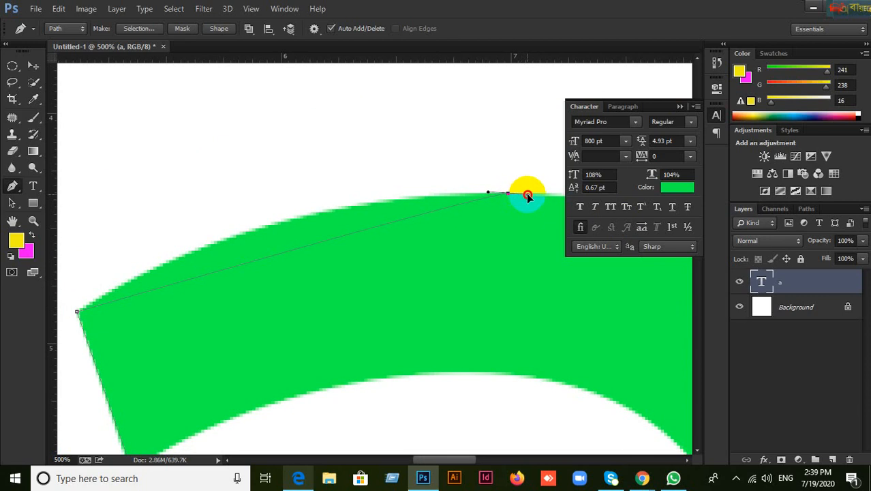
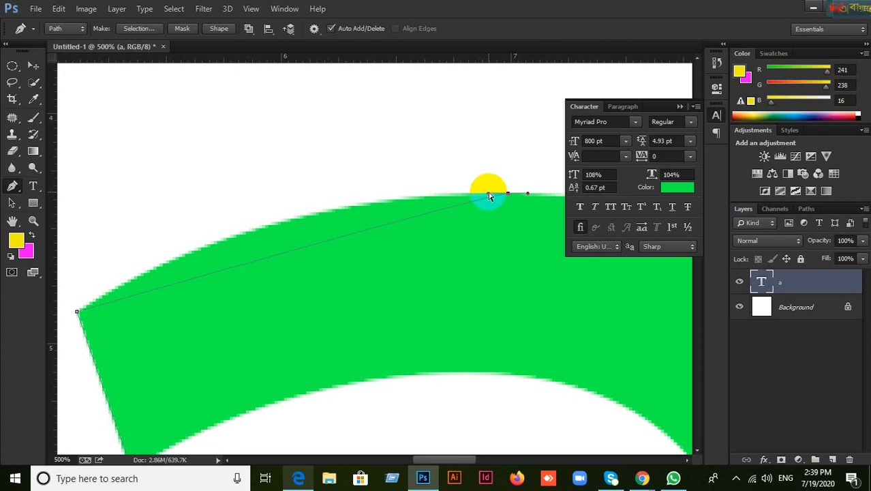
Step: Curve the path across the letter's top arc with a dragged anchor, then pan right
drag(488, 194, 253, 185)
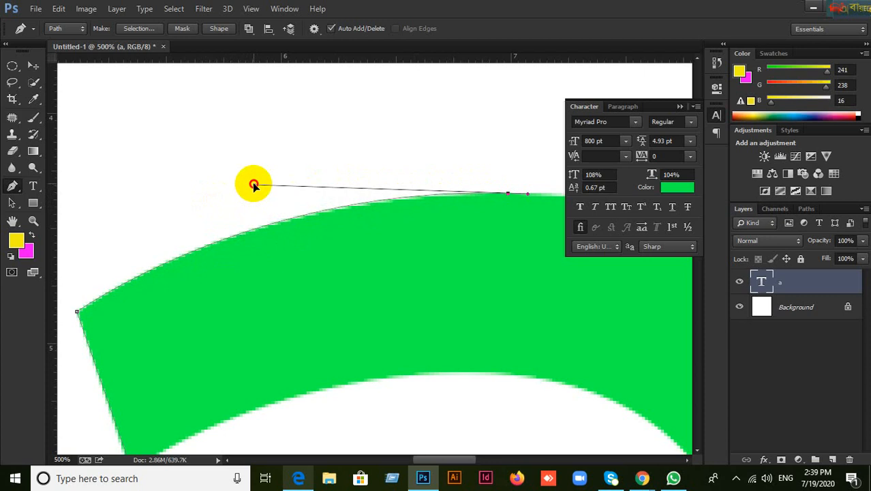
mouse_move(253, 185)
mouse_down()
mouse_move(300, 253)
mouse_move(167, 206)
mouse_move(280, 216)
mouse_move(273, 182)
mouse_move(248, 189)
mouse_up()
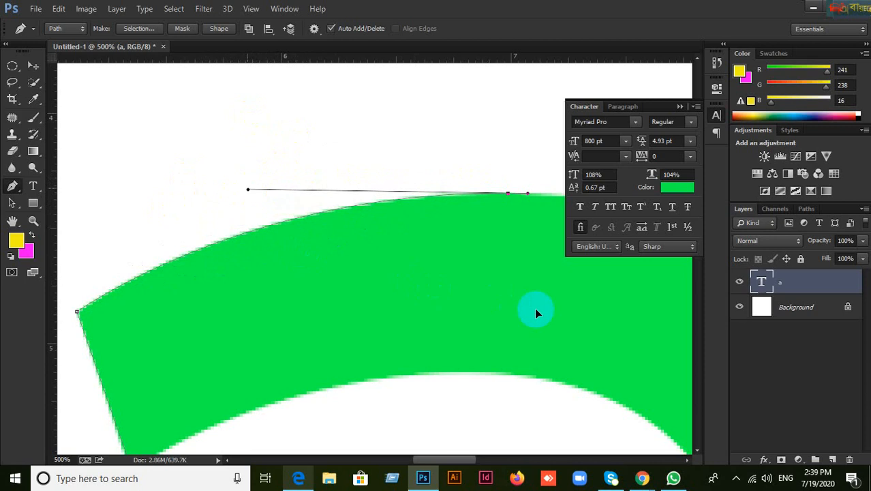
key(space)
drag(619, 296, 278, 262)
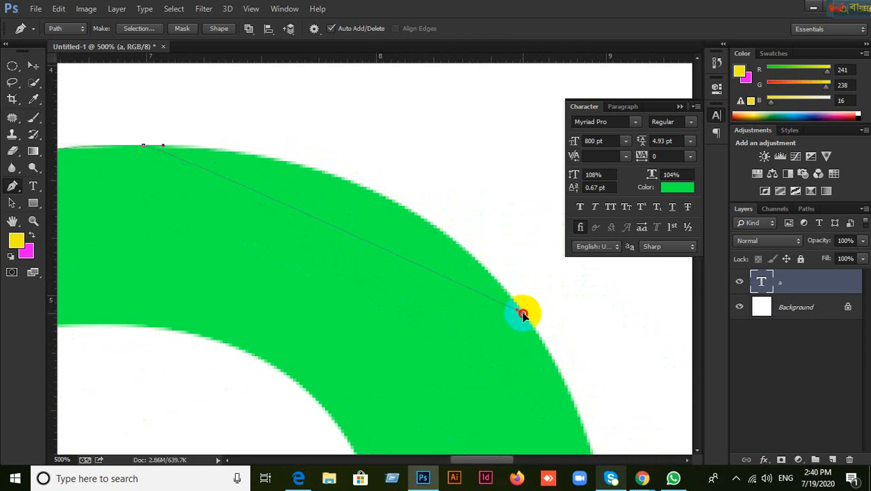
Step: Place a curved anchor hugging the right shoulder's edge, replacing a misplaced one
drag(522, 315, 525, 319)
drag(526, 319, 540, 341)
key(ctrl+z)
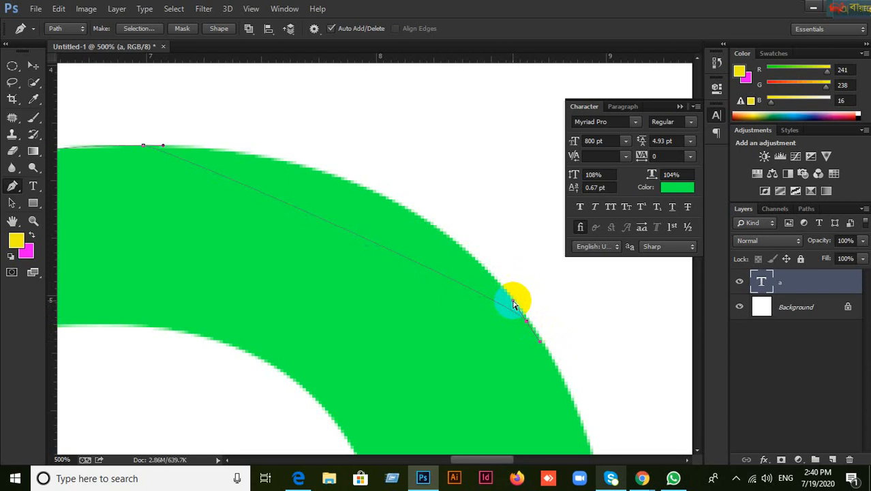
drag(513, 302, 412, 143)
drag(411, 141, 407, 142)
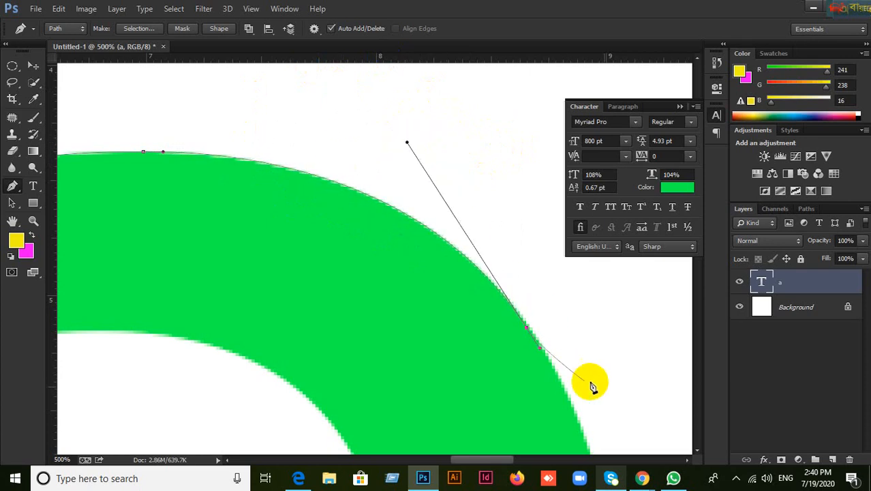
drag(599, 409, 451, 123)
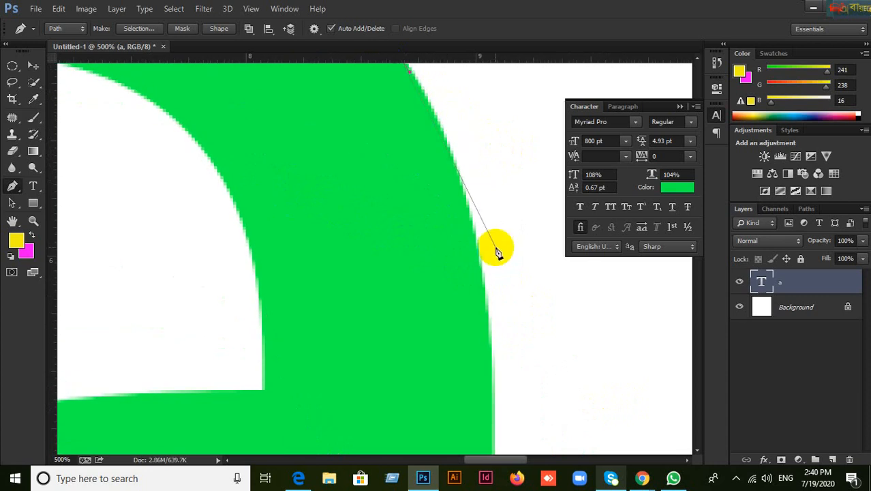
Step: Add curved anchors down the outer right curve to where it meets the stem
drag(494, 315, 508, 378)
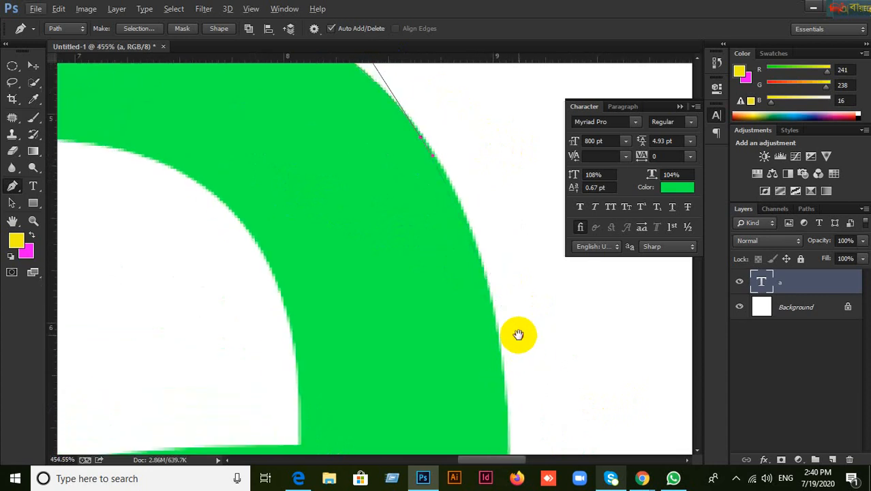
scroll(519, 333, down, 1)
mouse_move(488, 394)
mouse_down()
mouse_move(399, 132)
mouse_move(477, 403)
mouse_up()
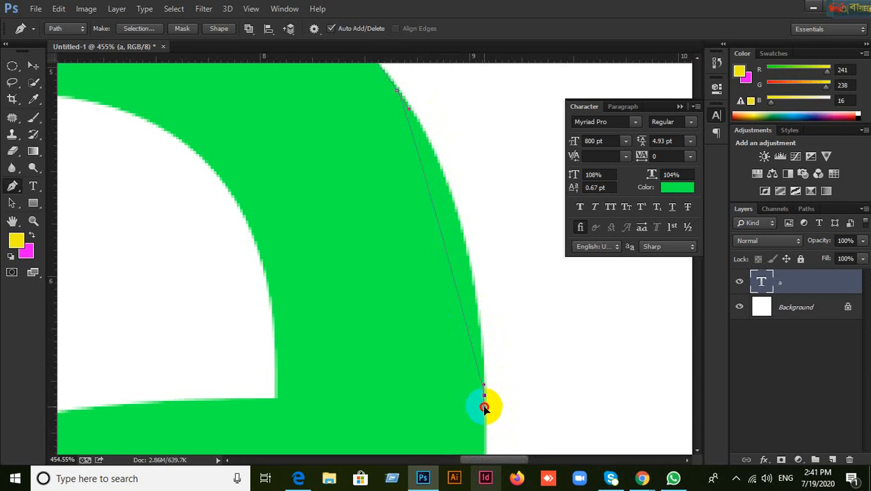
click(484, 407)
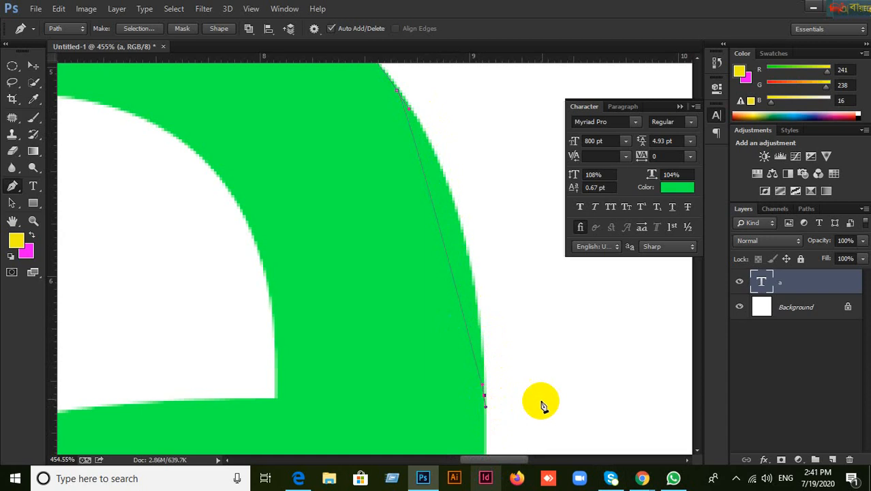
click(487, 402)
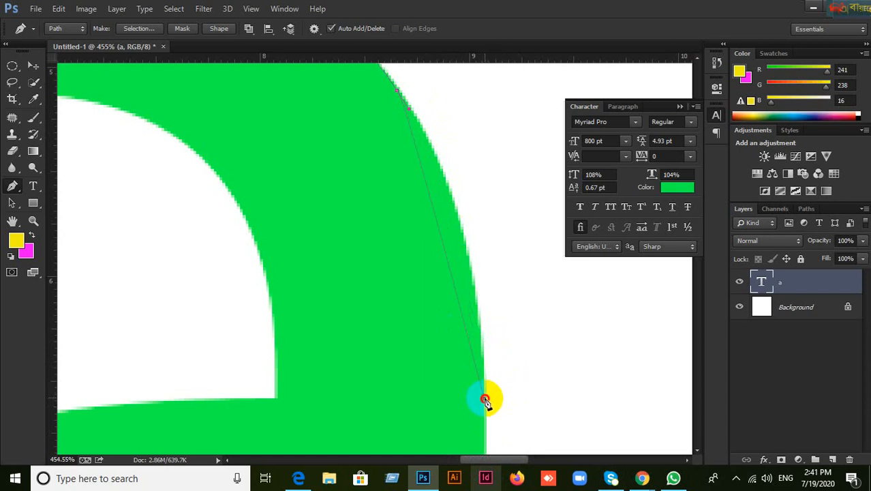
drag(485, 401, 485, 407)
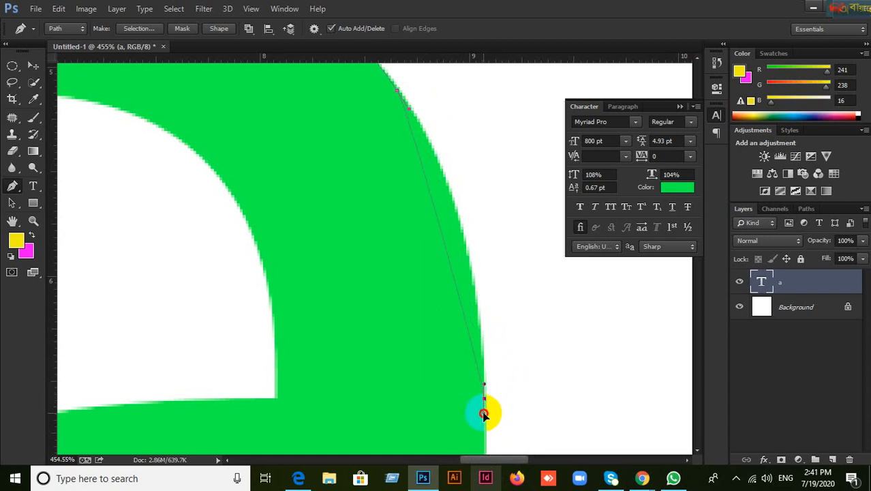
drag(485, 413, 485, 390)
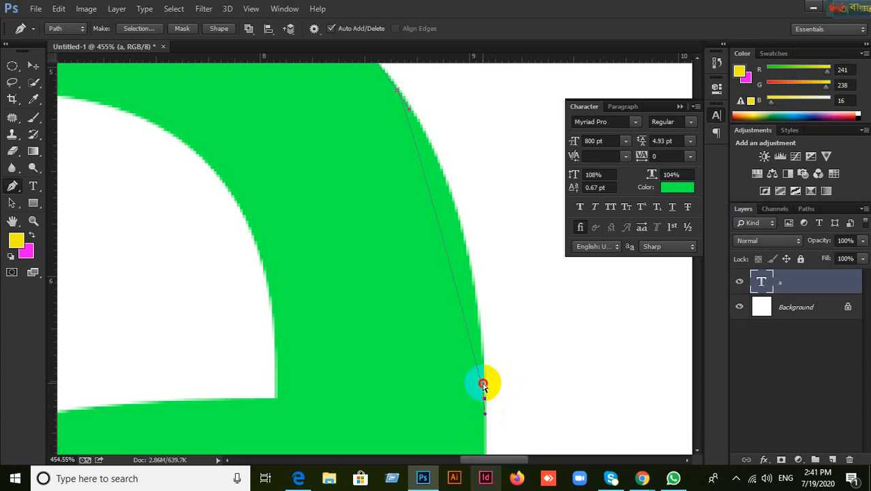
drag(483, 385, 472, 170)
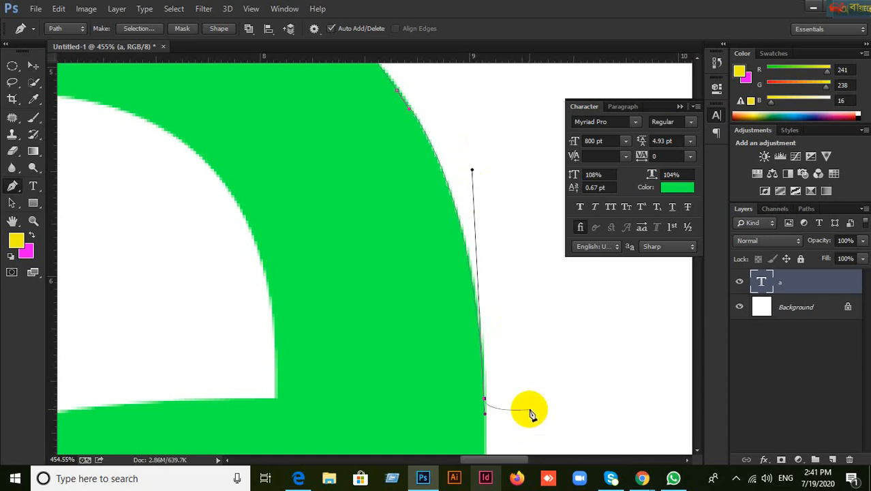
Step: Place an anchor on the stem's straight right edge
alt+scroll(531, 411, down, 3)
scroll(502, 296, down, 5)
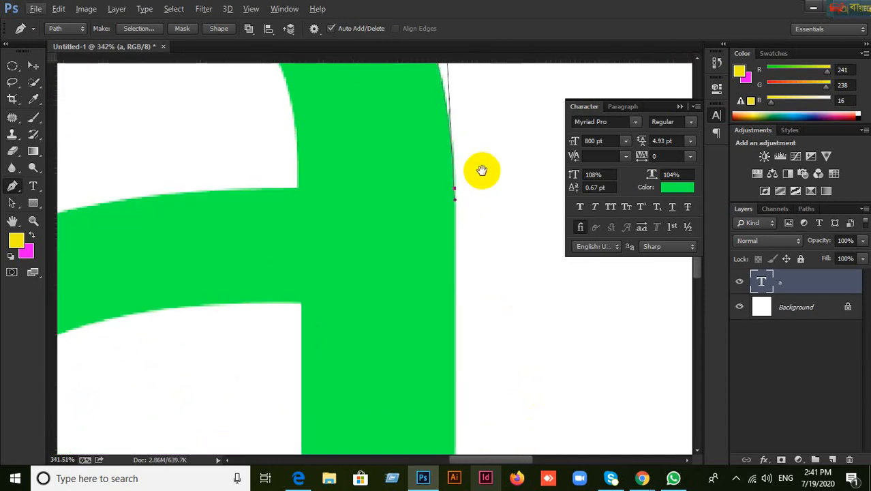
alt+scroll(489, 372, down, 4)
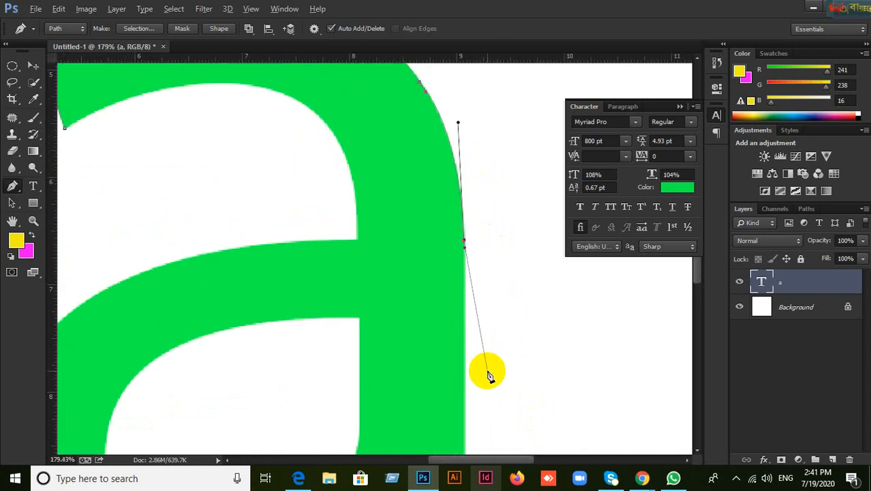
scroll(507, 403, down, 3)
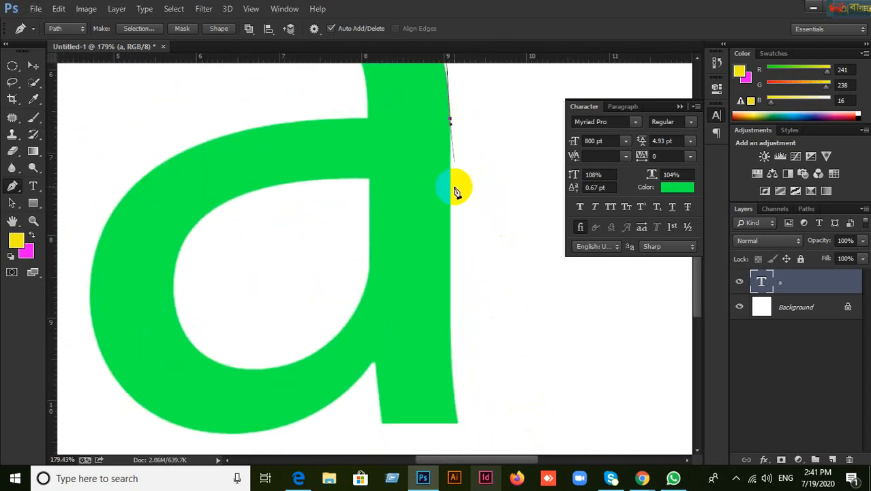
click(452, 372)
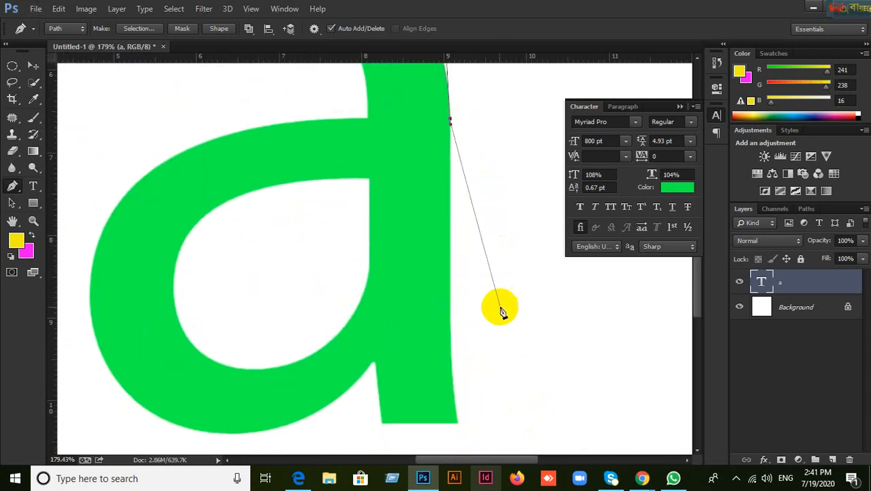
alt+scroll(470, 122, up, 6)
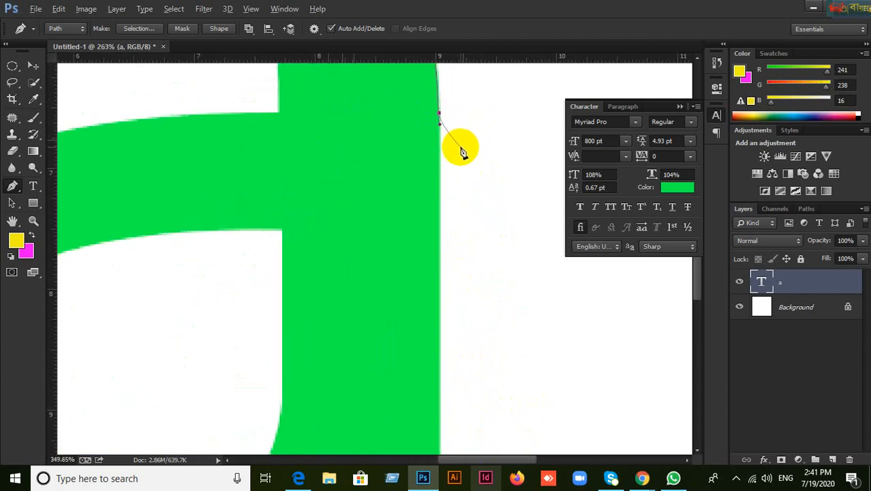
alt+scroll(459, 156, up, 1)
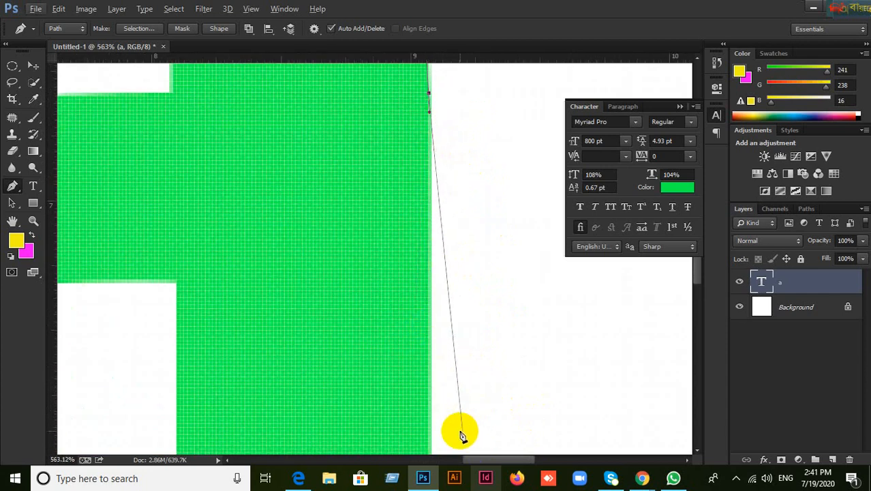
Step: Place anchors further down the stem's right edge and pan down along it
click(424, 415)
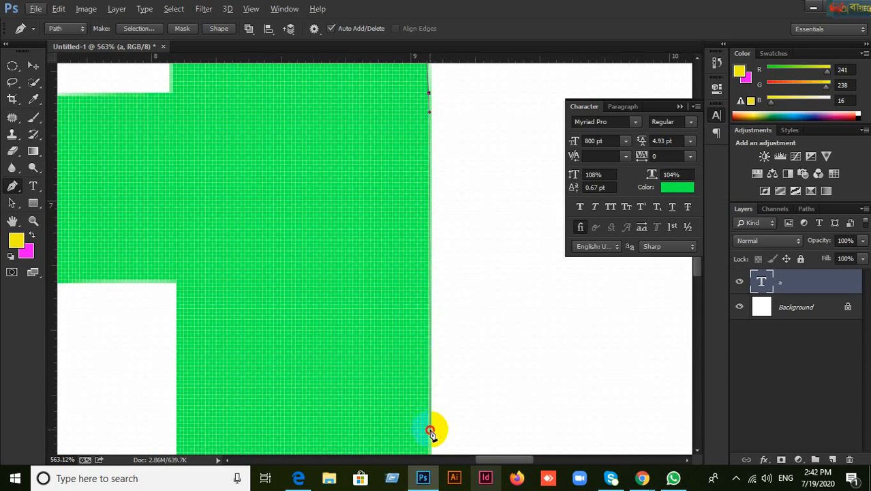
click(429, 431)
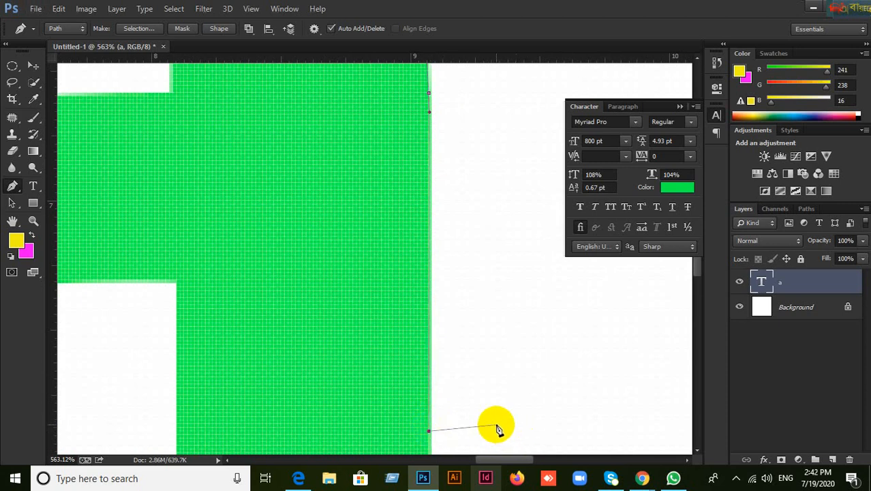
drag(473, 423, 479, 226)
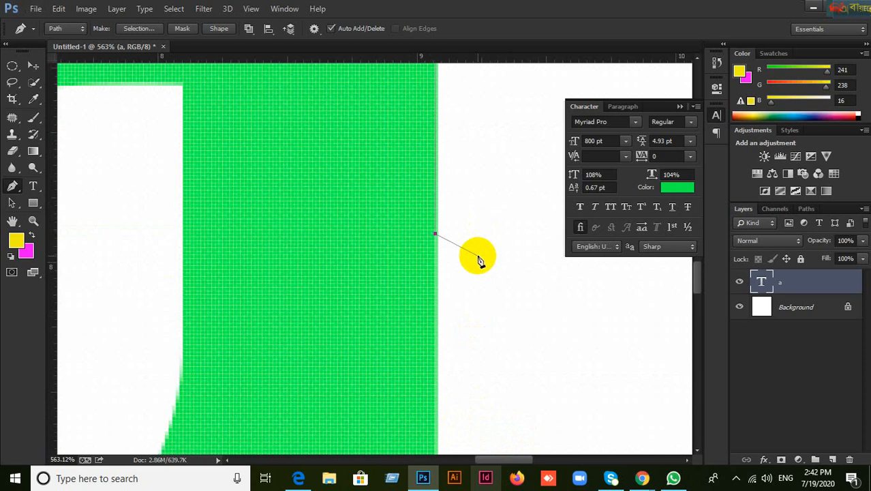
scroll(441, 360, down, 3)
drag(473, 376, 454, 137)
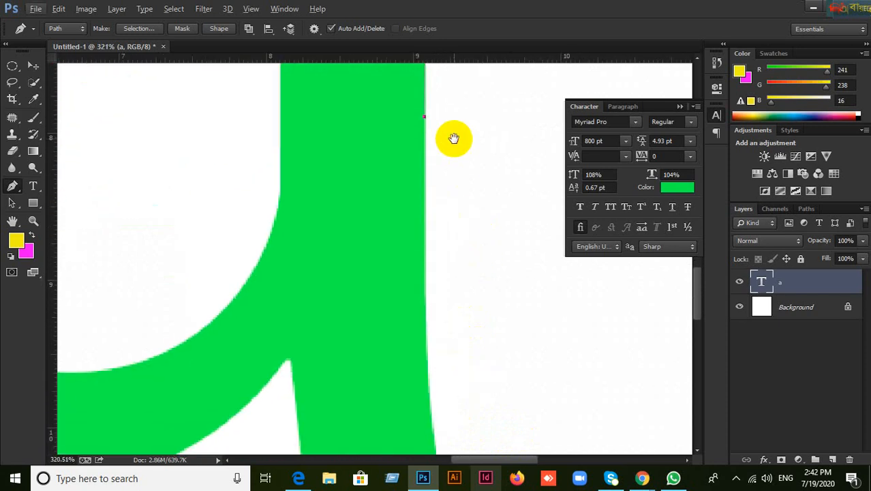
Step: Set a curved anchor lower on the stem edge, replacing an unwanted one
click(424, 337)
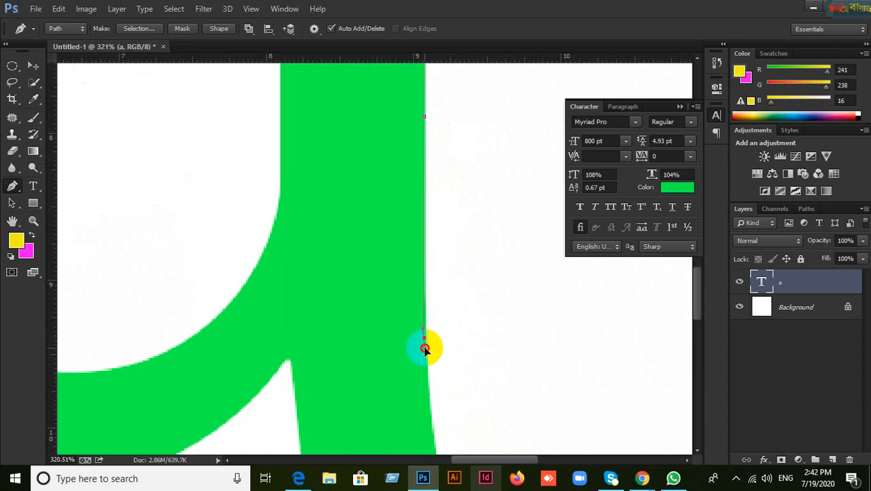
drag(427, 351, 433, 384)
key(ctrl+z)
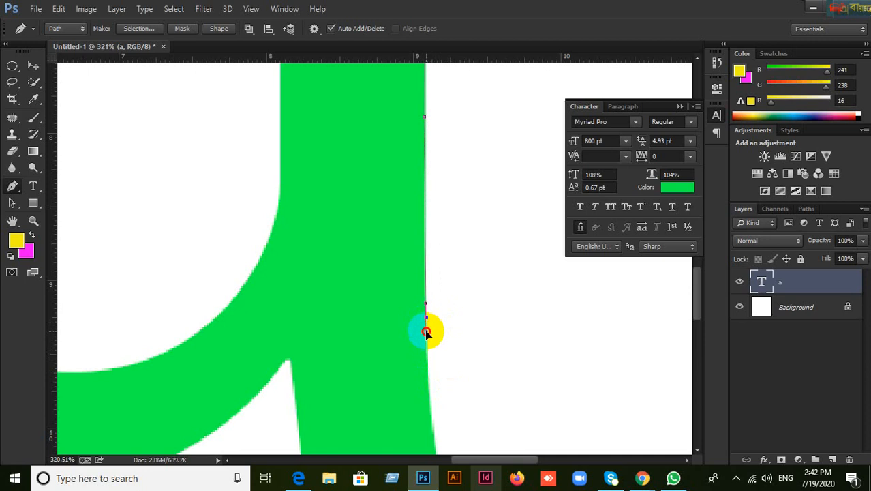
drag(426, 332, 426, 332)
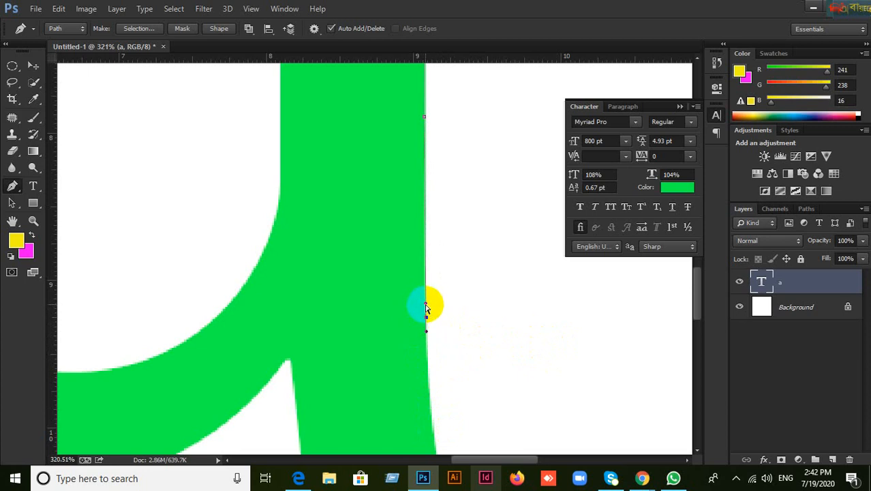
drag(426, 309, 425, 247)
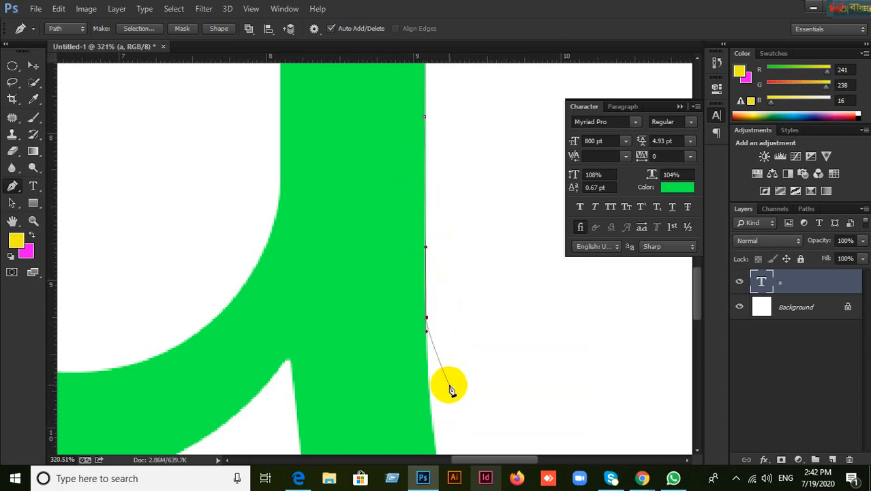
drag(442, 377, 443, 417)
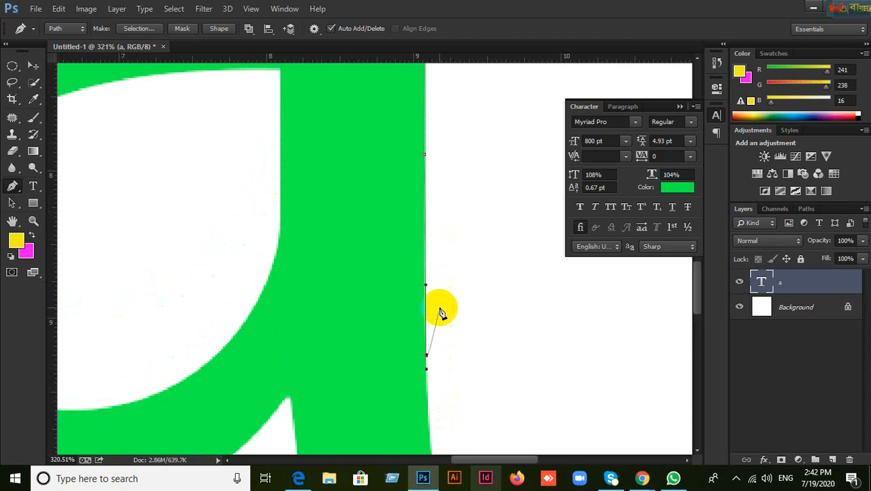
drag(463, 338, 450, 189)
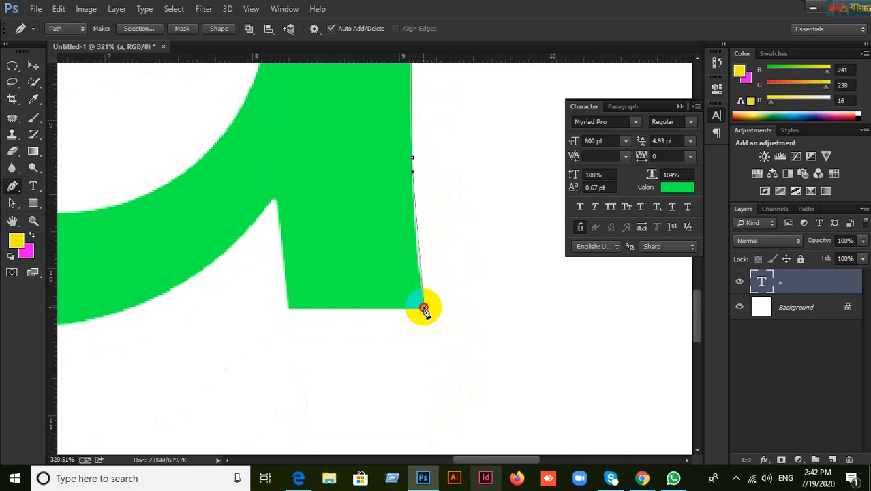
Step: Anchor the stem's bottom-right corner and add points along its bottom edge
drag(424, 311, 430, 328)
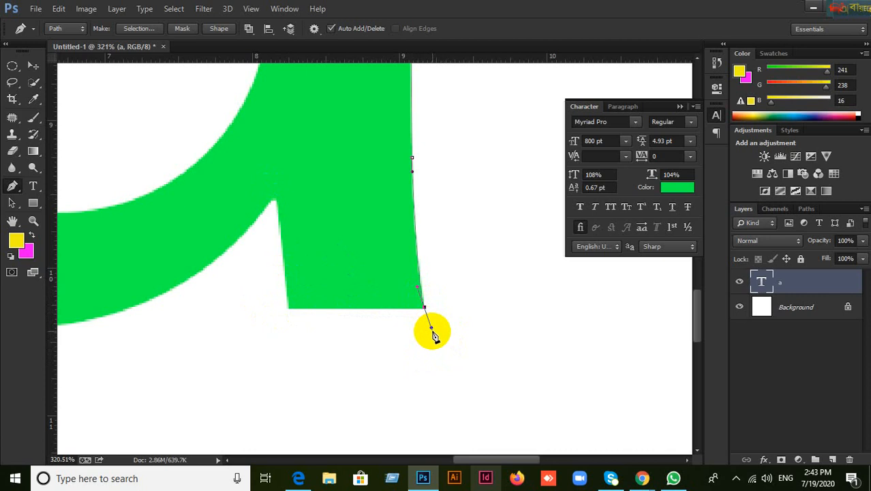
click(392, 317)
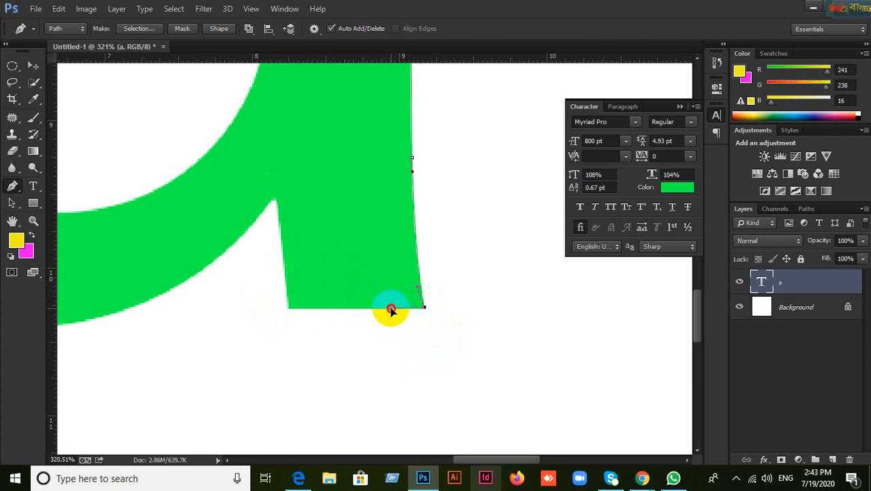
click(390, 308)
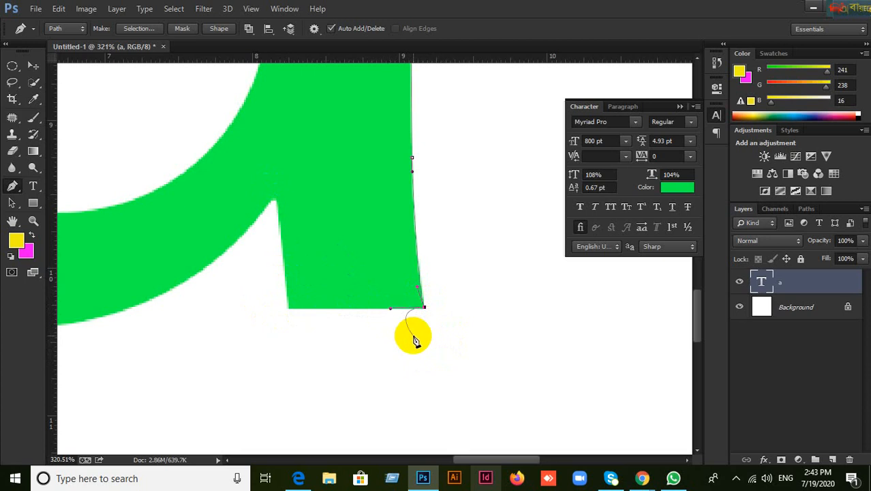
scroll(416, 338, up, 2)
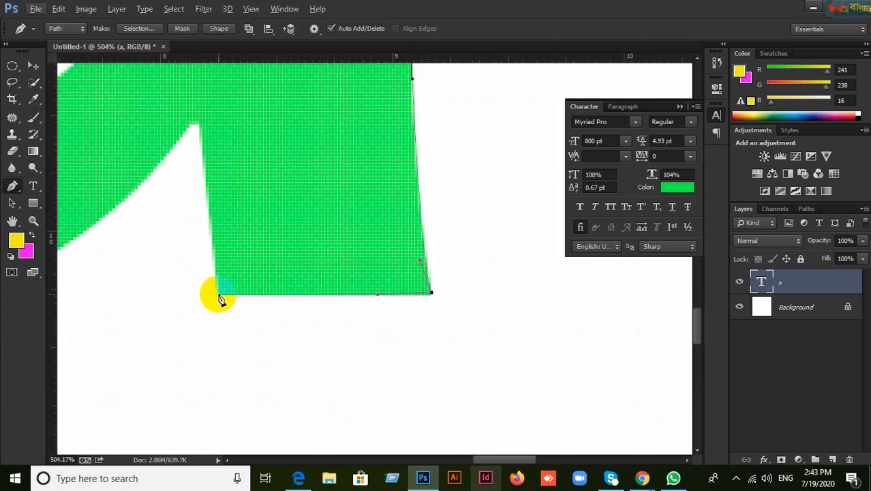
key(ctrl+z)
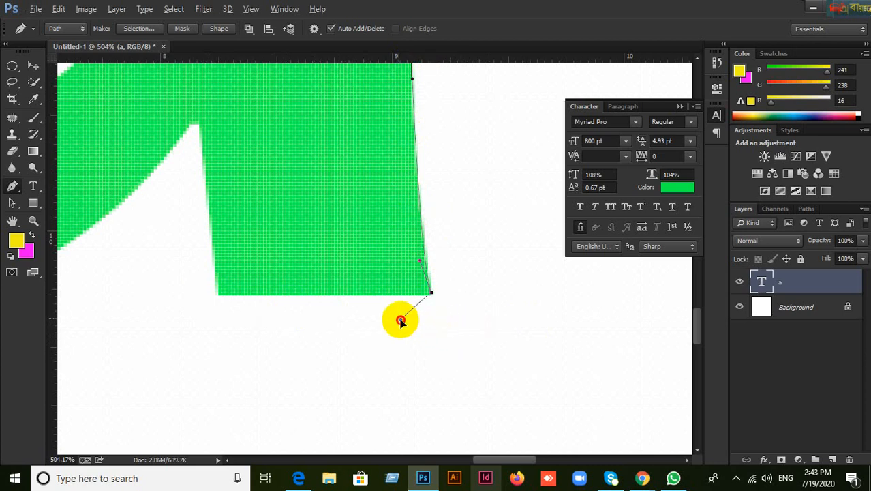
Step: Anchor the path at the stem's lower-left corner and fit the letter on screen
click(386, 298)
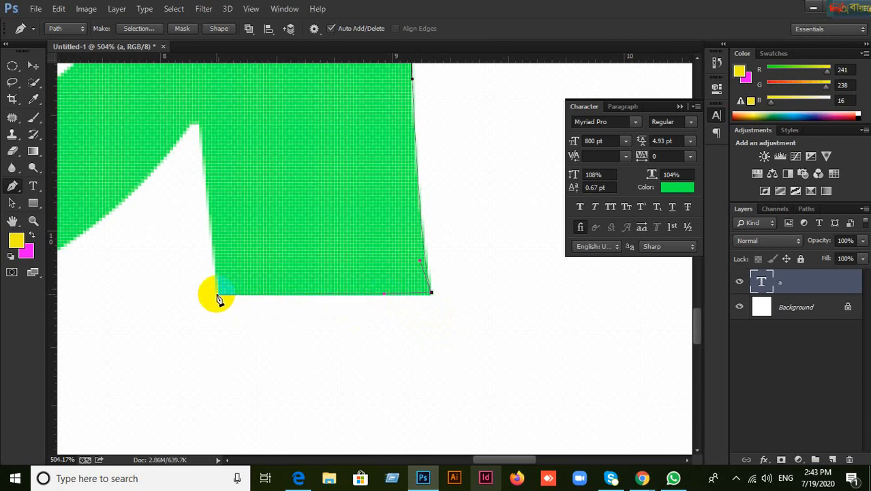
click(216, 293)
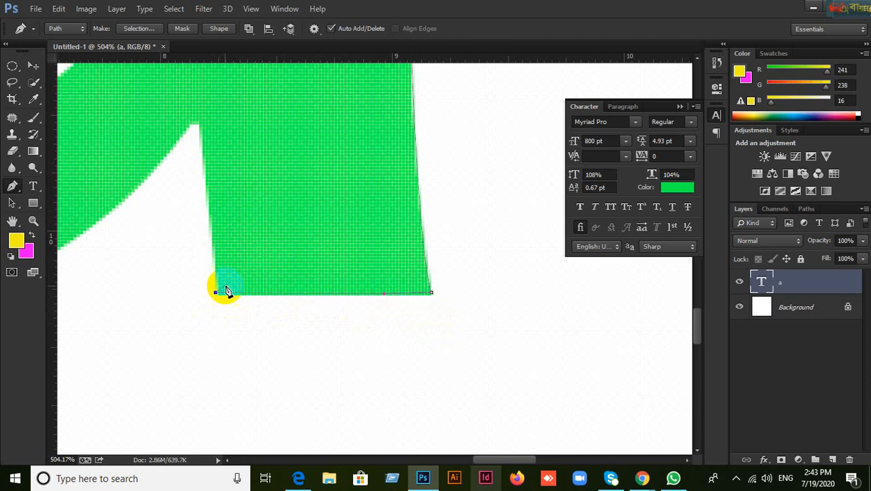
drag(244, 293, 327, 338)
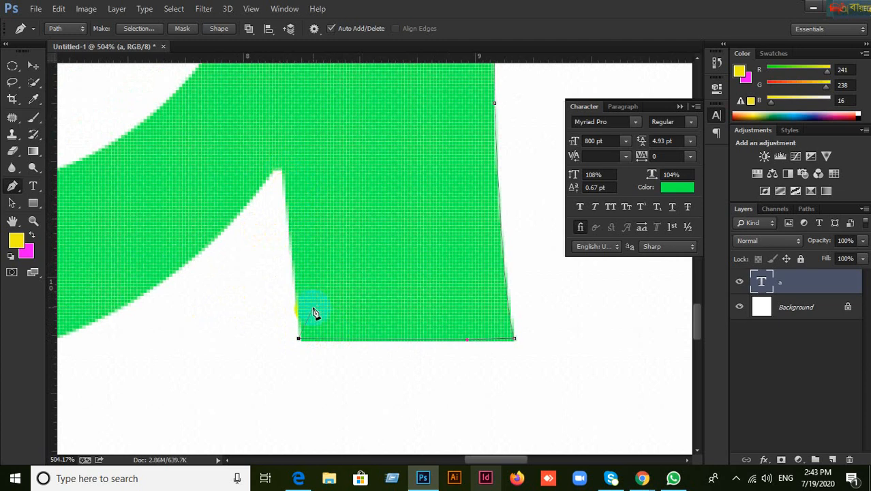
key(ctrl+0)
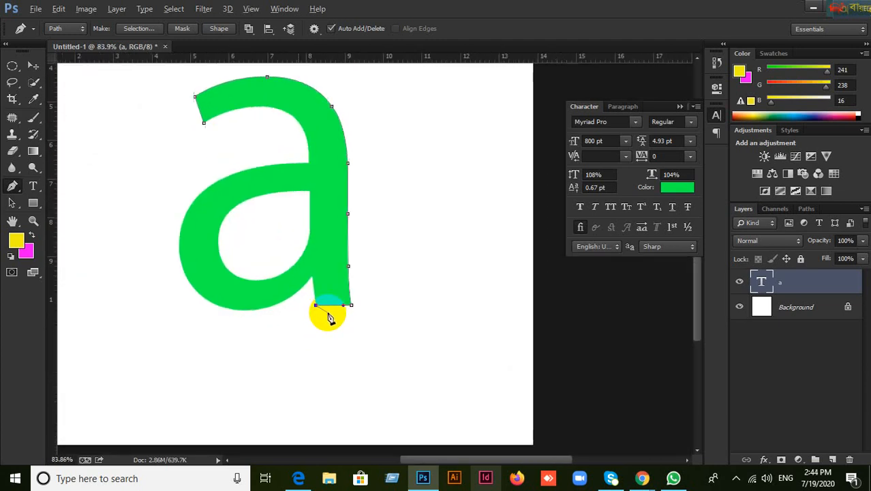
Step: Anchor the stem's bottom-left corner after undoing a misplaced notch anchor
scroll(322, 311, up, 1)
scroll(303, 256, up, 5)
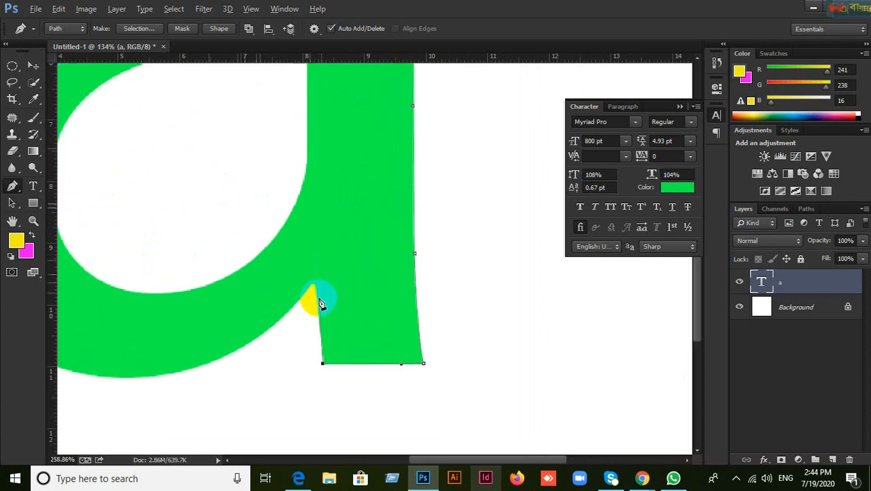
scroll(321, 300, up, 1)
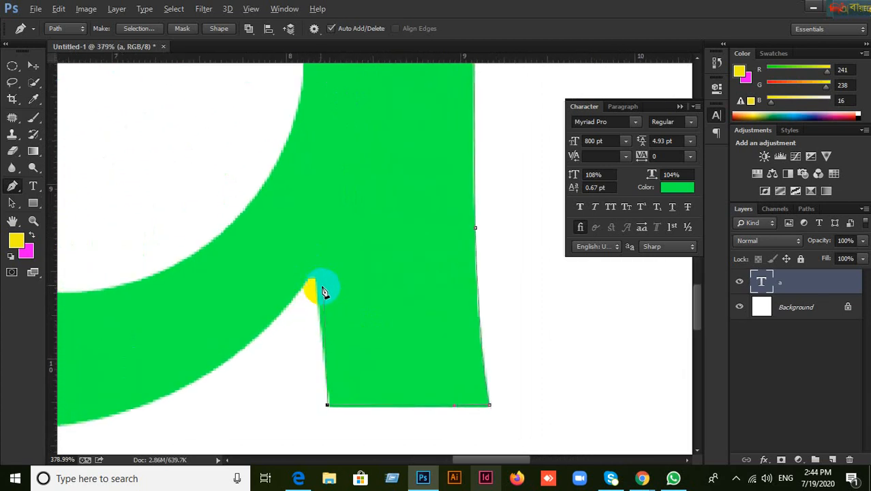
scroll(317, 288, up, 2)
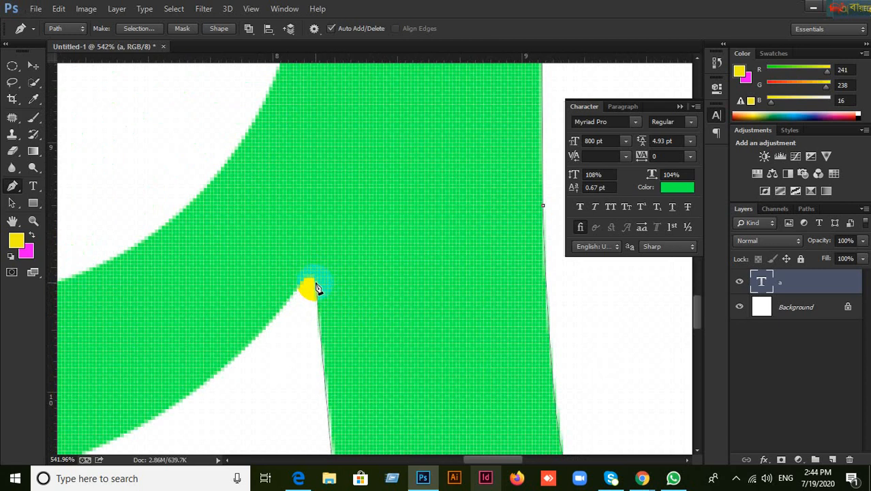
drag(315, 282, 313, 267)
scroll(346, 323, down, 2)
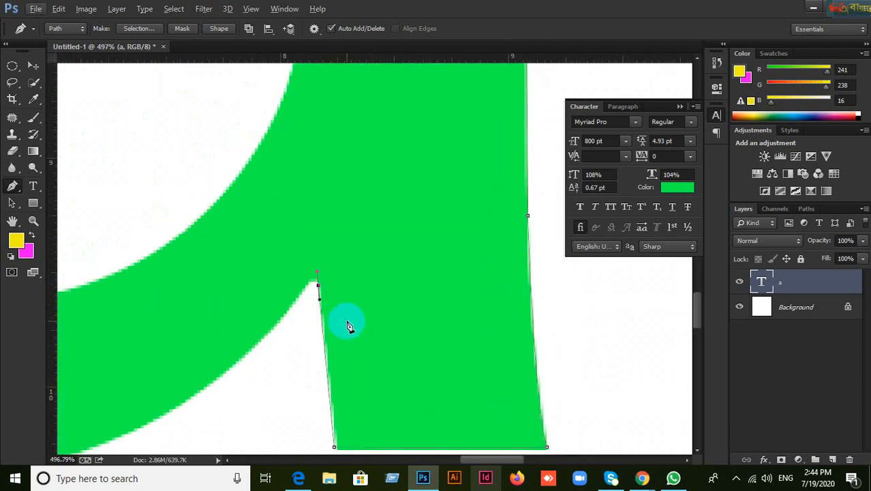
key(ctrl+z)
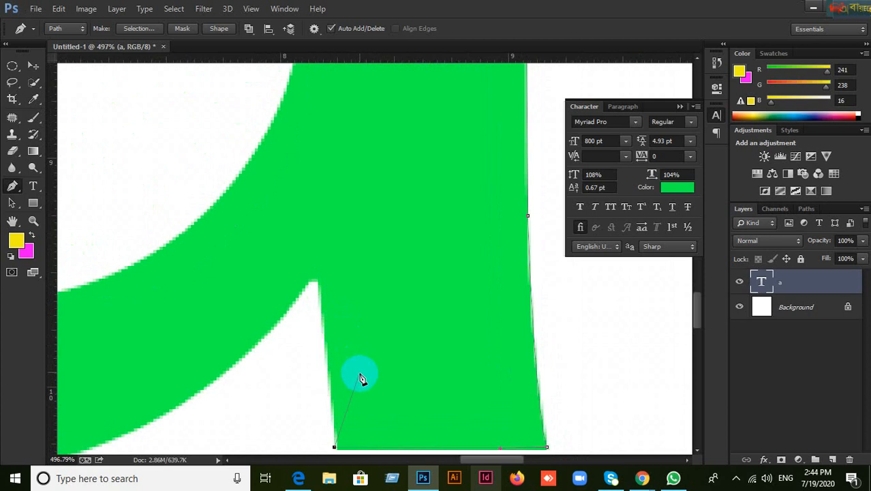
drag(360, 373, 354, 272)
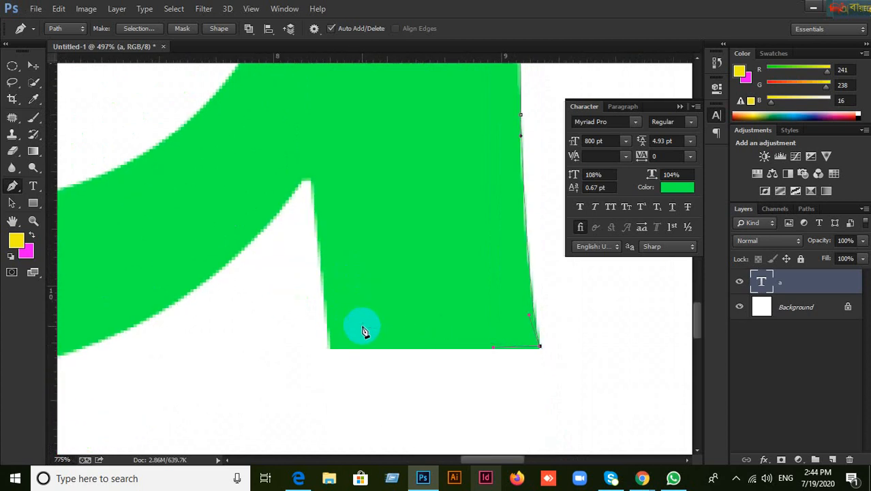
scroll(364, 333, up, 3)
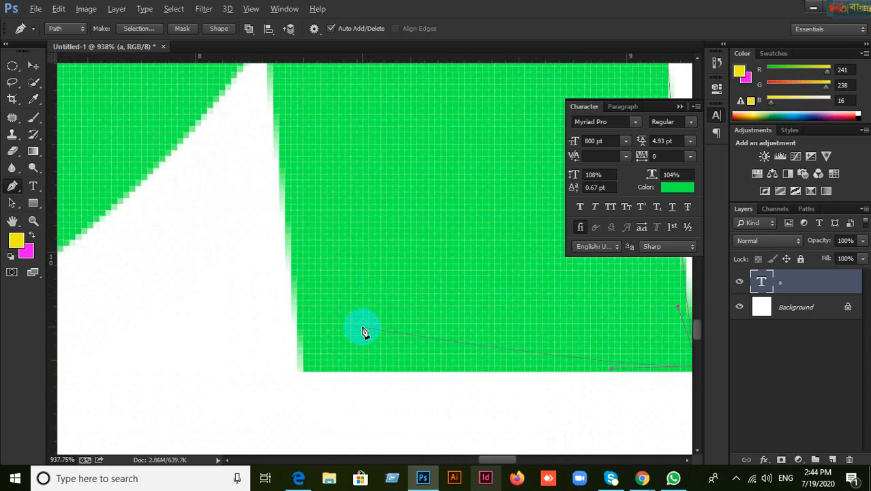
click(305, 372)
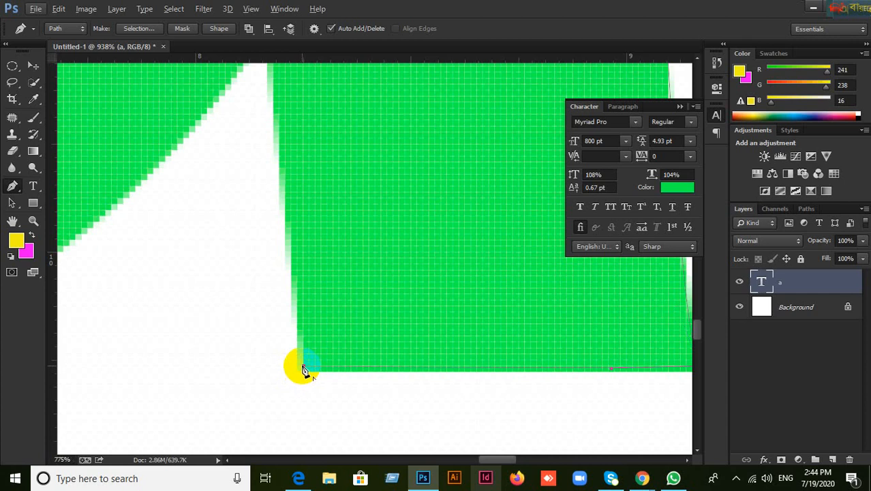
scroll(304, 371, down, 2)
scroll(305, 371, down, 2)
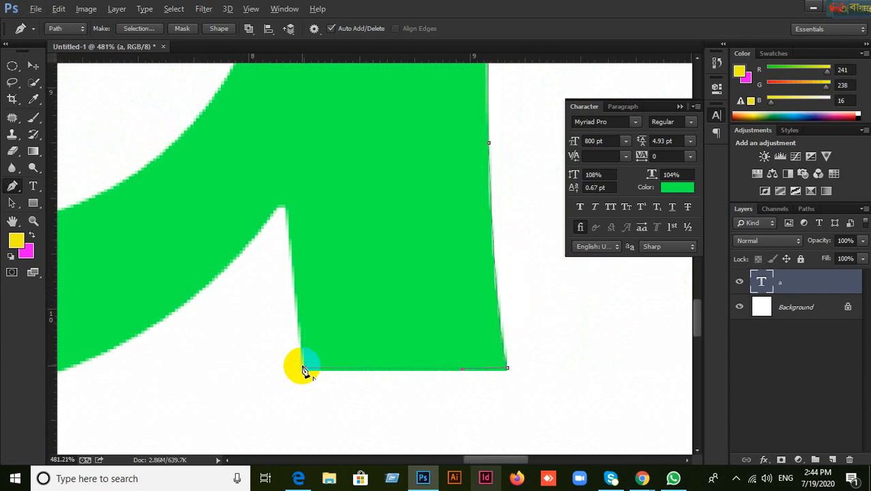
Step: Place a corner anchor at the notch's inner corner and a curved one at its tip
click(286, 209)
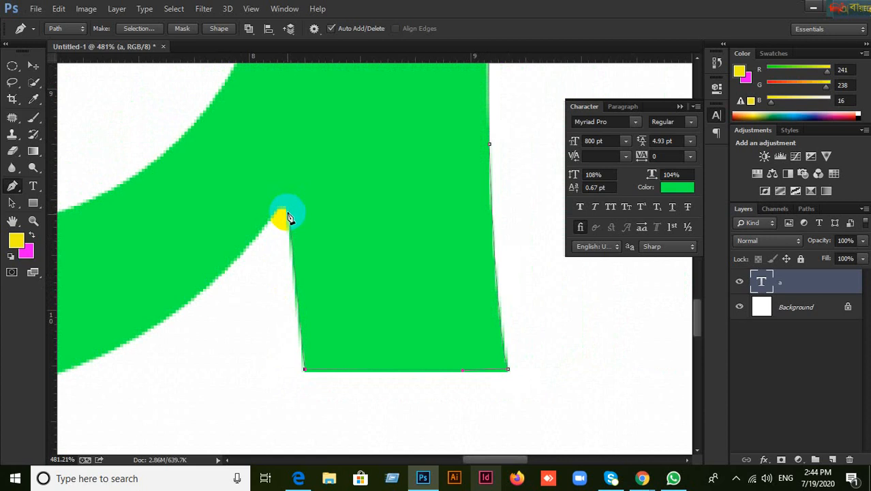
click(285, 207)
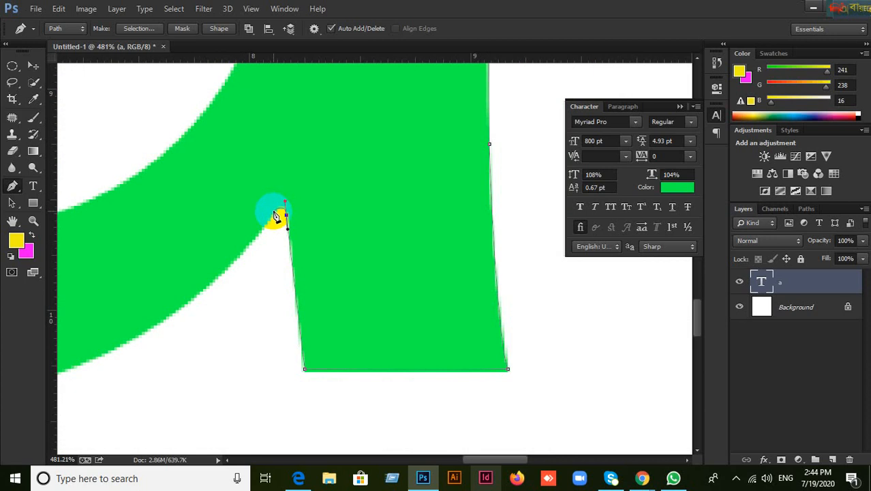
drag(274, 212, 272, 217)
drag(266, 274, 439, 216)
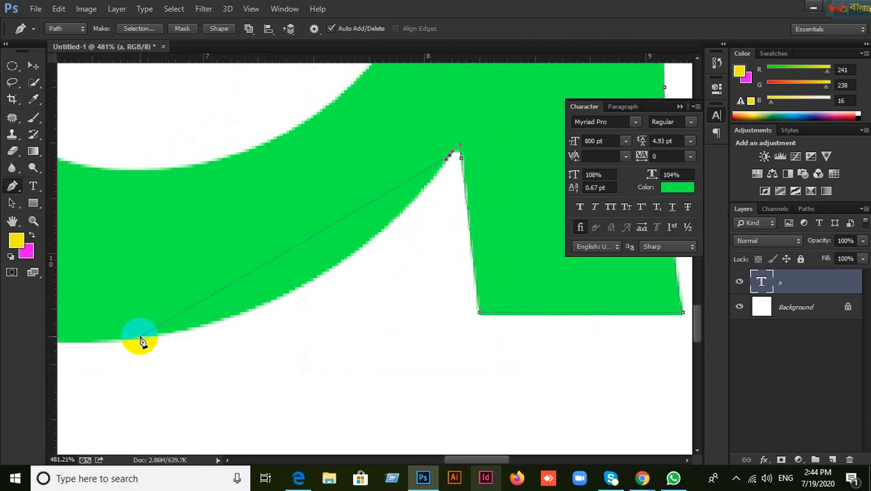
drag(128, 352, 201, 343)
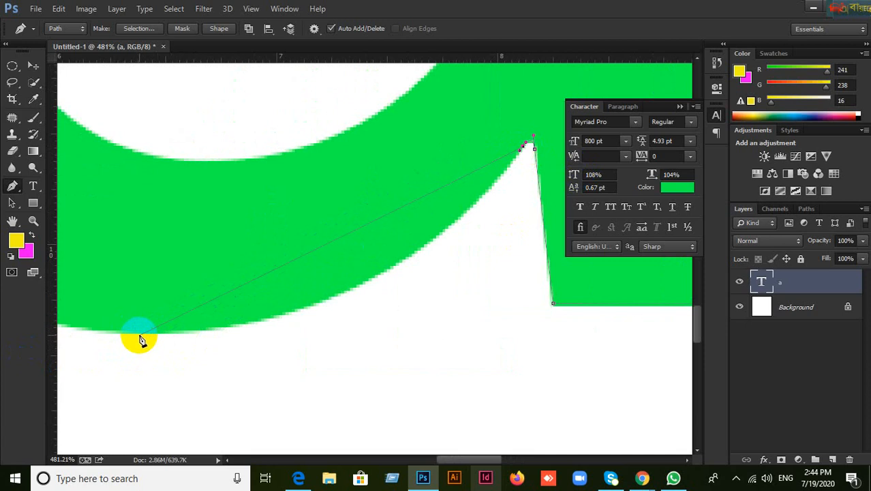
Step: Drag curved anchors along the bowl's outer bottom edge
drag(140, 332, 136, 332)
drag(185, 335, 258, 382)
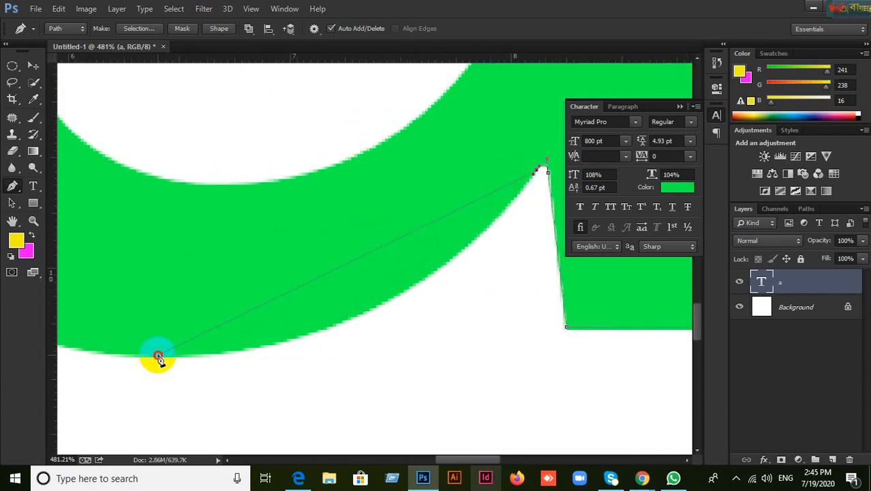
drag(158, 356, 141, 357)
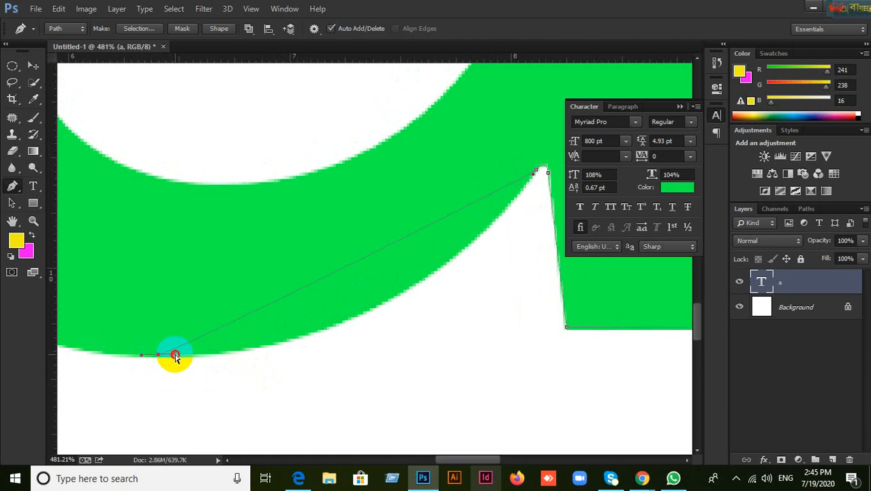
drag(176, 356, 411, 362)
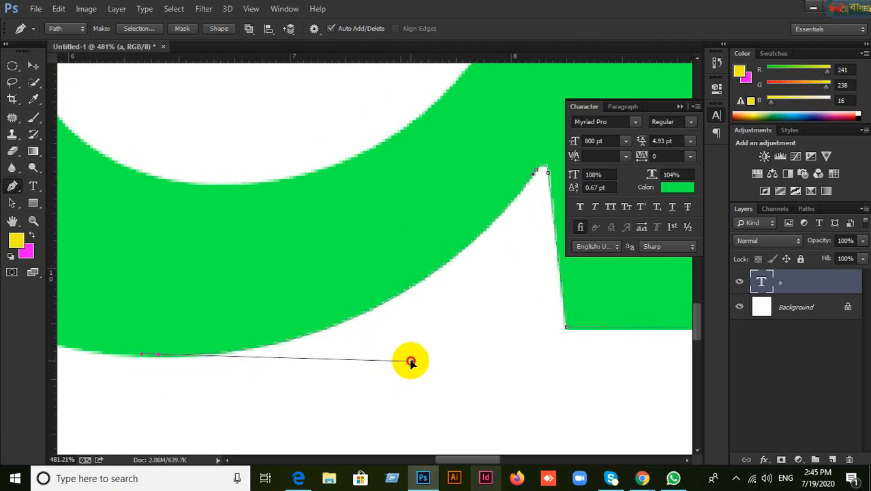
drag(166, 295, 402, 325)
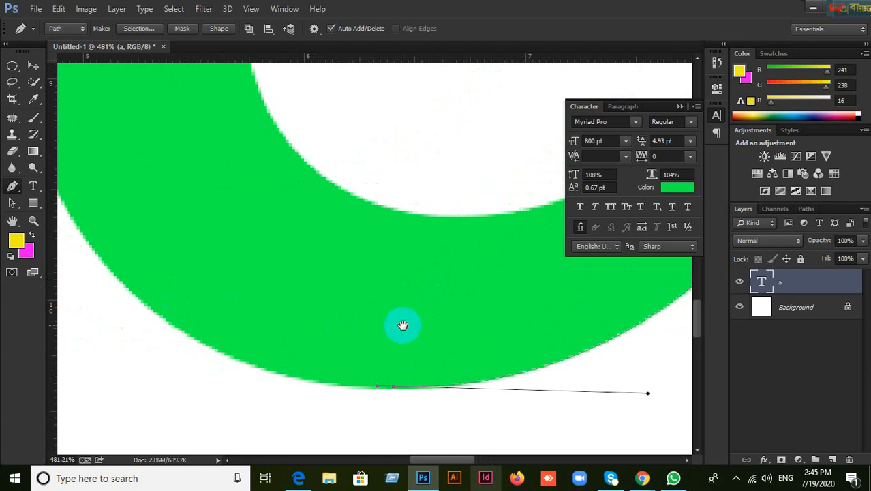
alt+scroll(382, 303, down, 2)
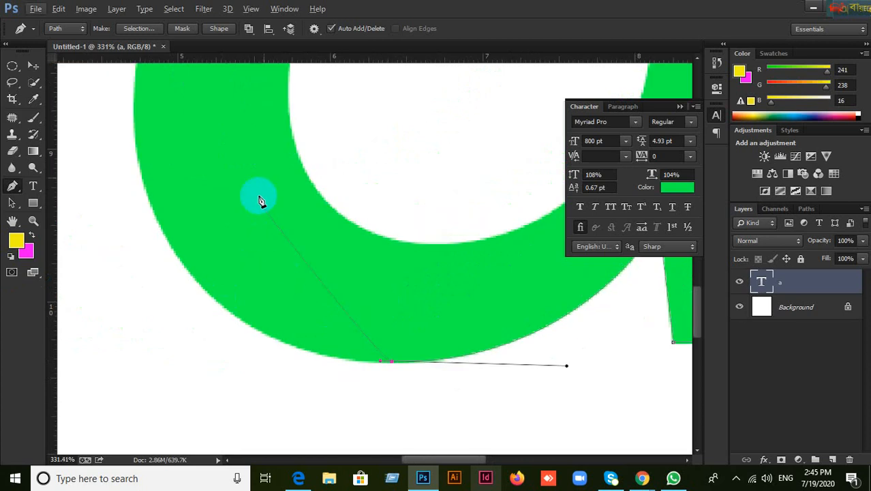
scroll(269, 208, up, 2)
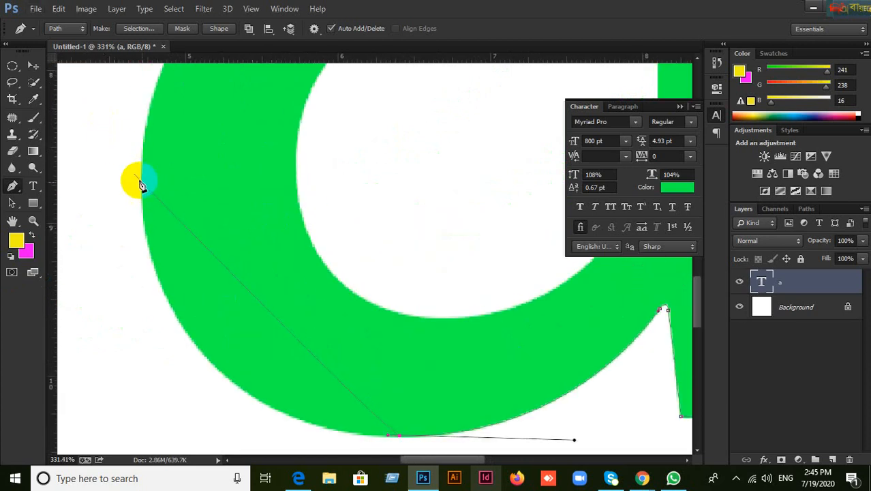
Step: Close Skype, admit the waiting participant in Google Meet, and return to Photoshop
click(645, 481)
click(540, 420)
click(648, 481)
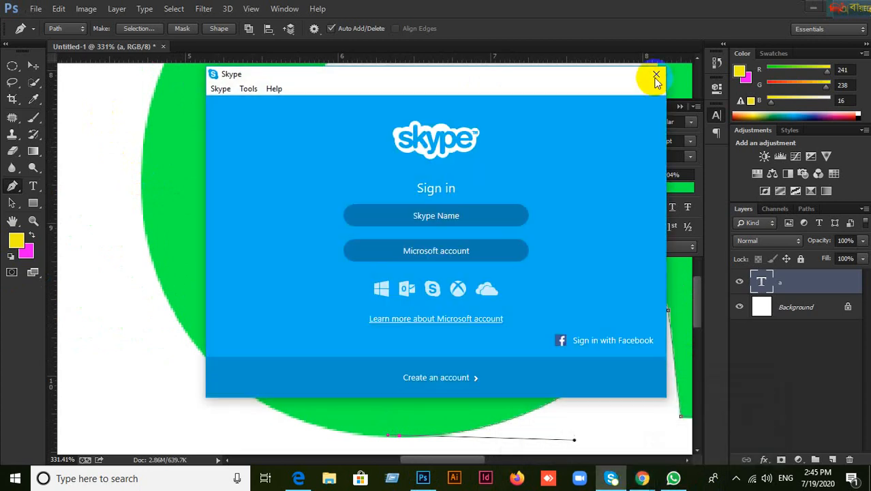
click(656, 74)
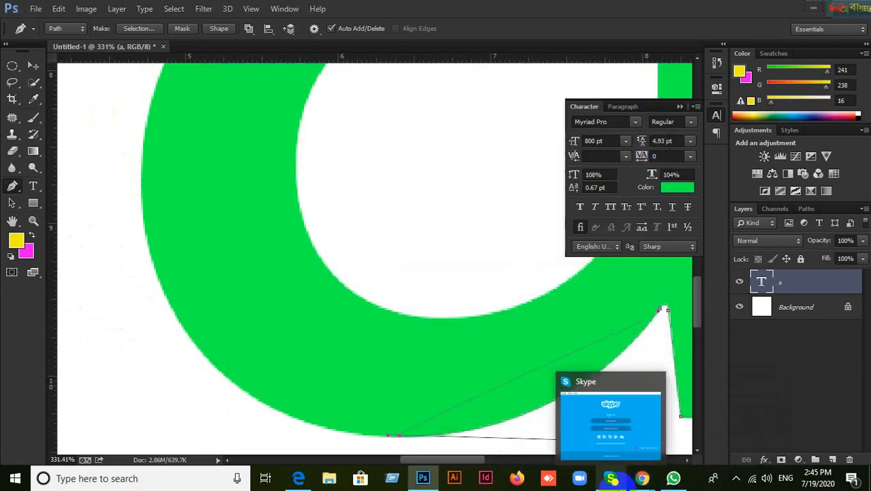
click(555, 434)
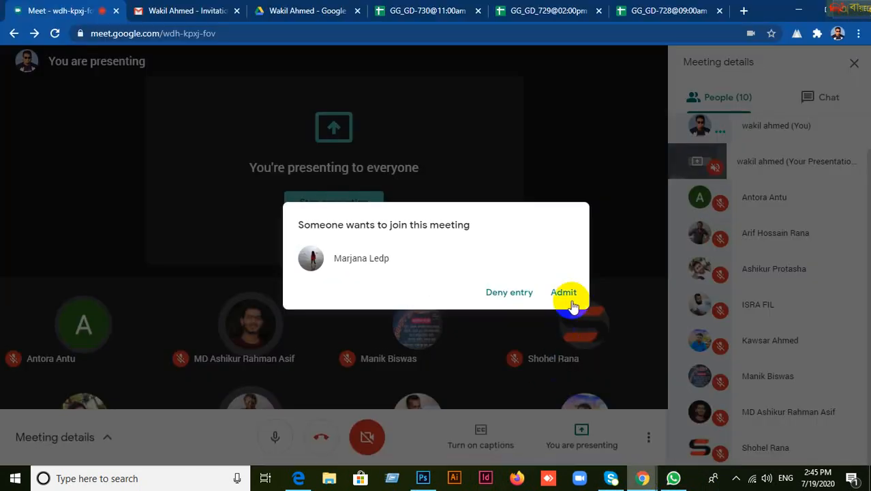
click(572, 302)
mouse_move(422, 478)
click(409, 426)
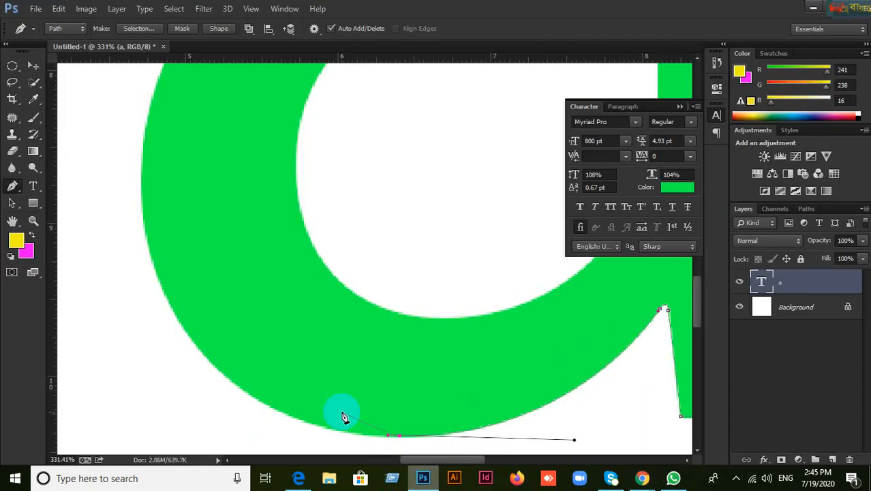
Step: Try curved anchors on the bowl's left edge, undoing both misplaced attempts
click(143, 158)
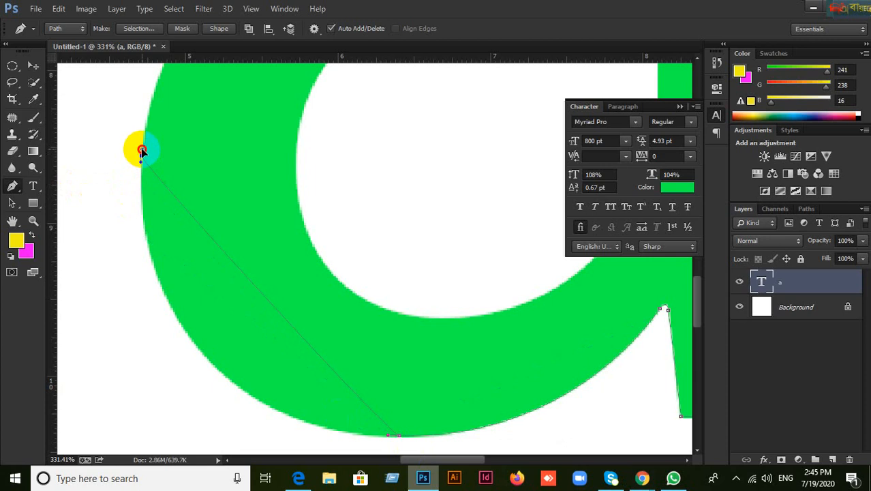
drag(142, 155, 146, 119)
key(ctrl+z)
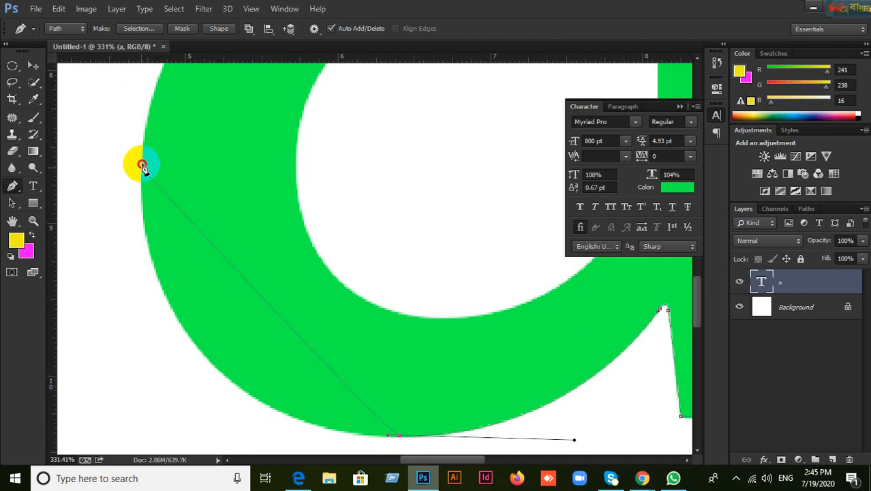
drag(140, 168, 144, 189)
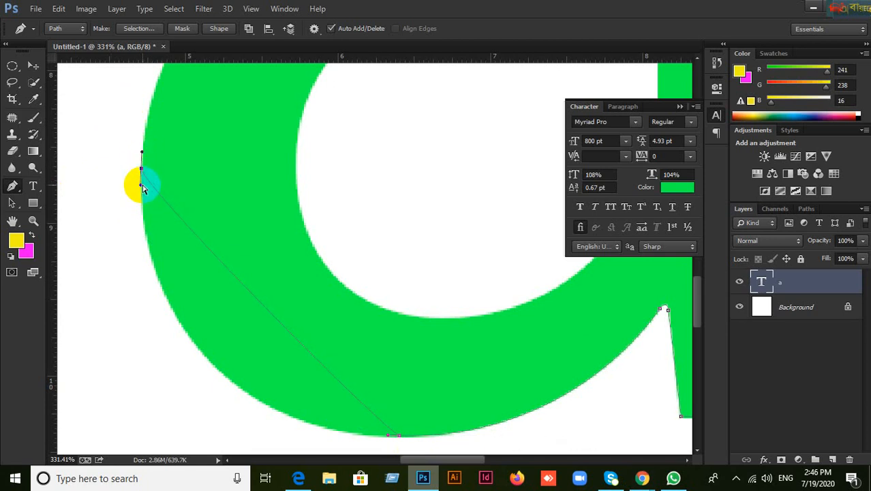
key(ctrl+z)
scroll(143, 168, up, 3)
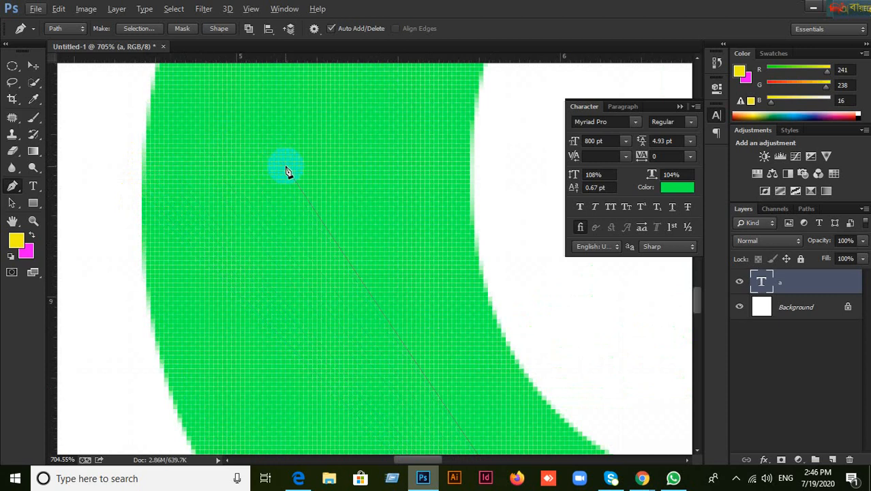
Step: Place an anchor on the bowl's outer left edge and bend its handles to the curve
click(143, 202)
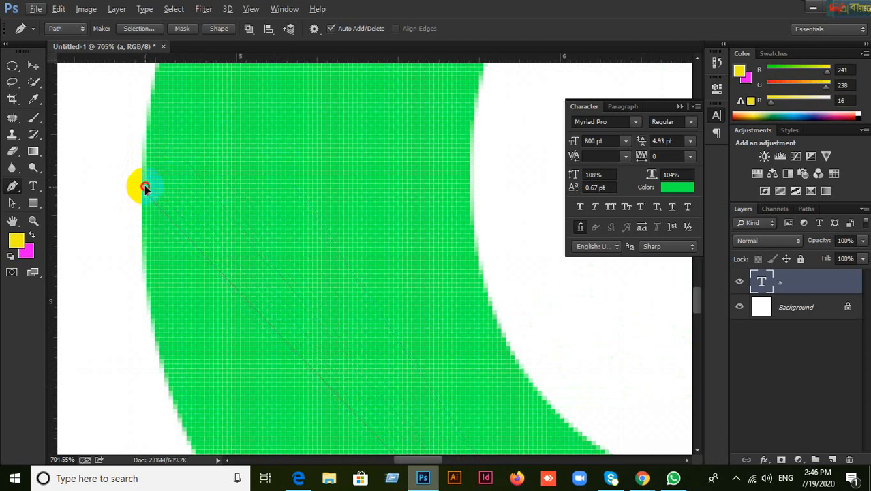
drag(145, 186, 146, 179)
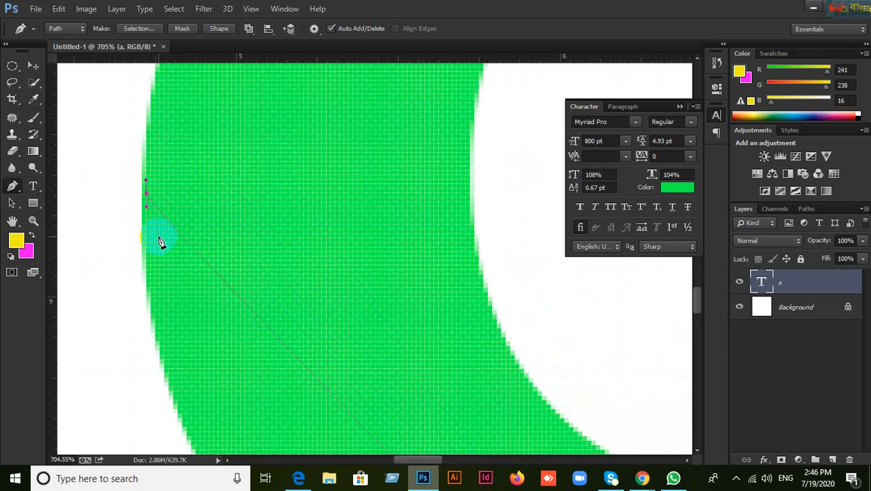
scroll(158, 242, down, 6)
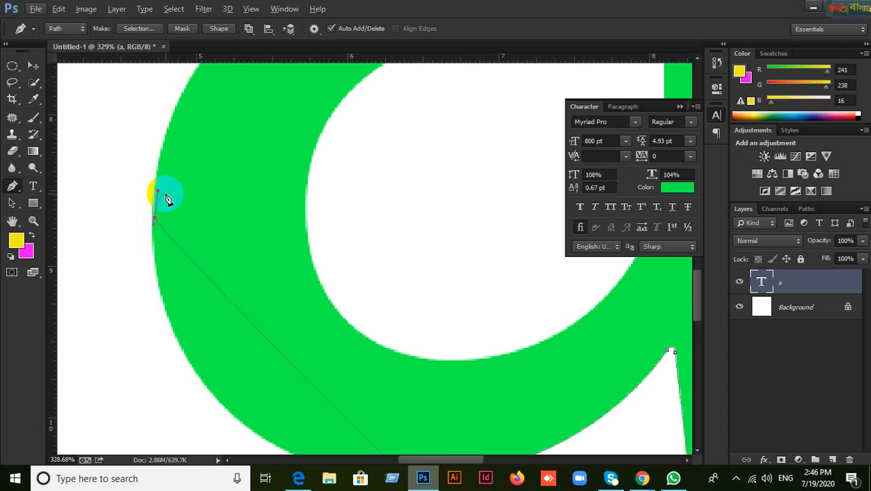
drag(154, 215, 158, 171)
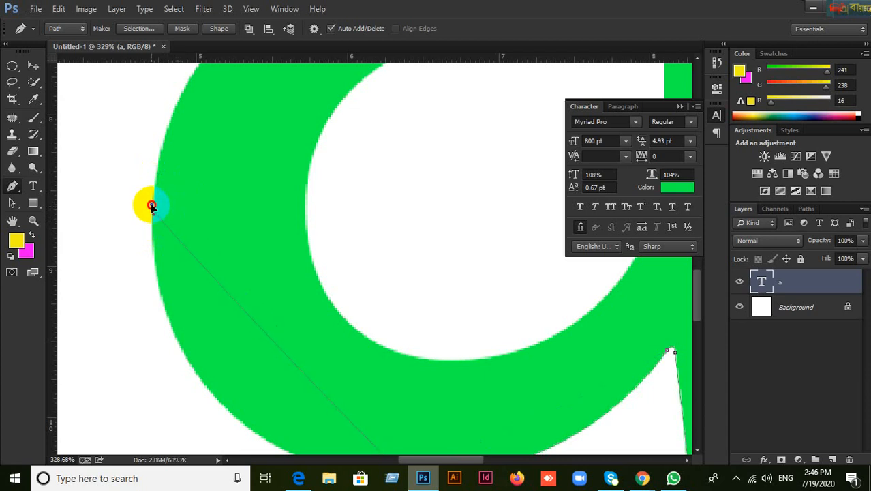
drag(152, 195, 154, 229)
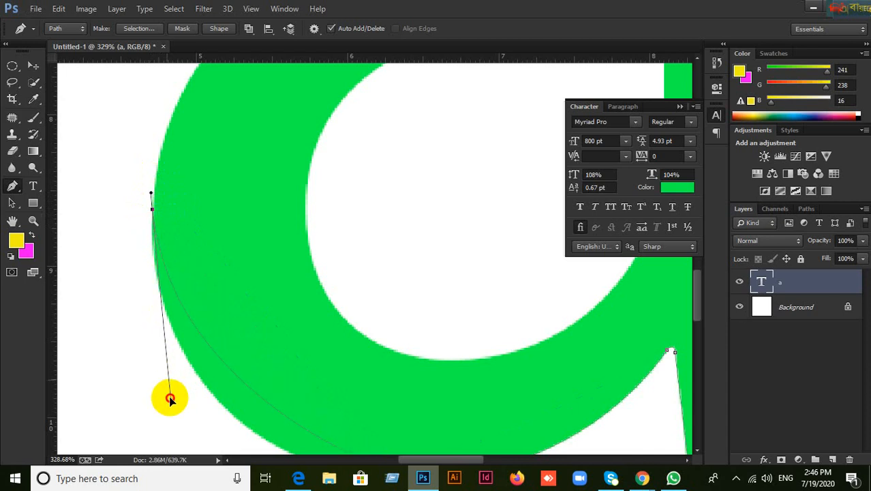
Step: Undo stray anchors and set a new curved anchor on the letter's outer left edge
scroll(159, 445, down, 3)
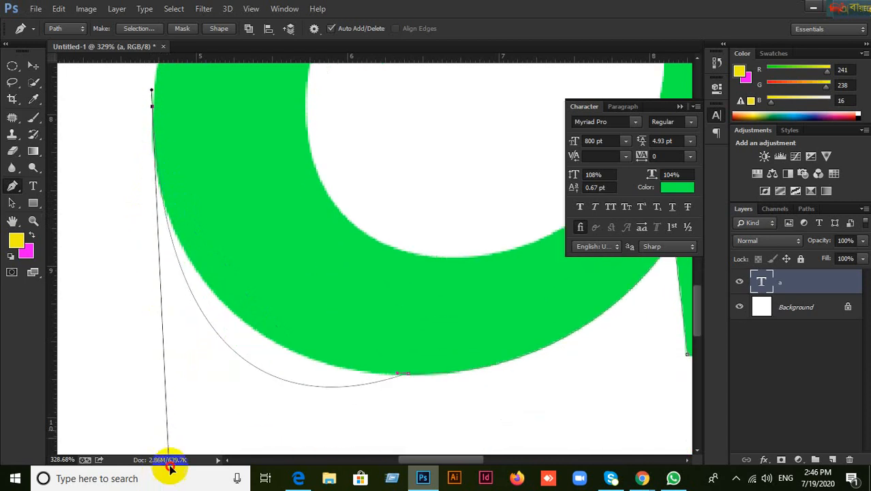
click(154, 373)
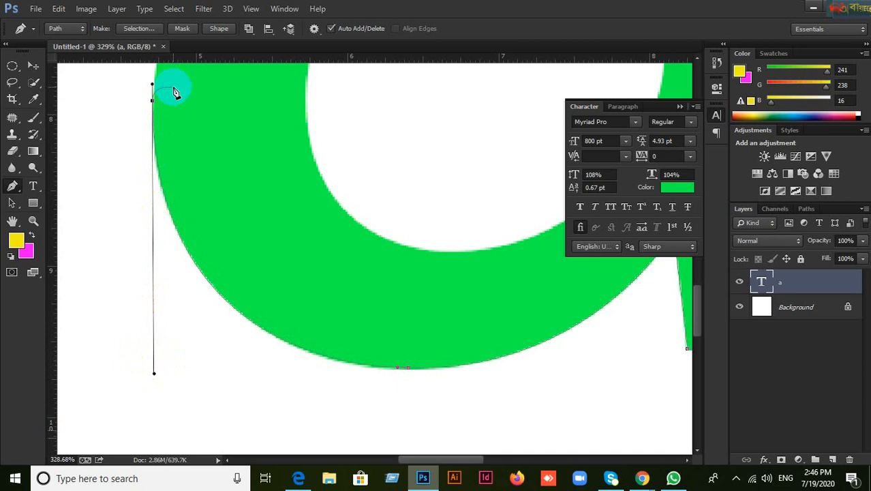
key(ctrl+alt+z)
key(ctrl+alt+z)
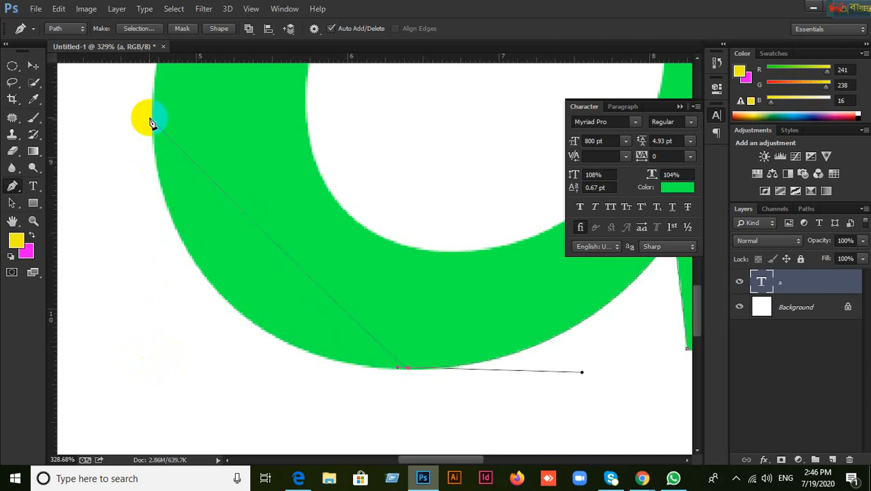
click(157, 176)
drag(158, 174, 214, 380)
Step: Place a curved anchor on the bowl's top edge, replacing a misplaced one
drag(208, 96, 210, 305)
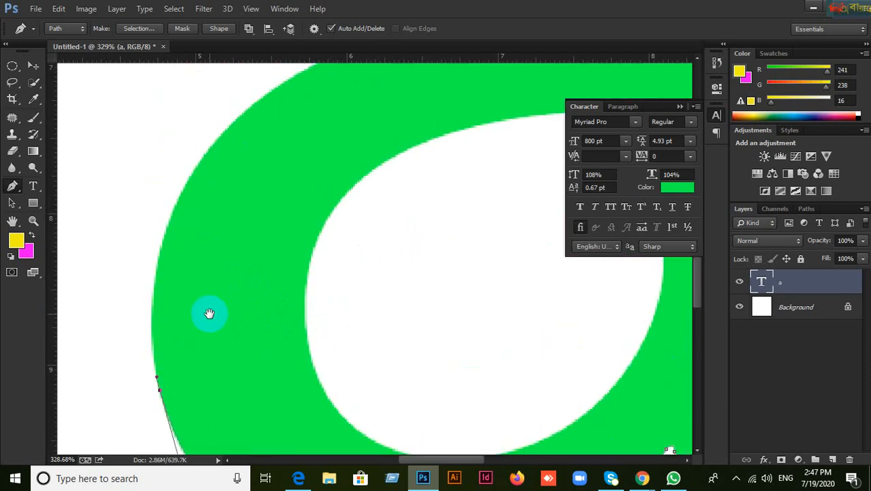
drag(329, 165, 309, 190)
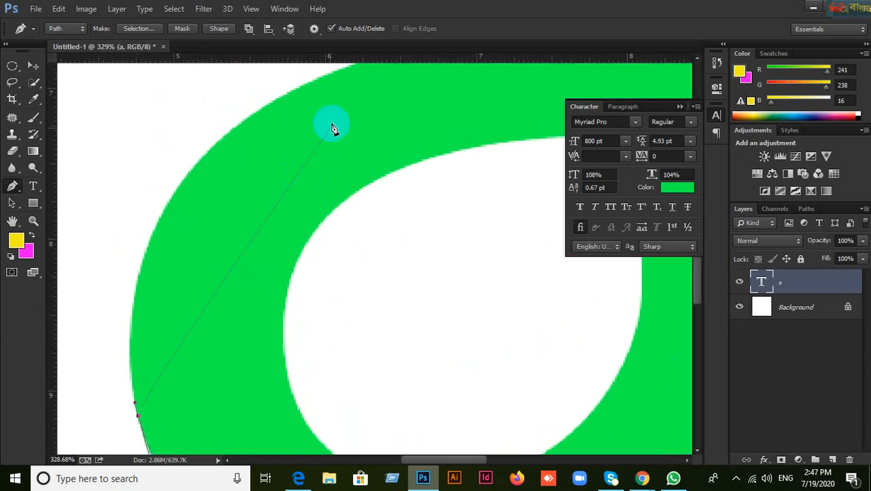
drag(273, 105, 293, 91)
key(ctrl+z)
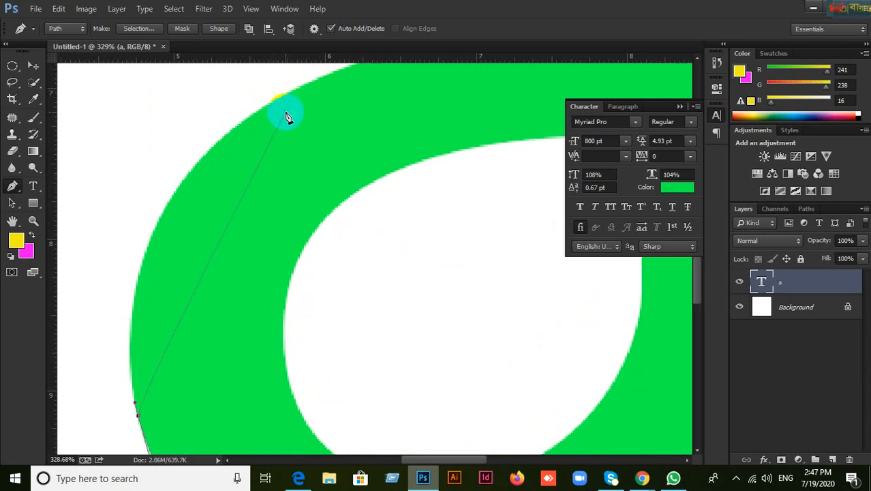
click(277, 99)
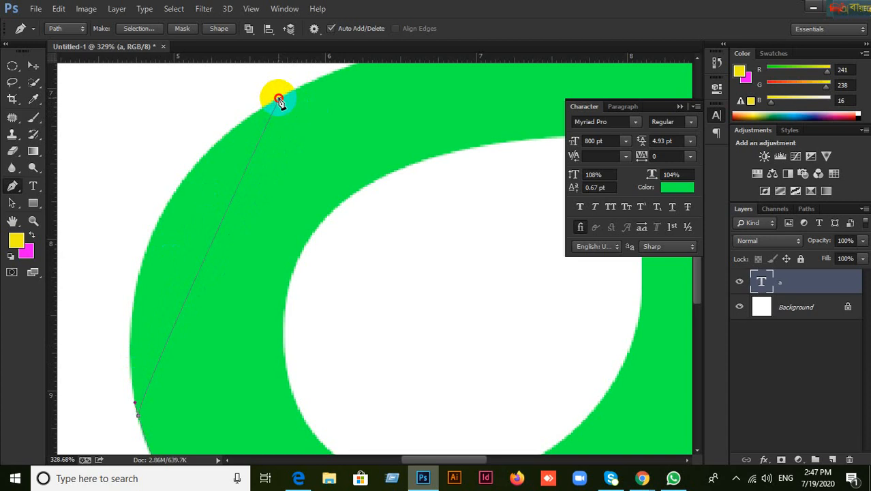
drag(285, 95, 325, 175)
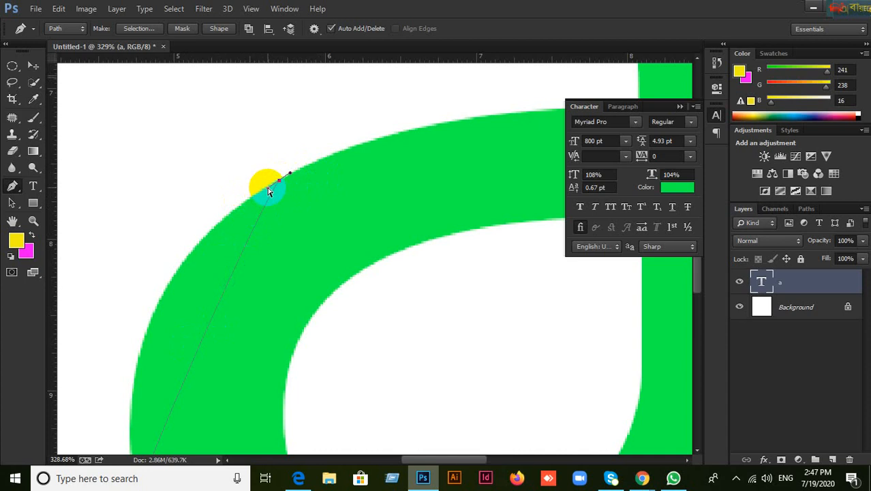
drag(268, 188, 240, 204)
drag(178, 257, 91, 281)
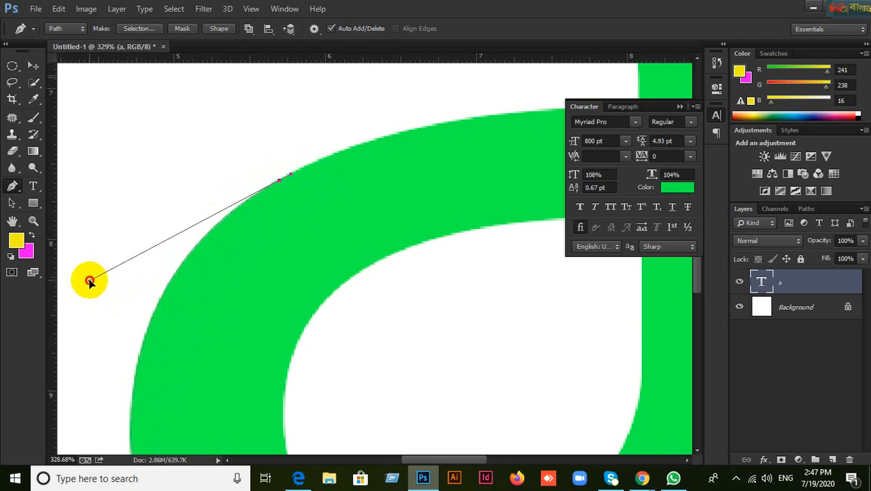
Step: Curve the path into the bowl-stem corner and break the end anchor's outgoing handle
drag(89, 281, 89, 281)
drag(463, 122, 313, 203)
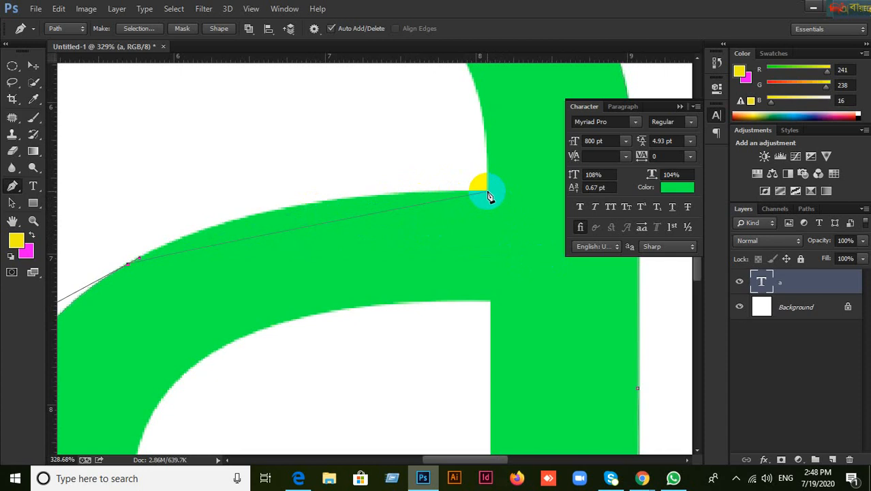
drag(492, 190, 500, 190)
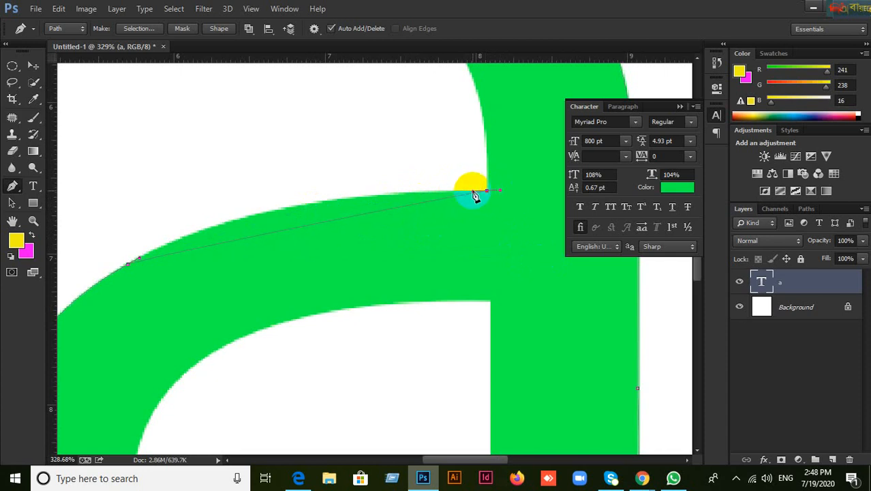
drag(472, 192, 413, 189)
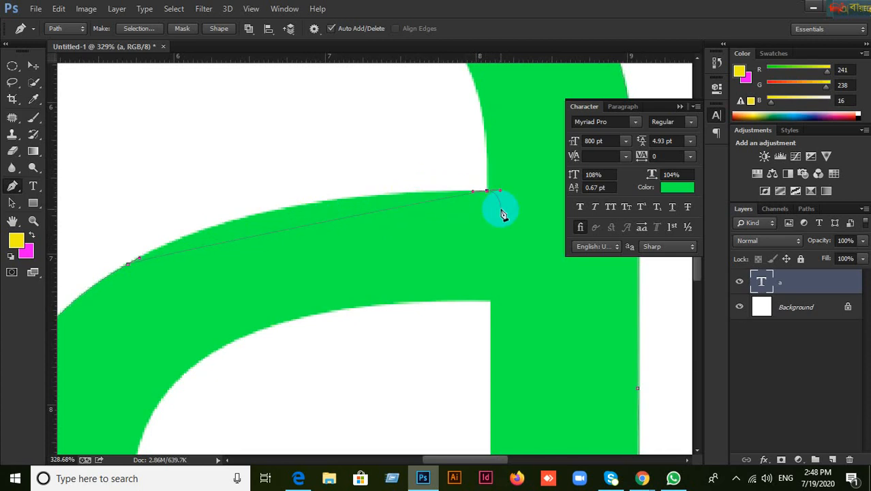
click(476, 194)
drag(474, 195, 236, 191)
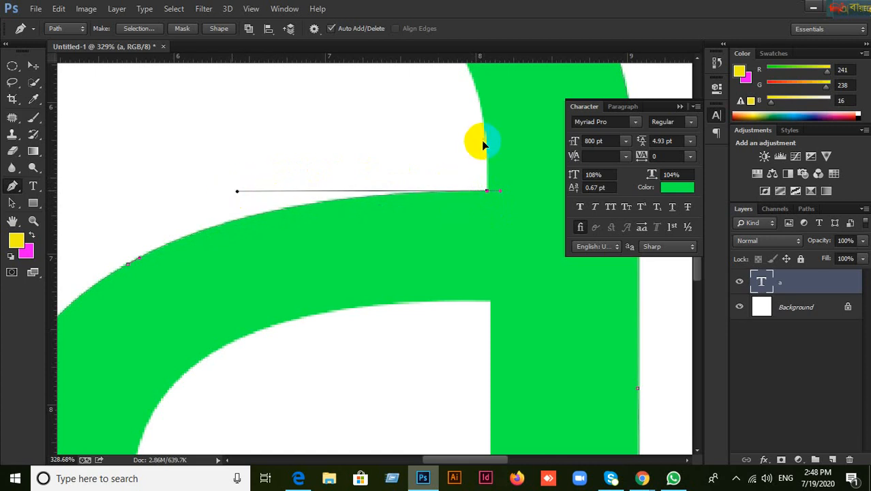
click(486, 193)
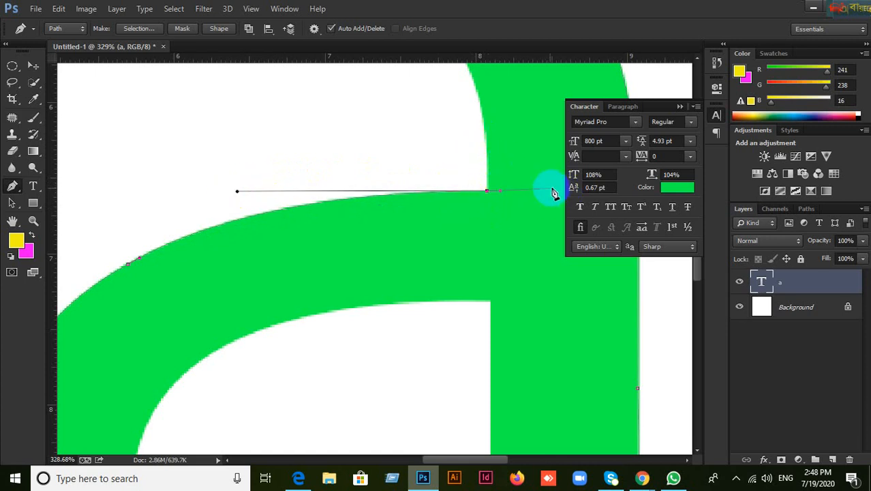
click(495, 102)
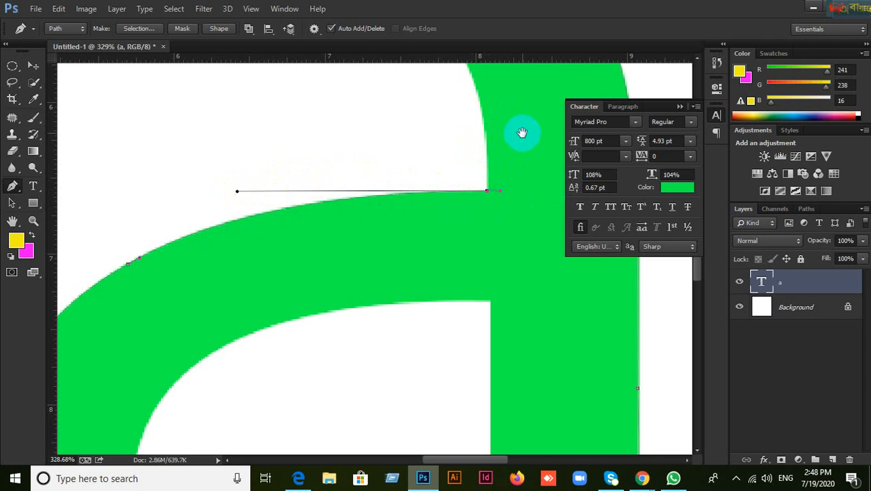
Step: Add a curved anchor at the top of the remaining curve
drag(520, 130, 513, 255)
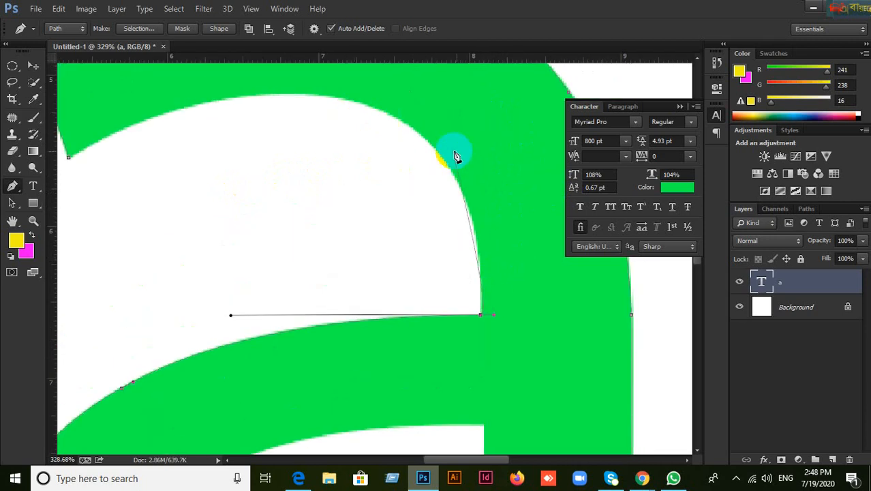
click(495, 315)
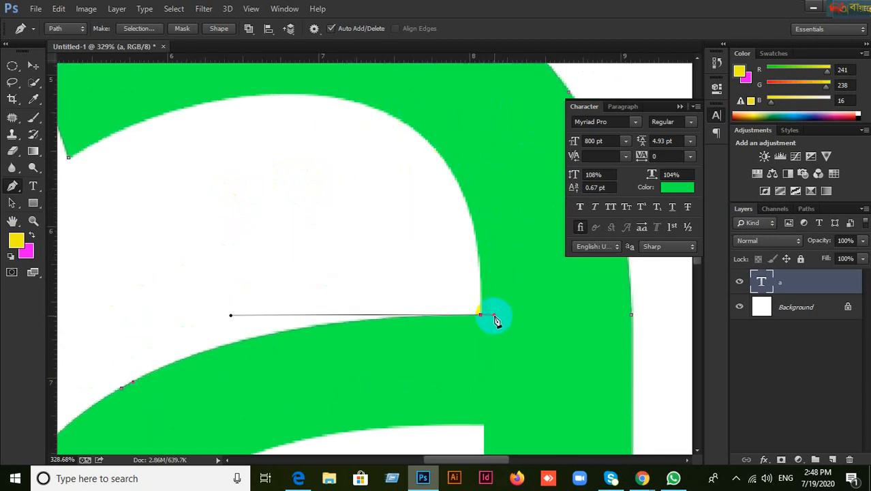
scroll(508, 328, up, 1)
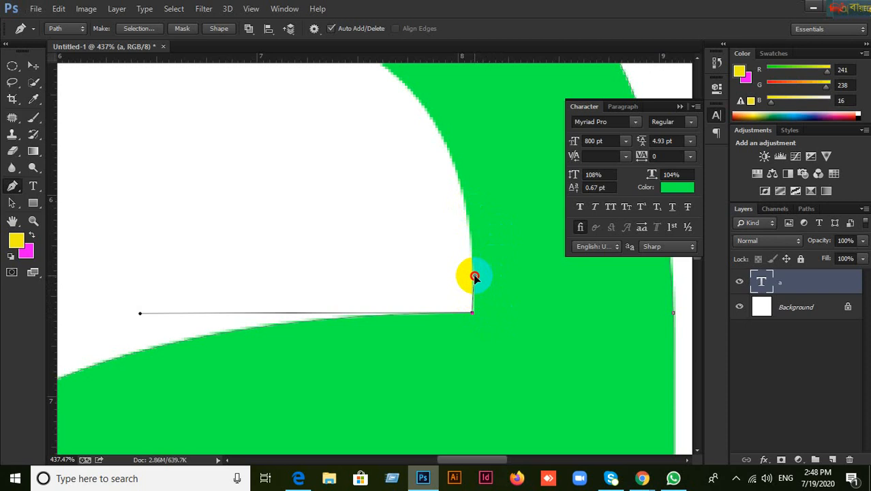
drag(464, 136, 520, 249)
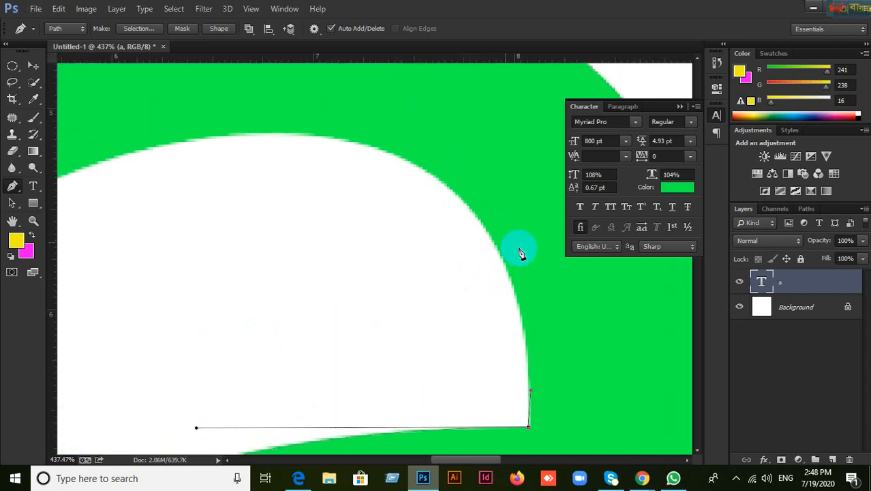
click(287, 134)
drag(287, 134, 550, 141)
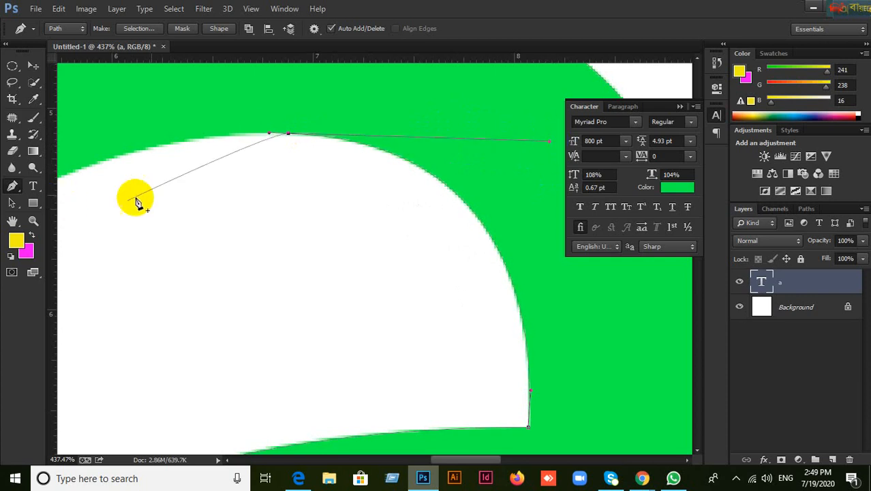
Step: Set a curved anchor at the left corner and close the path on the starting anchor
drag(178, 176, 389, 170)
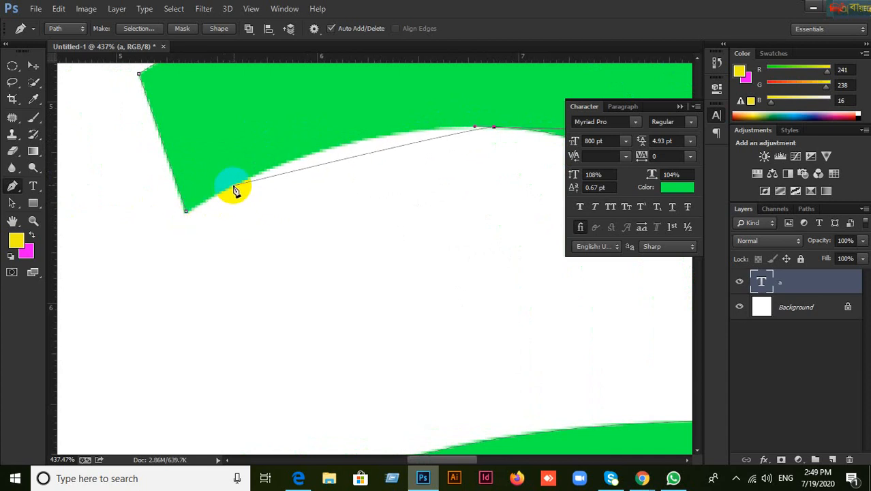
drag(234, 185, 226, 192)
key(ctrl+z)
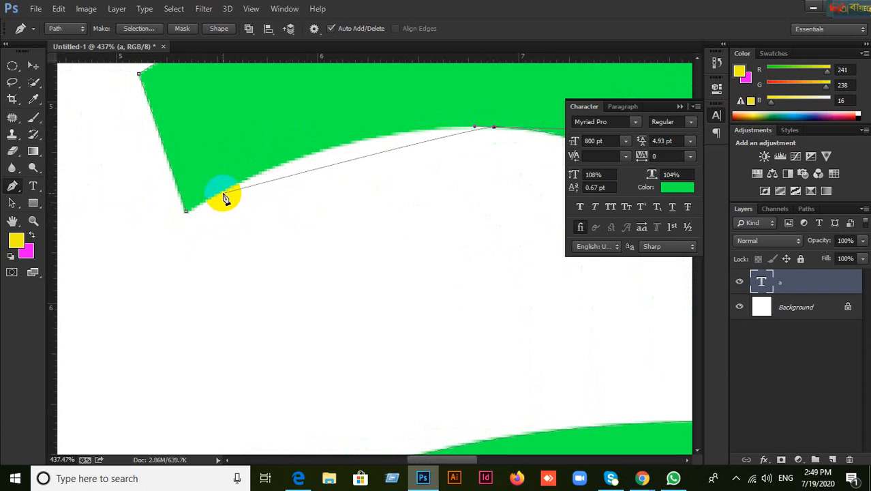
drag(221, 192, 346, 123)
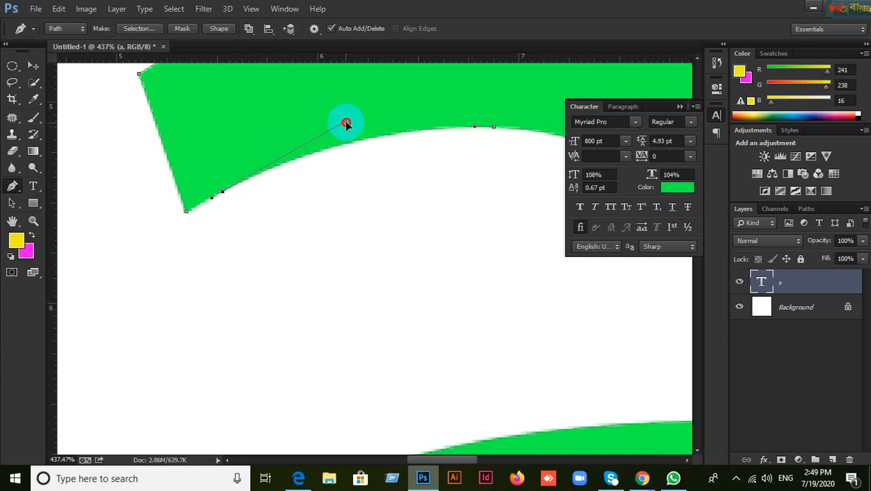
click(186, 214)
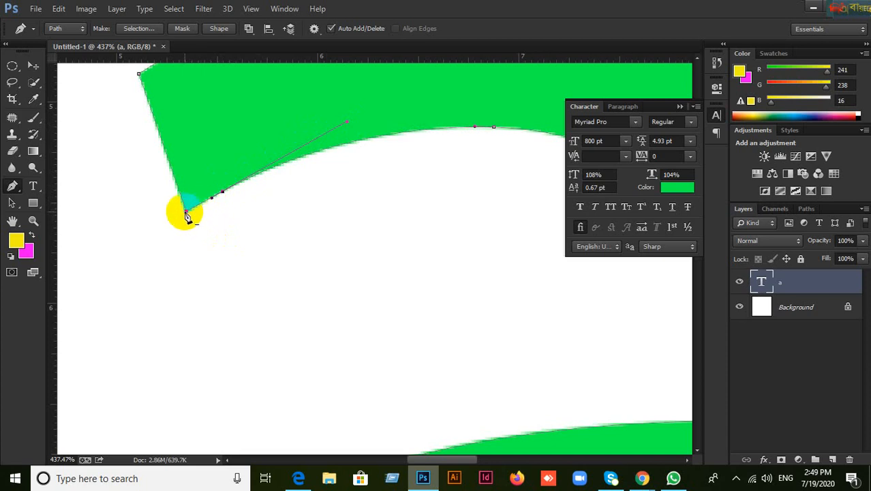
scroll(217, 251, down, 10)
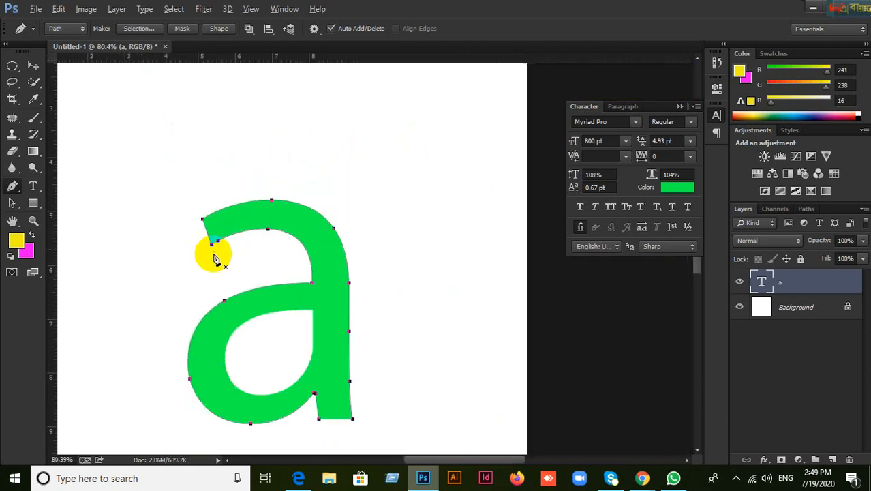
scroll(270, 349, up, 2)
key(space)
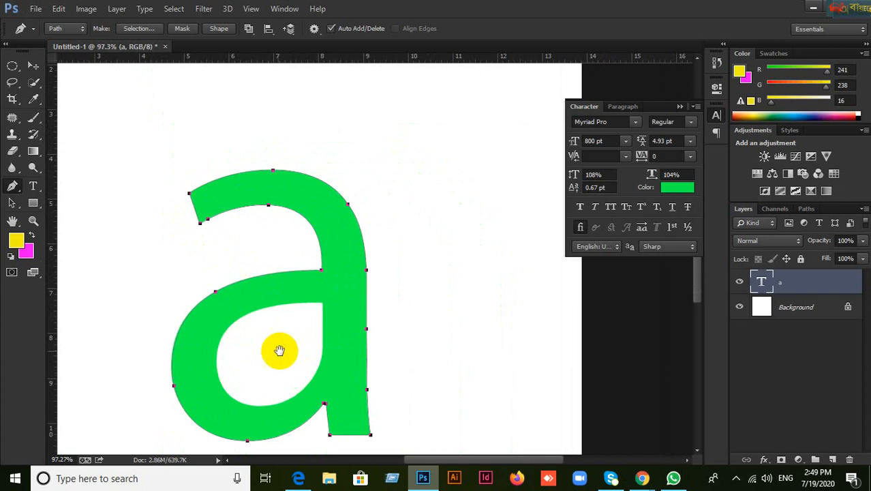
drag(289, 294, 326, 207)
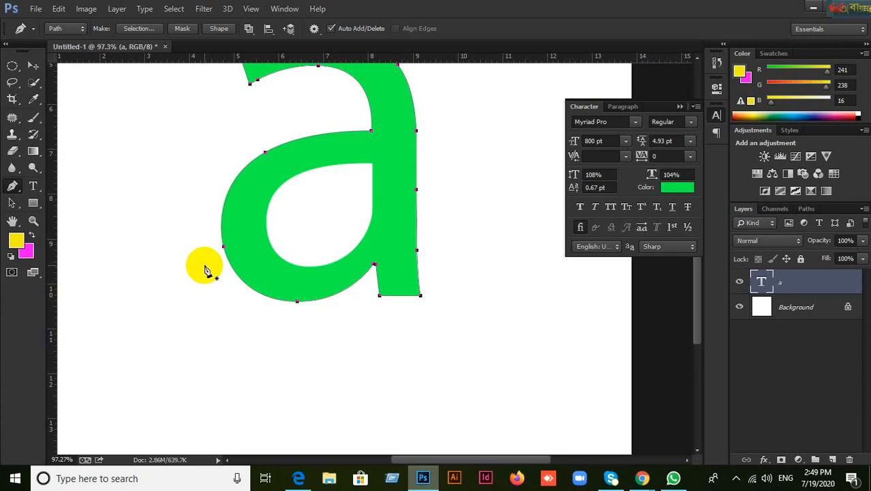
mouse_move(643, 478)
click(598, 443)
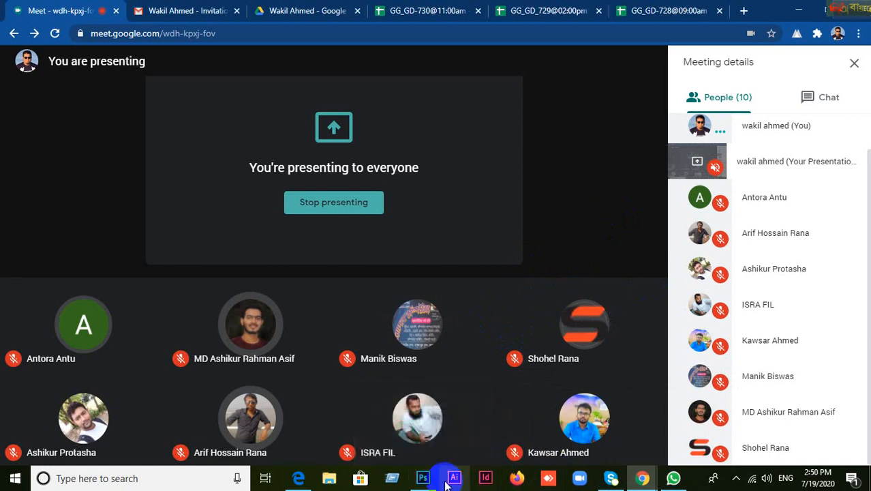
mouse_move(423, 478)
click(428, 443)
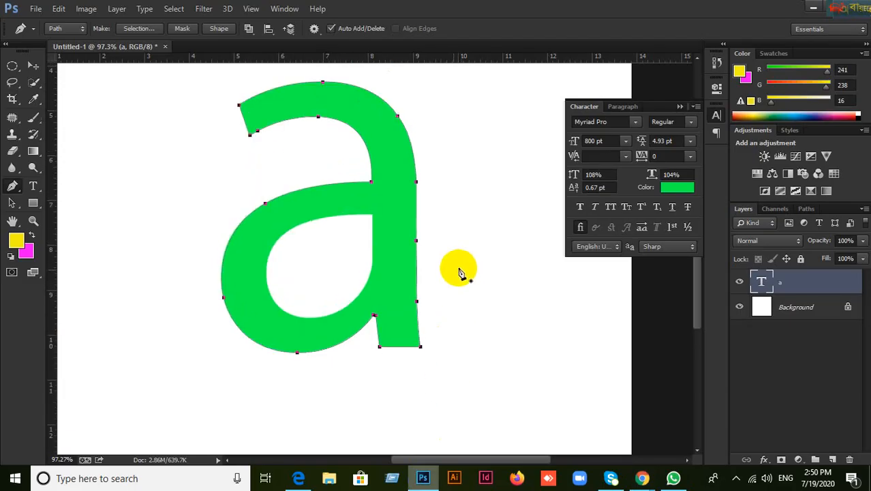
scroll(364, 246, up, 4)
scroll(368, 242, down, 2)
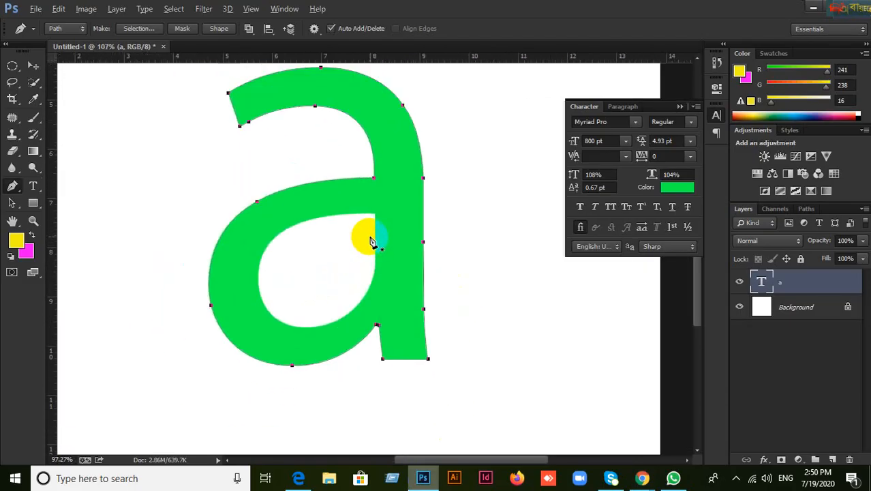
scroll(371, 243, down, 2)
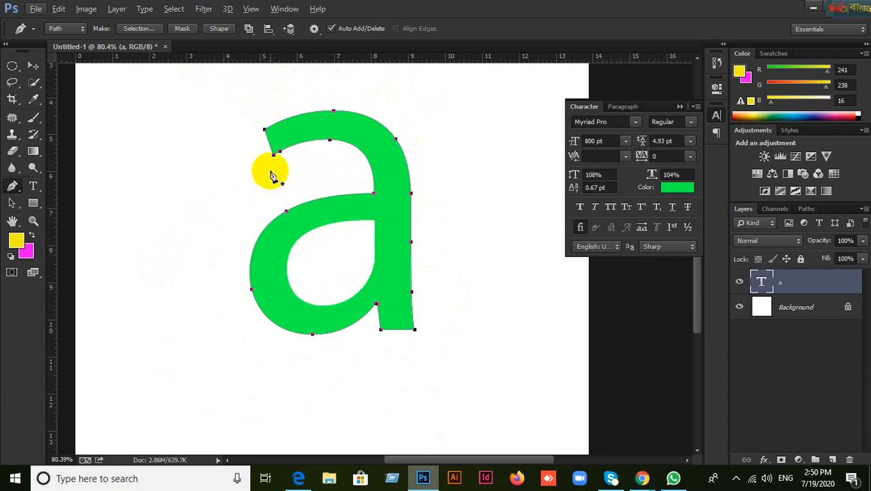
click(642, 480)
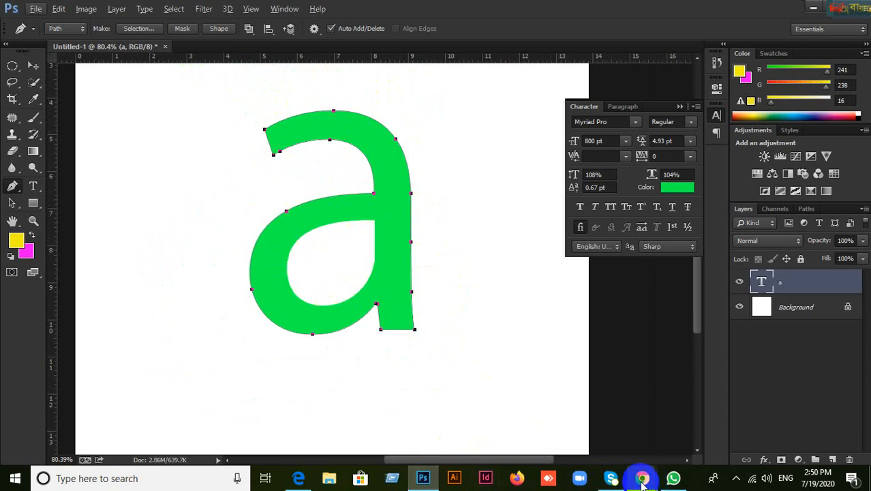
click(573, 428)
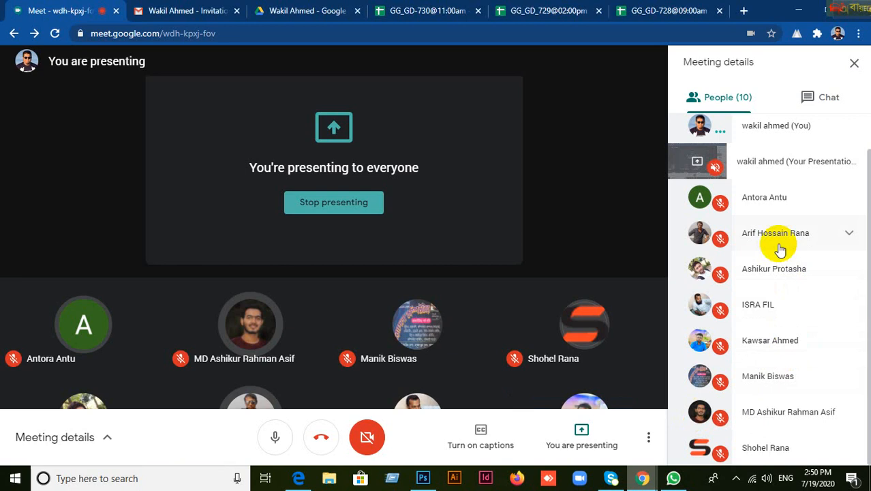
click(436, 480)
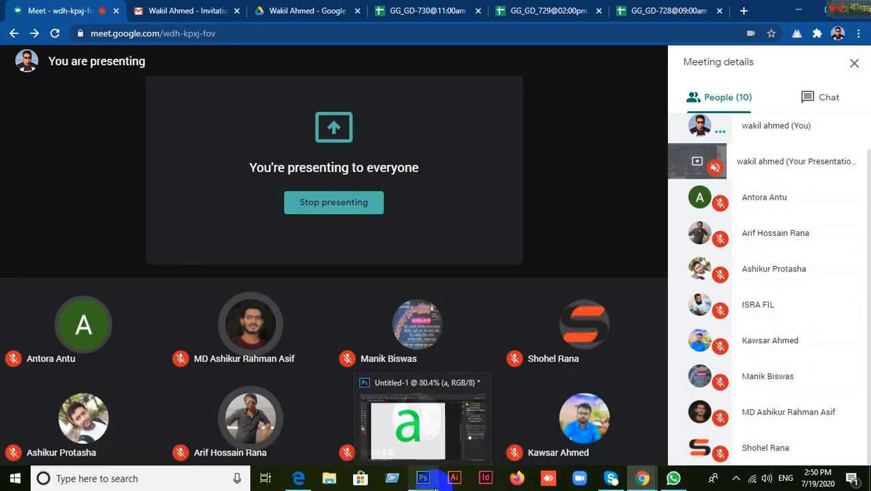
scroll(371, 227, up, 2)
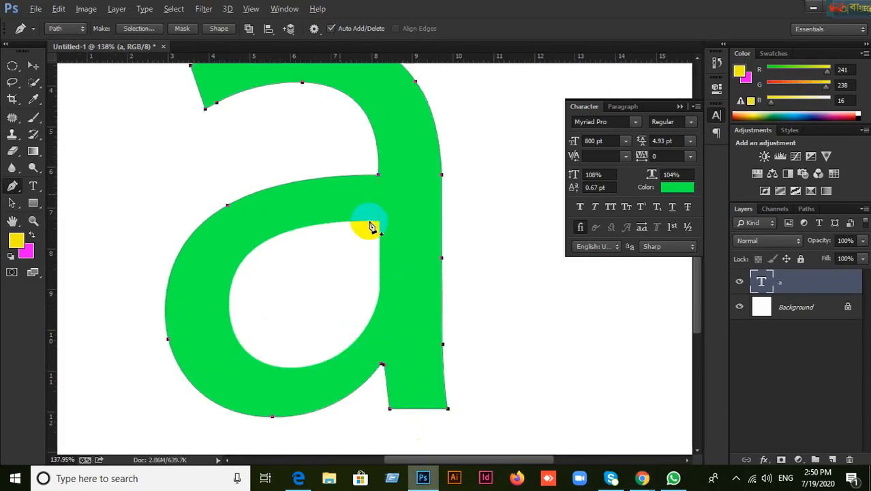
Step: Choose Exclude Overlapping Shapes from the Path Operations dropdown
scroll(372, 227, up, 2)
scroll(371, 227, down, 1)
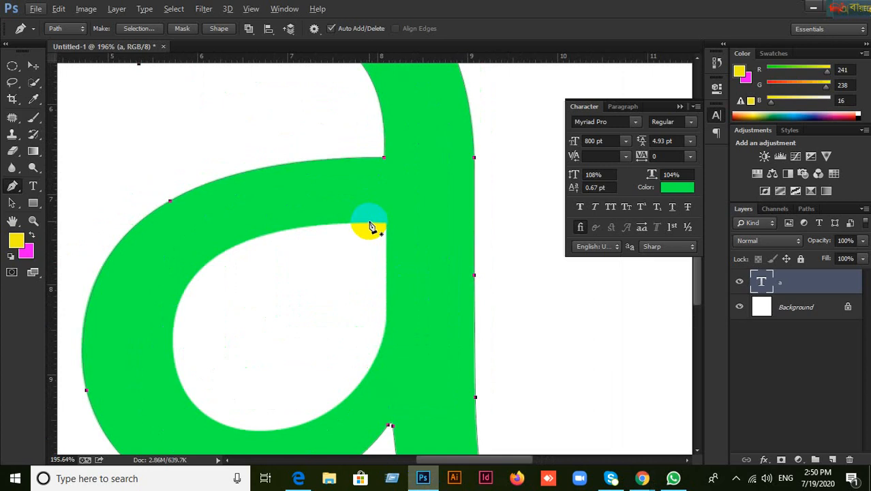
scroll(371, 227, down, 3)
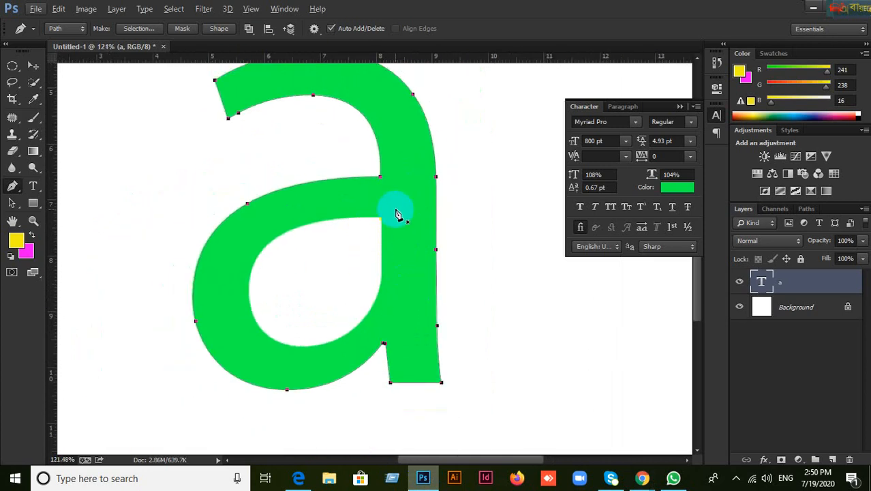
scroll(399, 214, down, 1)
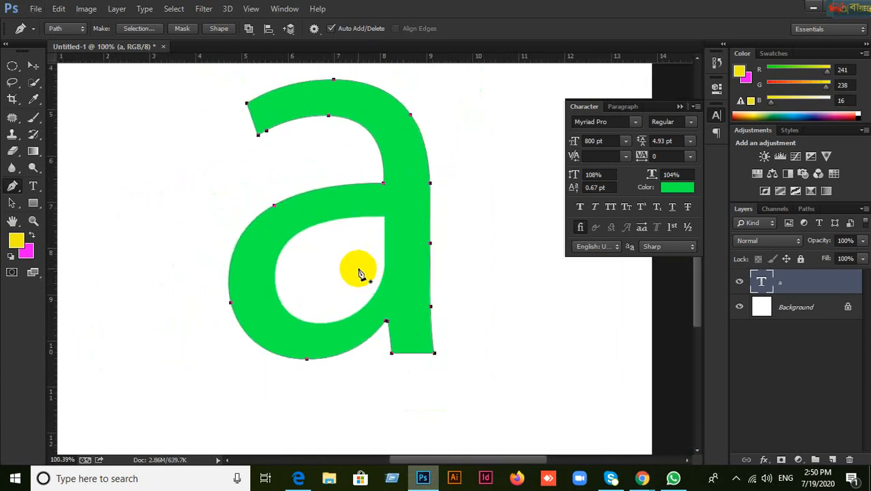
click(249, 31)
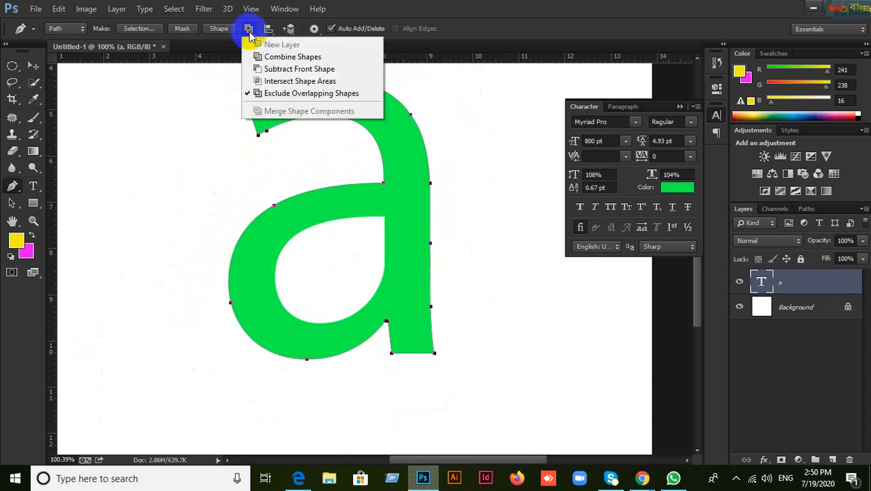
click(328, 99)
scroll(399, 229, up, 2)
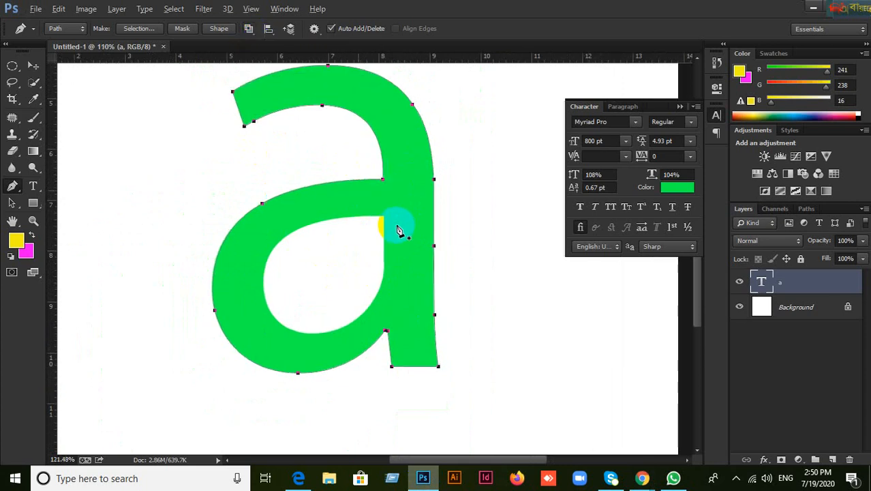
scroll(399, 230, down, 2)
click(249, 30)
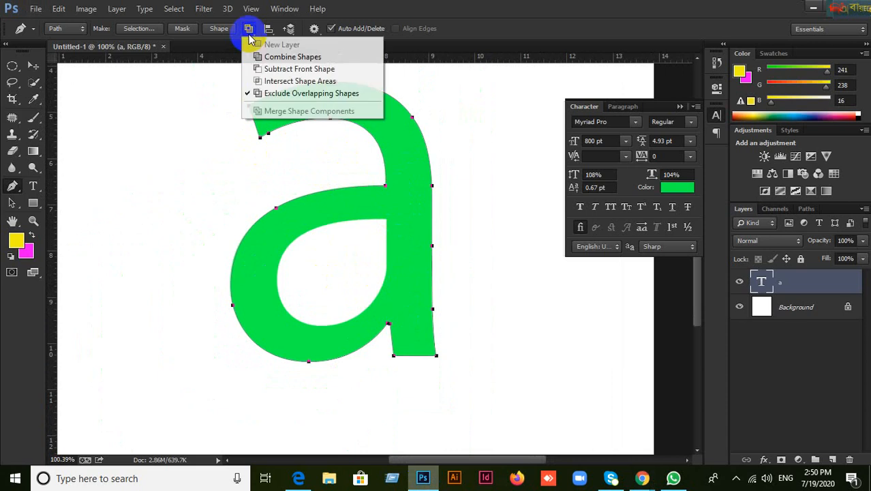
click(280, 96)
Step: Zoom in on the inner corner of the letter's bowl
scroll(394, 219, up, 4)
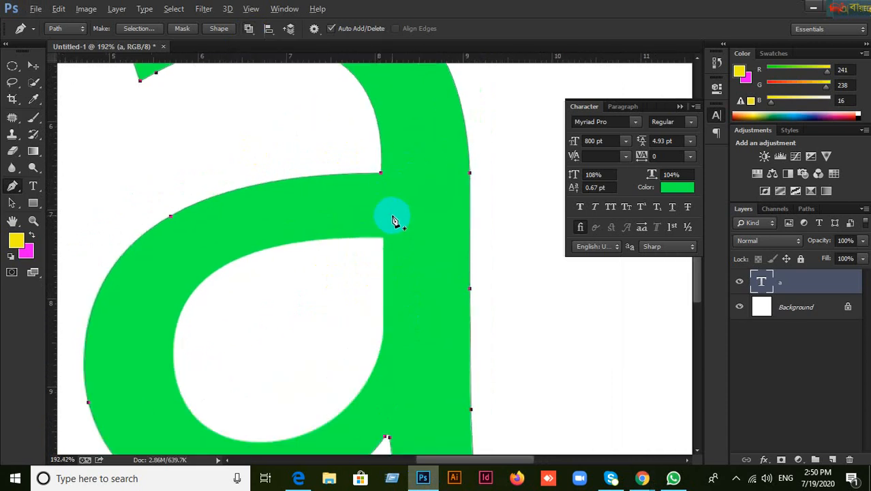
drag(411, 262, 482, 213)
drag(440, 237, 420, 208)
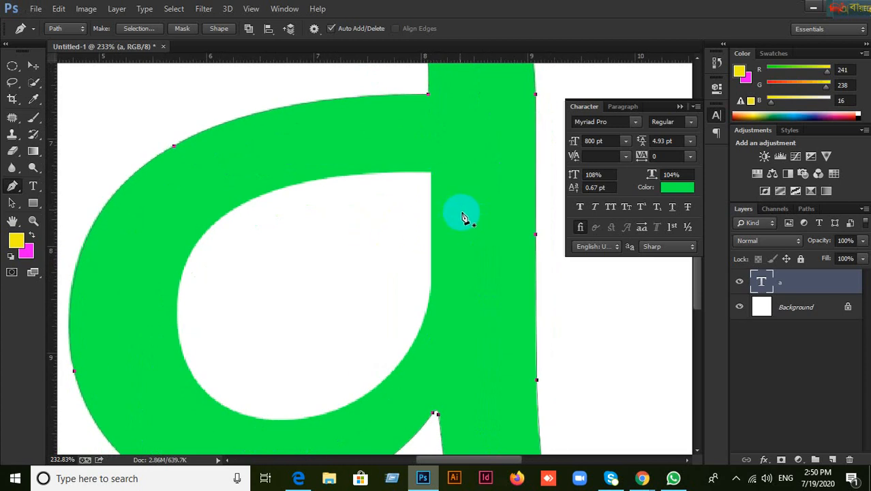
scroll(446, 235, up, 4)
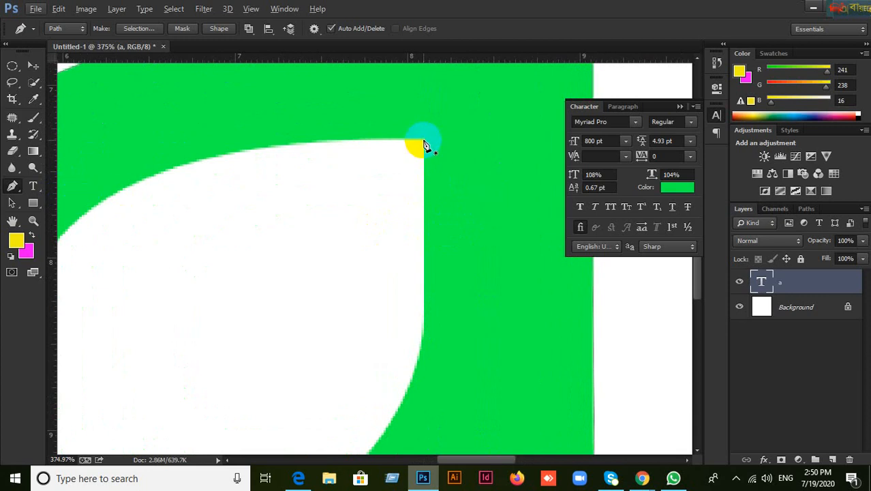
Step: Start a new subpath at the counter's top-right corner, with an anchor down its right edge
click(425, 141)
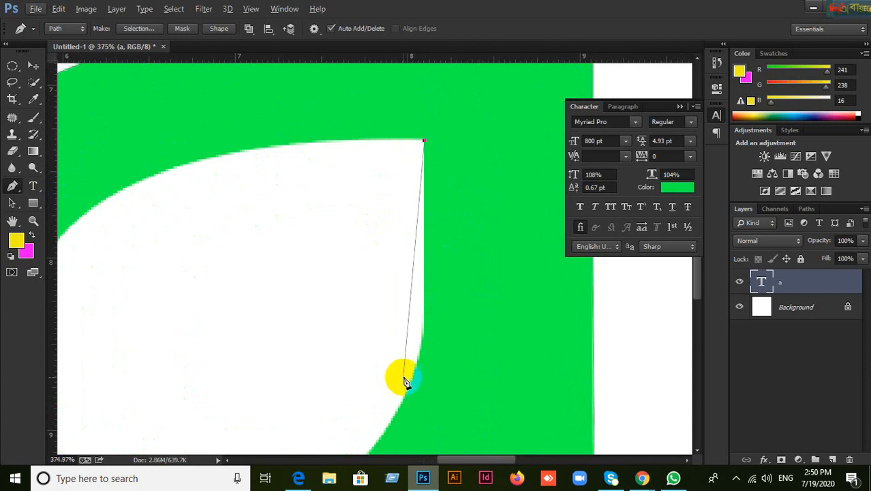
click(424, 304)
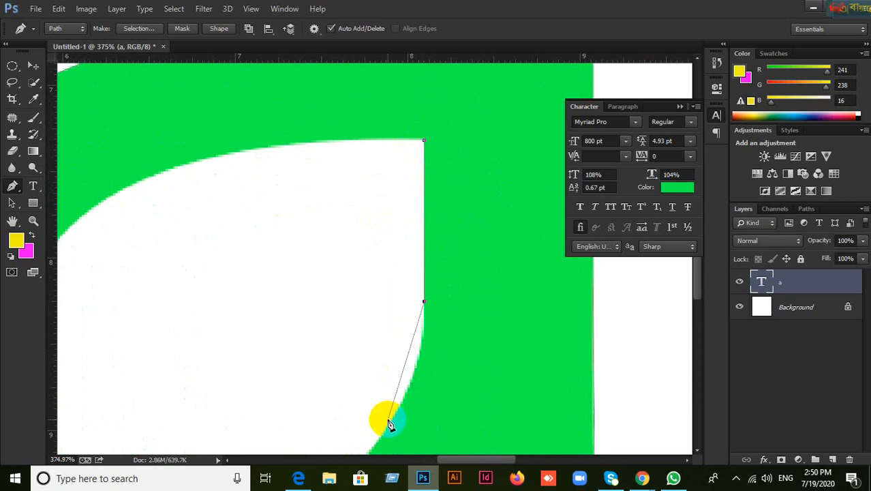
drag(443, 390, 473, 226)
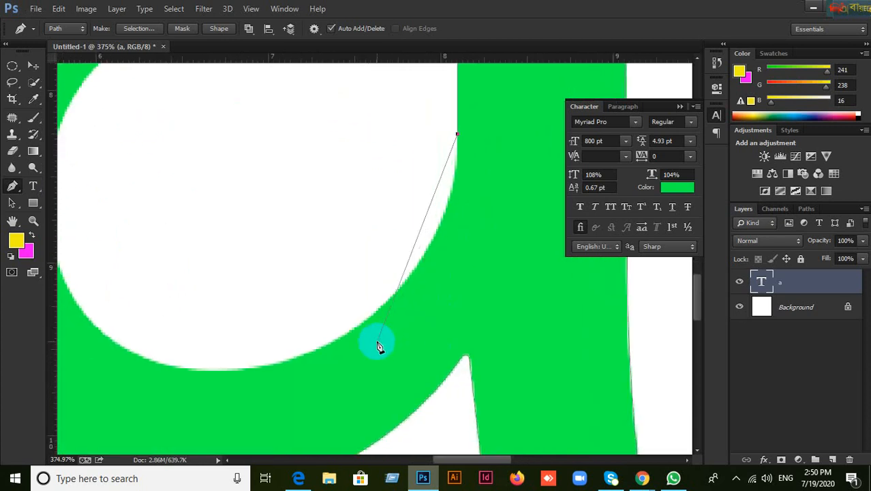
Step: Add a curved anchor on the counter's lower curve, bending it to hug the letter edge
click(363, 324)
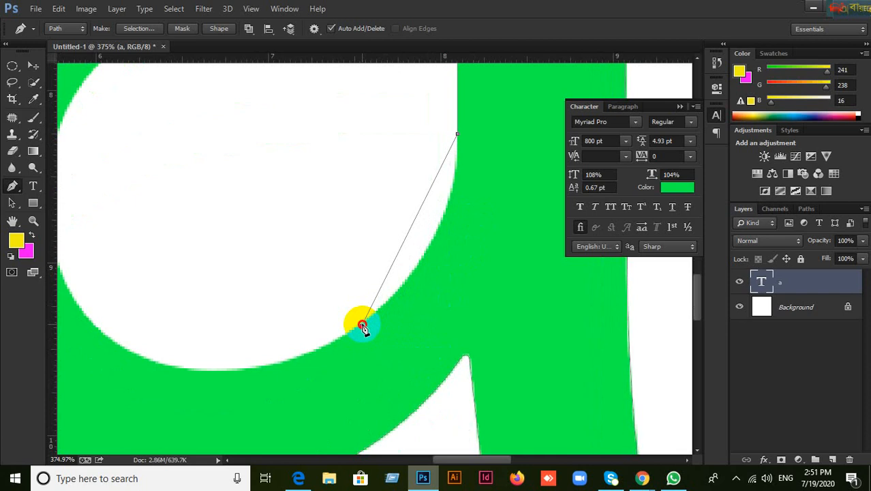
drag(362, 325, 358, 327)
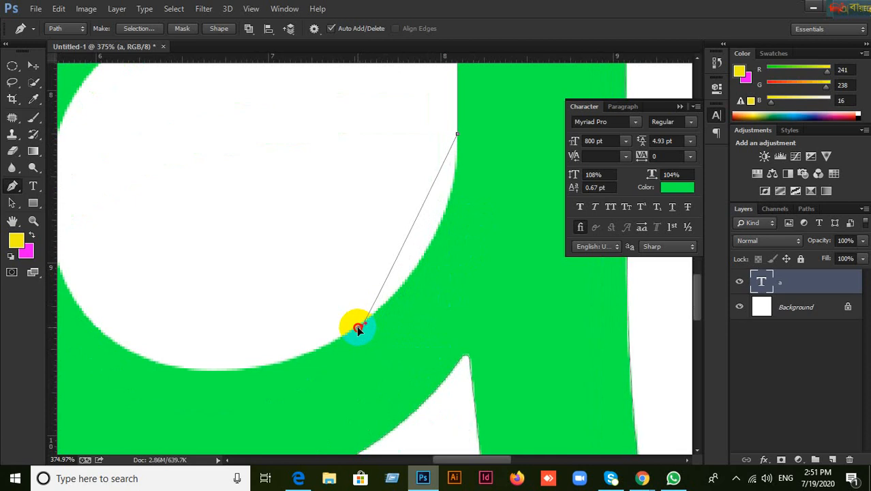
drag(358, 328, 350, 333)
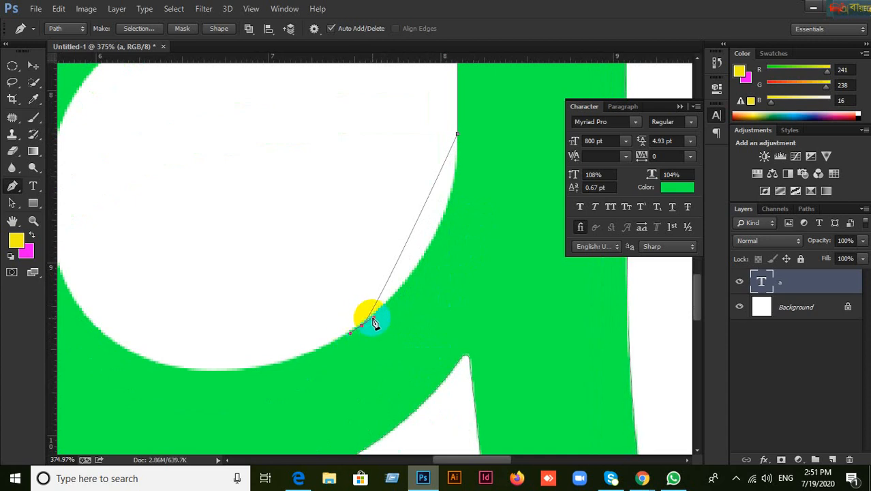
scroll(372, 317, up, 2)
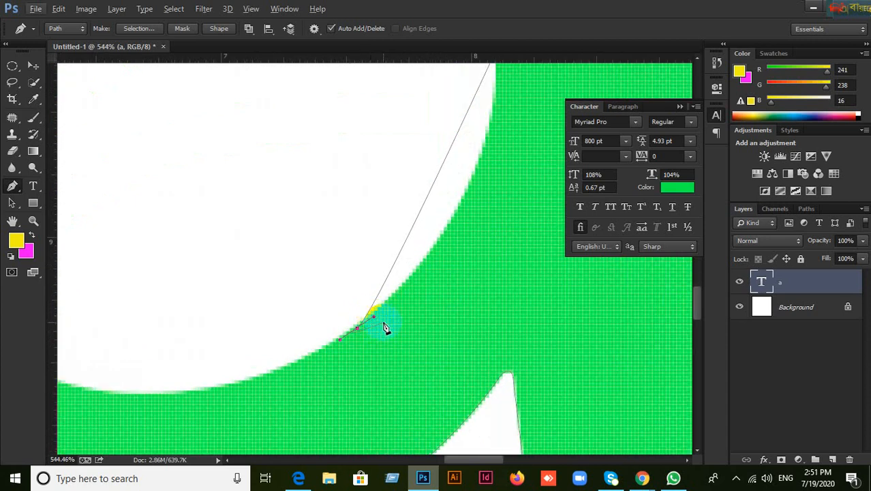
scroll(384, 327, down, 1)
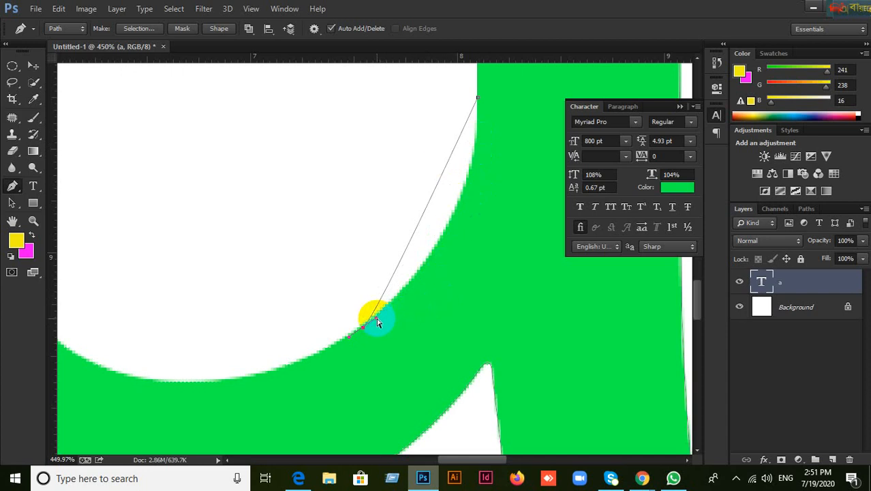
drag(377, 320, 489, 225)
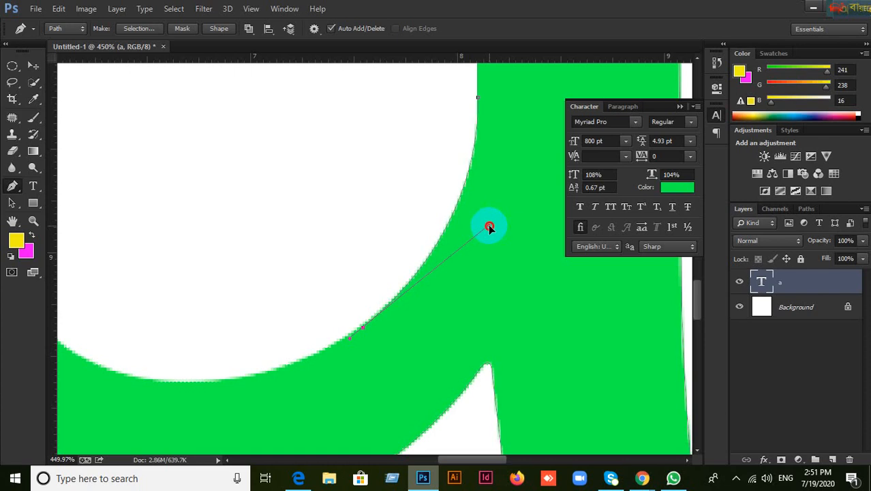
drag(488, 229, 488, 229)
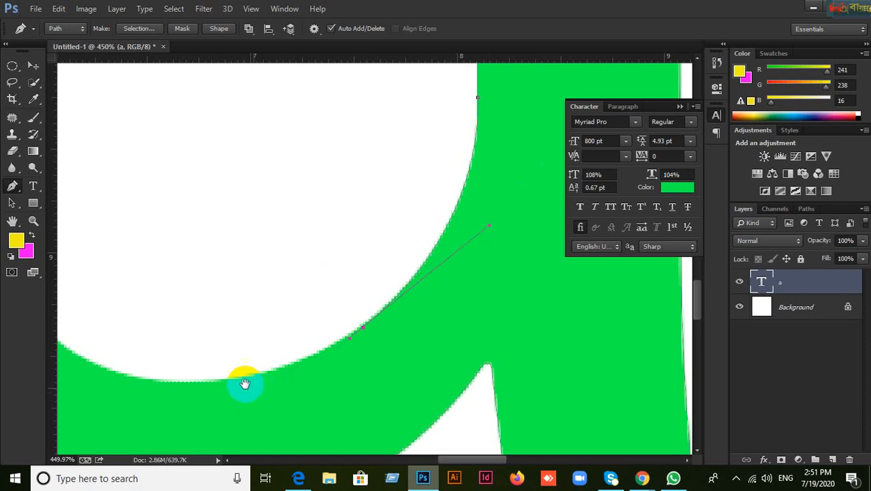
Step: Place a curved anchor at the counter's bottom and continue the path toward its lower left
drag(244, 383, 407, 376)
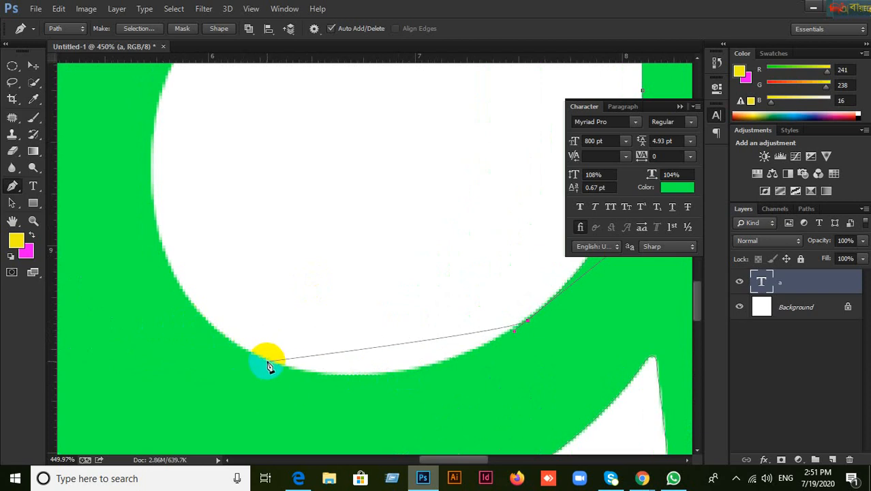
drag(268, 362, 253, 355)
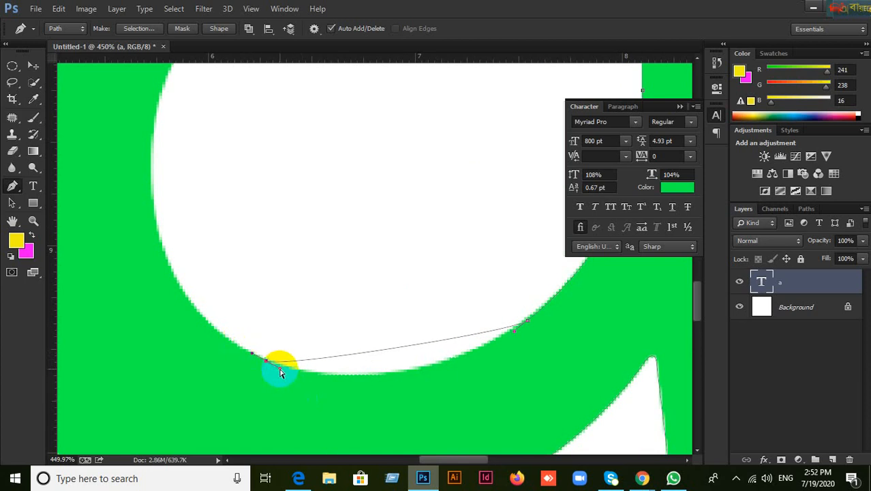
click(279, 370)
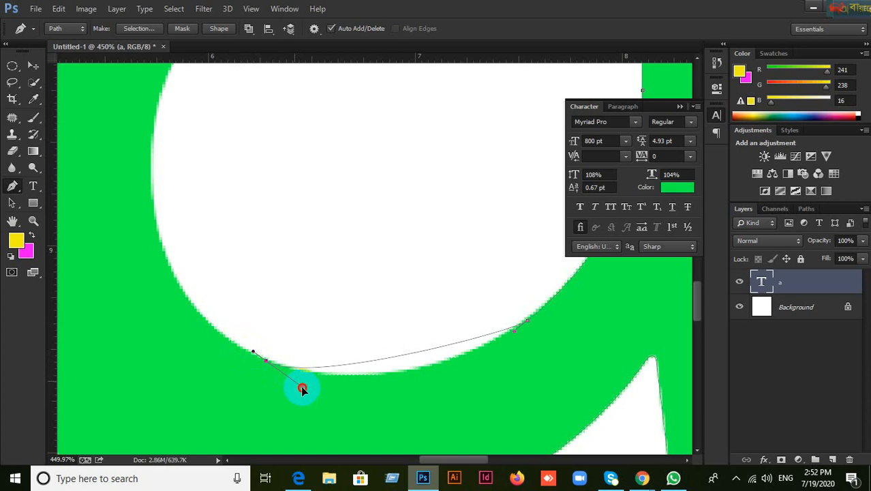
click(398, 408)
drag(208, 202, 242, 261)
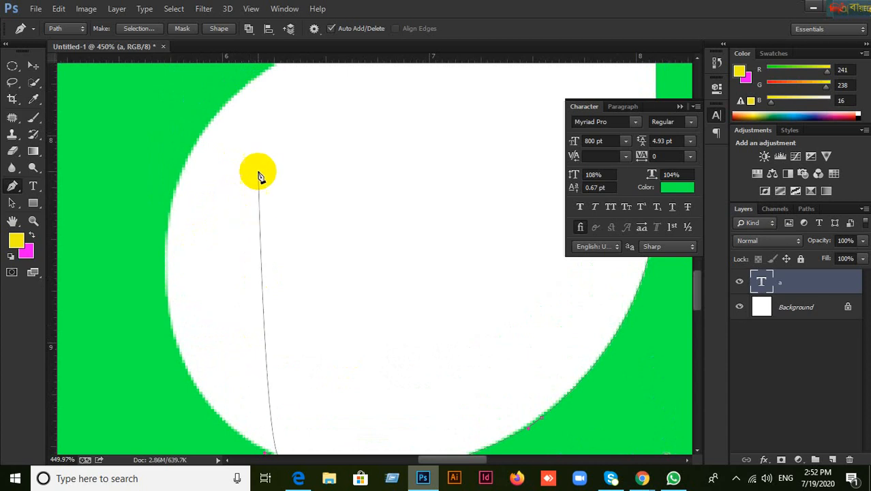
Step: Add curved anchors up the counter's left edge, then undo the three misplaced ones
click(183, 176)
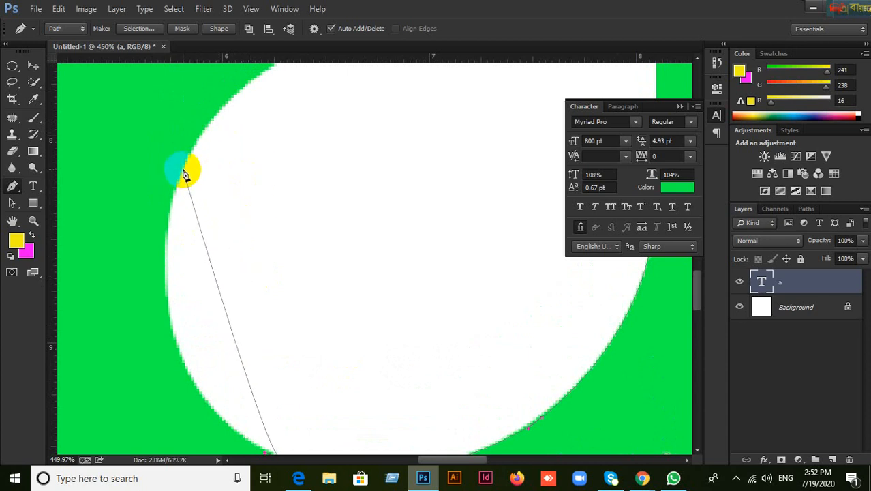
mouse_move(245, 206)
mouse_down()
mouse_move(236, 188)
mouse_move(233, 196)
mouse_up()
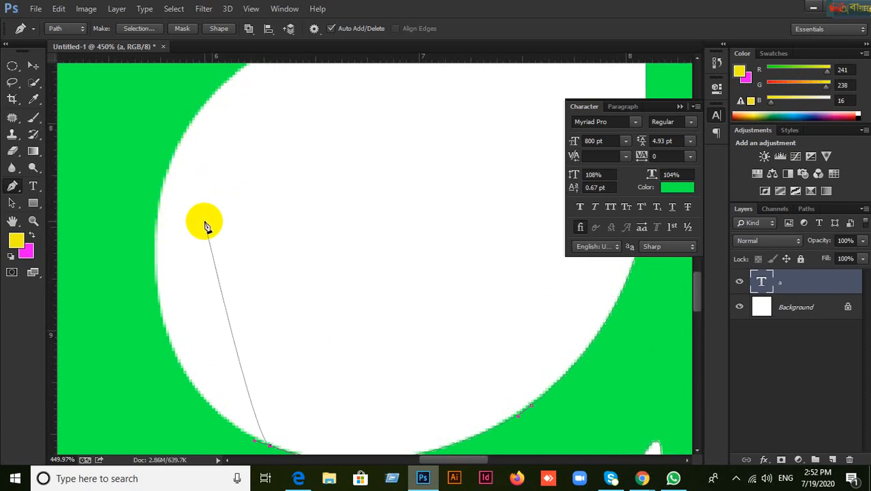
click(184, 370)
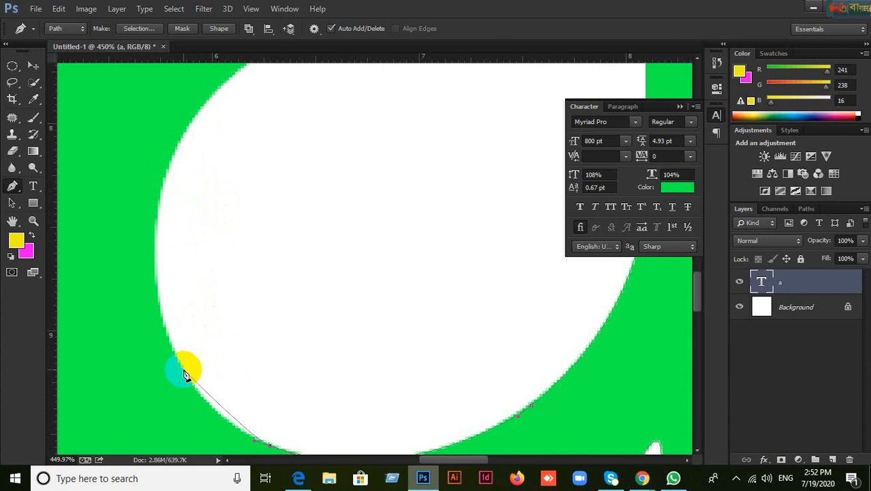
drag(184, 371, 171, 345)
drag(155, 259, 156, 211)
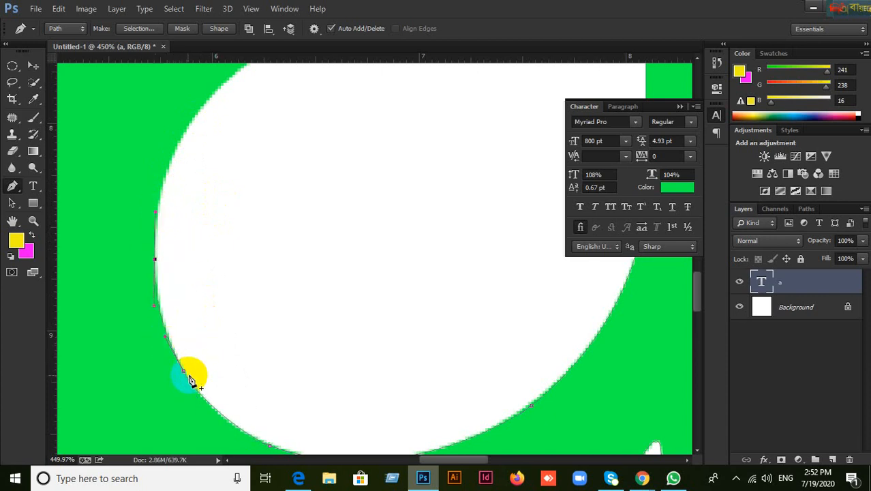
drag(176, 159, 185, 128)
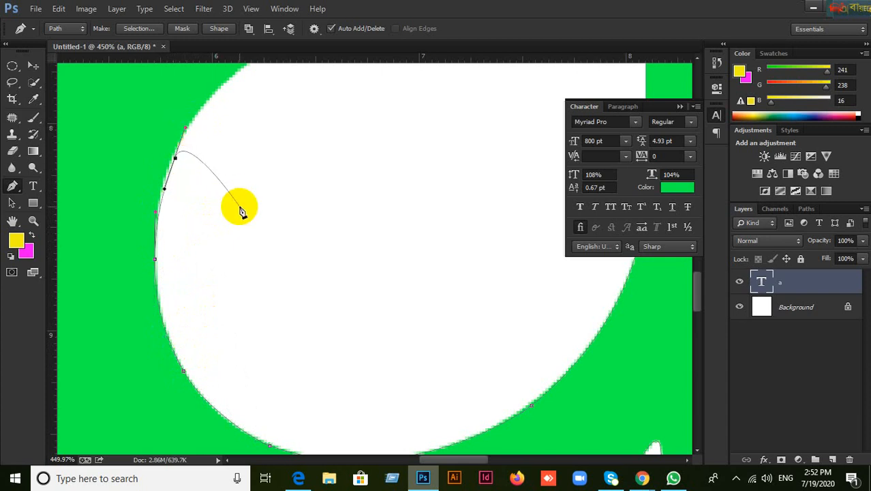
key(ctrl+alt+z)
key(ctrl+alt+z)
key(ctrl+alt+z)
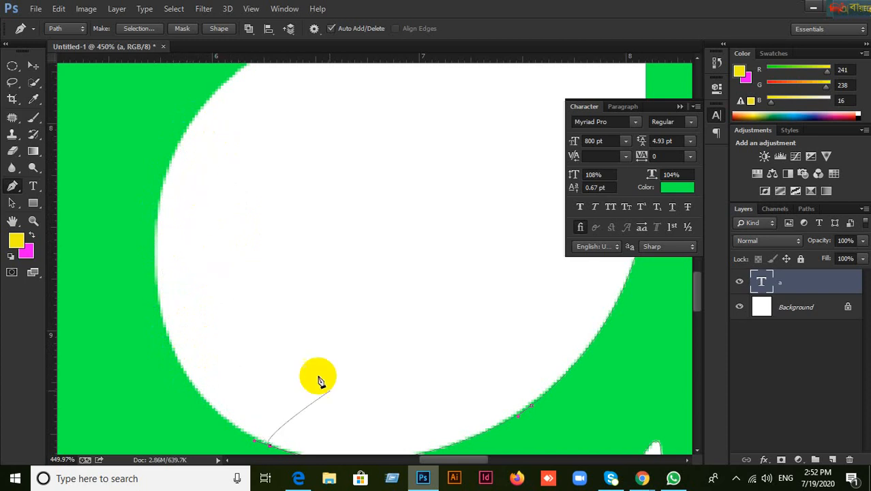
Step: Re-place anchors along the counter's left edge, undoing the bad handles and points
click(174, 163)
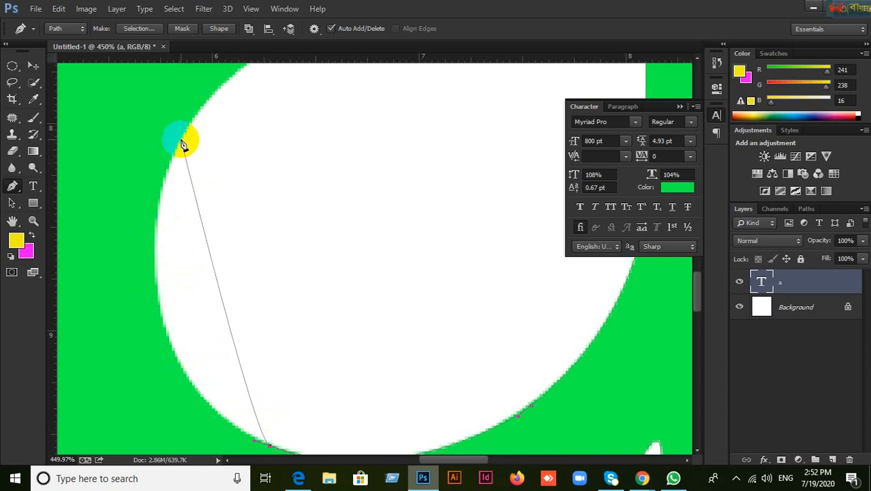
drag(180, 141, 188, 128)
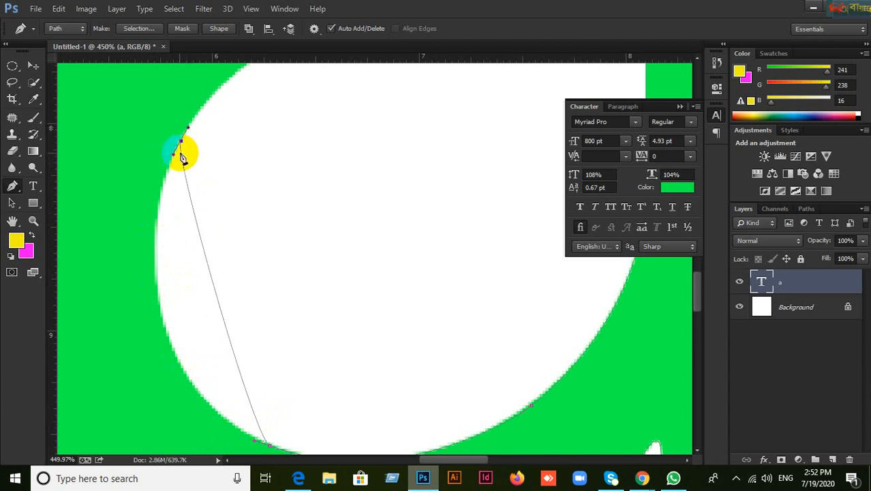
drag(174, 157, 95, 373)
key(ctrl+z)
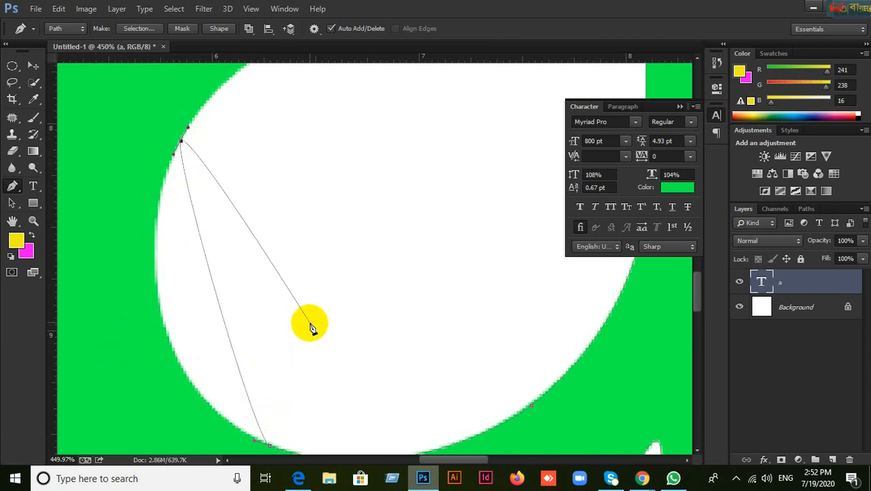
key(ctrl+alt+z)
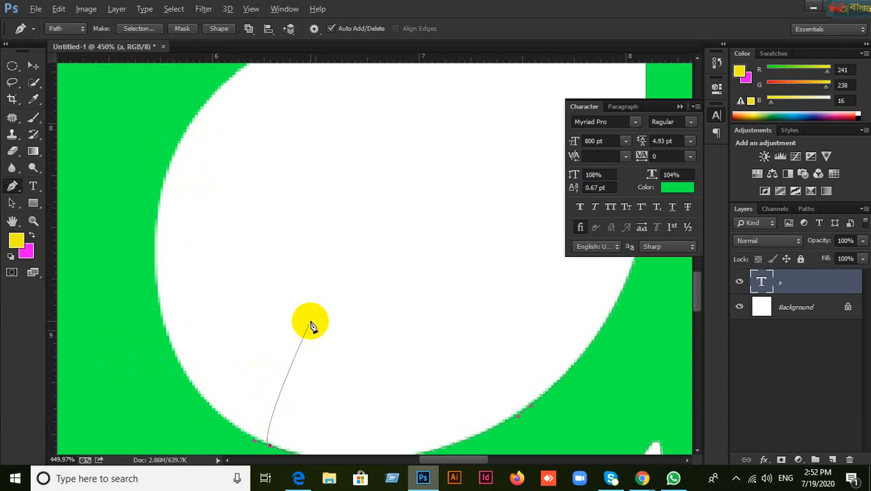
click(150, 290)
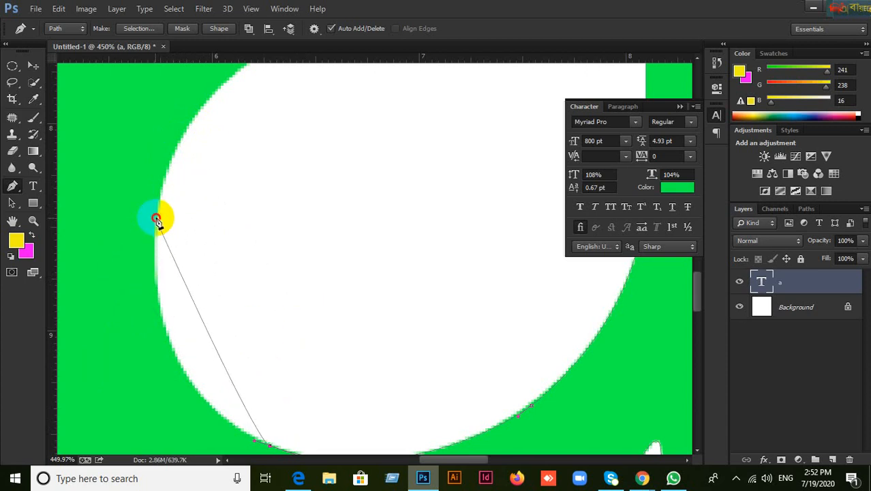
drag(156, 218, 134, 383)
key(ctrl+z)
Step: Trace the counter's top edge to the corner beside the stem, then fit the letter in view
drag(308, 126, 258, 268)
click(369, 156)
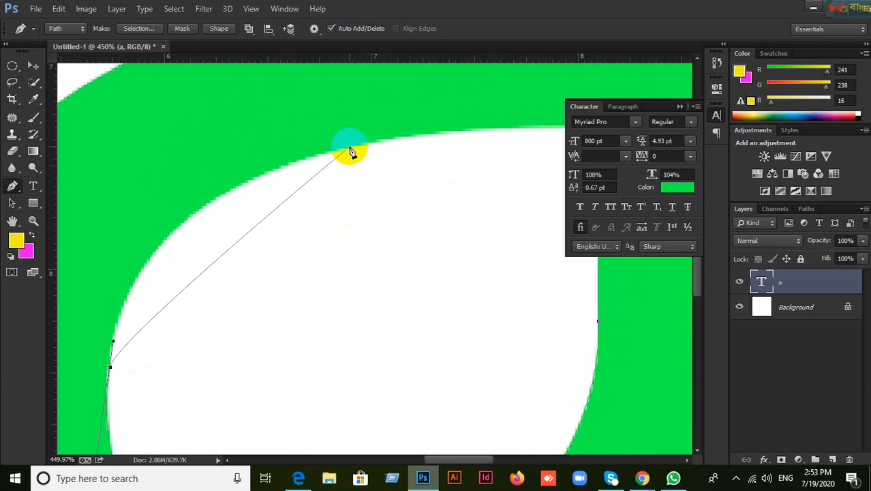
drag(349, 148, 368, 145)
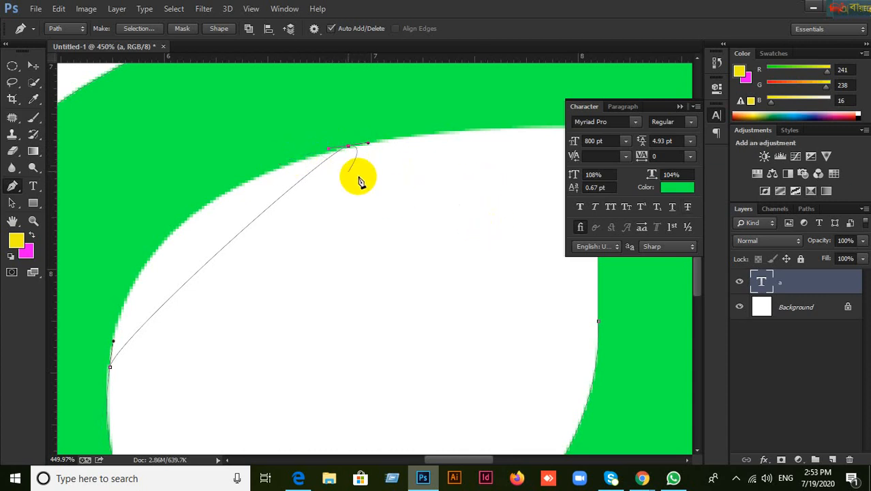
drag(329, 151, 116, 204)
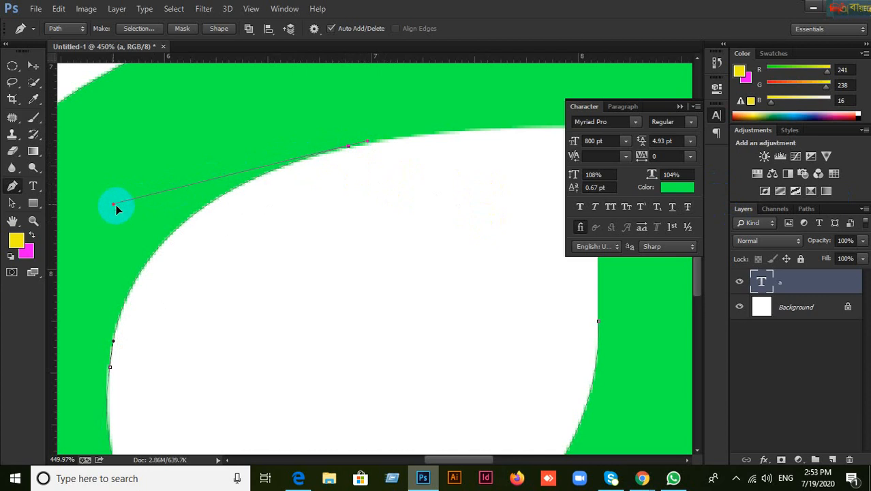
drag(502, 136, 352, 196)
drag(450, 189, 475, 190)
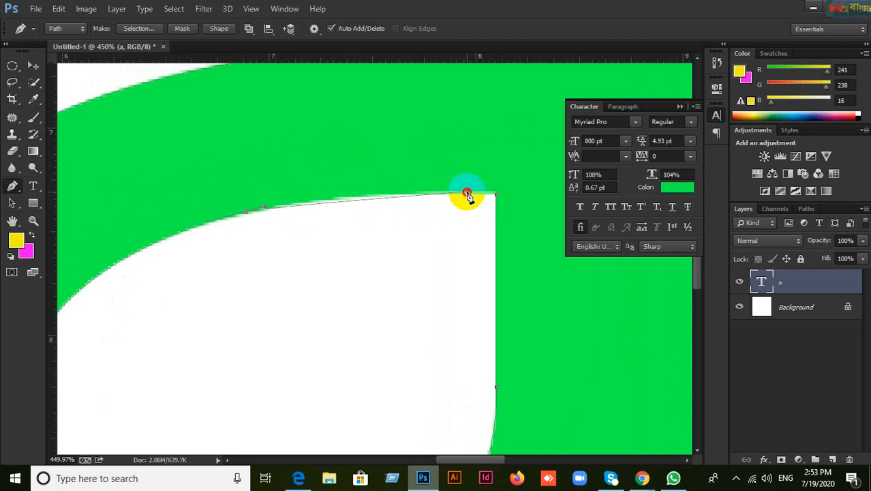
click(468, 192)
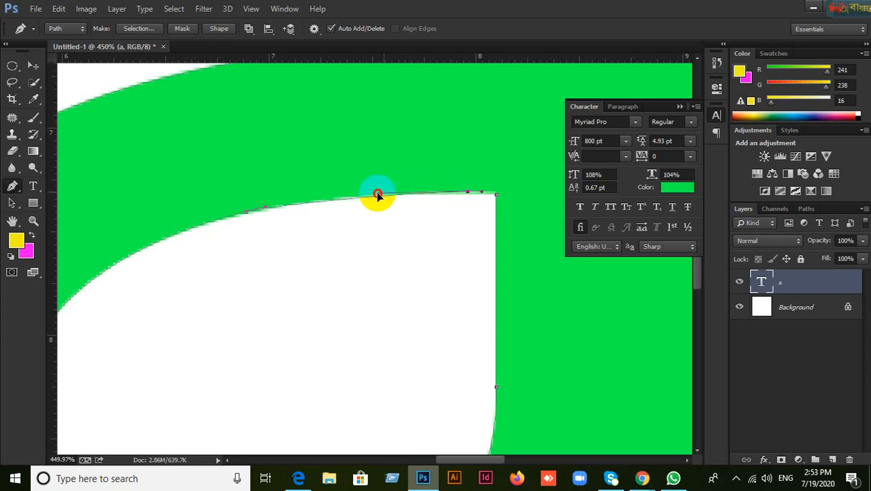
click(349, 194)
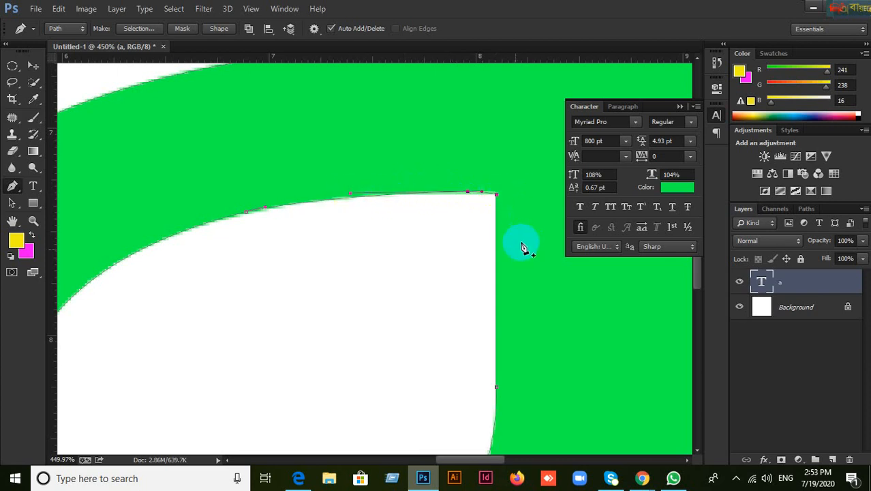
key(ctrl+0)
scroll(486, 283, down, 1)
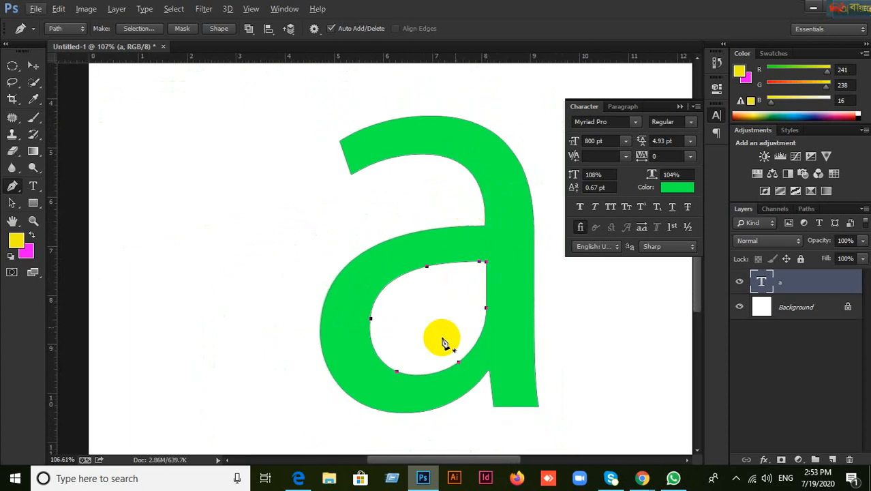
Step: Load the traced letter-a path as a selection with Ctrl+Enter, leaving the inner hole out
drag(553, 307, 432, 286)
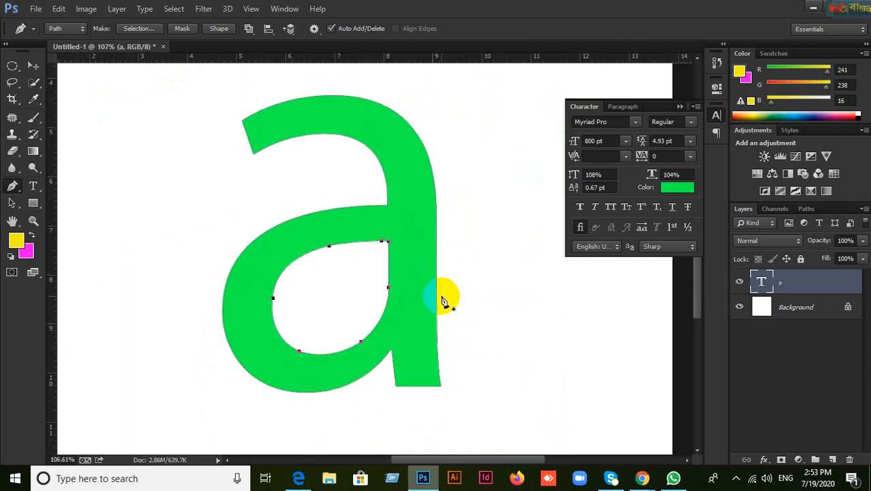
scroll(487, 308, down, 2)
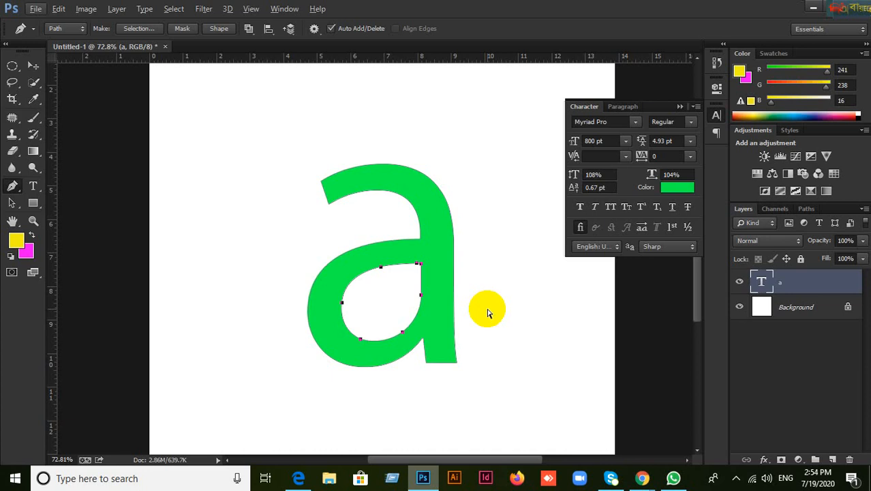
key(ctrl+Return)
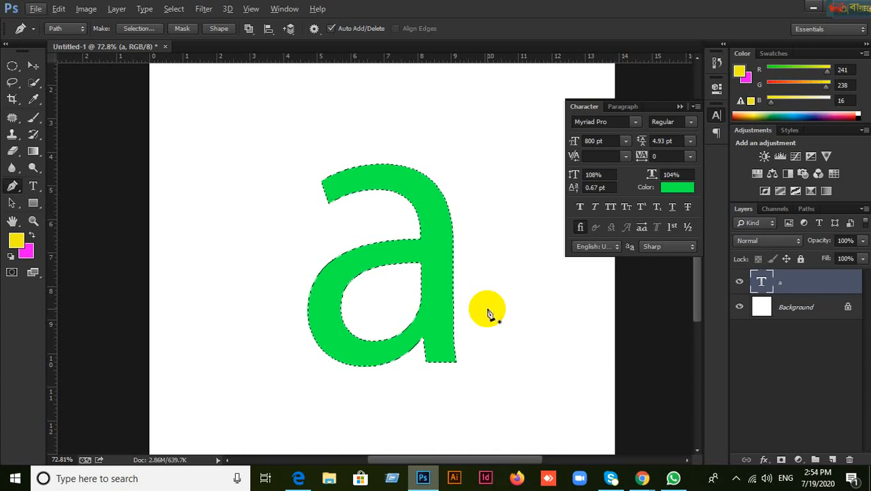
scroll(488, 312, up, 2)
scroll(487, 312, up, 1)
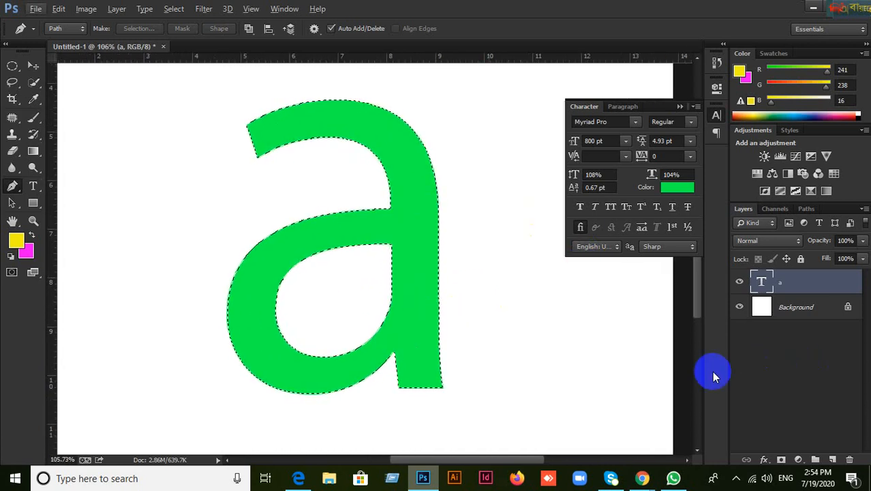
Step: Add Layer 1, make red the foreground colour, fill the selection with it and deselect
click(833, 461)
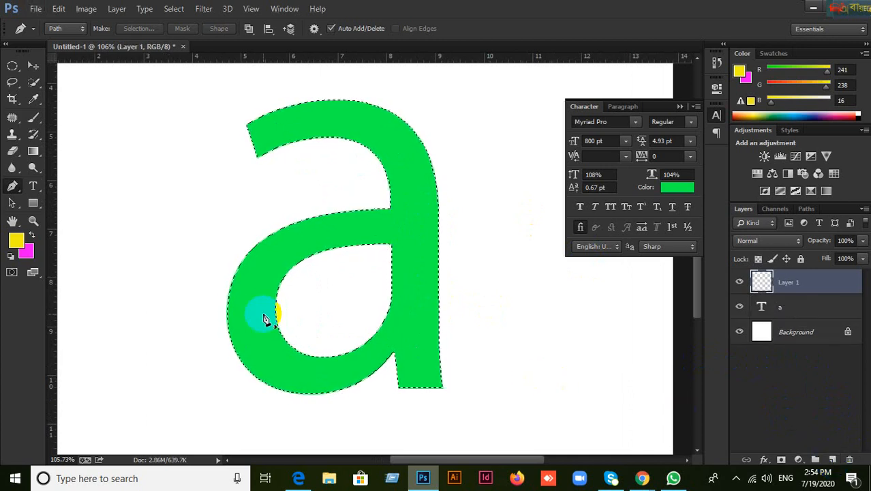
click(16, 240)
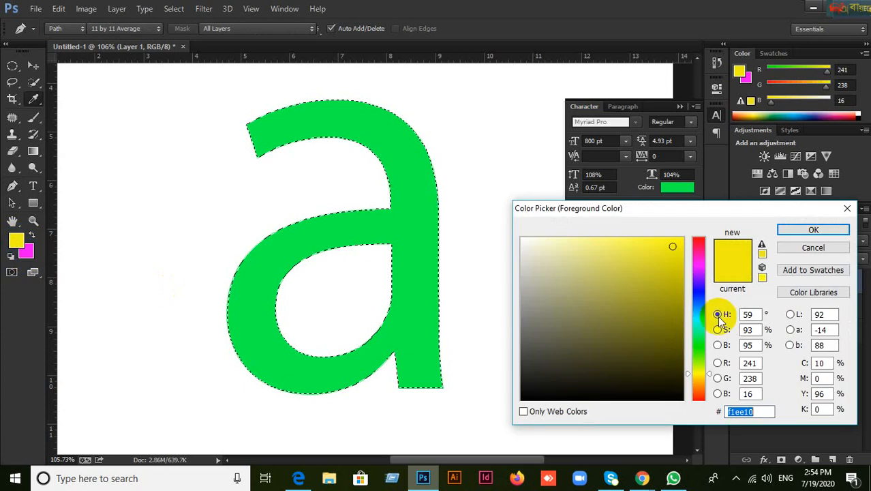
drag(680, 346, 692, 241)
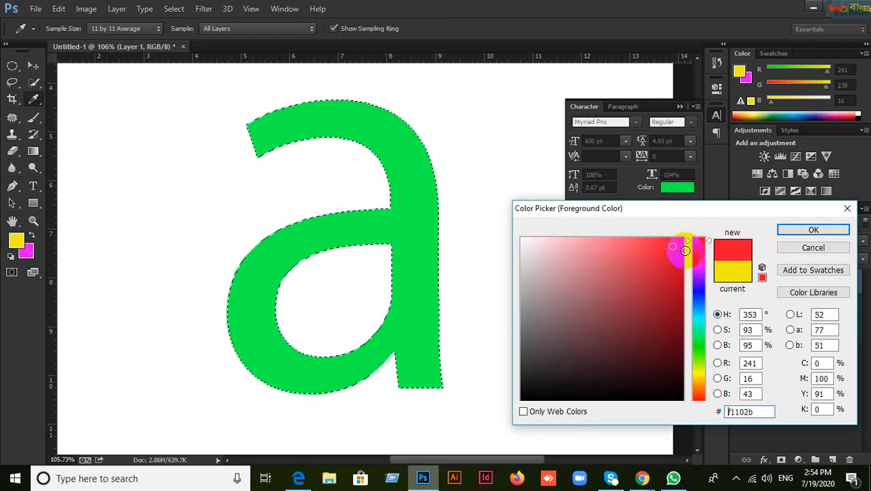
click(812, 230)
key(p)
click(20, 249)
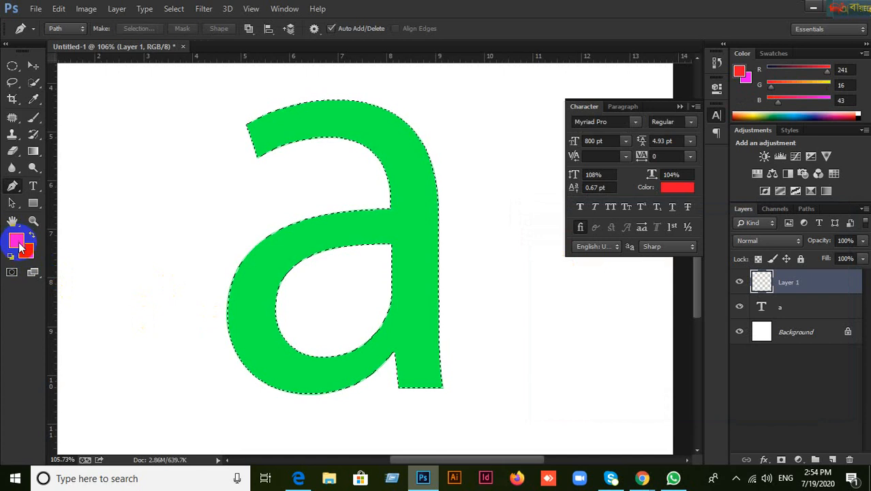
key(x)
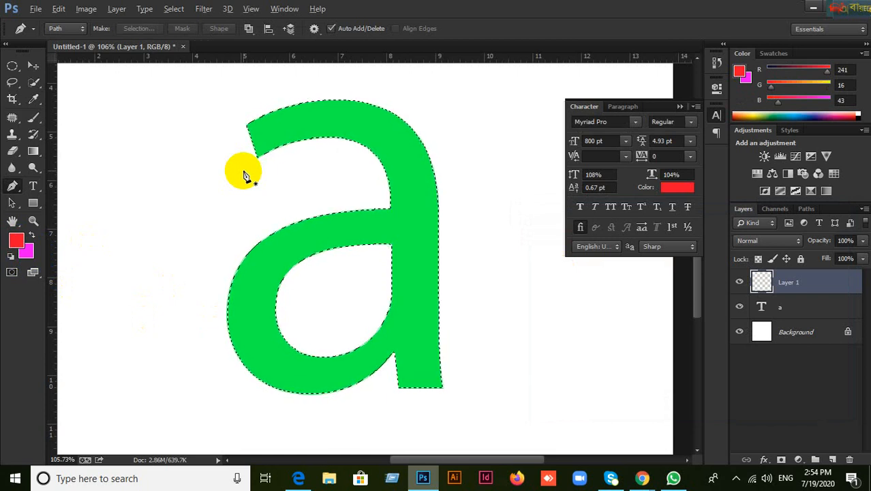
key(alt+BackSpace)
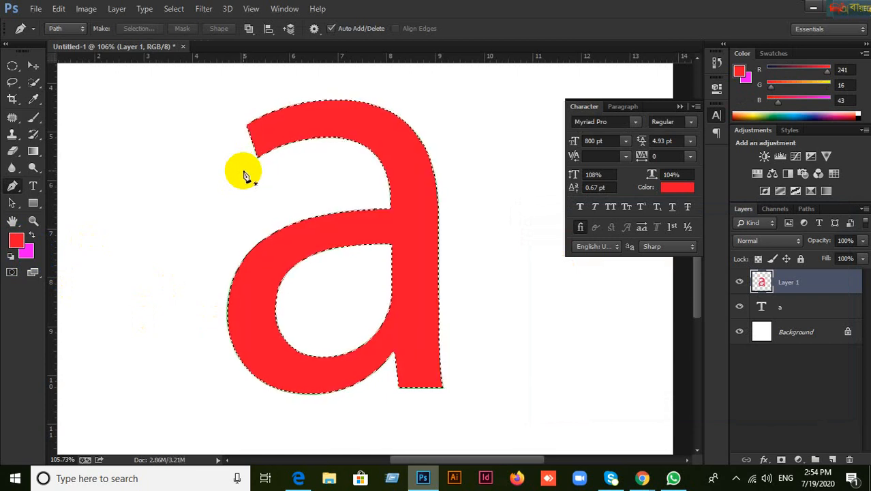
key(ctrl+d)
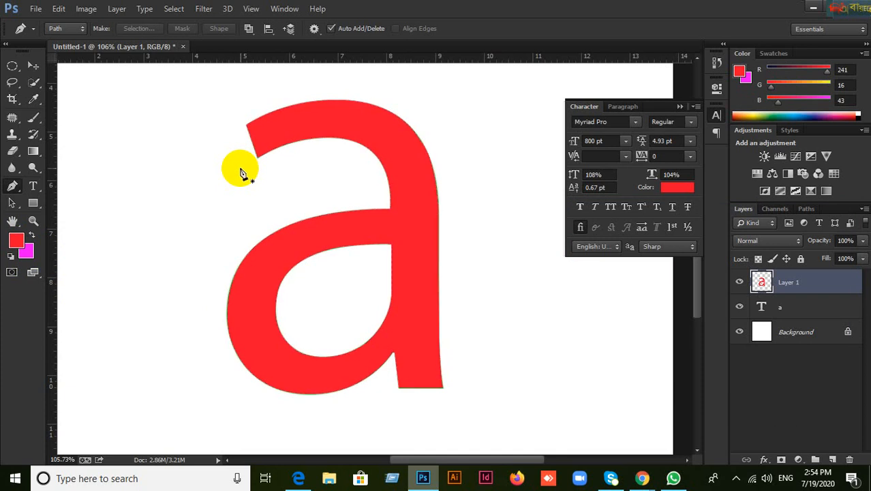
Step: With the Move tool, drag the red a right and the green a left so they sit side by side
click(32, 65)
scroll(364, 330, down, 3)
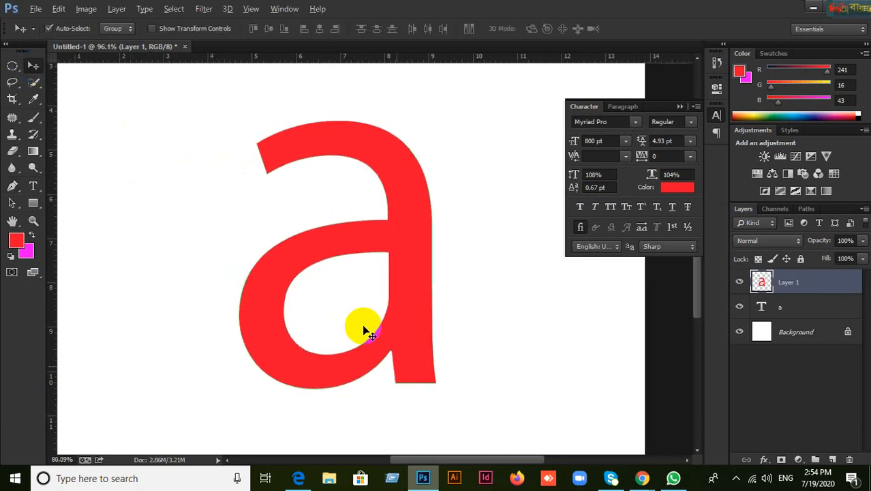
drag(368, 322, 560, 304)
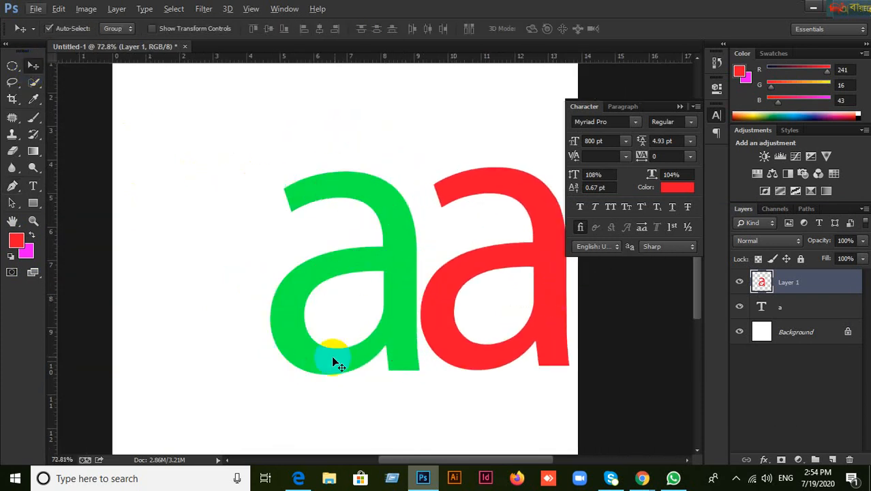
drag(325, 357, 291, 366)
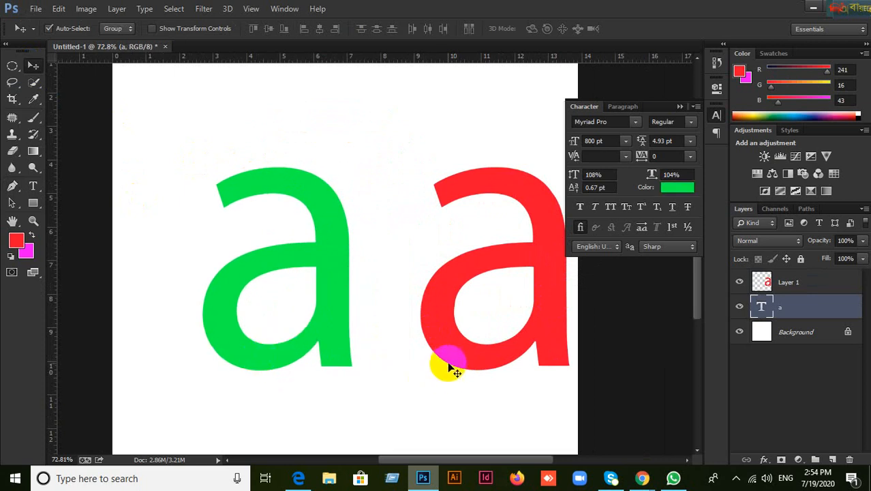
drag(447, 354, 410, 349)
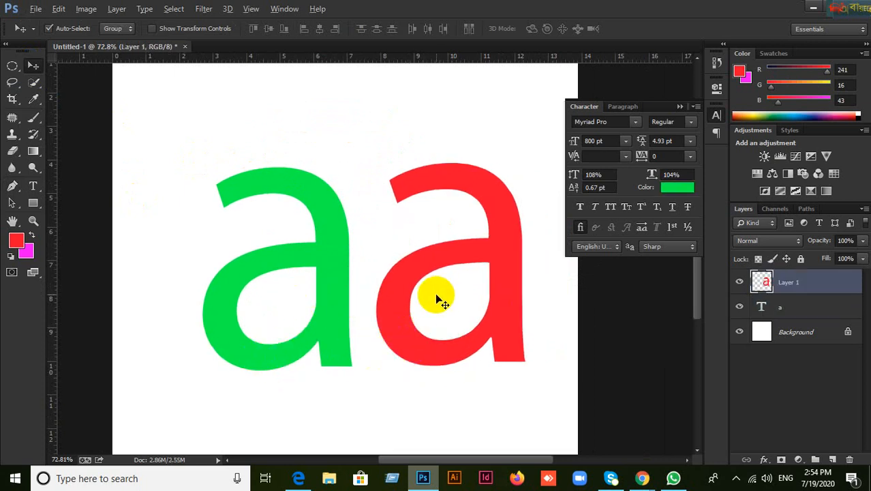
scroll(438, 296, up, 3)
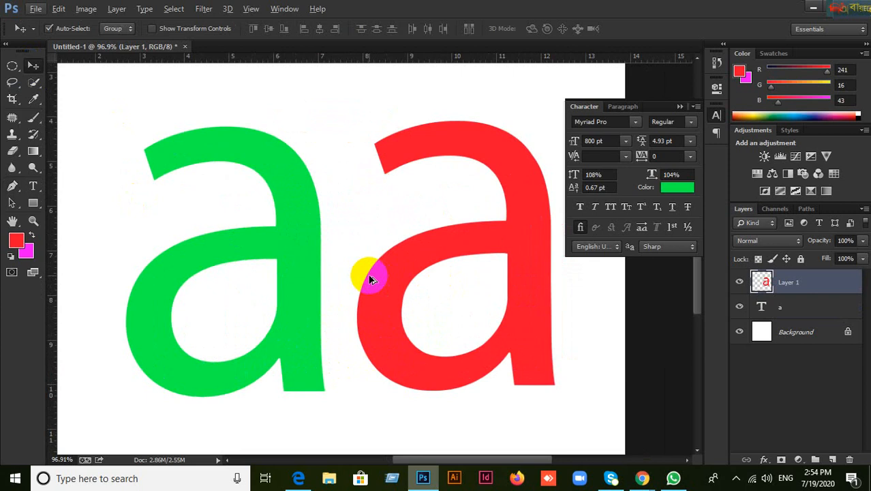
scroll(335, 250, down, 4)
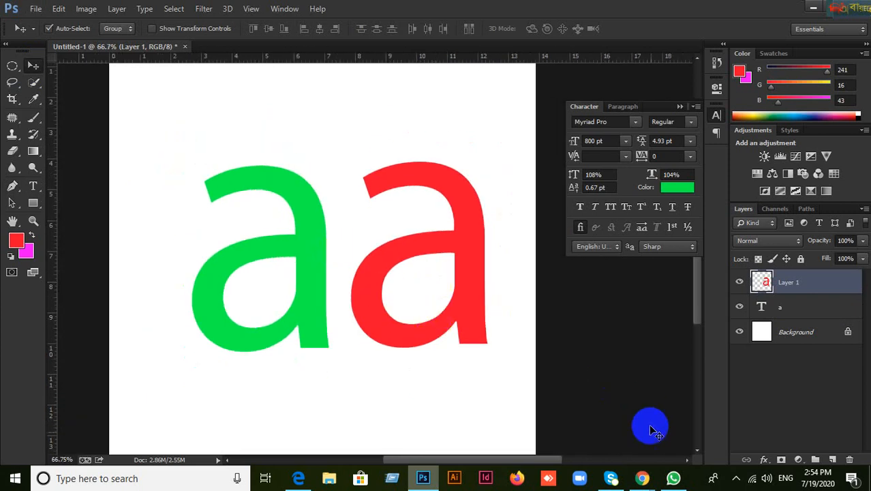
mouse_move(643, 478)
click(591, 452)
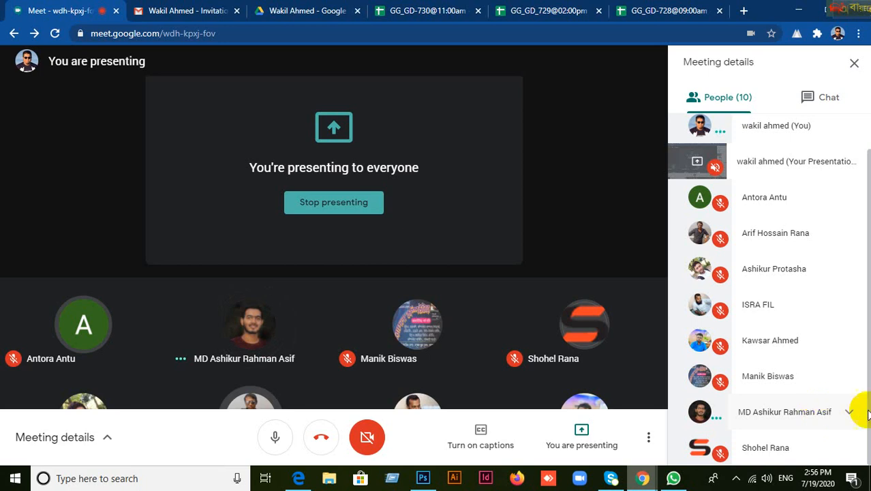
click(424, 482)
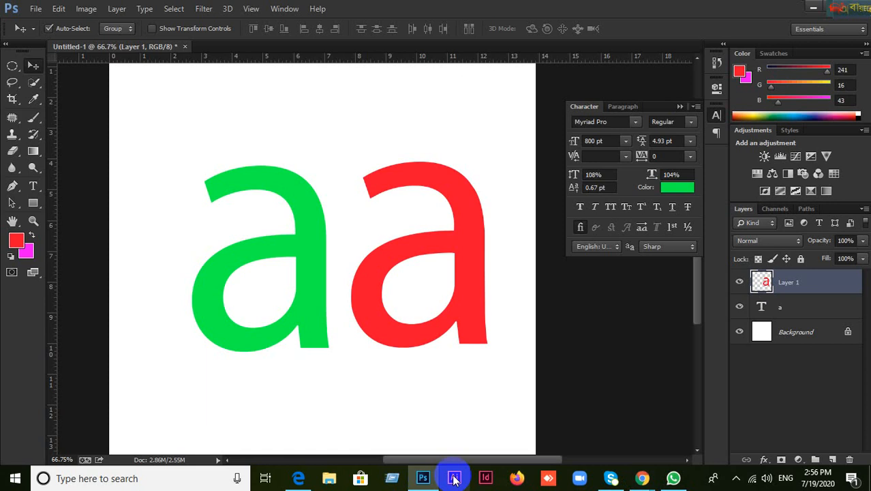
Step: Delete Layer 1 and the green 'a' text layer, confirming Yes for each deletion
click(429, 340)
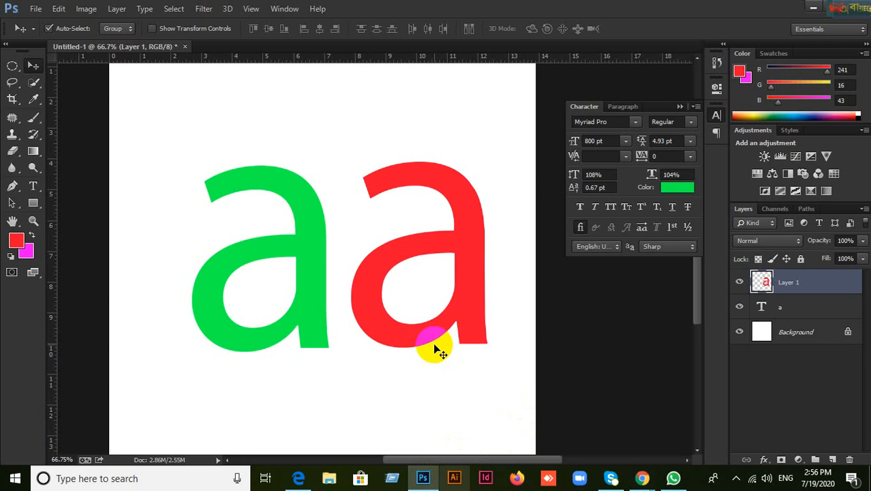
click(848, 459)
click(366, 188)
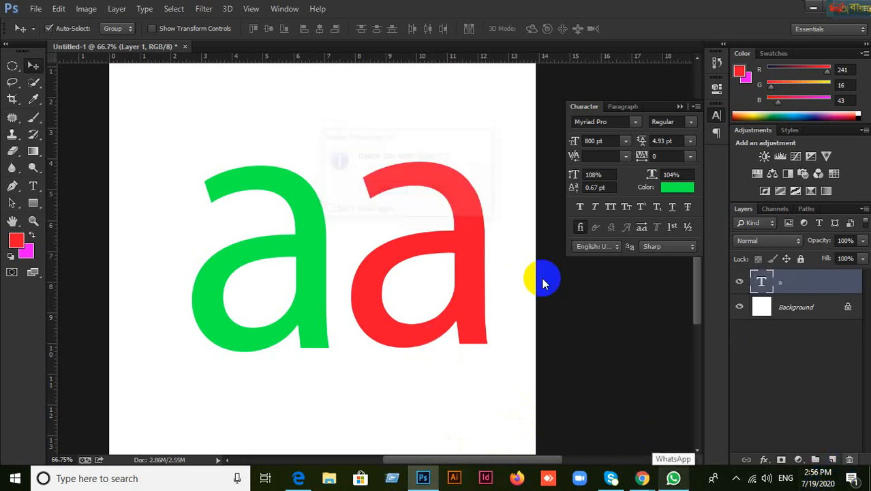
click(849, 459)
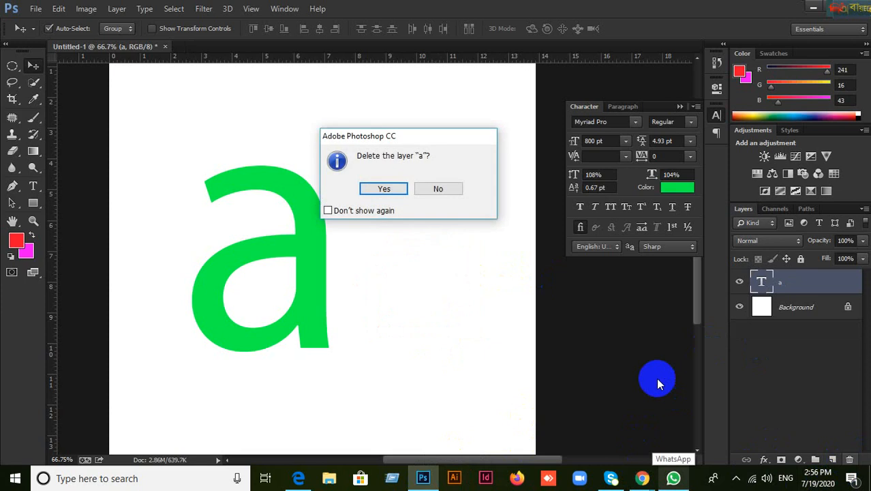
click(383, 188)
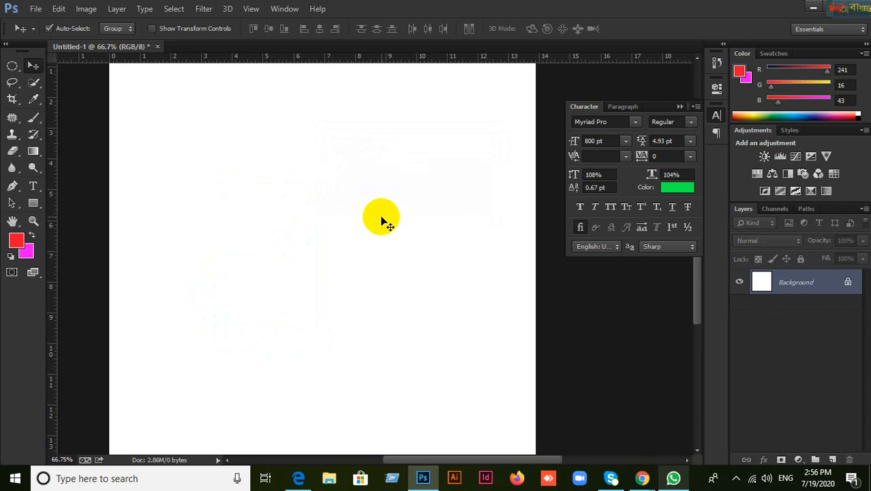
Step: Type a new green 800 pt Myriad Pro 'a' and drag it down and left on the canvas
click(34, 187)
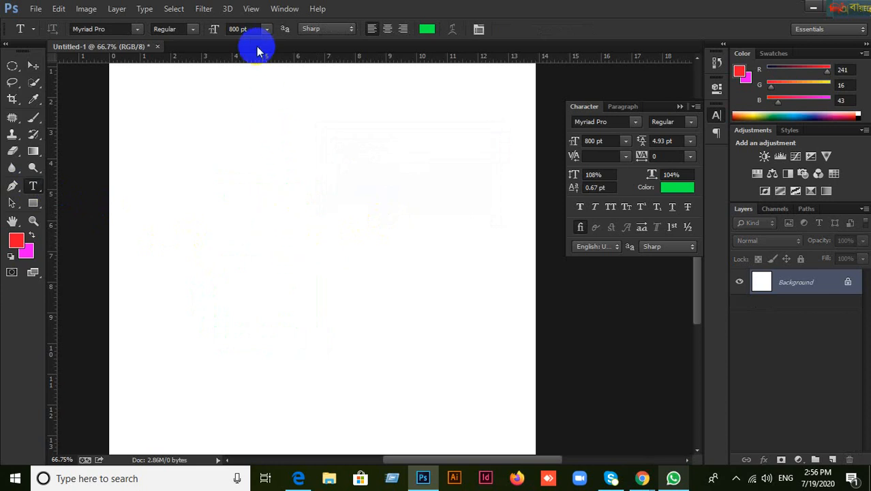
click(284, 243)
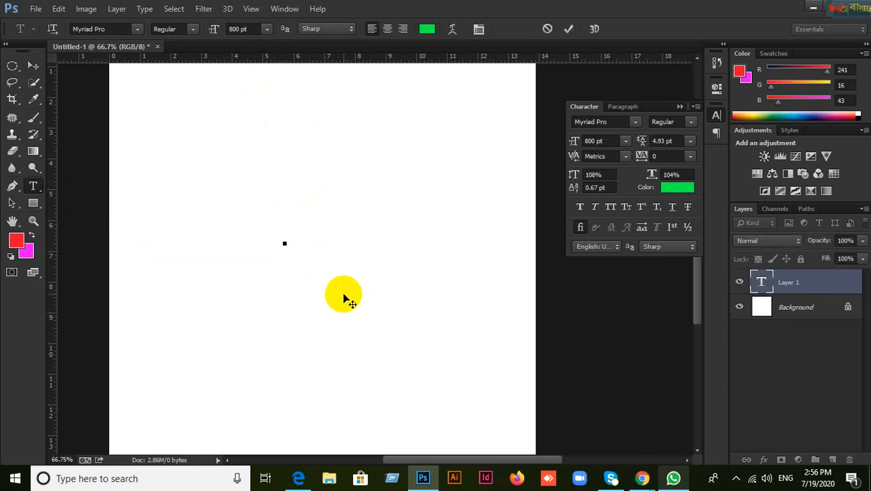
text(a)
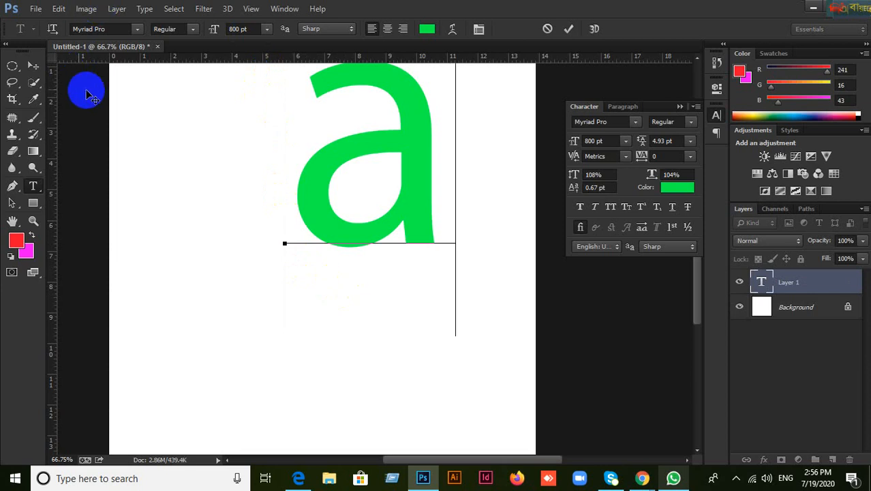
click(34, 69)
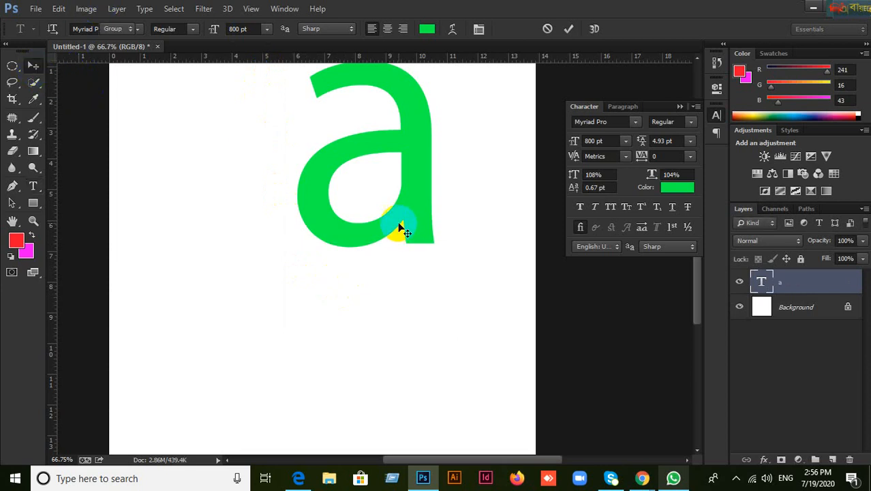
drag(401, 211, 327, 311)
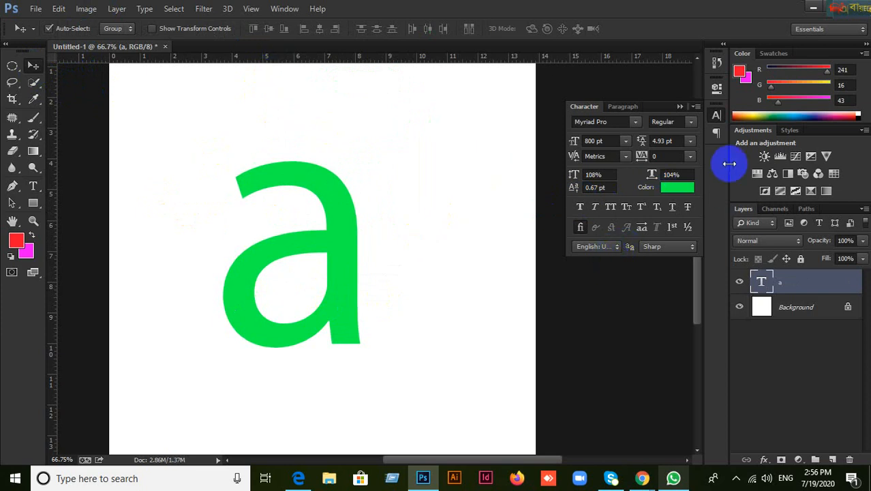
Step: Reopen Character from the Window menu, collapse it to an icon, and dock it in the right panel column
click(682, 108)
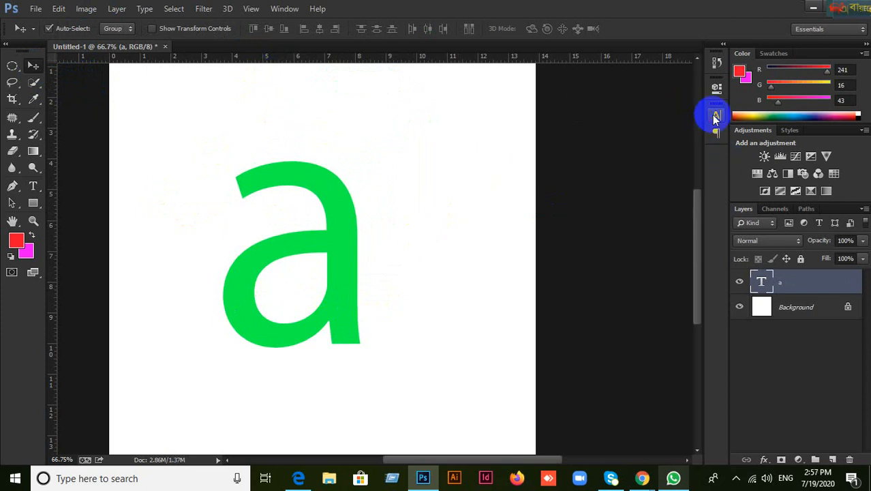
click(716, 116)
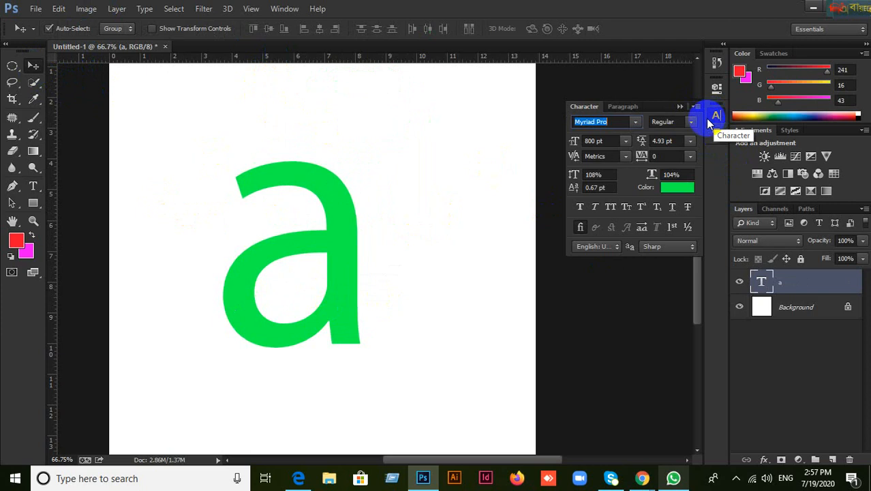
click(681, 108)
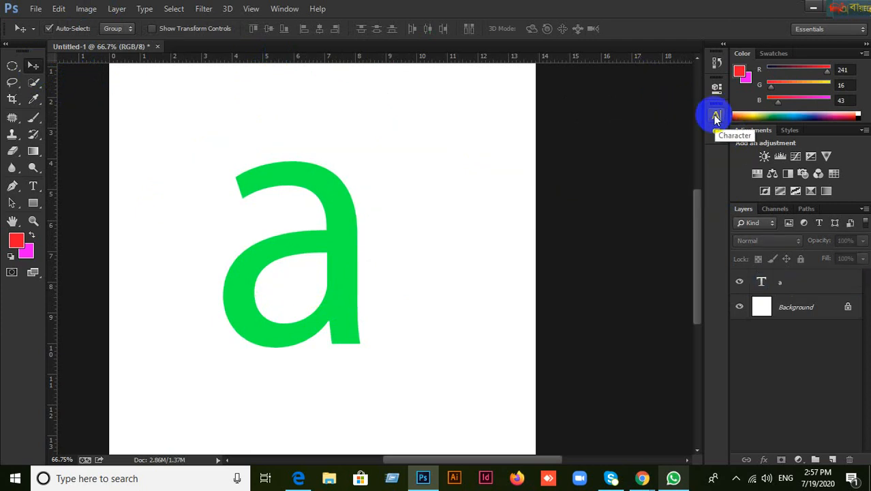
click(716, 118)
click(681, 107)
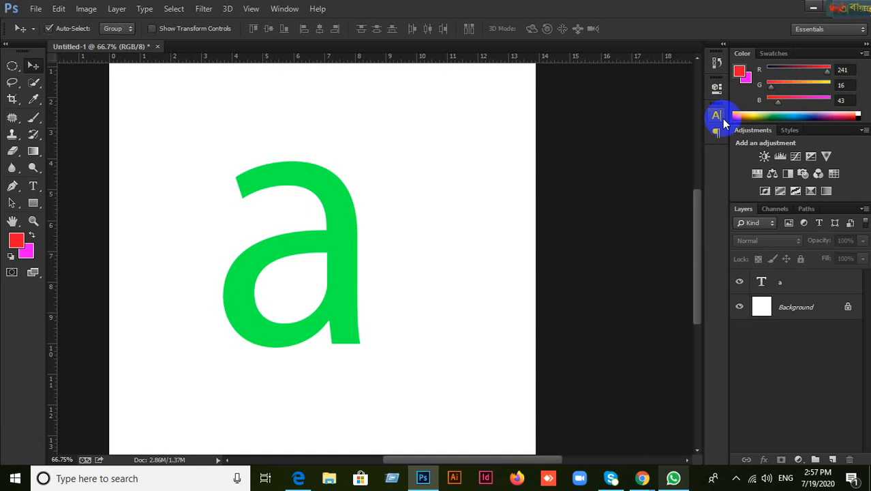
drag(716, 117, 598, 100)
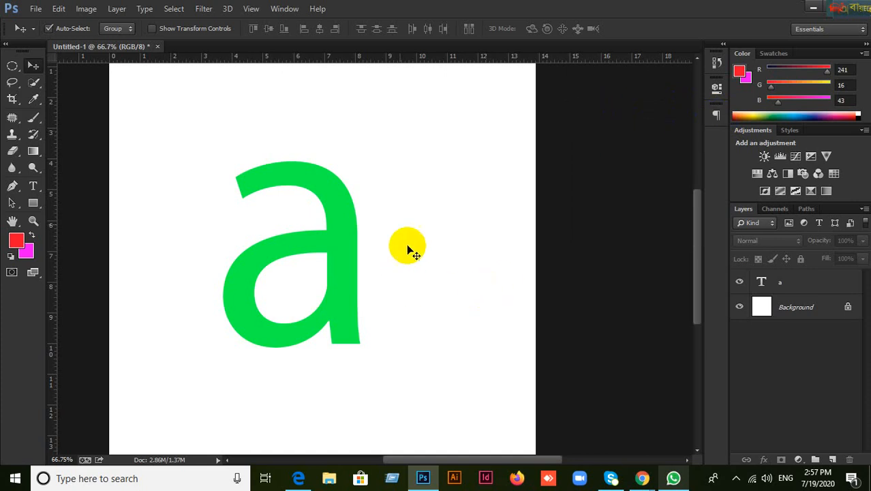
click(283, 9)
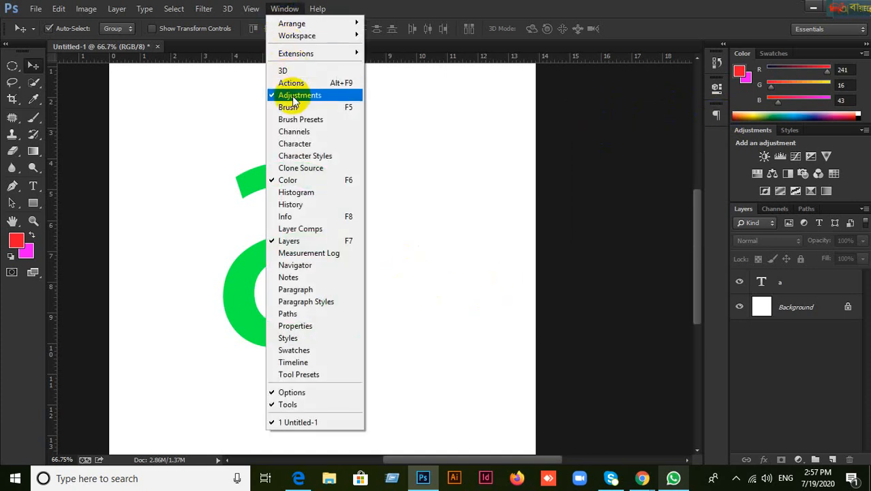
click(299, 145)
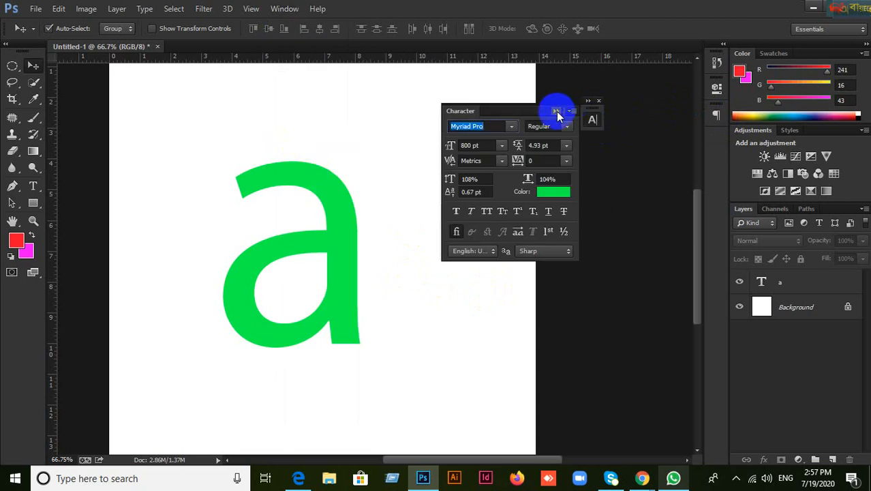
click(589, 131)
drag(591, 108, 716, 143)
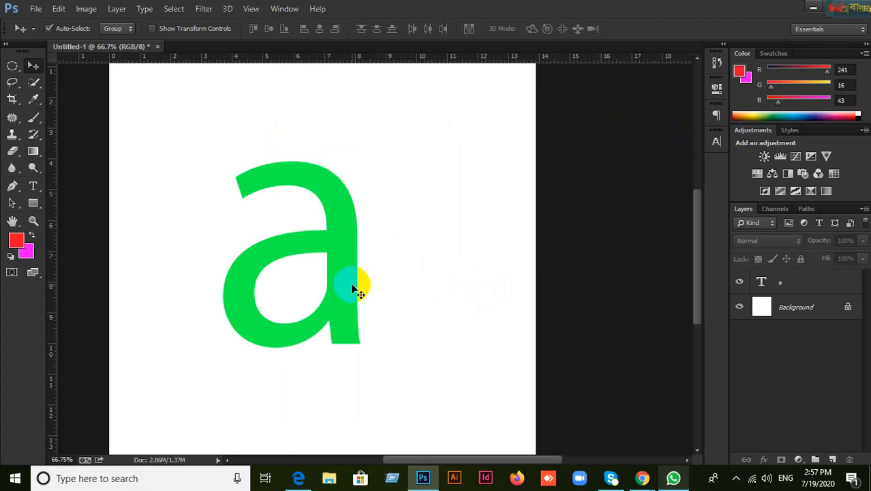
scroll(262, 288, up, 2)
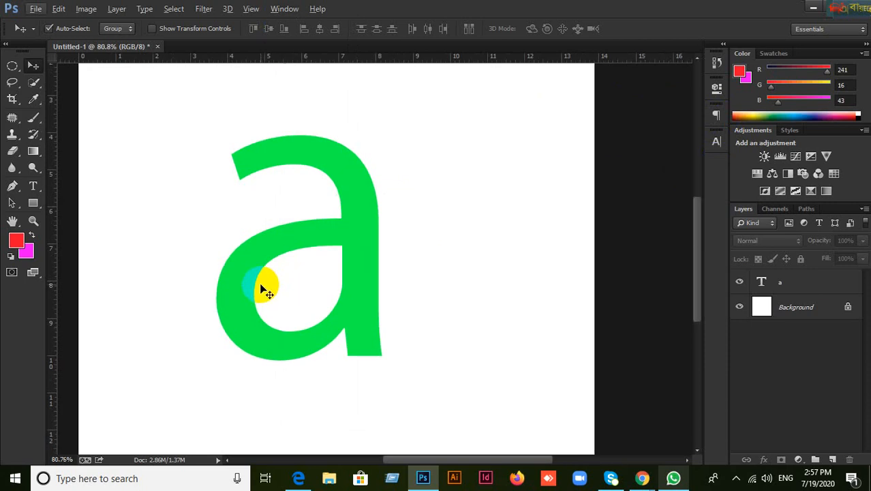
Step: Select the standard Pen Tool and set its options-bar mode to Path
click(14, 186)
click(16, 188)
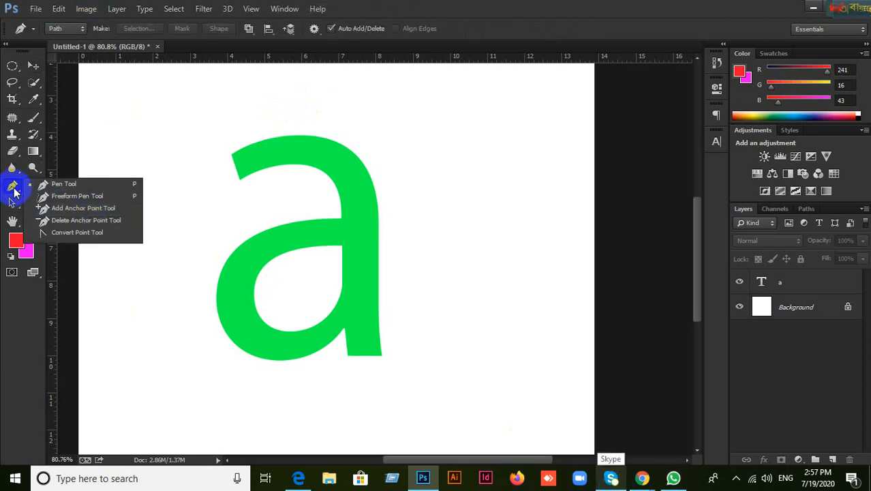
drag(11, 193, 57, 185)
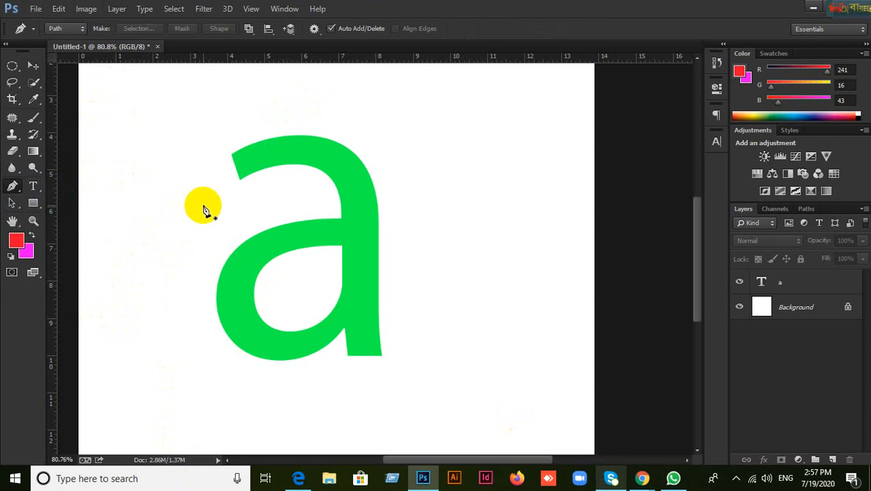
scroll(266, 185, up, 3)
scroll(225, 148, up, 4)
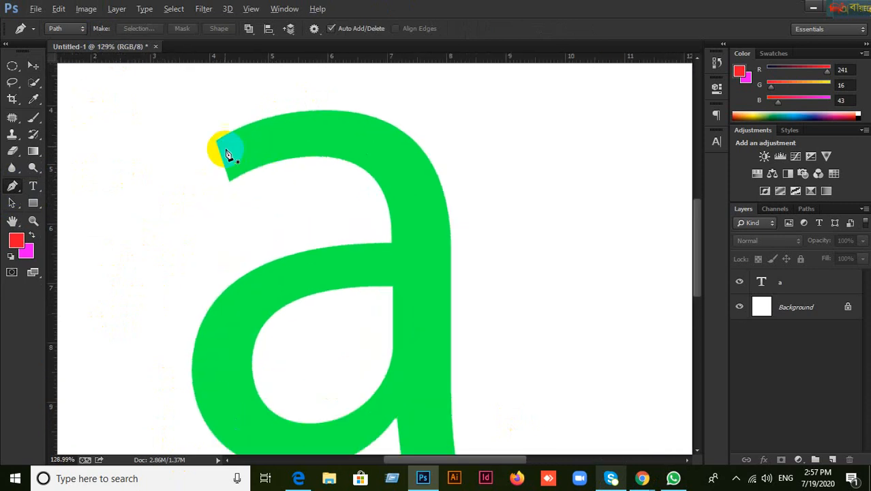
scroll(225, 148, down, 4)
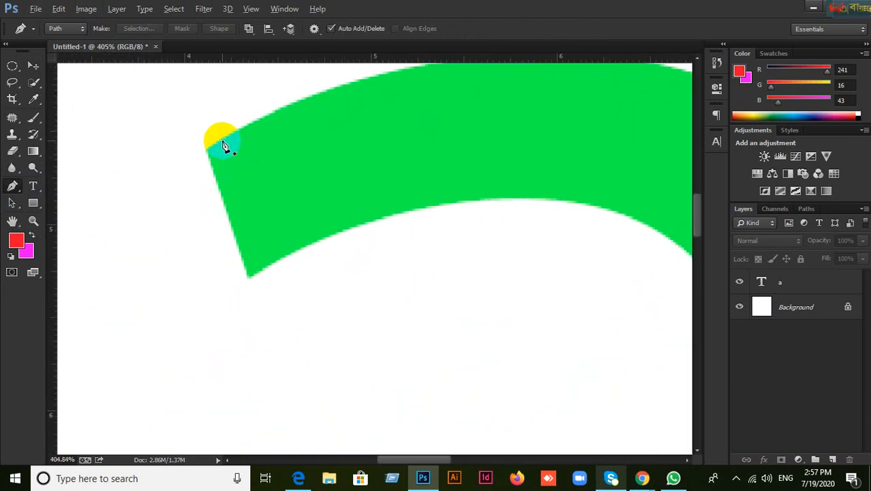
scroll(225, 148, down, 3)
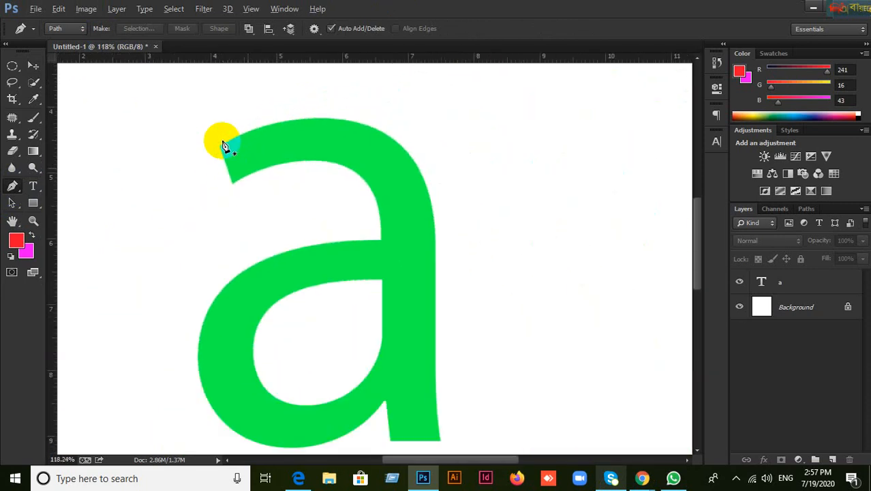
click(81, 30)
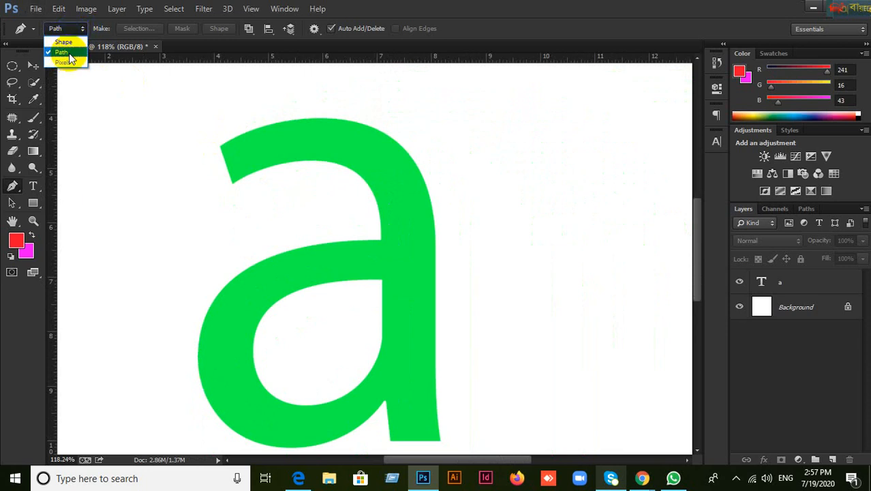
click(63, 41)
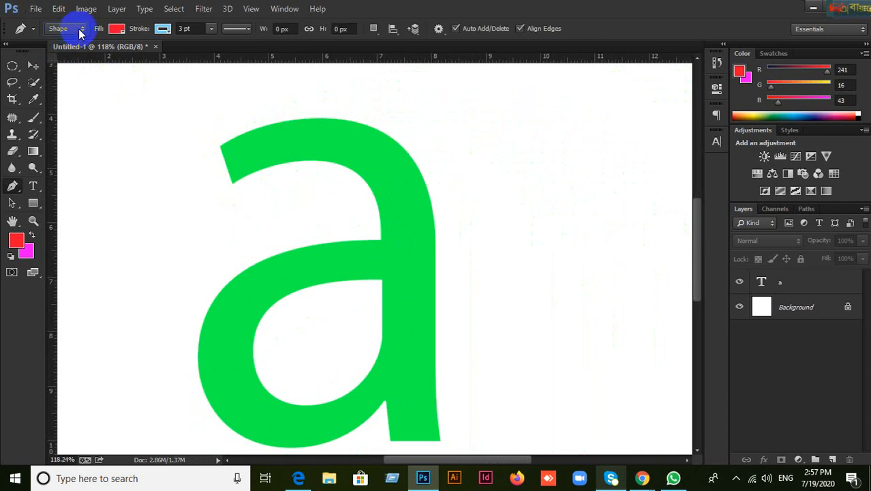
click(81, 31)
click(65, 53)
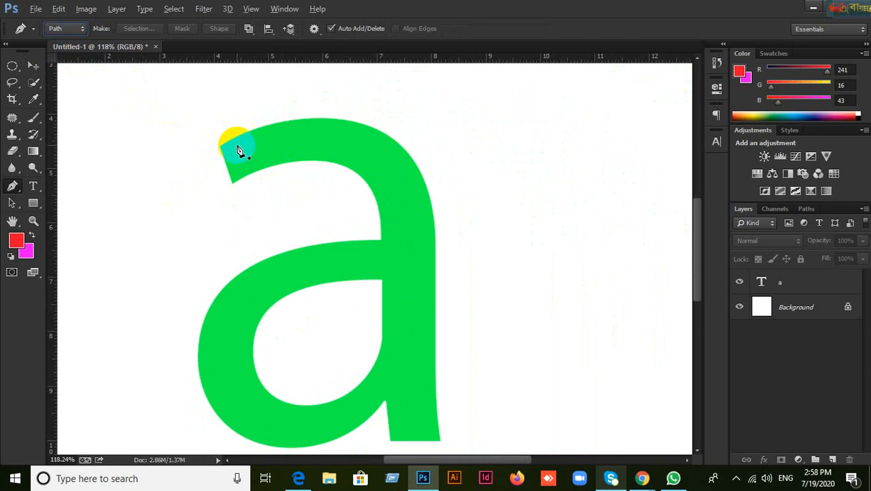
Step: Zoom in on the a's upper-left tip and confirm the Pen still draws in Path mode
click(32, 67)
scroll(242, 153, up, 8)
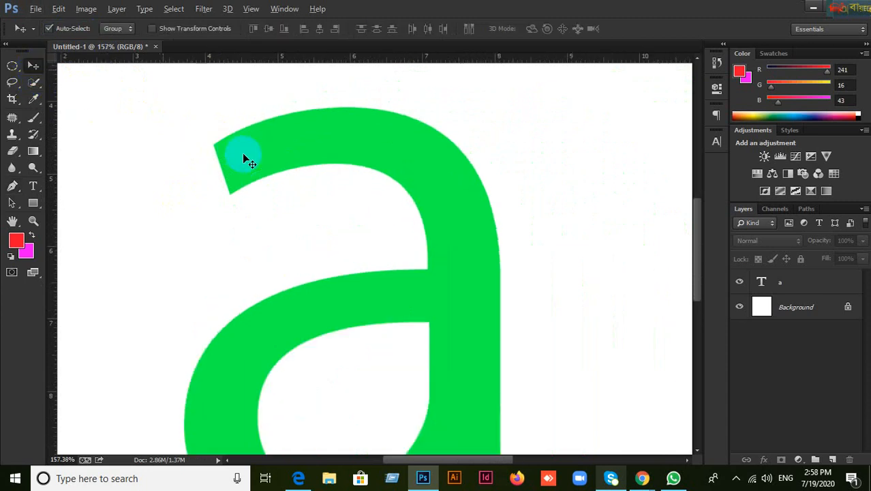
scroll(228, 127, up, 3)
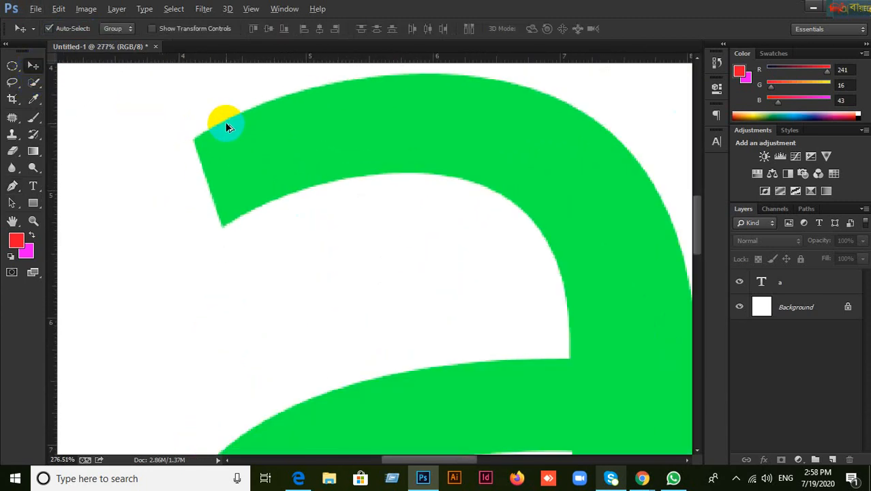
scroll(227, 124, up, 2)
drag(284, 159, 189, 253)
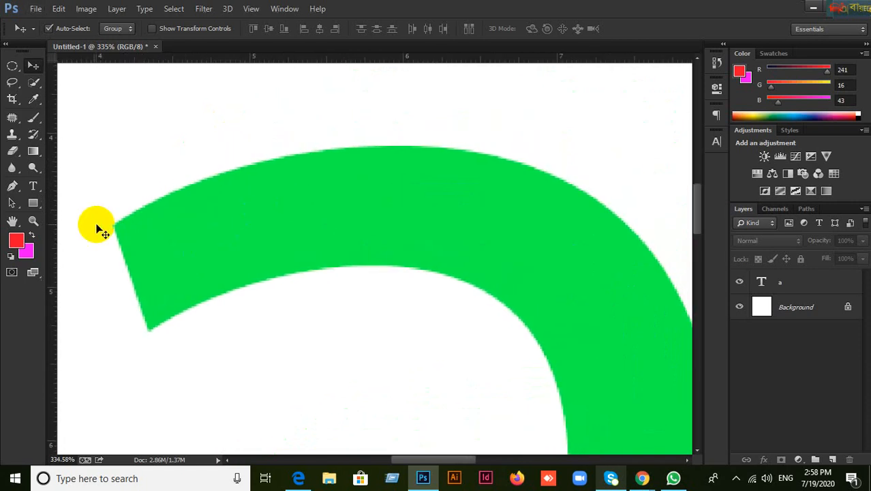
click(14, 190)
click(68, 28)
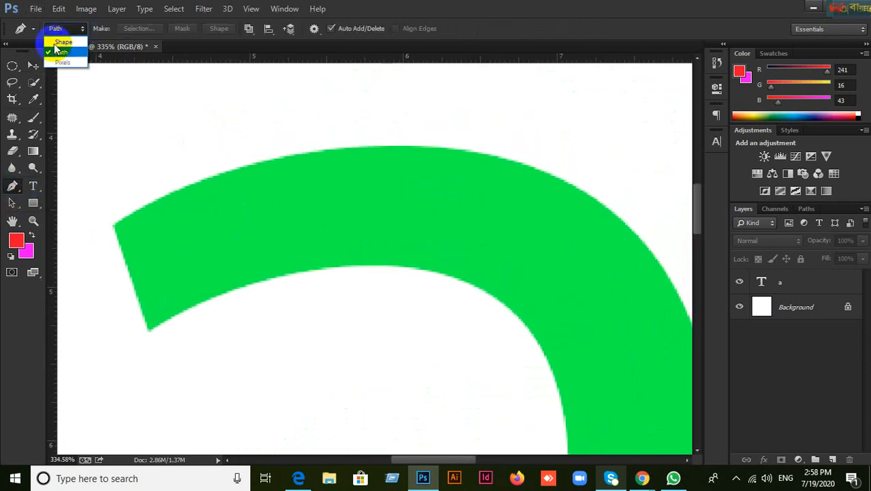
click(54, 54)
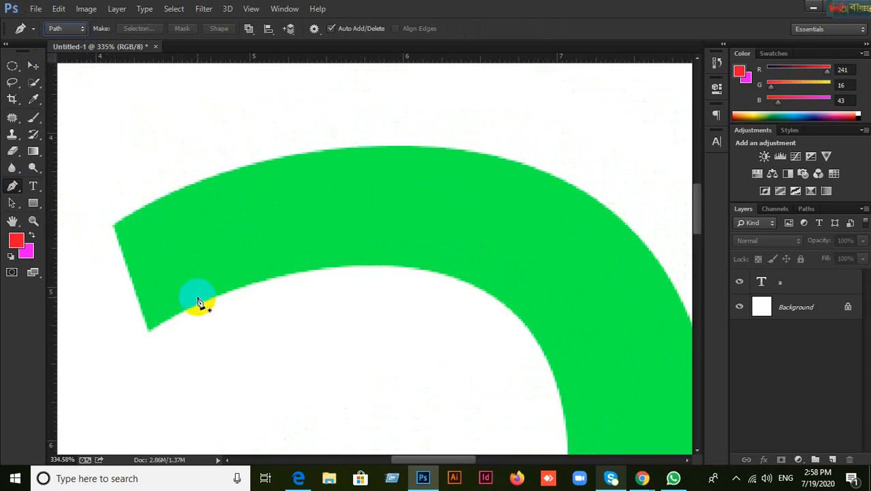
Step: Place corner anchors at the lower-left and upper-left corners of the green a's tip
click(149, 331)
click(114, 231)
key(ctrl+z)
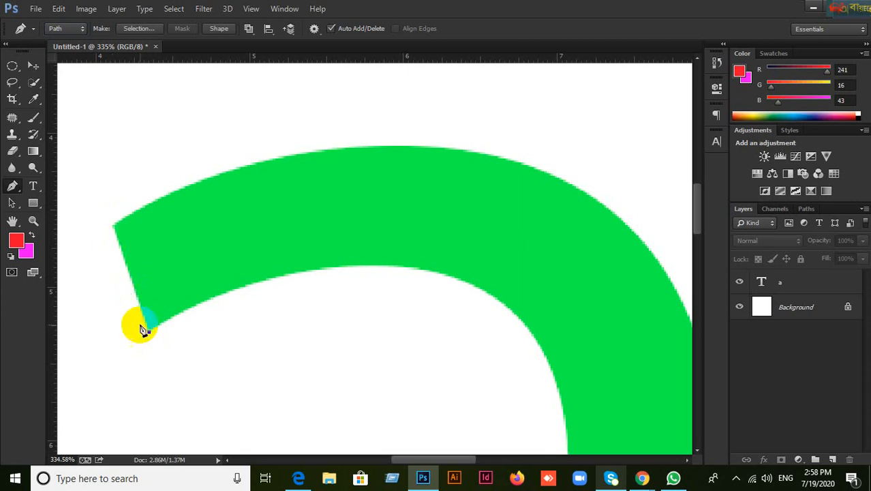
click(115, 229)
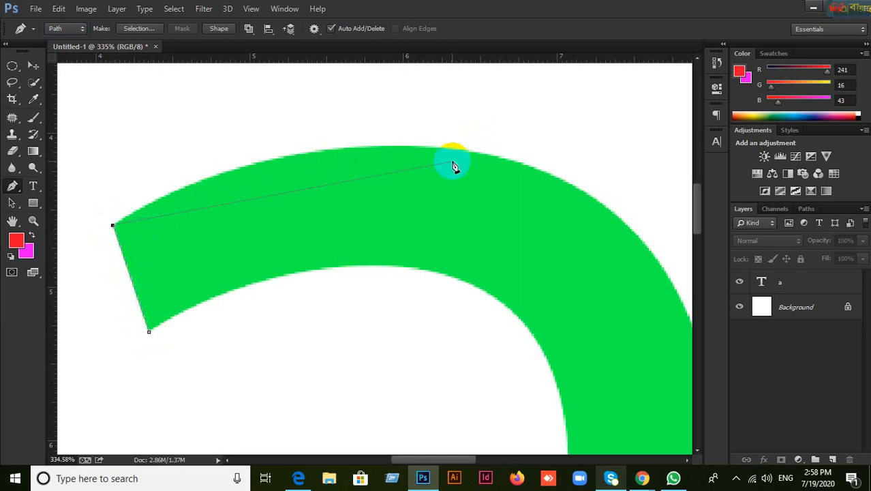
Step: Drag out a curved anchor on the a's top edge
scroll(445, 156, up, 1)
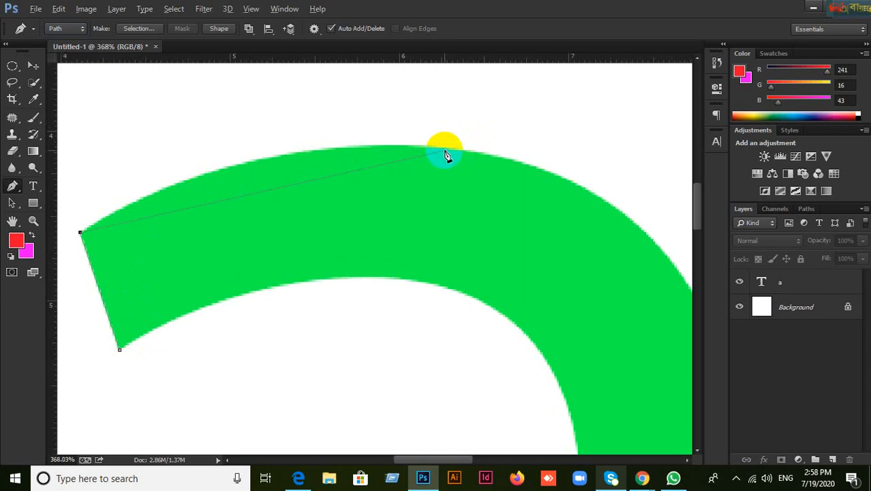
scroll(446, 155, down, 1)
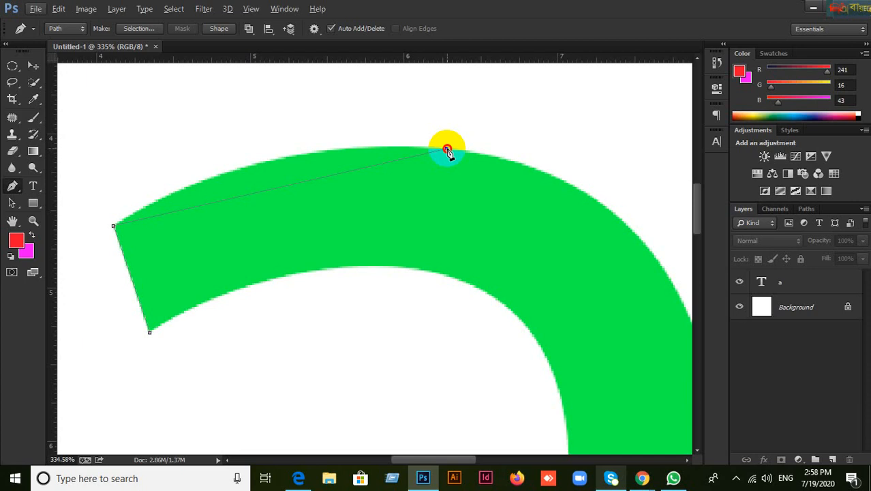
drag(446, 149, 467, 152)
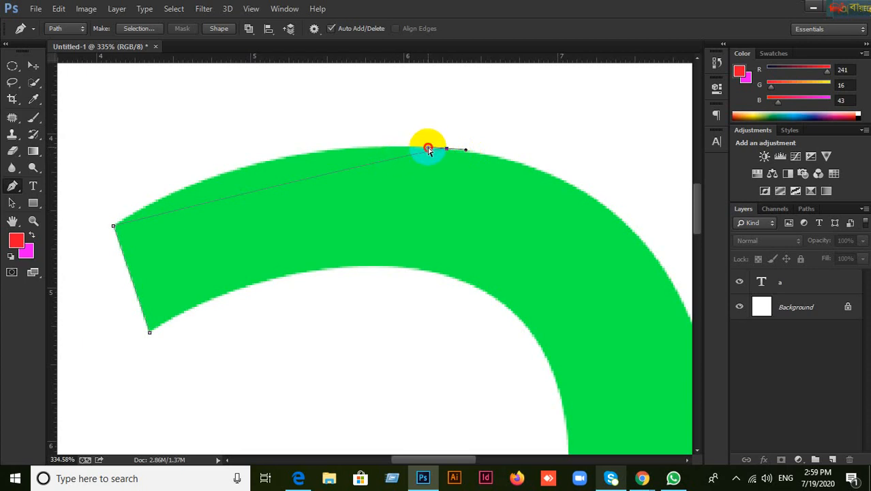
Step: Replace the misplaced top-edge anchors with a smooth anchor at the top of the arc
drag(428, 148, 255, 131)
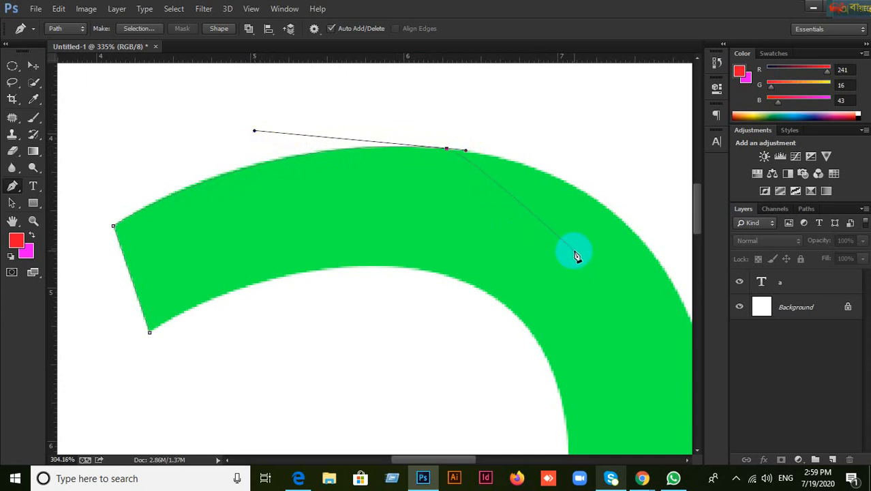
scroll(576, 256, down, 2)
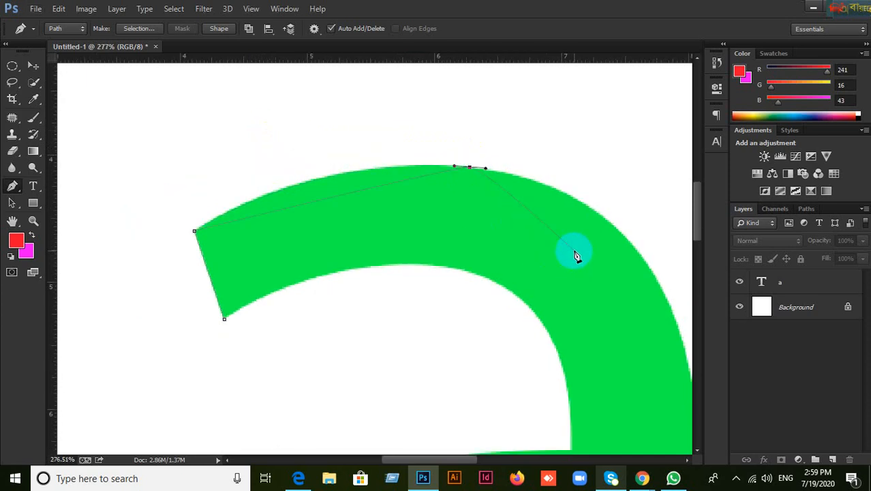
key(ctrl+alt+z)
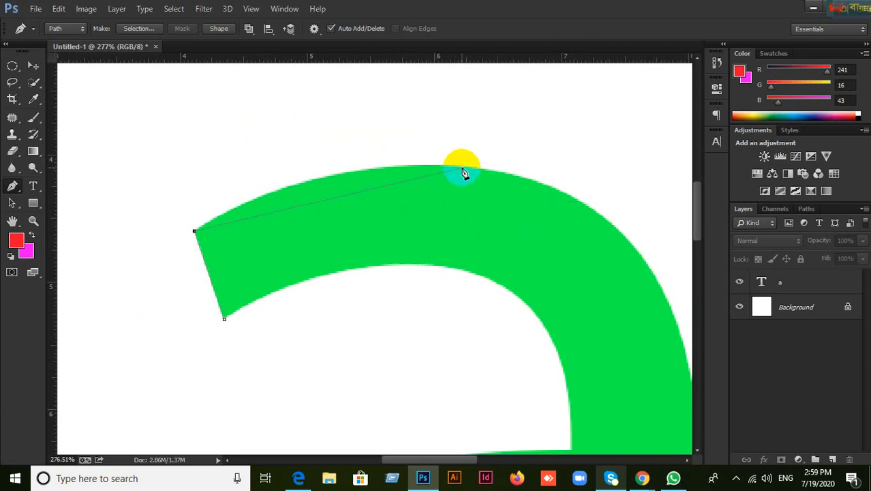
drag(463, 167, 620, 182)
scroll(536, 219, up, 5)
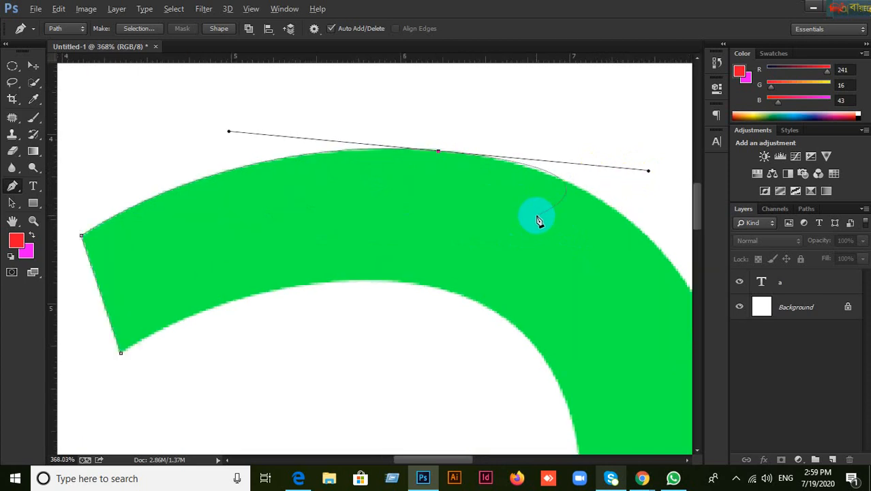
key(ctrl+z)
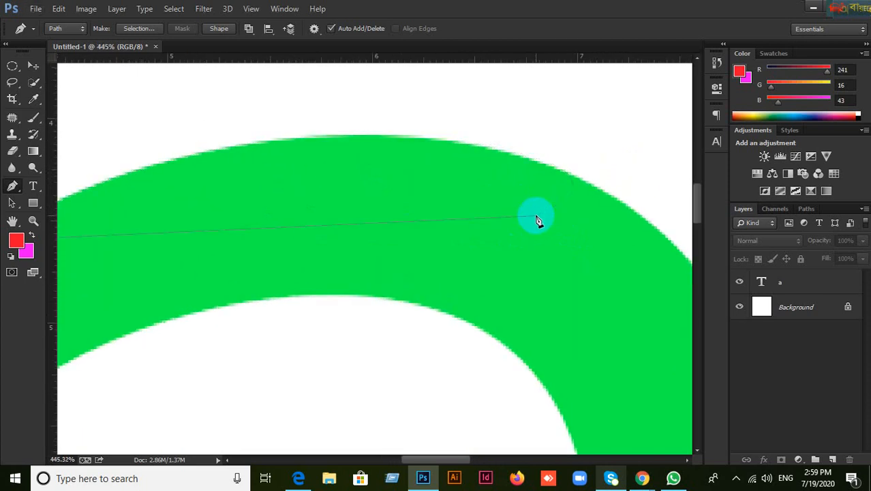
scroll(432, 234, down, 1)
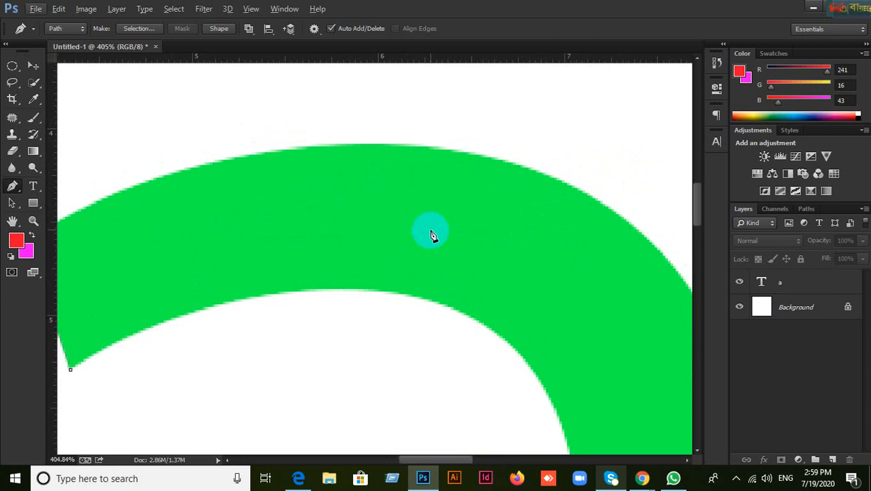
drag(439, 210, 511, 198)
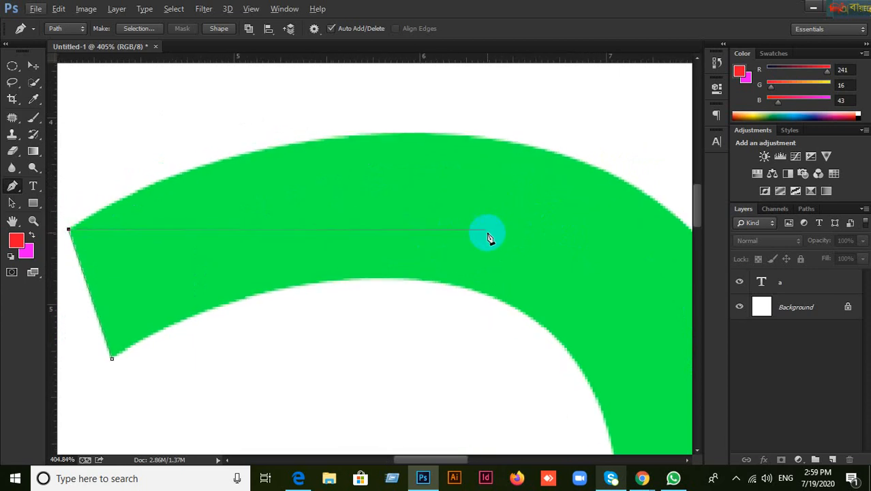
click(454, 138)
drag(455, 139, 210, 125)
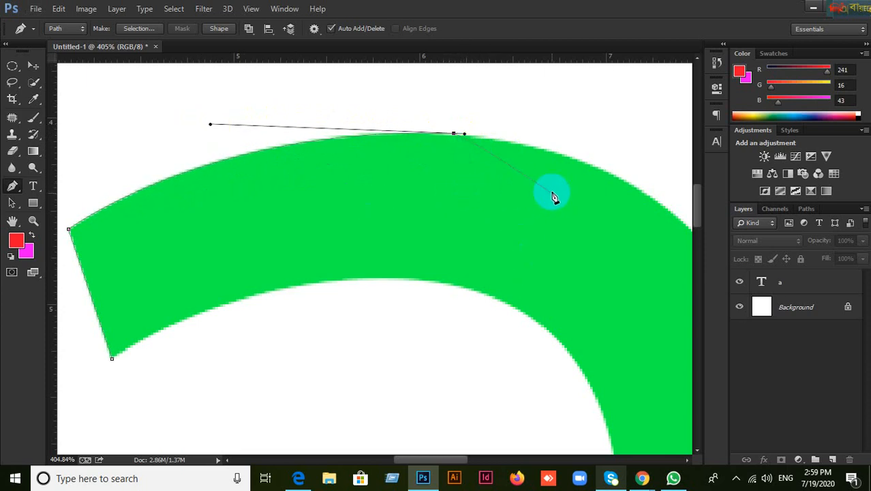
Step: Add a curved anchor on the arc's outer right edge, bending the segment along the arc
drag(556, 194, 354, 141)
click(584, 347)
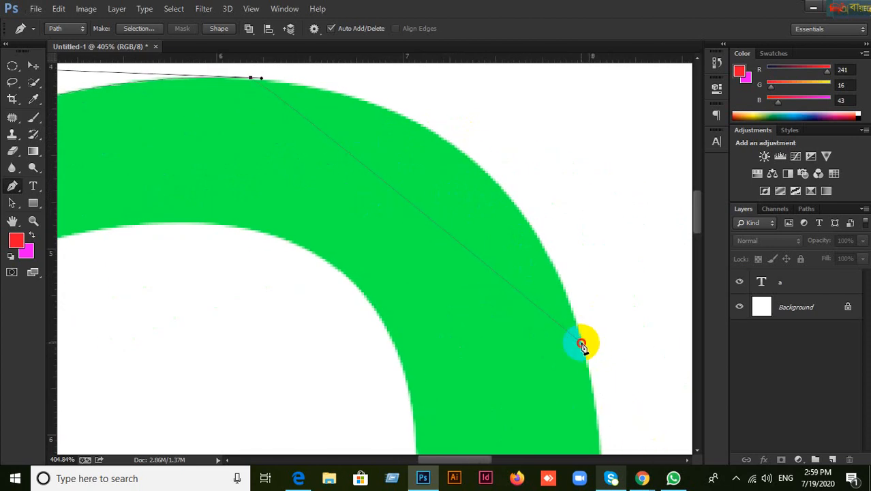
drag(582, 346, 520, 81)
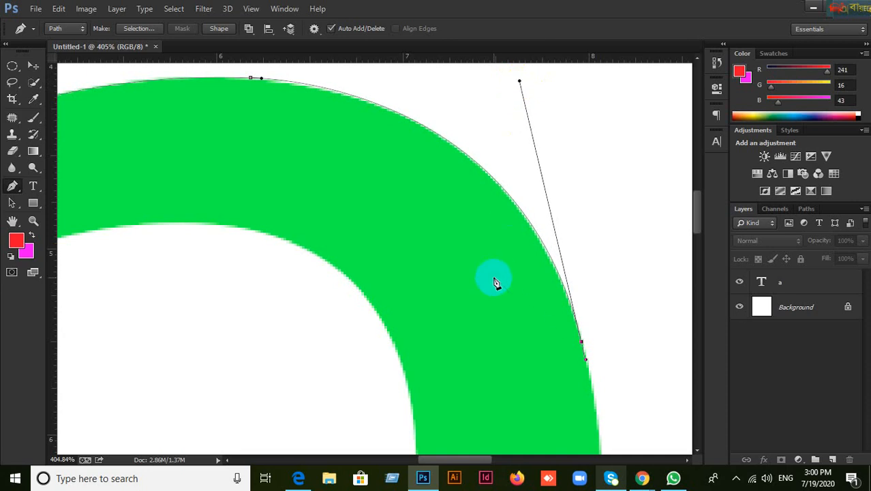
scroll(548, 247, up, 8)
scroll(549, 245, up, 6)
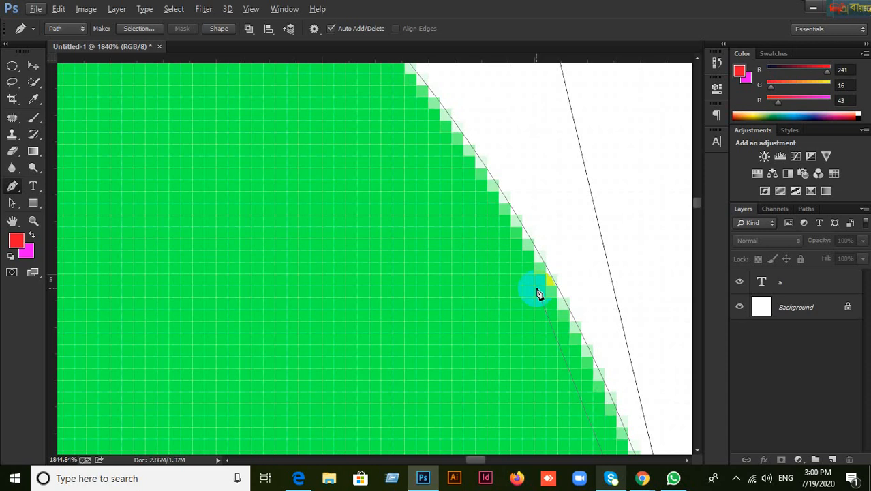
Step: Undo the last curved segment and restore the top anchor's direction handle
scroll(549, 222, down, 3)
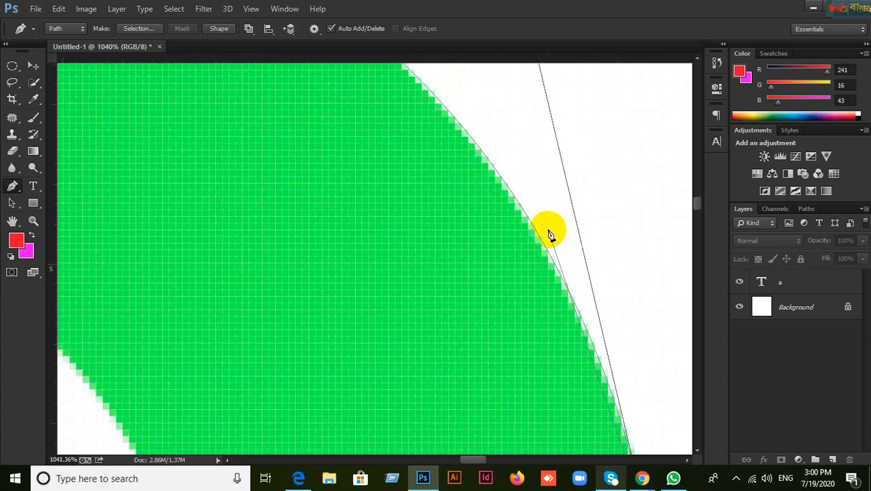
scroll(551, 234, down, 5)
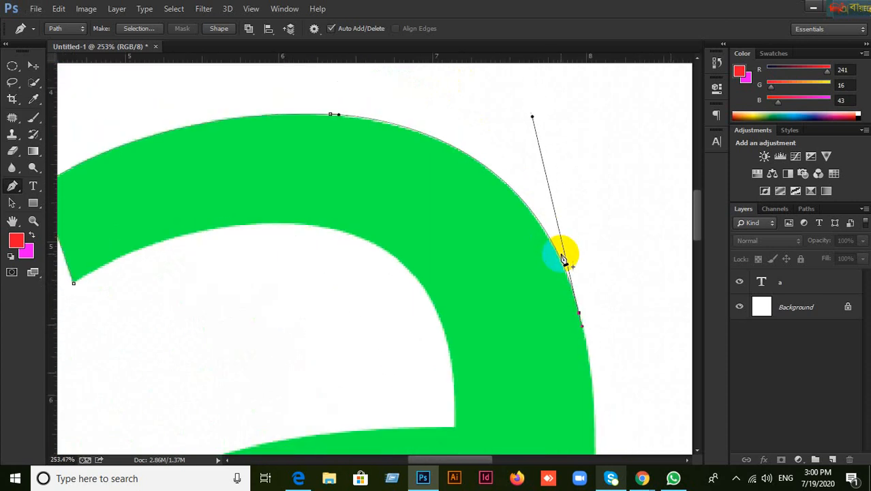
scroll(564, 259, down, 1)
key(ctrl+alt+z)
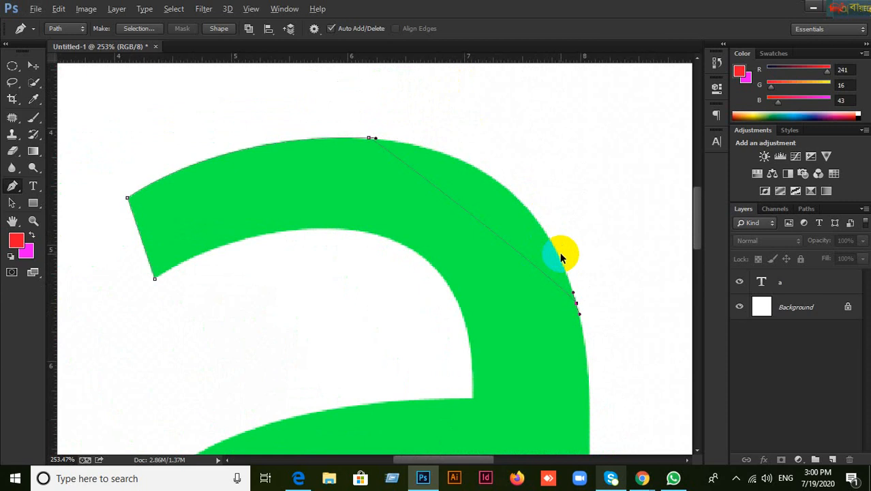
key(ctrl+alt+z)
scroll(581, 281, down, 1)
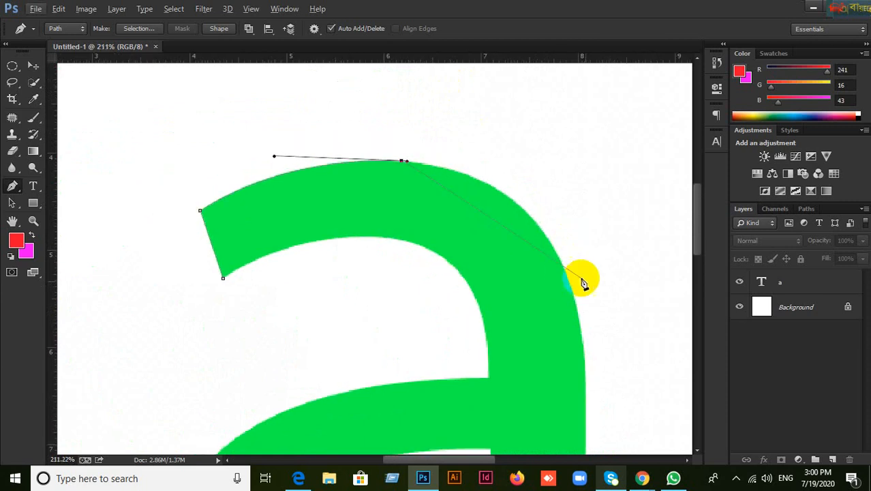
Step: Start a new anchor on the arc's outer right edge, briefly checking the course outline PDF
drag(583, 283, 521, 176)
scroll(549, 232, up, 2)
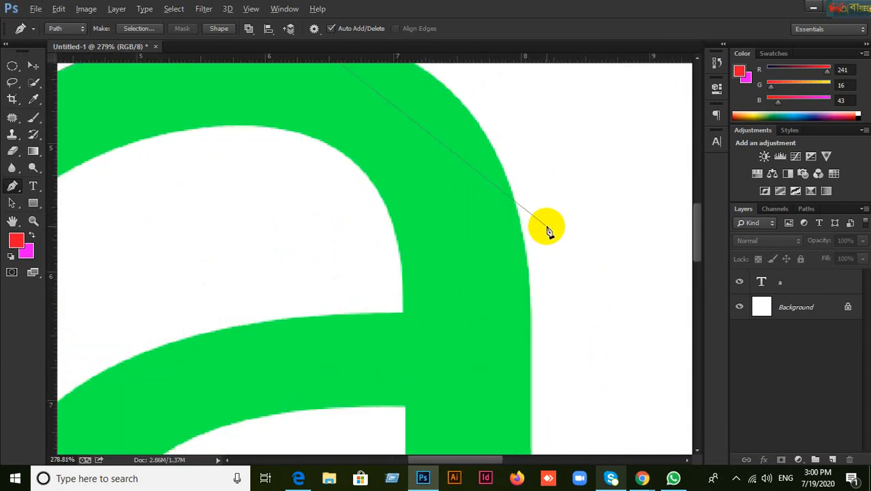
scroll(538, 205, up, 1)
scroll(540, 304, up, 4)
scroll(540, 303, left, 2)
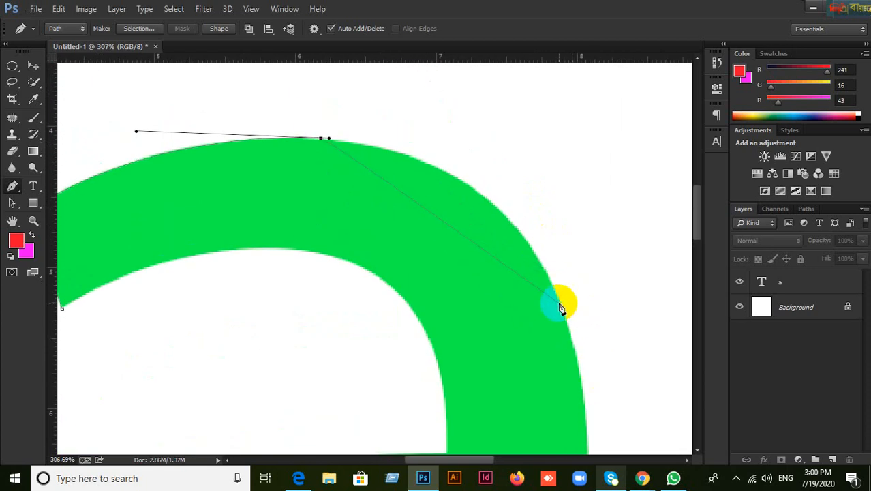
drag(560, 308, 565, 317)
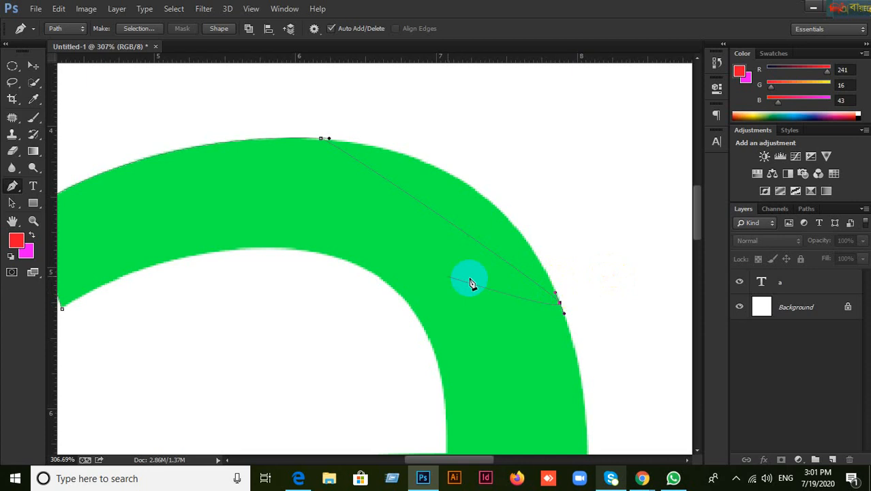
click(299, 478)
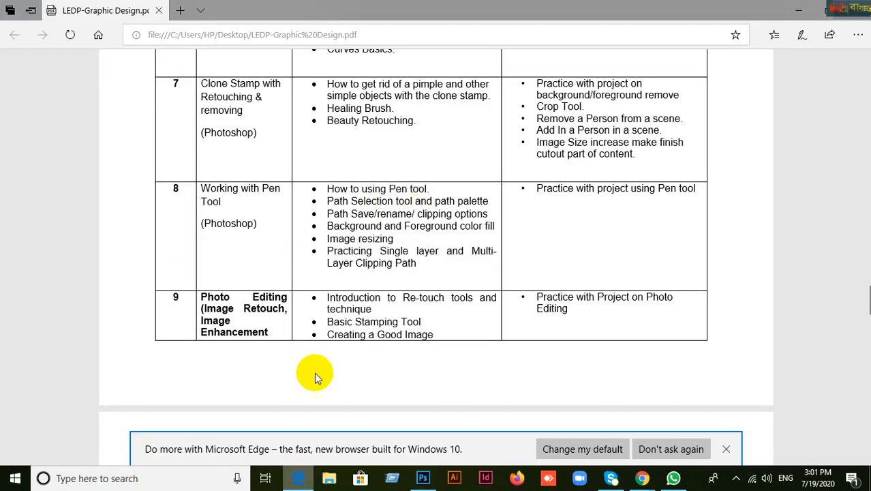
click(423, 477)
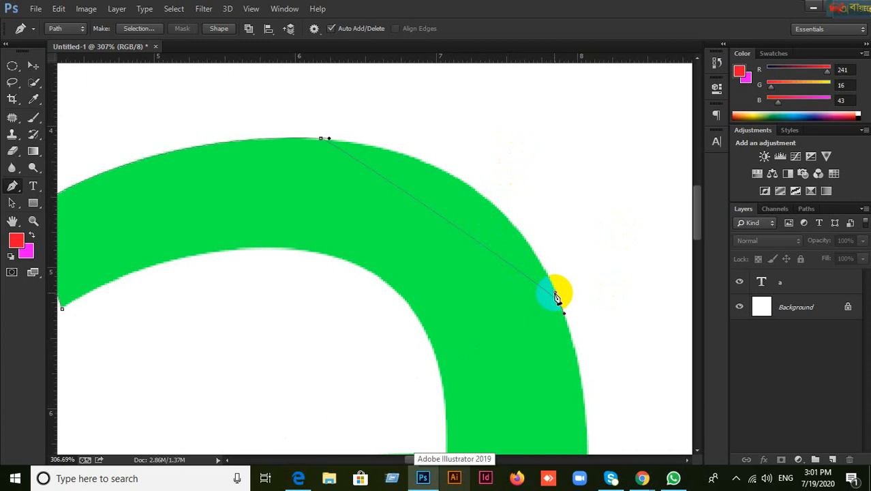
Step: Curve the segment along the arc and add a smooth anchor where the right stem edge begins
drag(556, 296, 502, 142)
drag(608, 383, 473, 155)
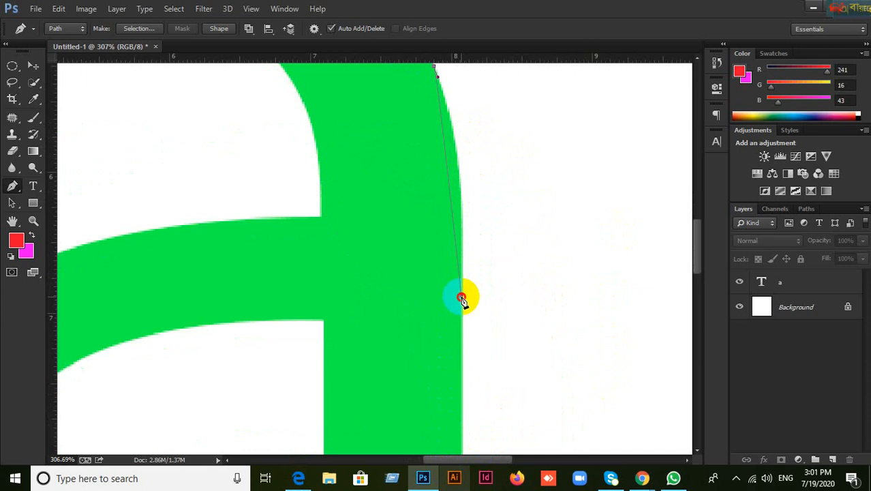
drag(462, 298, 463, 323)
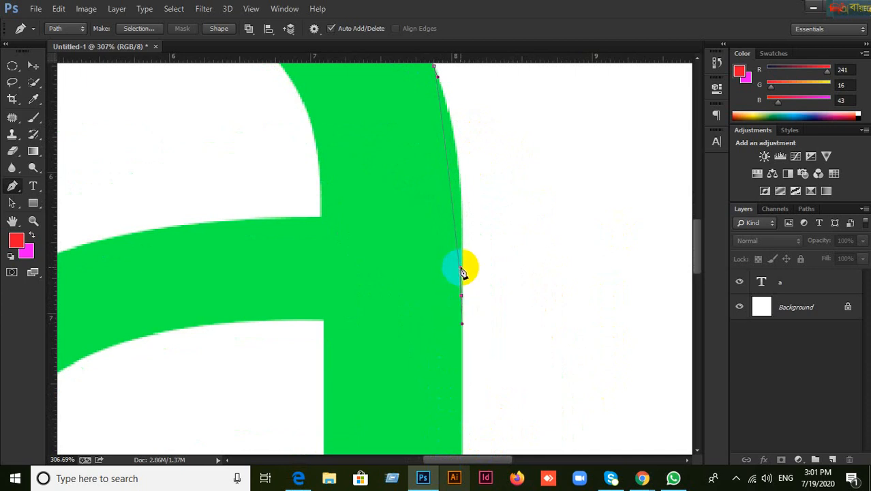
drag(462, 271, 466, 128)
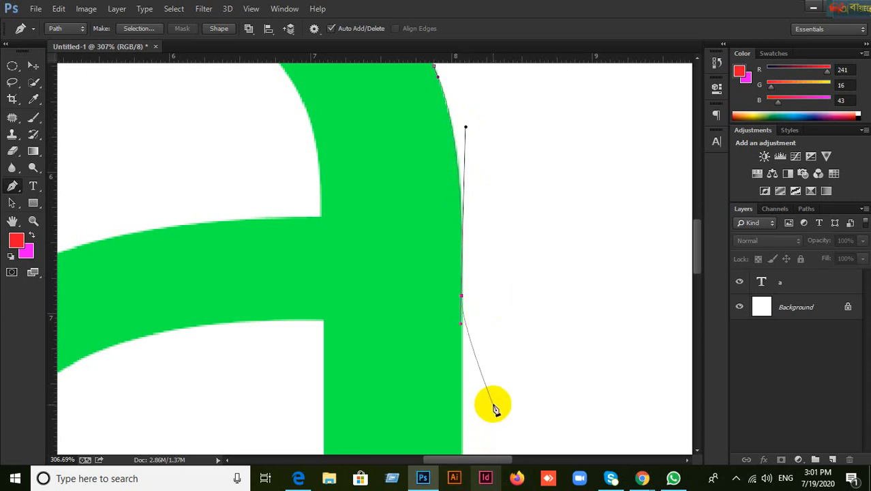
Step: Place an anchor further down the stem's straight right edge, redoing misplaced attempts
key(space)
drag(496, 405, 487, 179)
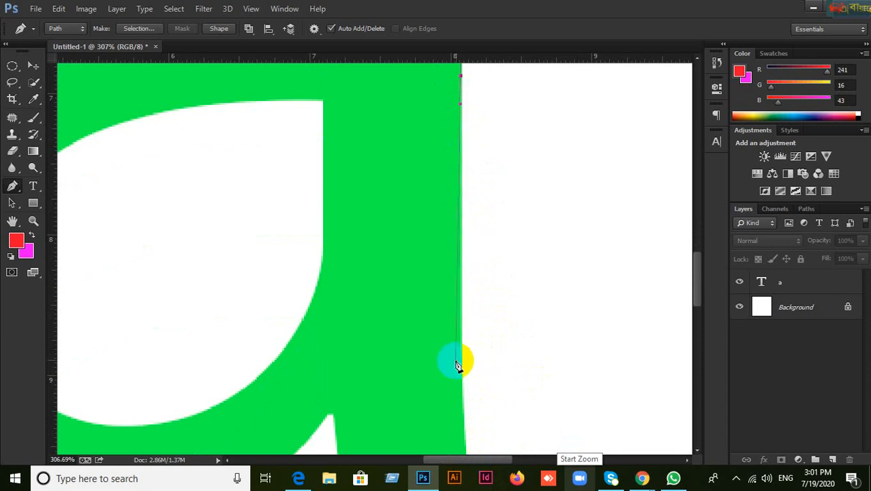
drag(463, 360, 463, 375)
key(ctrl+z)
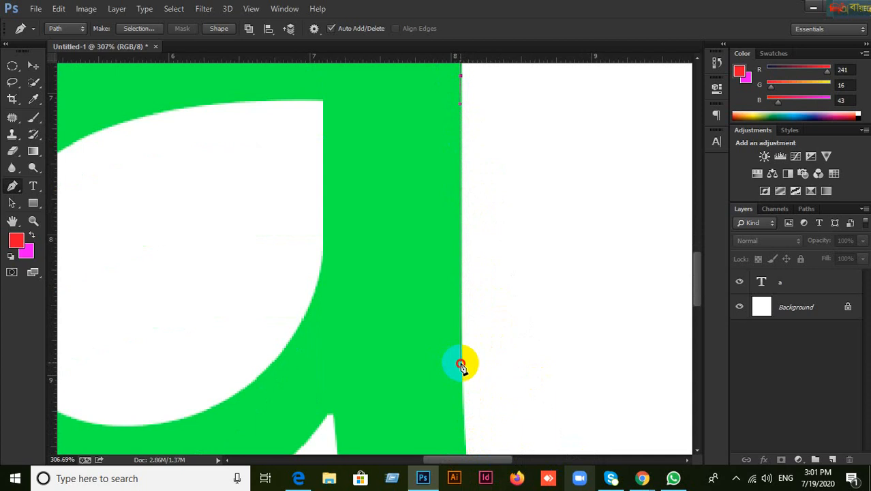
drag(461, 364, 463, 384)
key(ctrl+z)
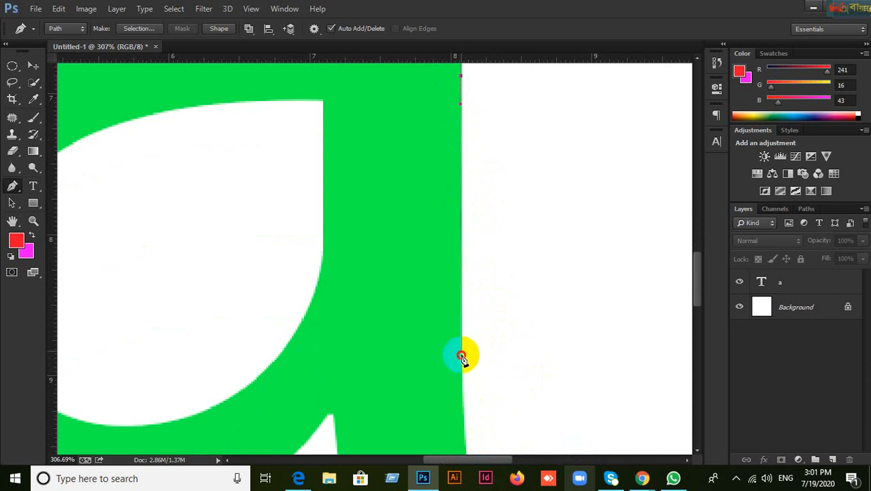
drag(462, 362, 463, 365)
key(ctrl+z)
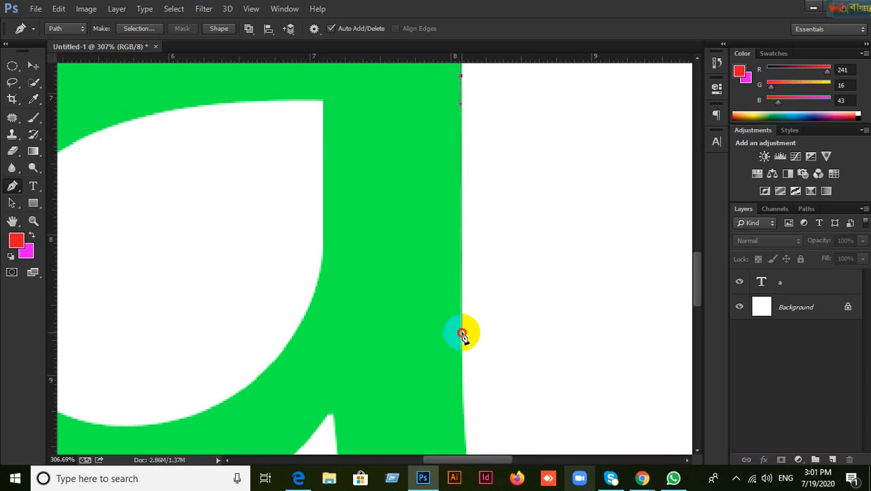
drag(462, 334, 465, 358)
key(space)
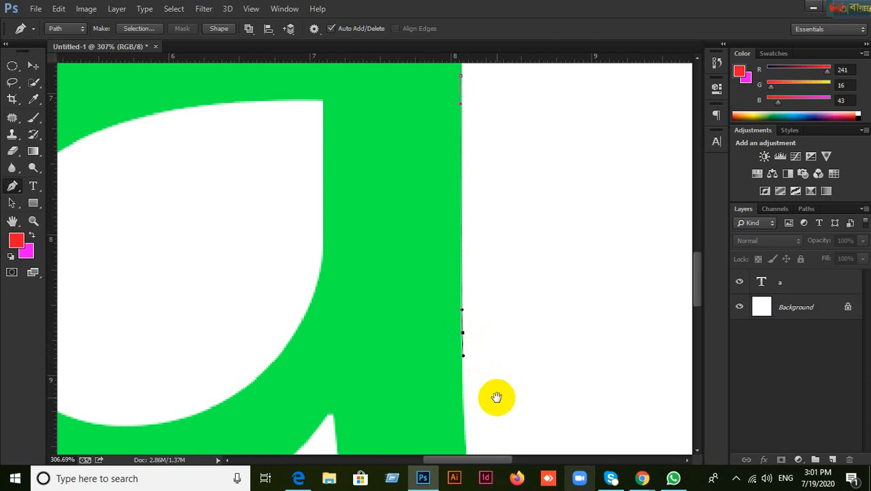
drag(498, 393, 461, 200)
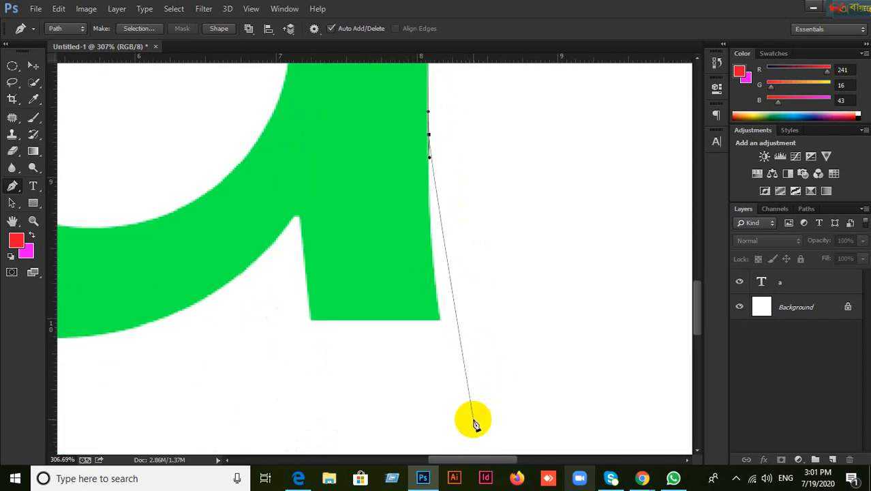
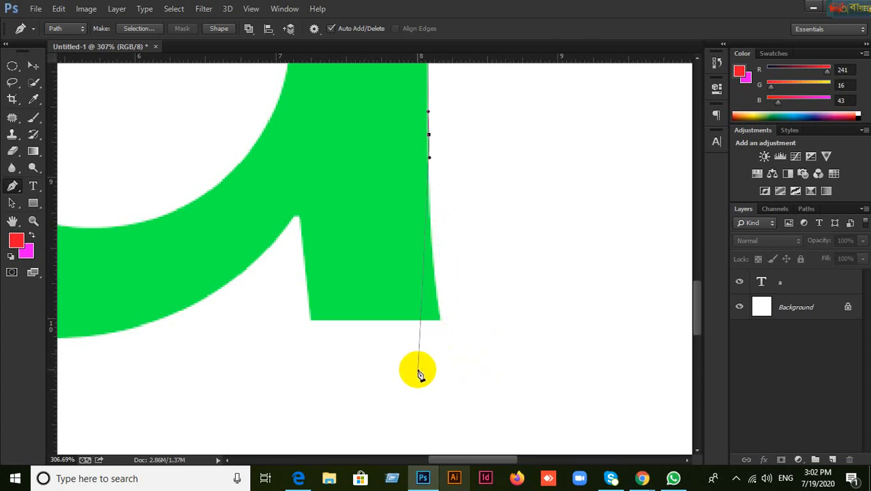
Step: Add a curved anchor partway down the right edge of the green 'a's stem
scroll(446, 329, up, 2)
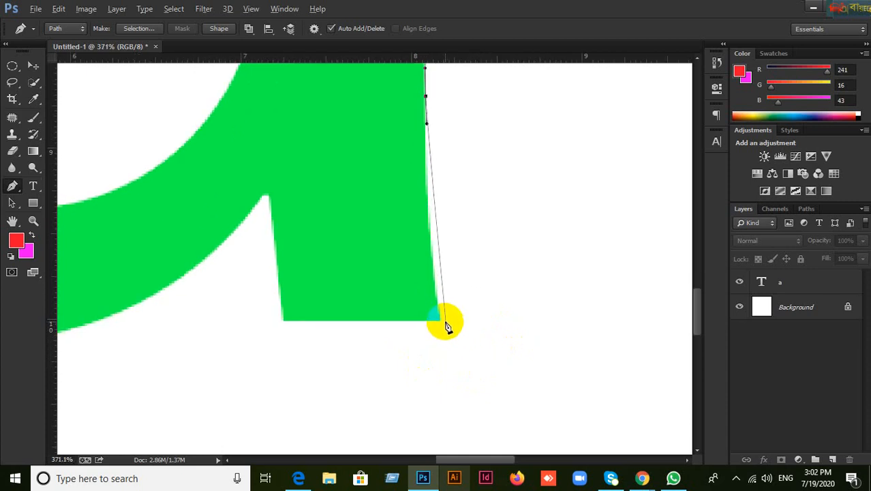
scroll(454, 294, down, 1)
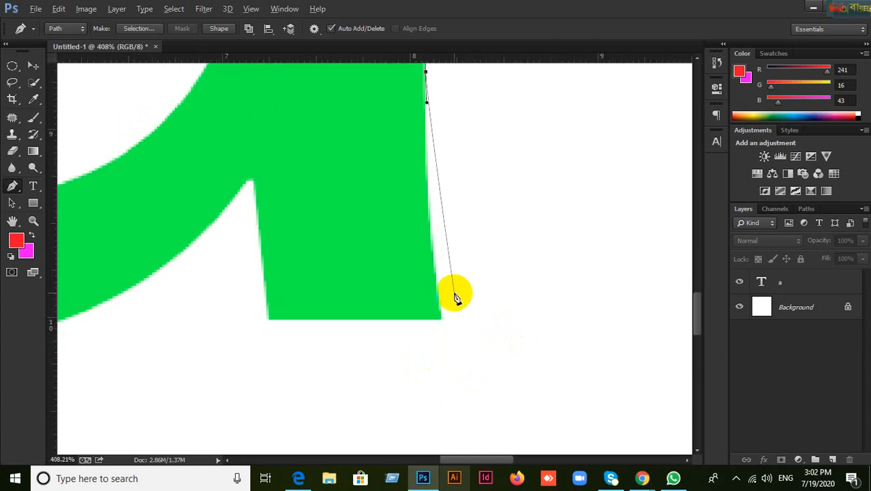
scroll(459, 290, down, 1)
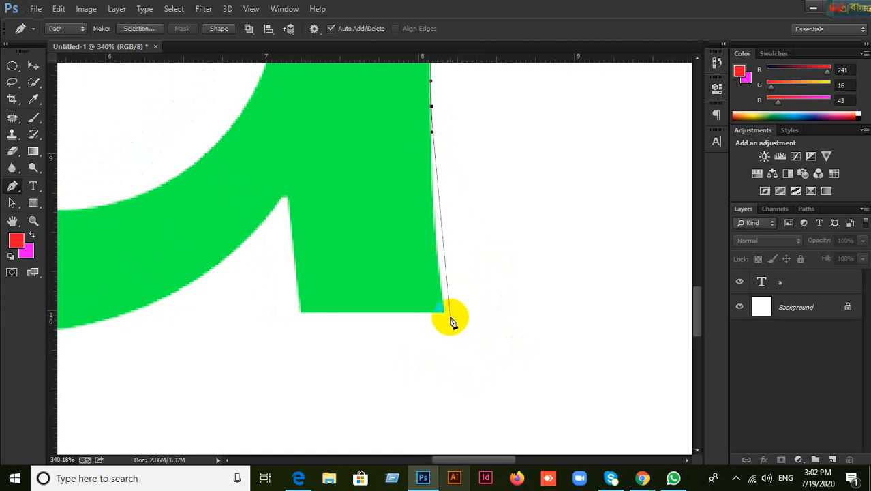
scroll(451, 295, down, 2)
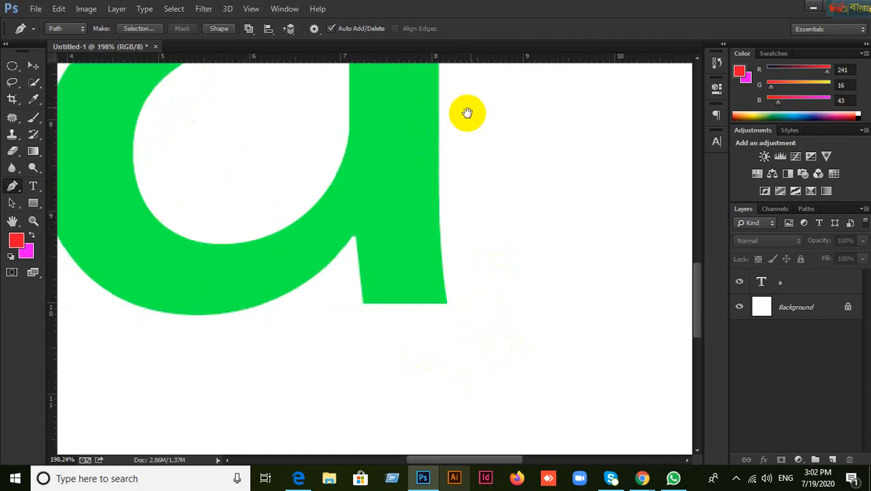
drag(467, 112, 478, 200)
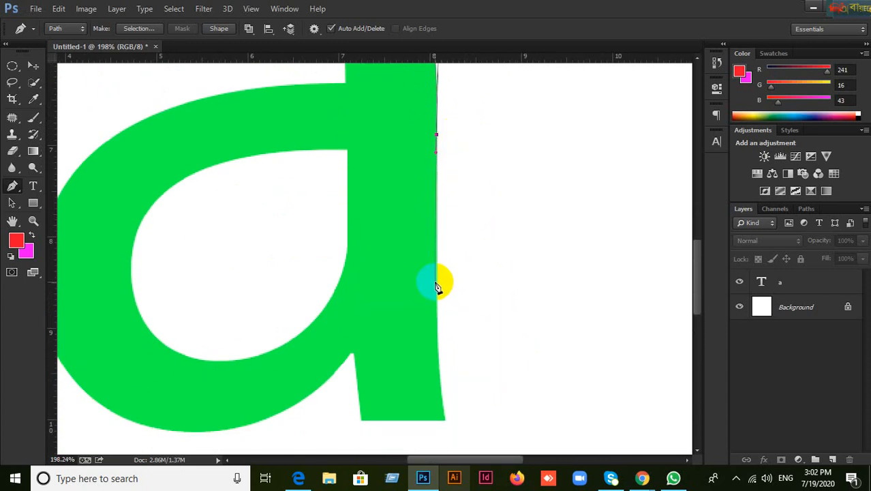
drag(437, 284, 437, 312)
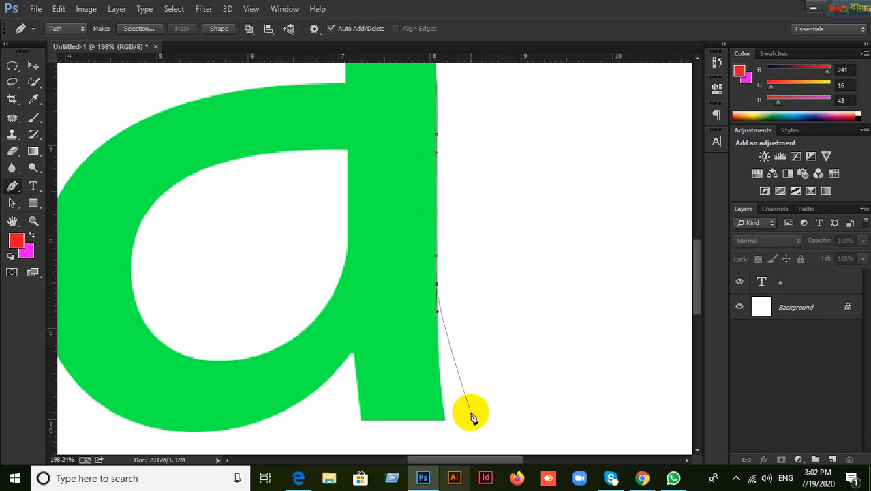
scroll(454, 383, down, 3)
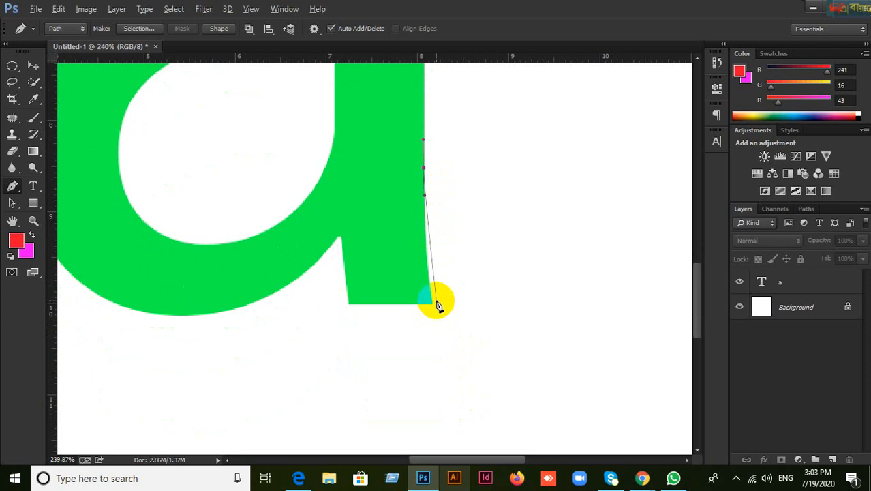
scroll(437, 312, up, 5)
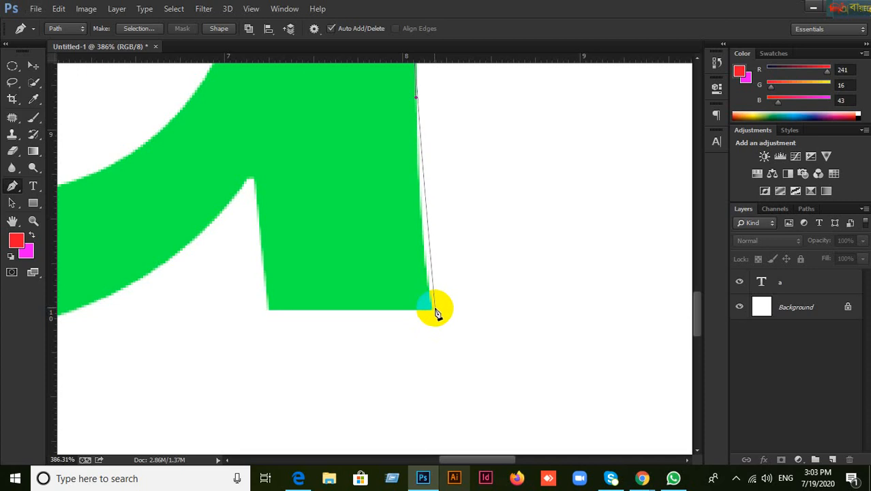
Step: Place a smooth anchor at the stem's bottom-right corner
drag(432, 307, 442, 348)
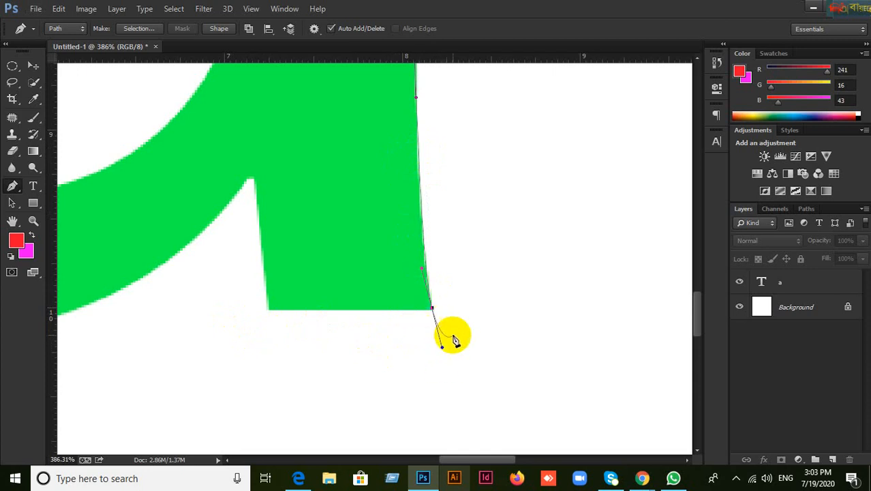
scroll(442, 345, up, 4)
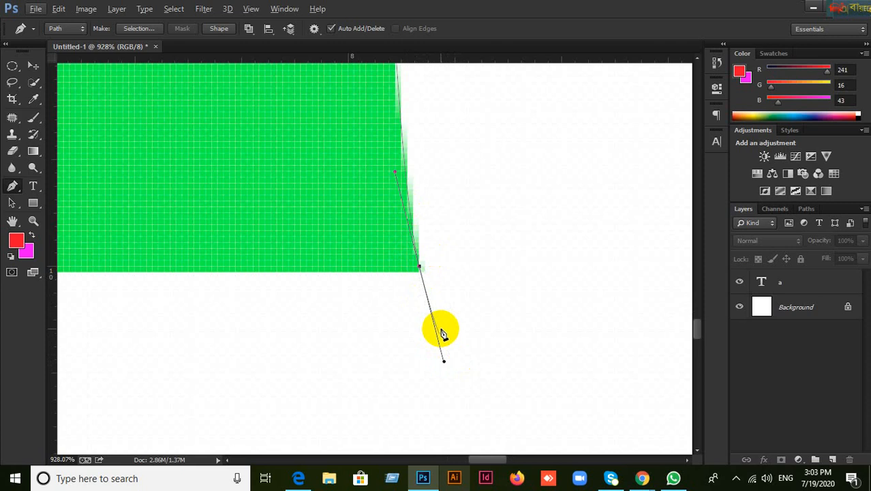
scroll(443, 335, down, 3)
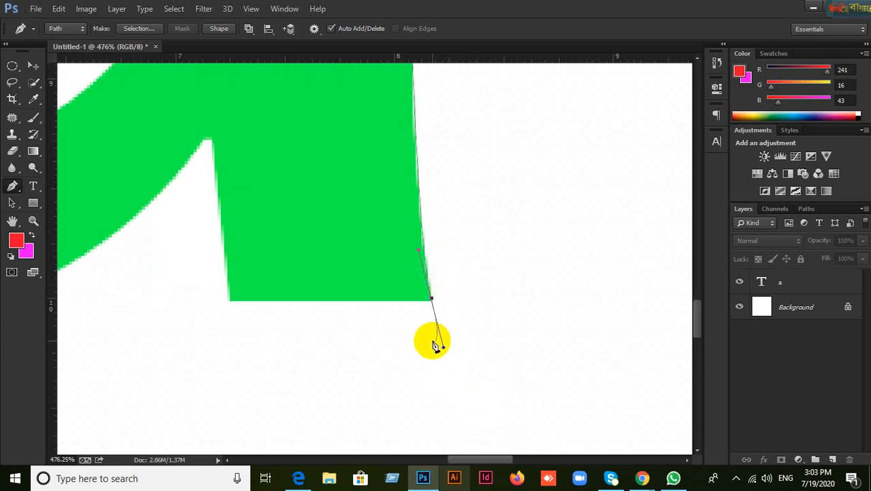
scroll(443, 335, down, 1)
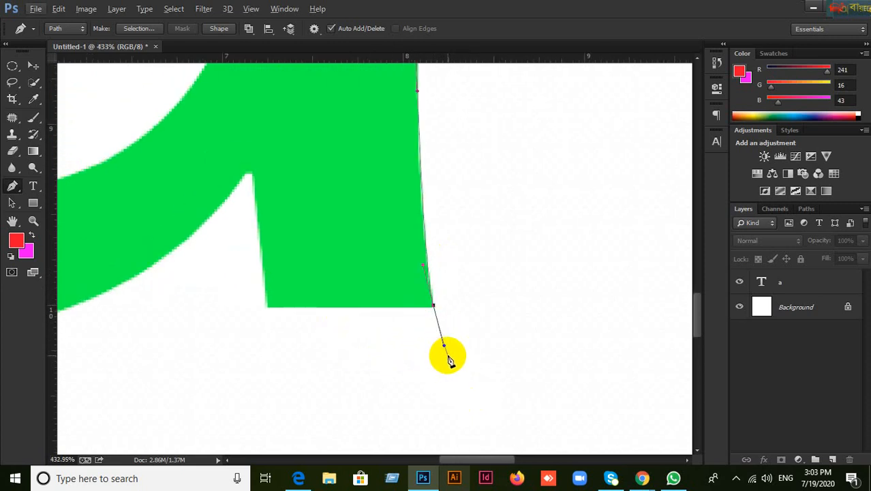
scroll(445, 353, up, 2)
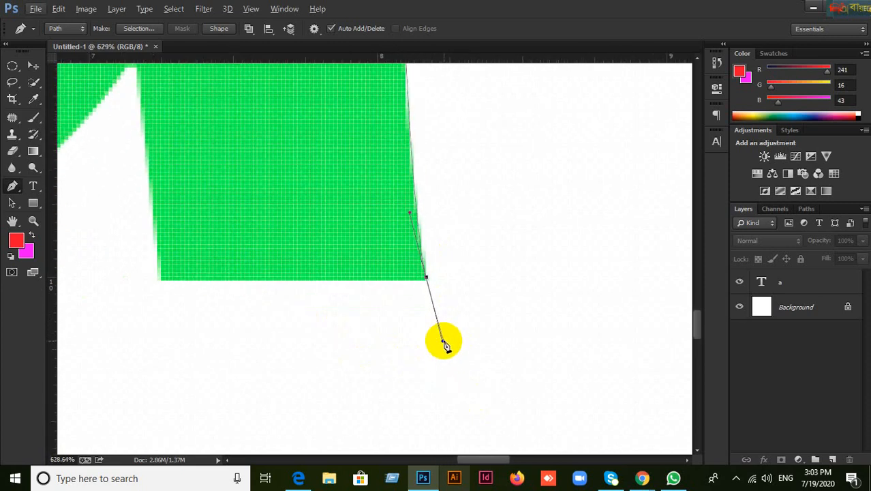
Step: Adjust the corner anchor's handles so the next segment runs along the stem's bottom edge
mouse_move(444, 340)
mouse_down()
mouse_move(381, 315)
mouse_move(361, 281)
mouse_move(443, 340)
mouse_up()
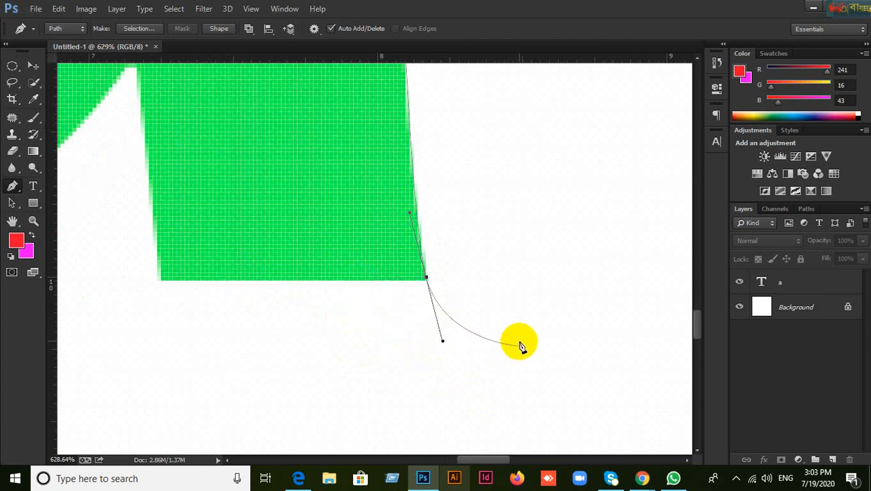
alt+click(428, 280)
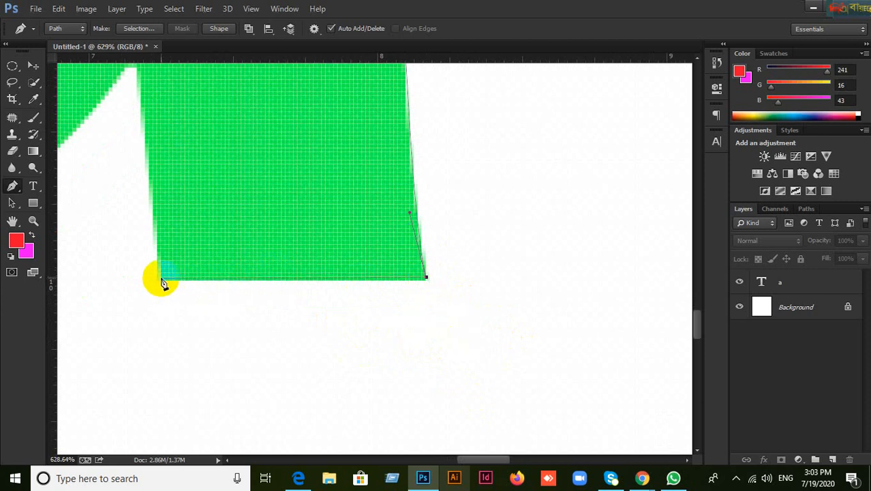
key(ctrl+z)
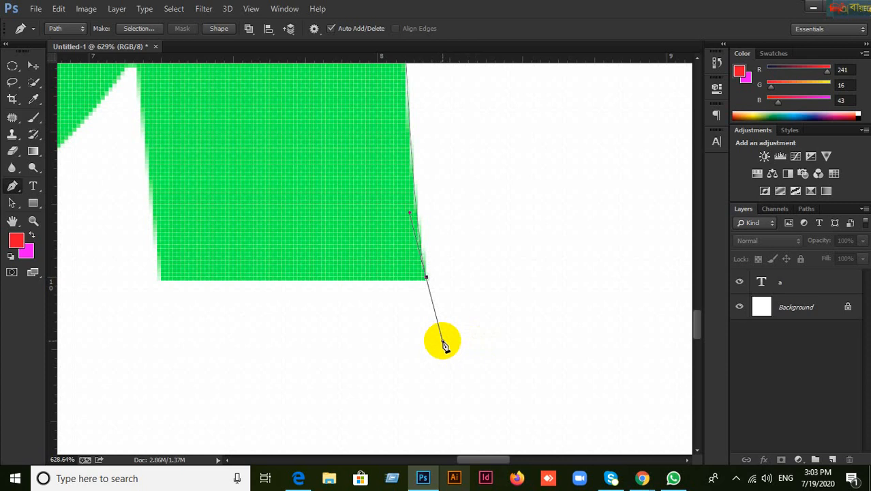
click(361, 281)
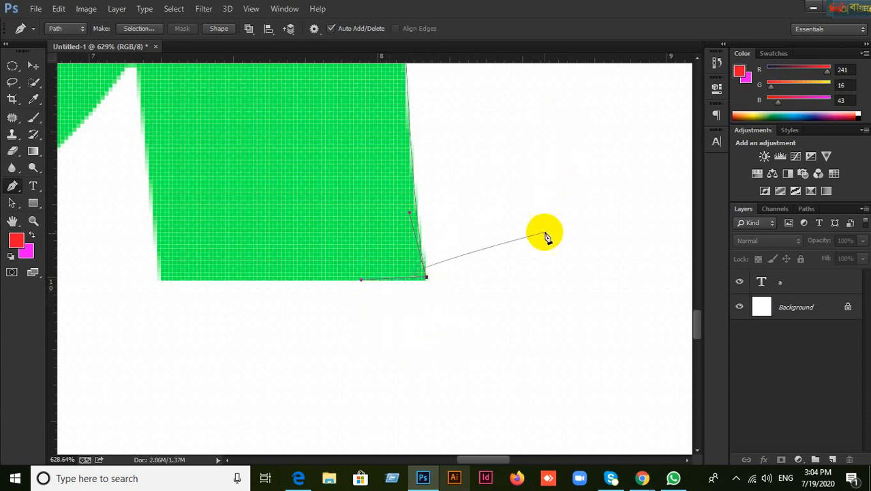
Step: Anchor the outline at the stem's bottom-left corner, discarding a misplaced point inside the stem
scroll(545, 237, up, 3)
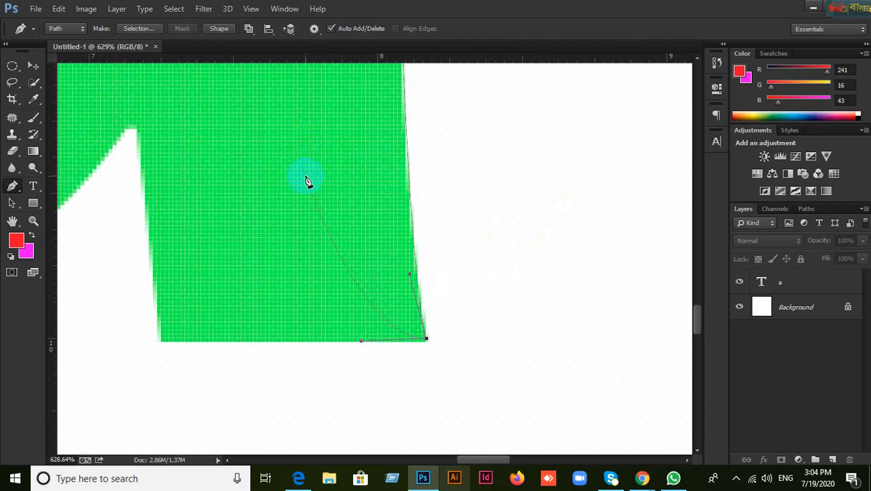
click(315, 194)
click(306, 178)
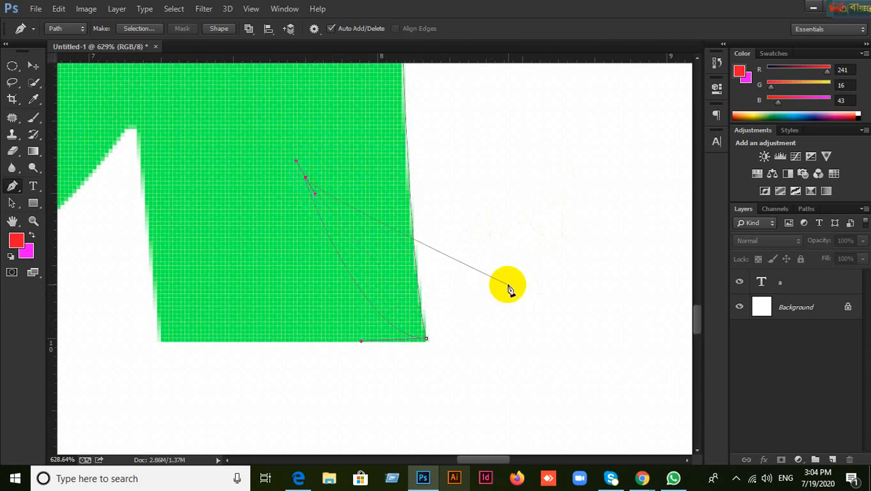
key(ctrl+z)
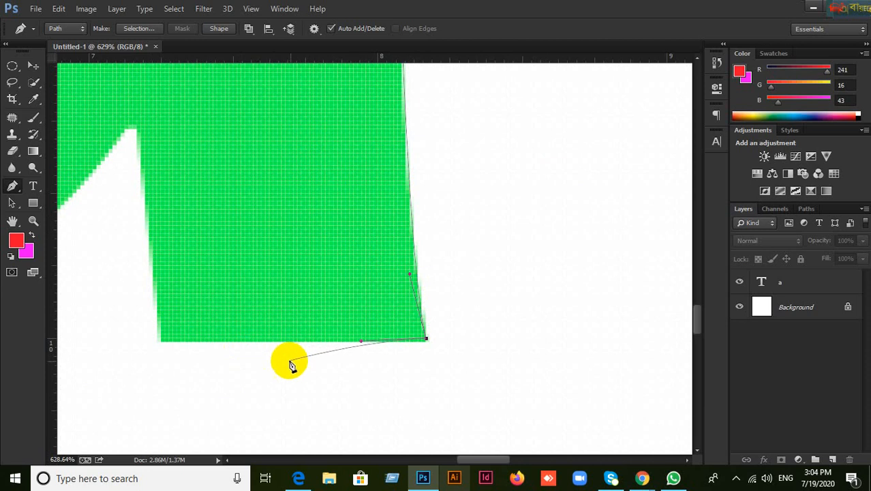
click(161, 341)
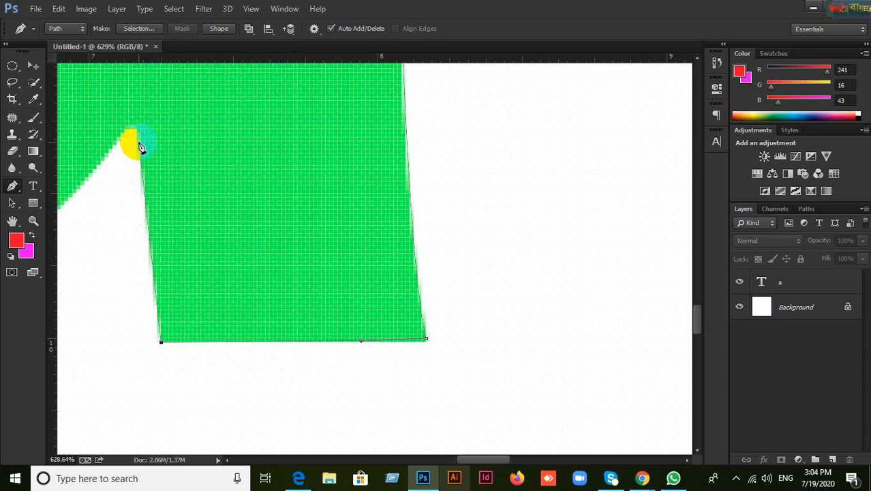
Step: Add curved anchors up the stem's left edge to the notch tip
click(139, 142)
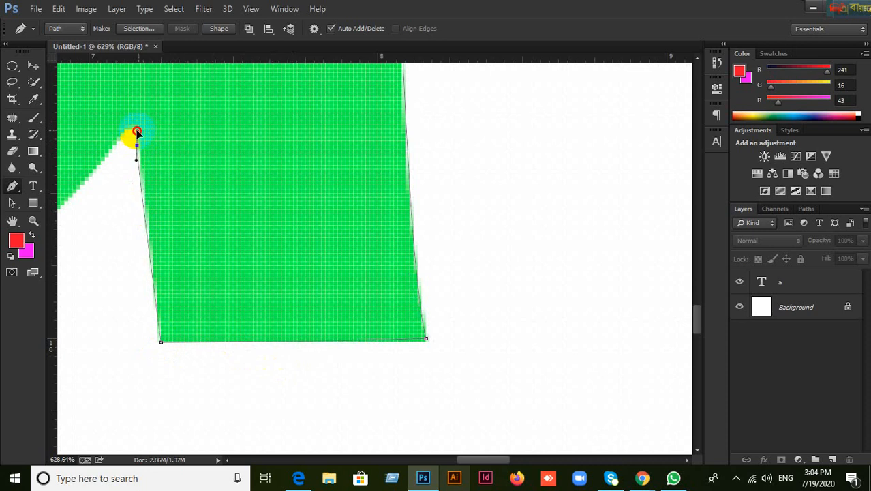
key(ctrl+z)
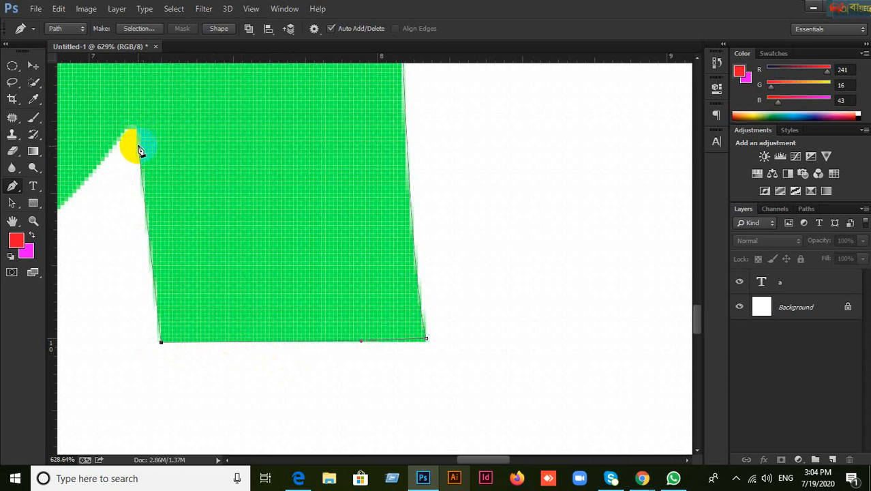
drag(139, 157, 137, 127)
click(140, 137)
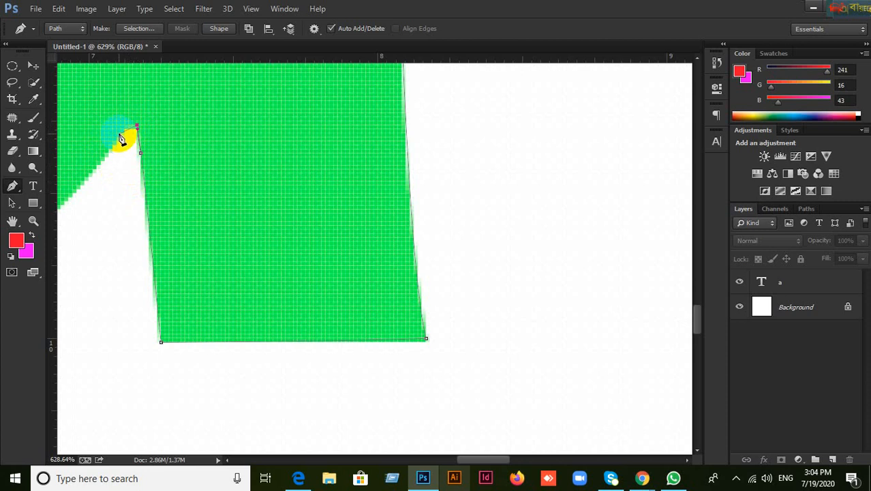
drag(120, 134, 115, 144)
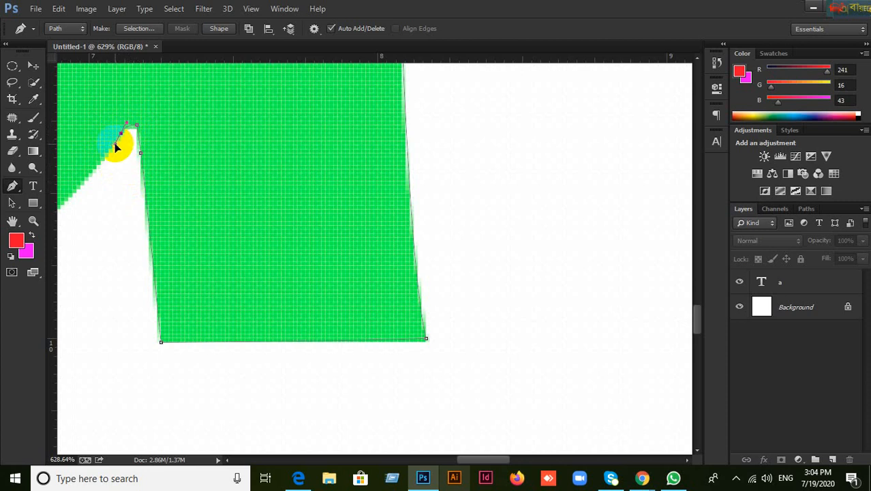
scroll(126, 191, down, 10)
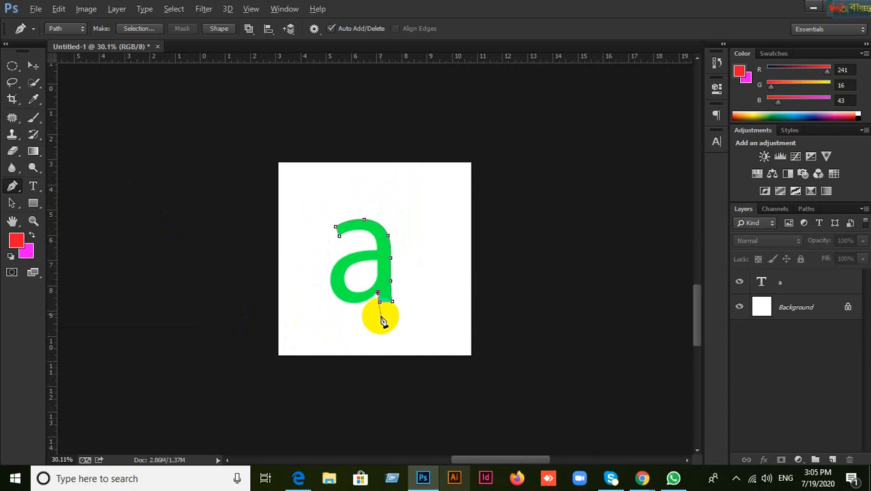
Step: Trace curved anchors along the bowl's bottom and around its outer left edge
scroll(377, 301, up, 5)
scroll(382, 349, up, 10)
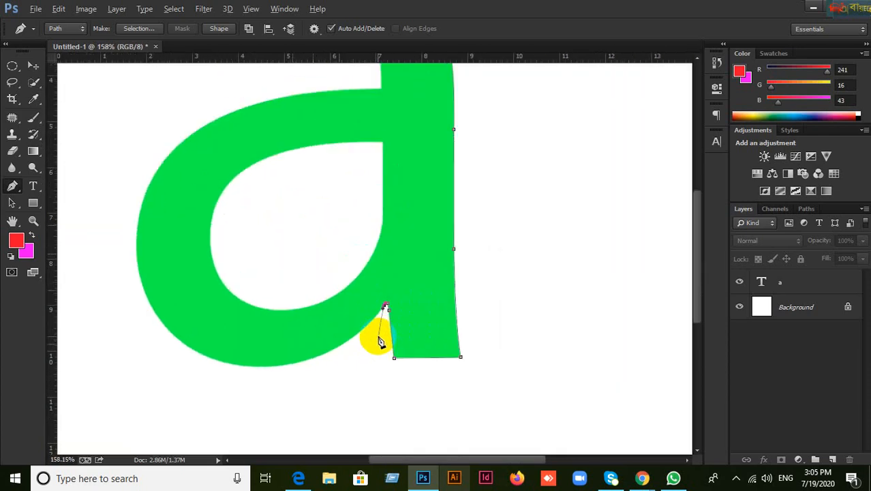
scroll(382, 325, down, 2)
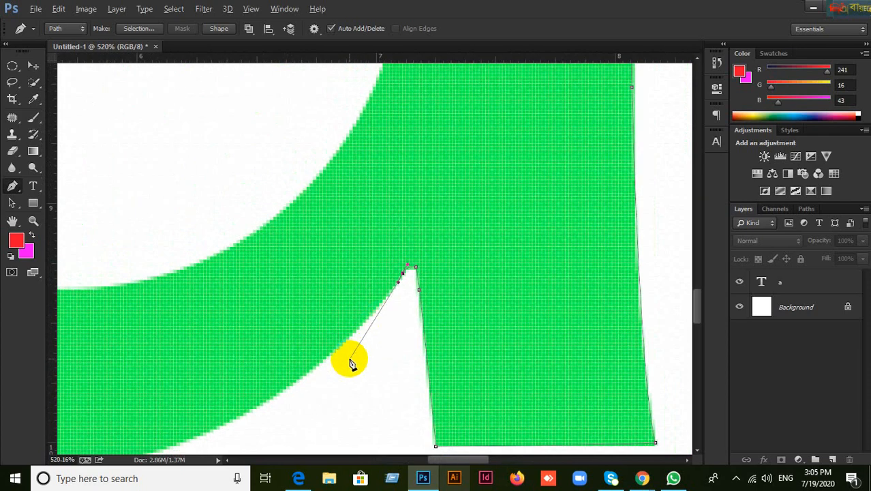
drag(360, 350, 500, 244)
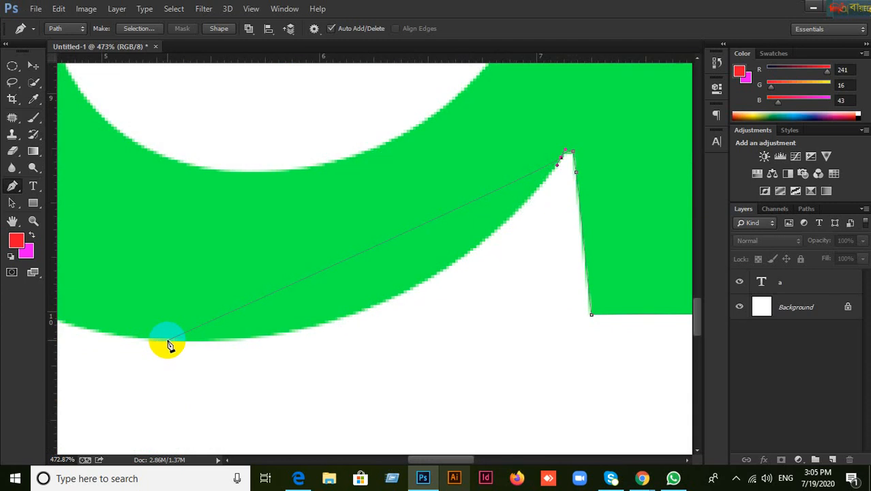
drag(169, 339, 184, 339)
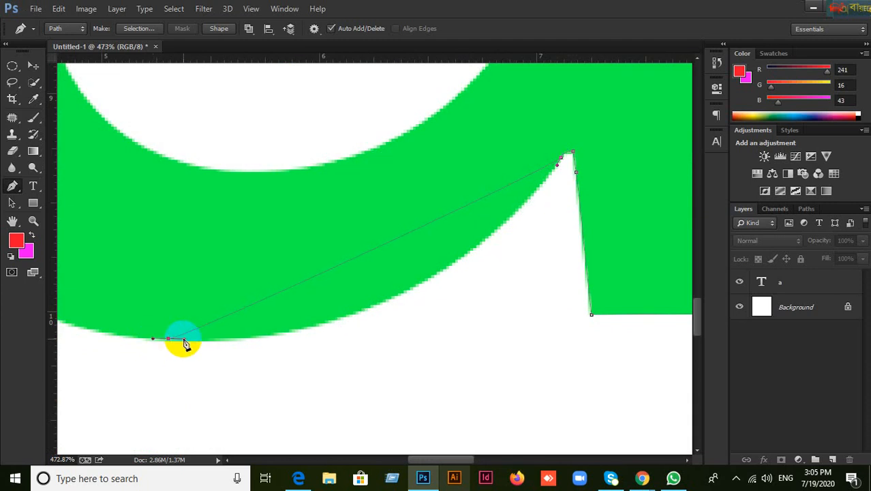
click(434, 351)
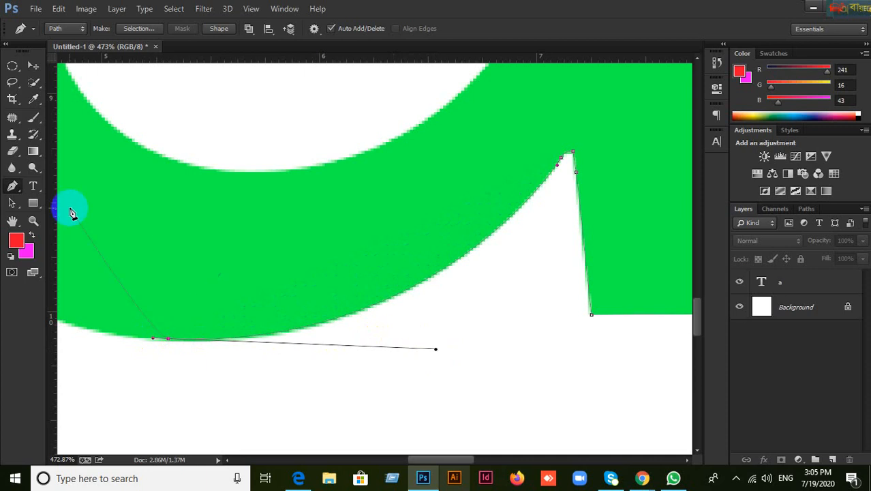
drag(126, 218, 372, 304)
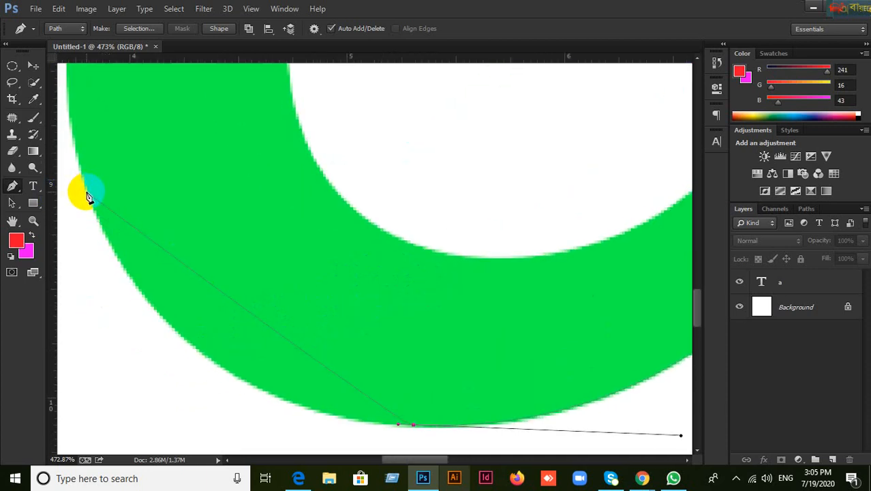
drag(85, 193, 82, 176)
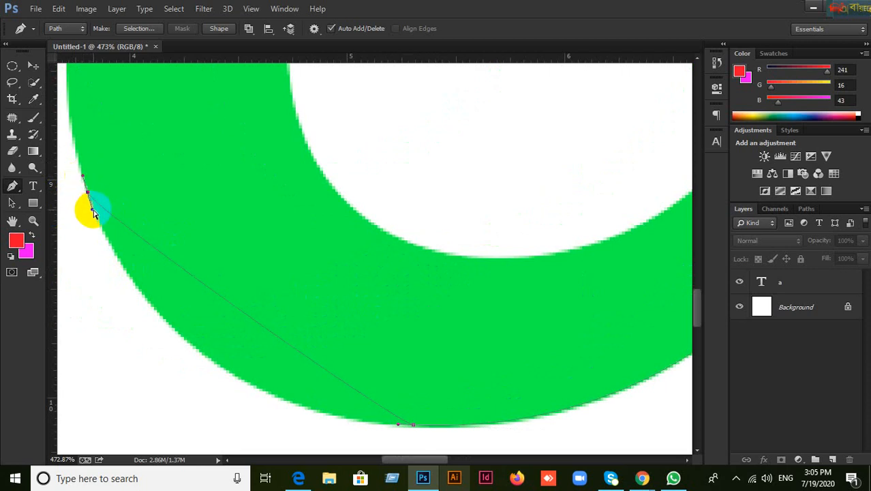
drag(89, 208, 169, 427)
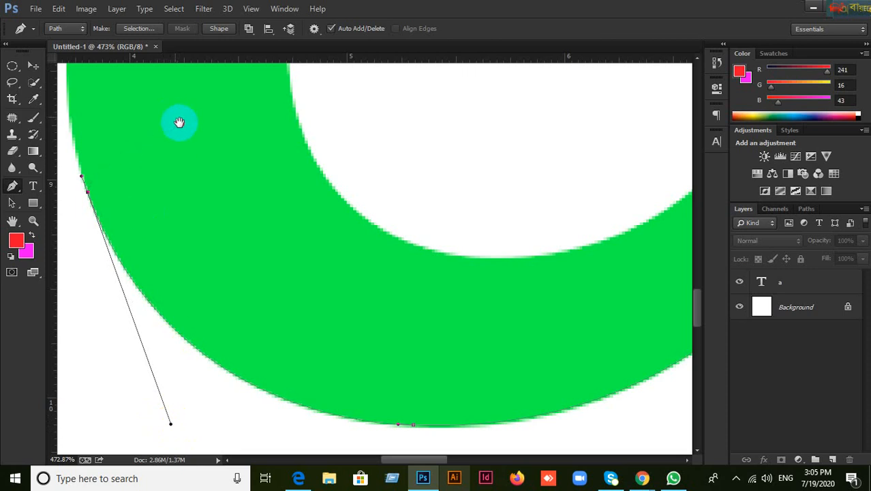
Step: Place a curved anchor at the top of the bowl, heading toward the crossbar
drag(178, 123, 272, 314)
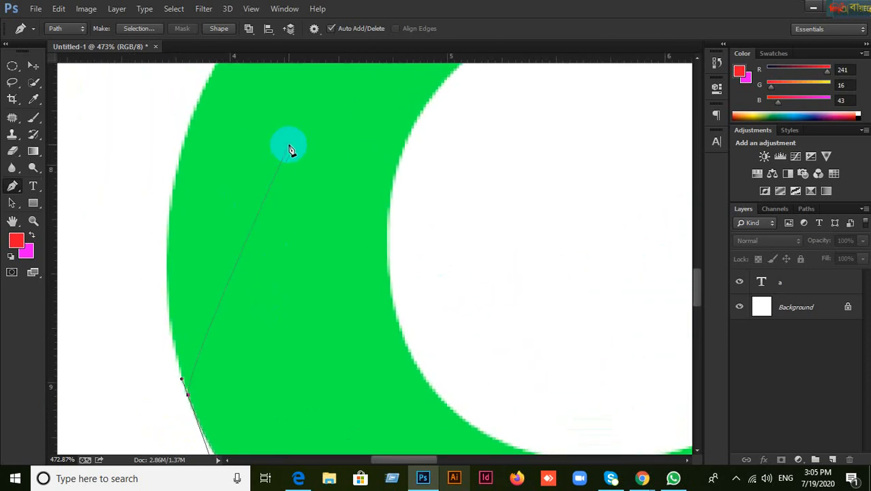
scroll(289, 145, down, 2)
drag(323, 173, 298, 210)
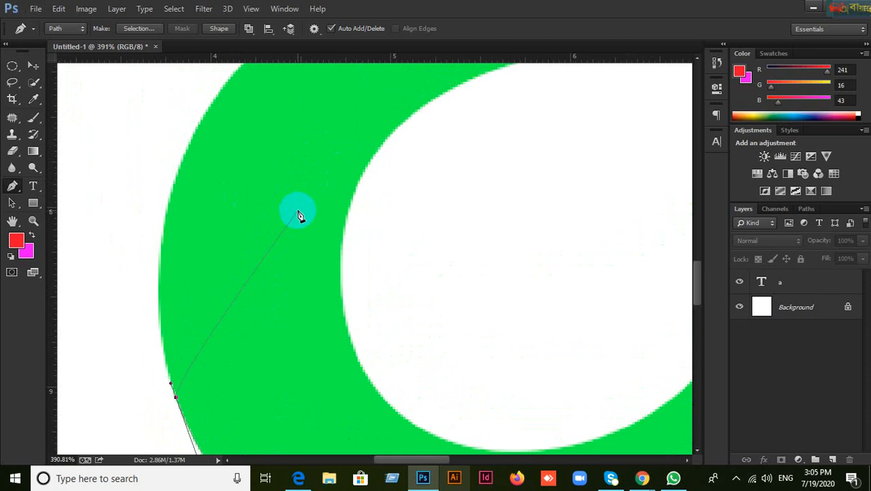
scroll(298, 210, down, 2)
scroll(298, 210, down, 1)
drag(331, 184, 250, 246)
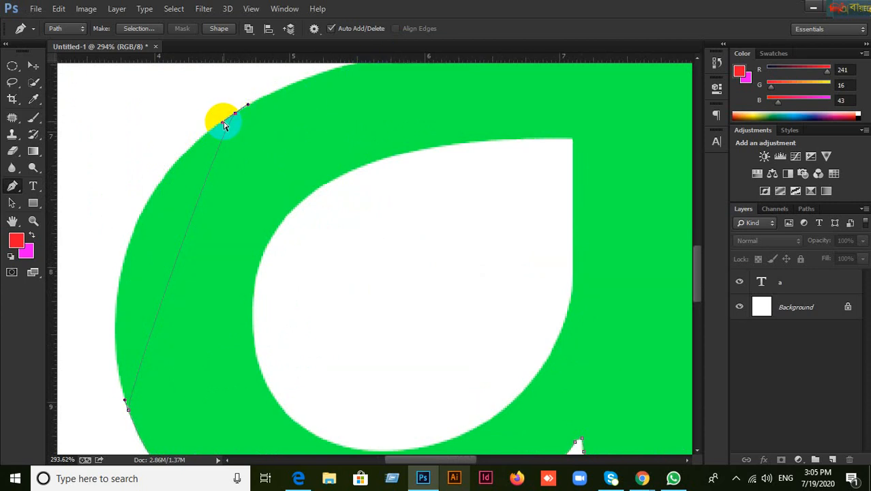
drag(218, 124, 67, 221)
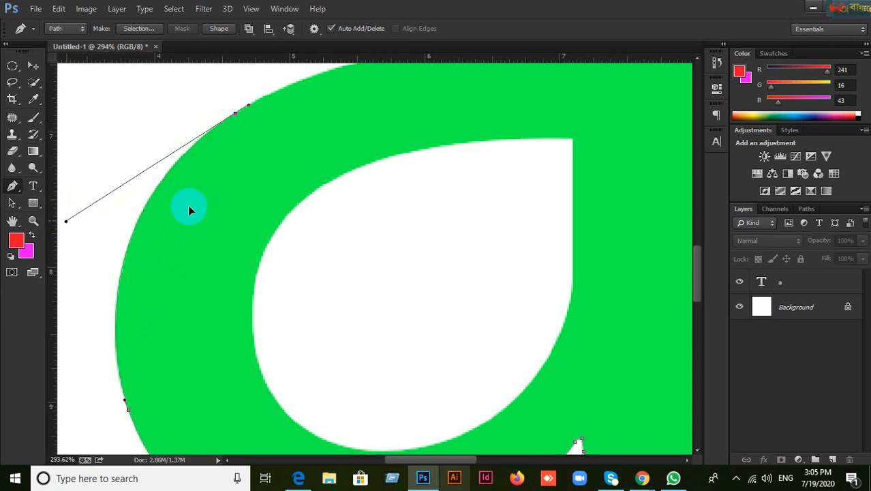
drag(468, 97, 387, 251)
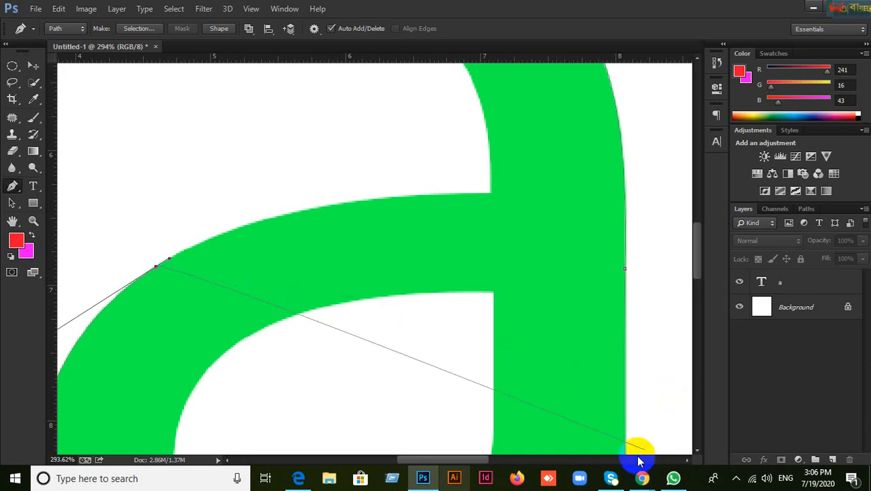
mouse_move(633, 481)
click(539, 423)
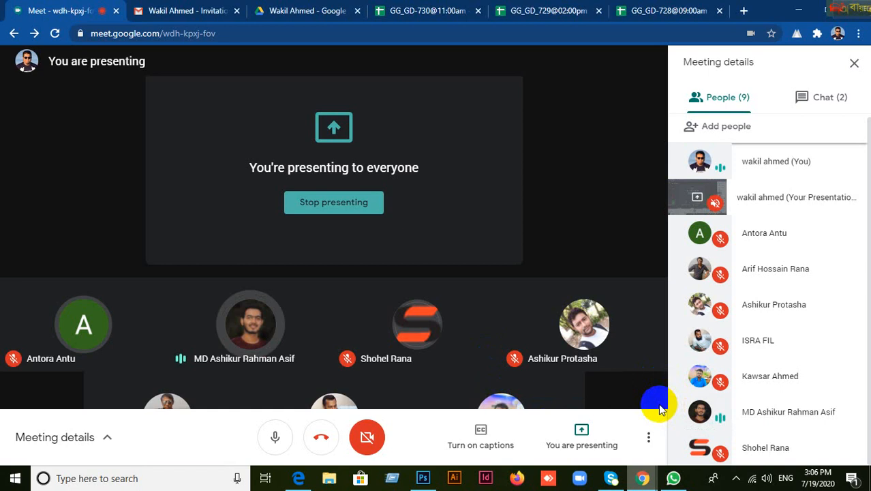
mouse_move(424, 478)
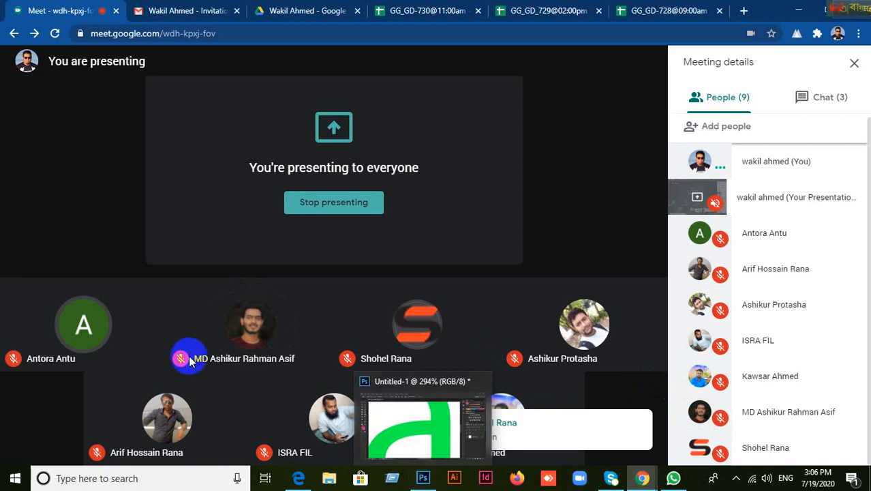
mouse_move(276, 325)
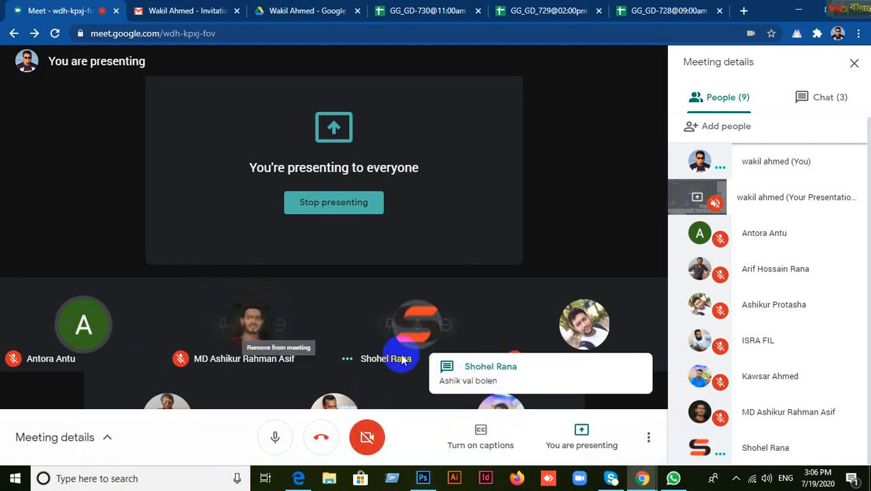
click(423, 478)
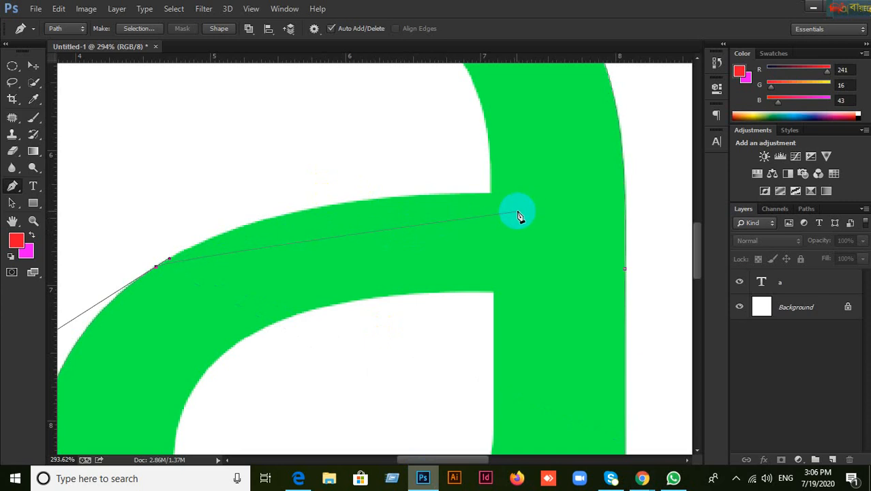
Step: Try three anchors along the crossbar's top edge, then undo them
click(493, 198)
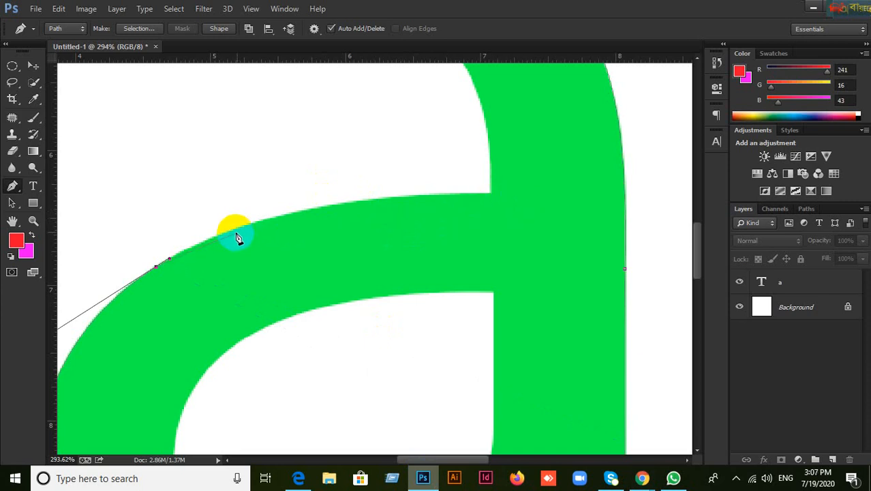
drag(244, 225, 266, 220)
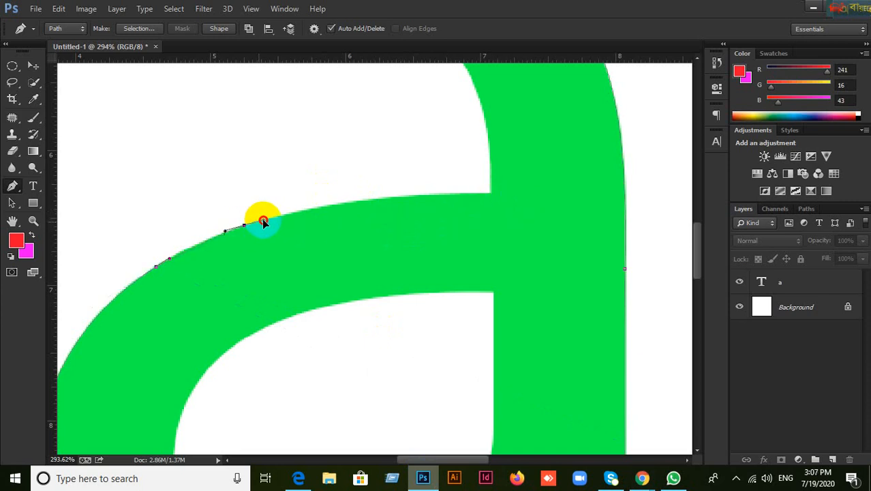
drag(315, 210, 341, 203)
drag(402, 200, 431, 206)
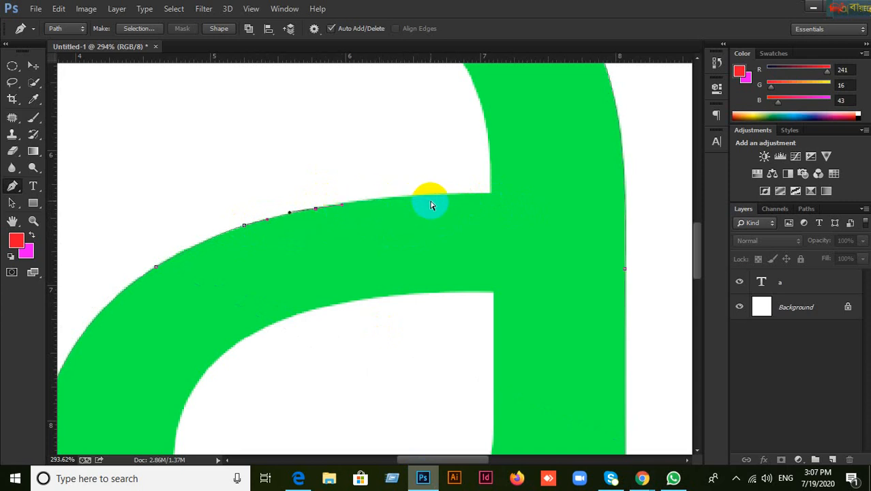
key(ctrl+alt+z)
key(ctrl+alt+z)
key(ctrl+alt+z)
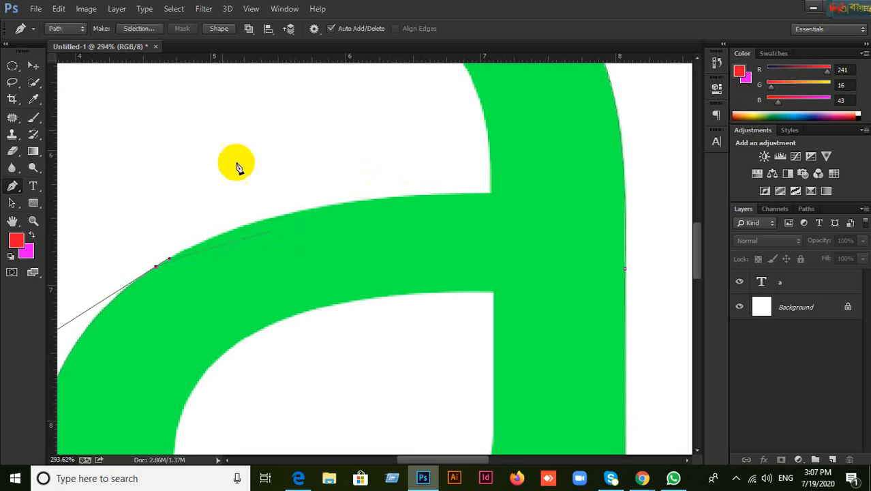
Step: Place an anchor at the crossbar's inner corner where it meets the stem
click(580, 204)
drag(613, 205, 638, 207)
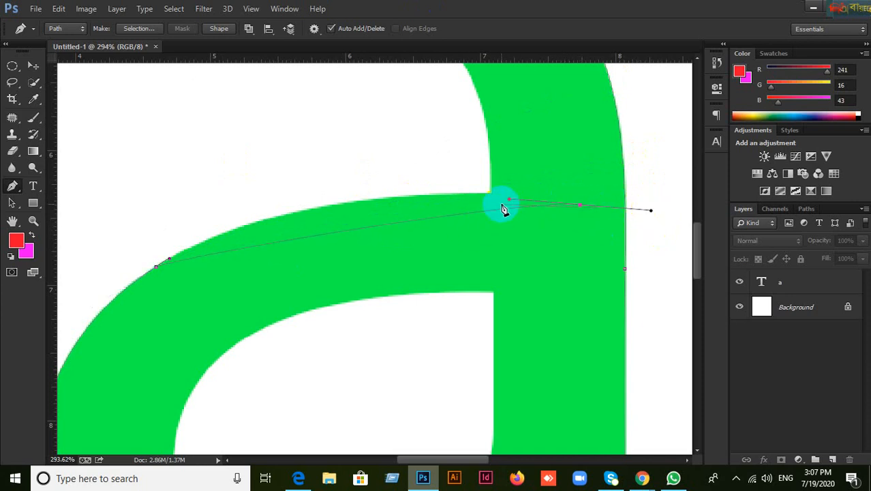
drag(508, 200, 283, 161)
key(ctrl+z)
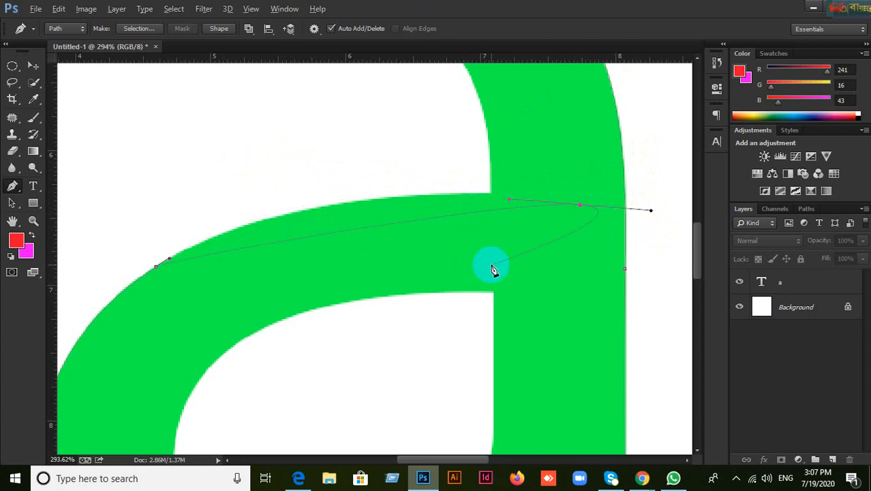
key(ctrl+alt+z)
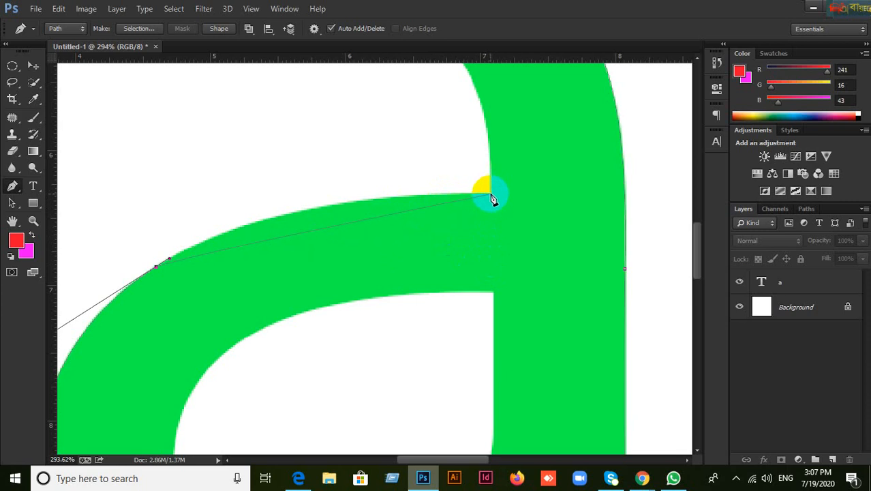
drag(491, 194, 257, 194)
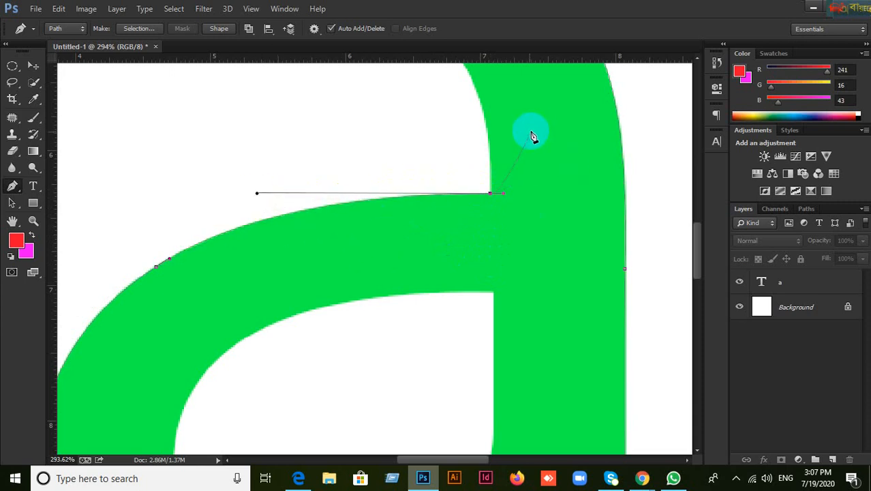
drag(531, 132, 548, 265)
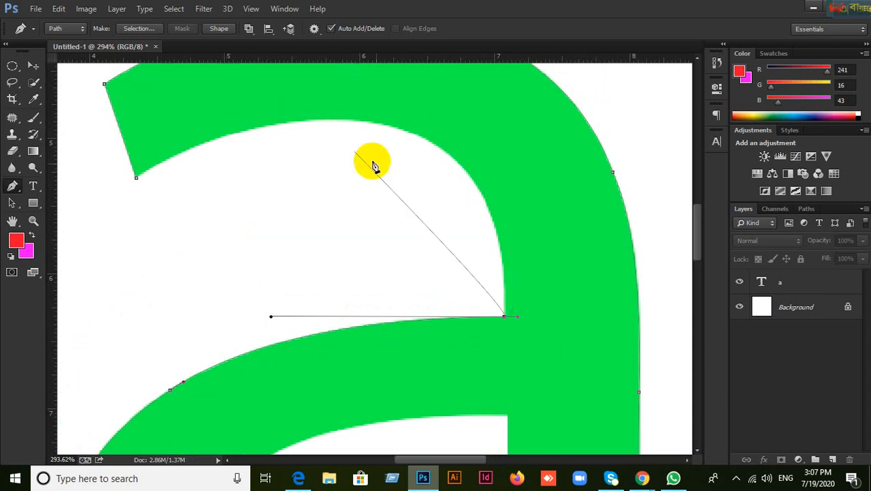
Step: Add an anchor beside the inner corner with its handle angled up the stem's inner edge
click(517, 318)
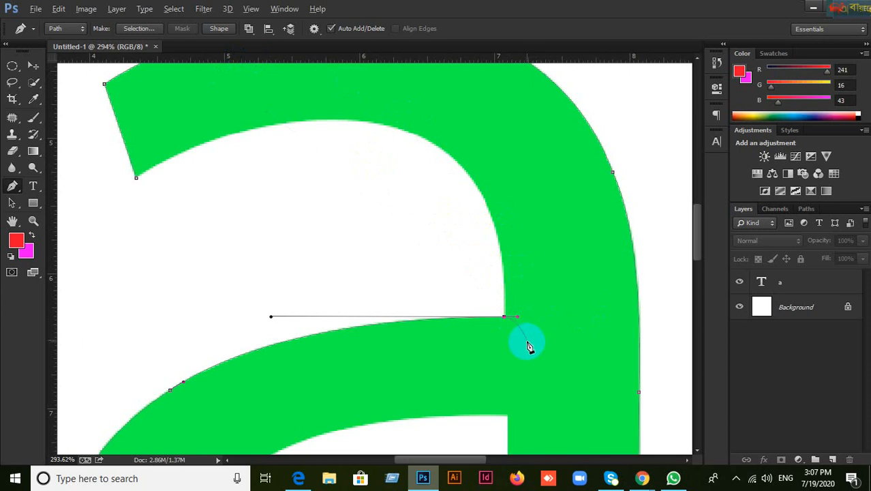
scroll(534, 325, up, 1)
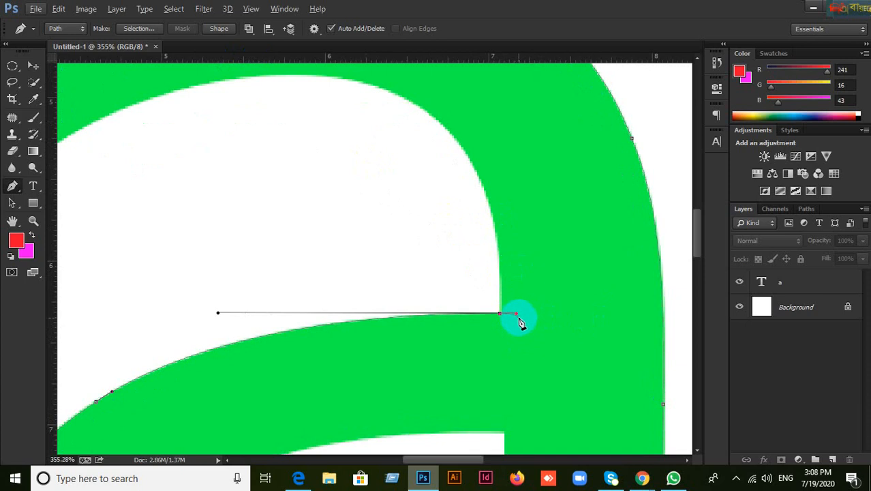
key(alt)
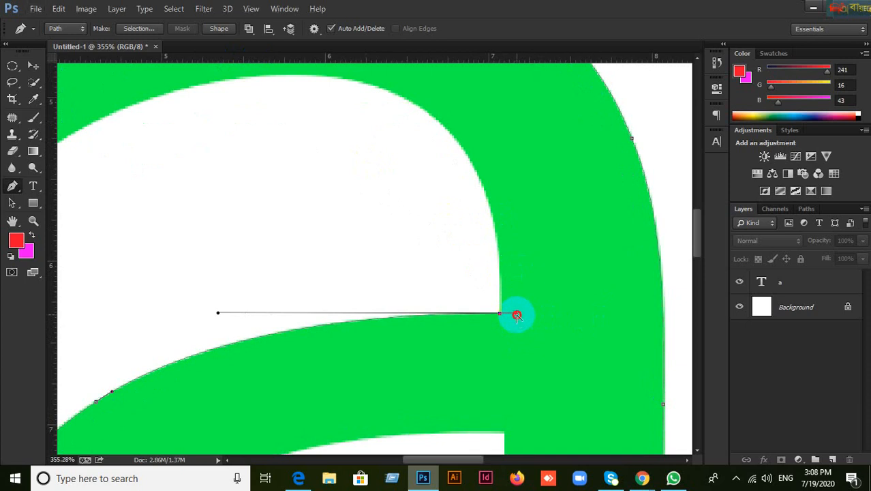
drag(518, 316, 502, 283)
key(ctrl+z)
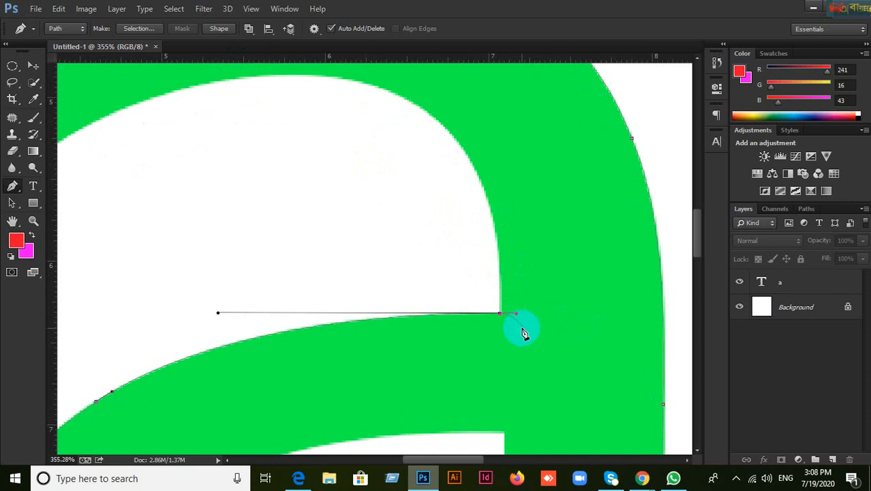
click(501, 316)
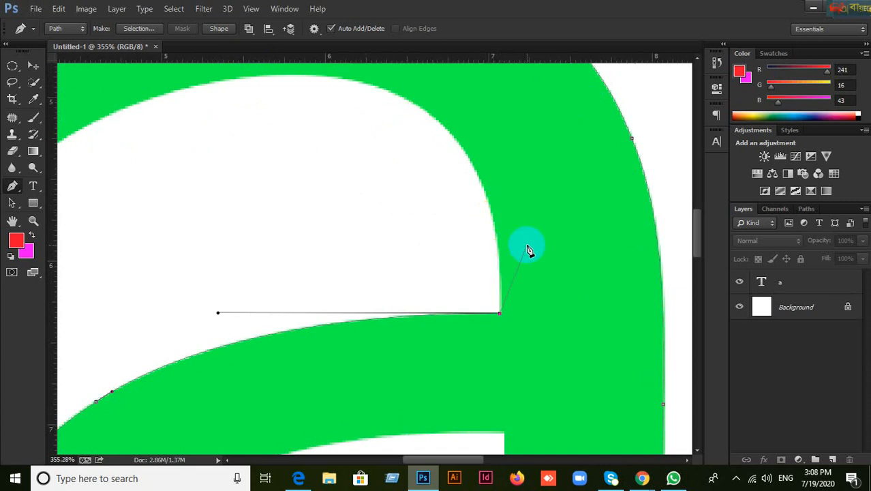
key(ctrl+z)
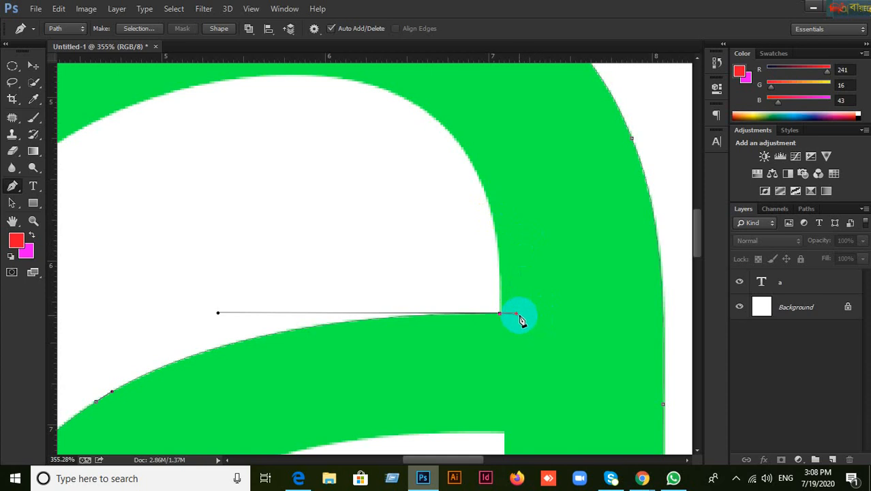
drag(518, 319, 500, 291)
Step: Add a curved anchor on the inner top curve and close the outline at its start point
drag(511, 211, 574, 290)
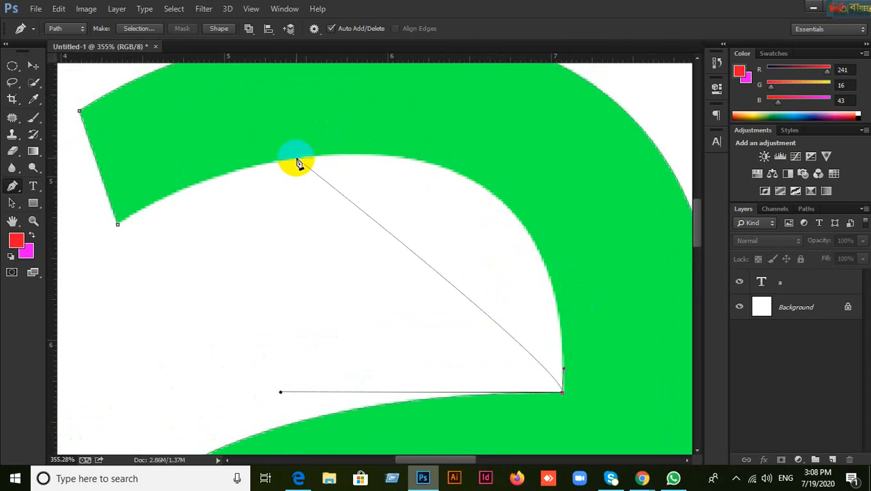
drag(297, 159, 587, 116)
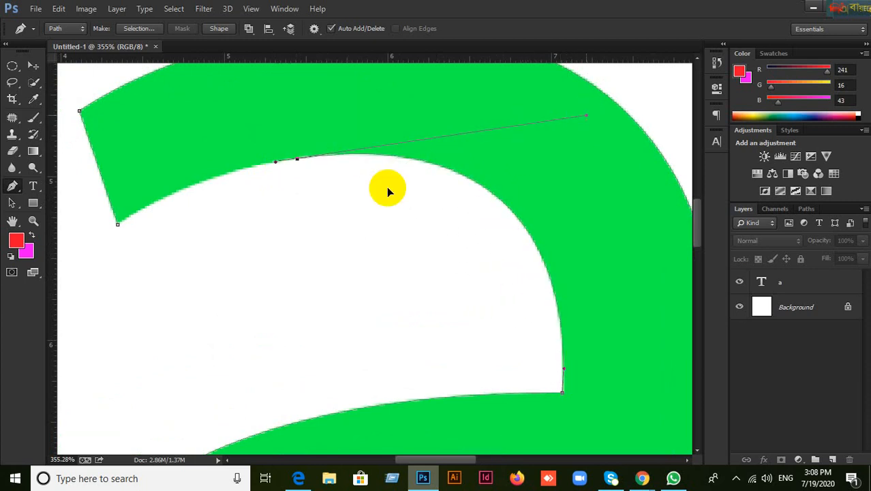
click(118, 224)
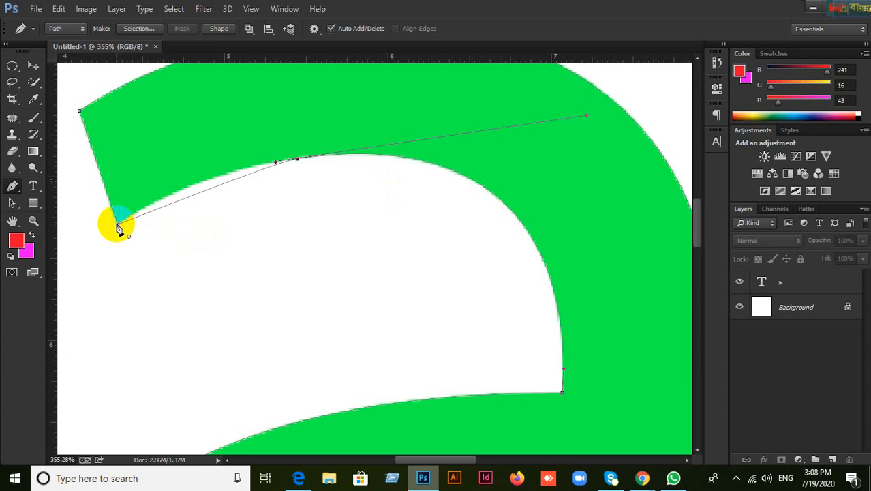
click(119, 225)
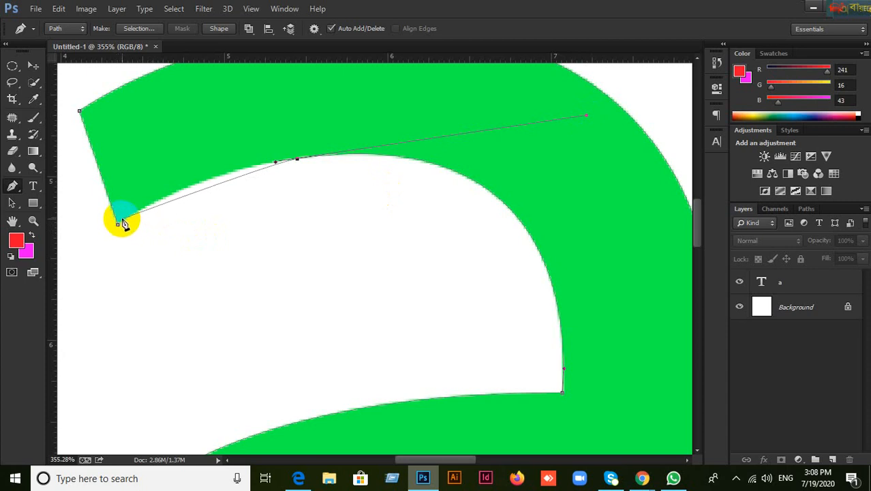
drag(122, 226, 193, 171)
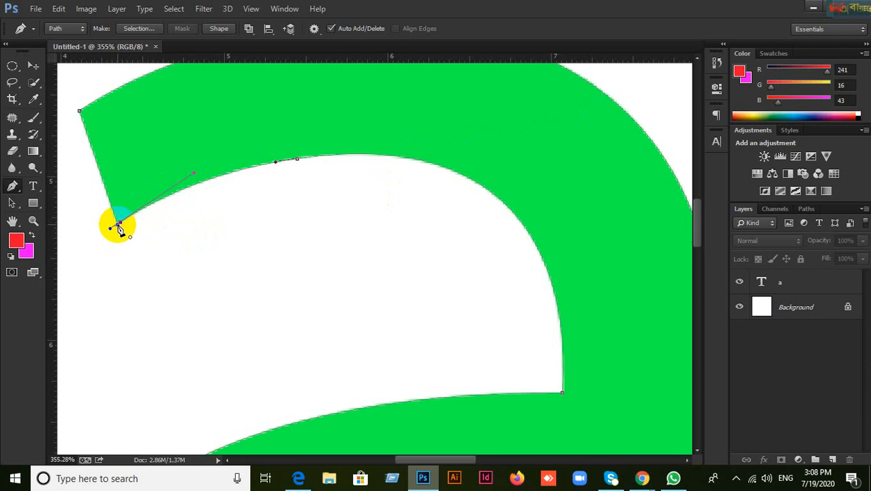
scroll(261, 266, down, 3)
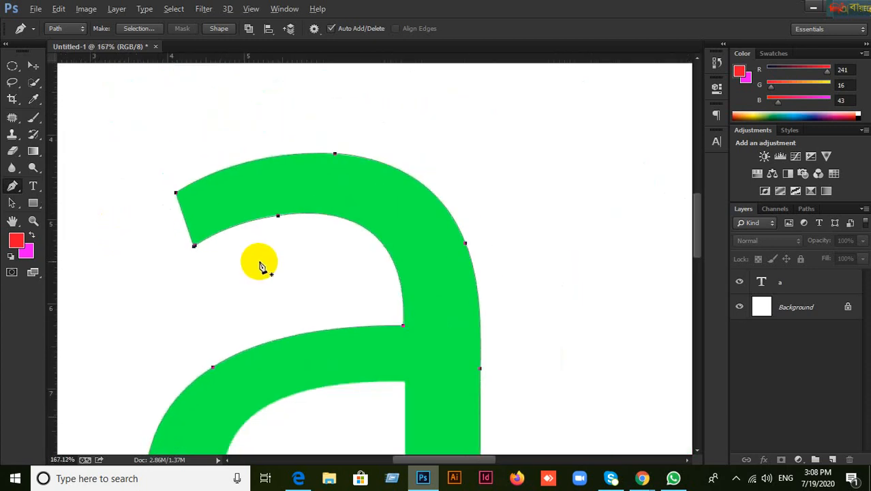
scroll(260, 262, down, 2)
drag(403, 347, 445, 257)
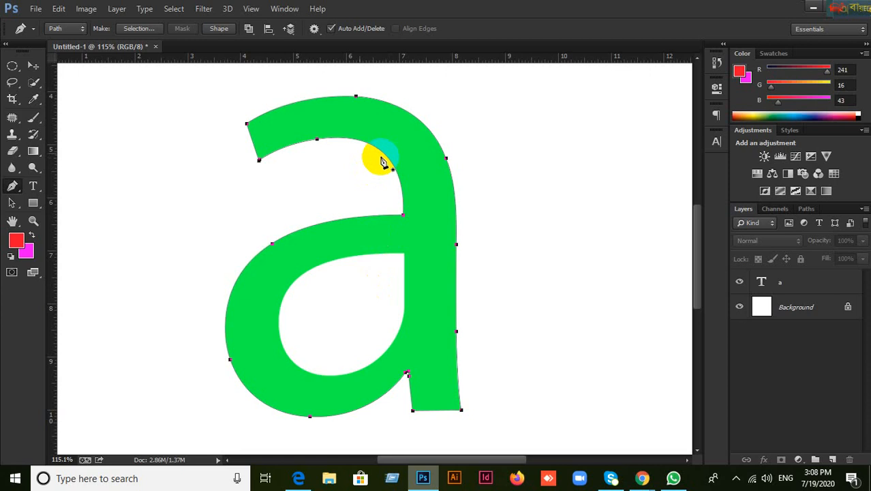
click(248, 28)
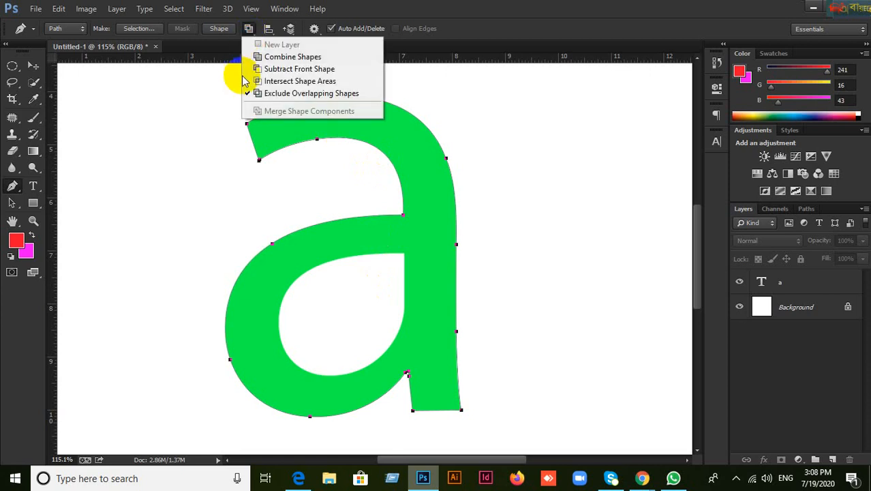
click(495, 9)
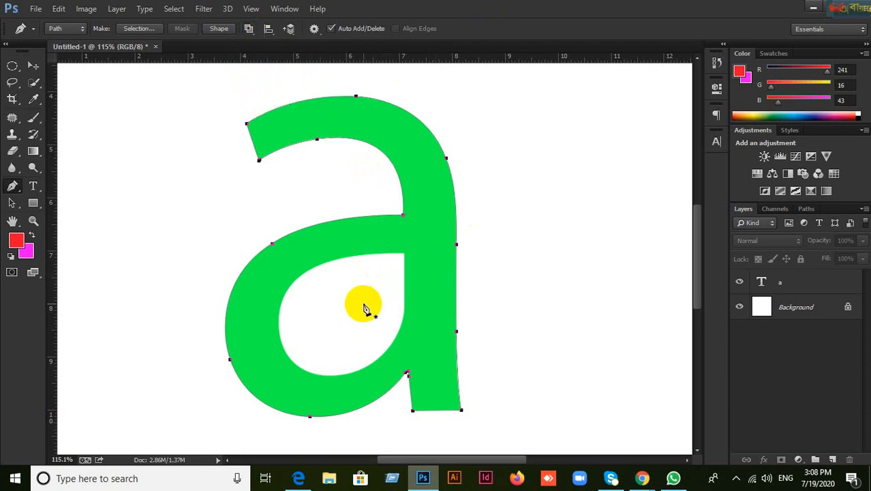
scroll(389, 315, up, 5)
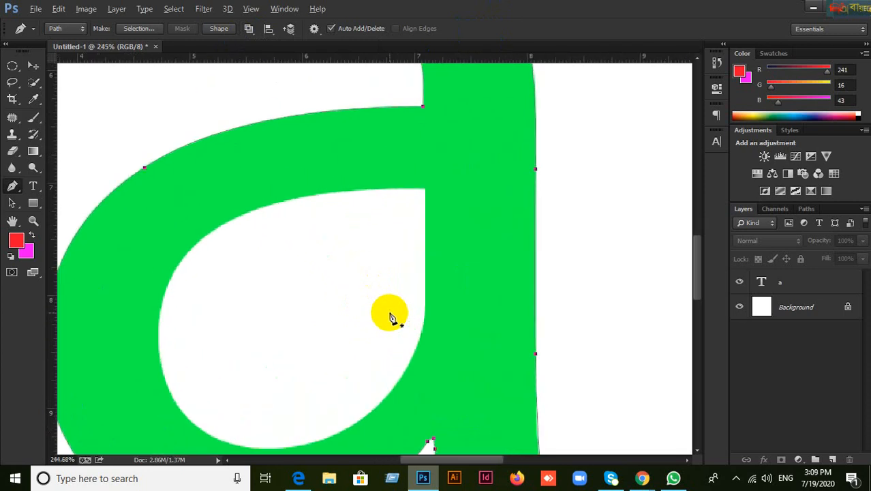
scroll(439, 240, up, 4)
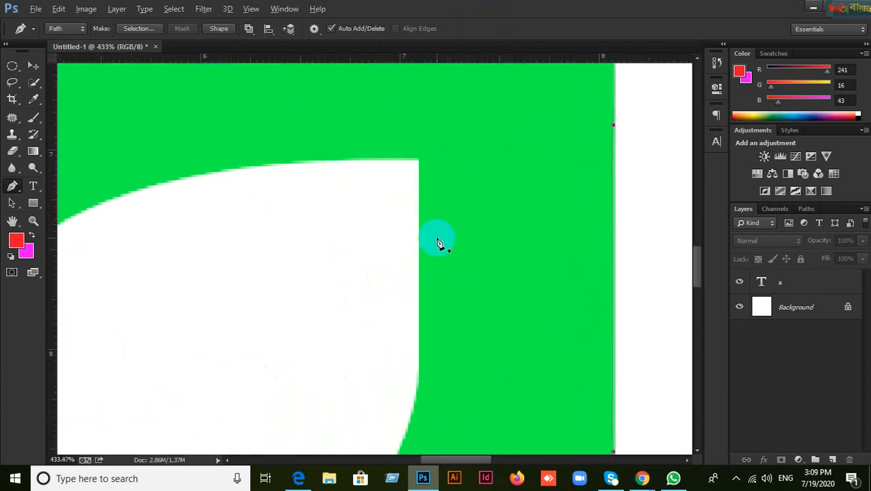
scroll(437, 239, down, 2)
scroll(439, 241, up, 3)
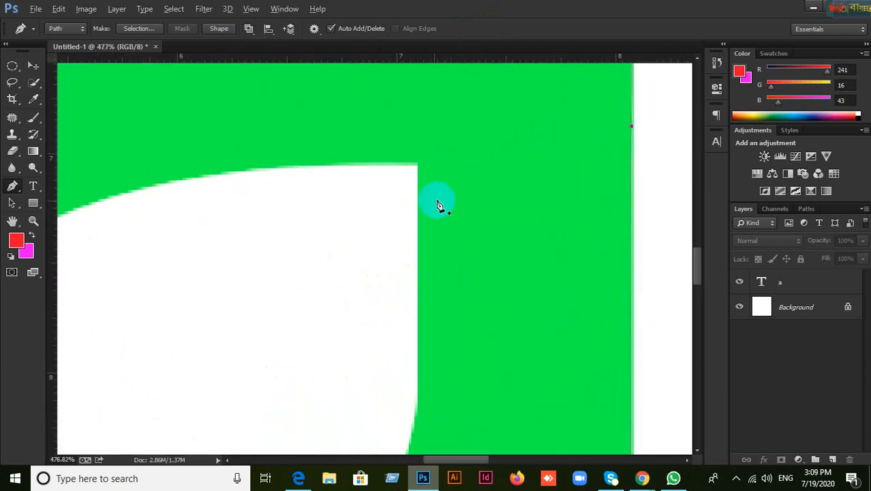
scroll(438, 205, up, 1)
scroll(435, 206, down, 1)
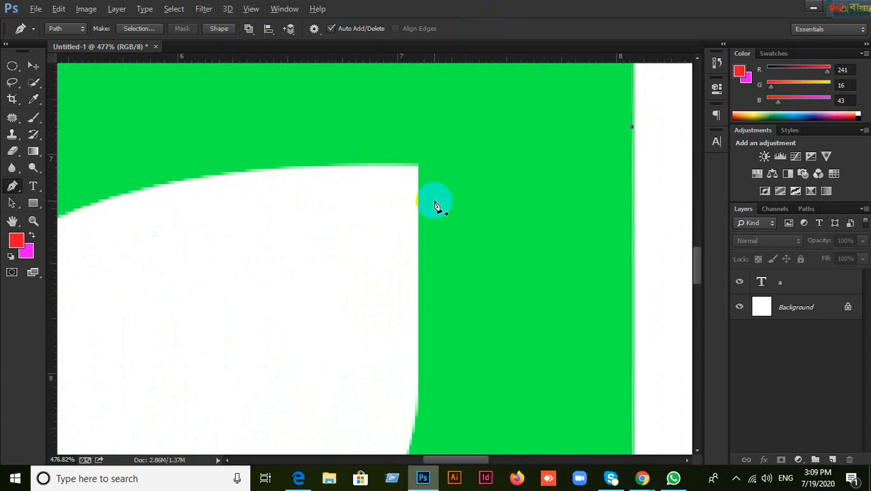
scroll(437, 205, up, 1)
scroll(435, 201, down, 1)
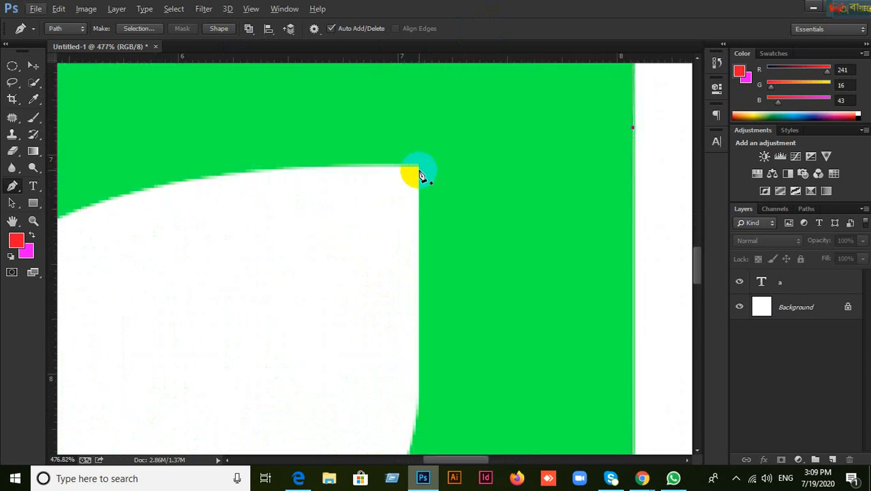
scroll(425, 198, down, 1)
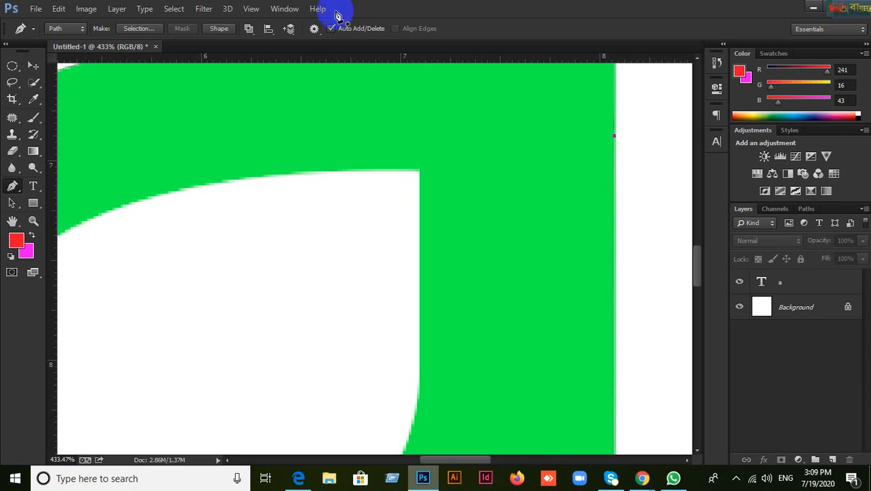
scroll(428, 249, up, 3)
click(428, 185)
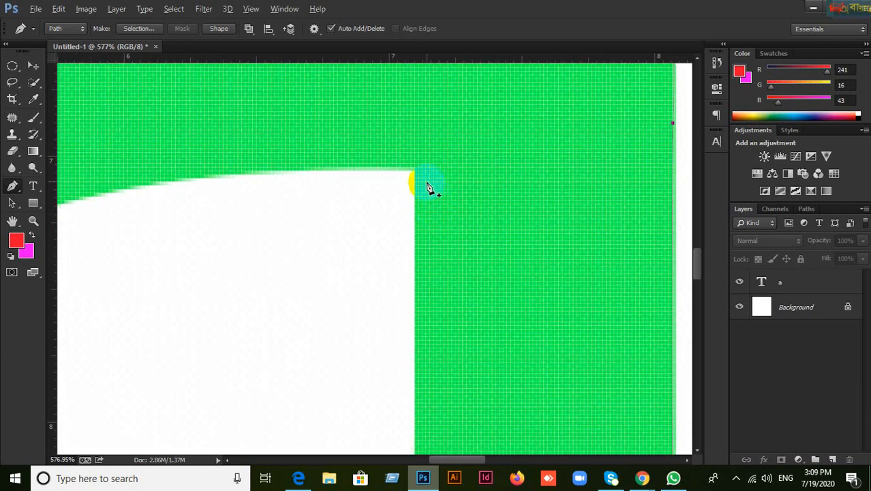
scroll(428, 185, down, 2)
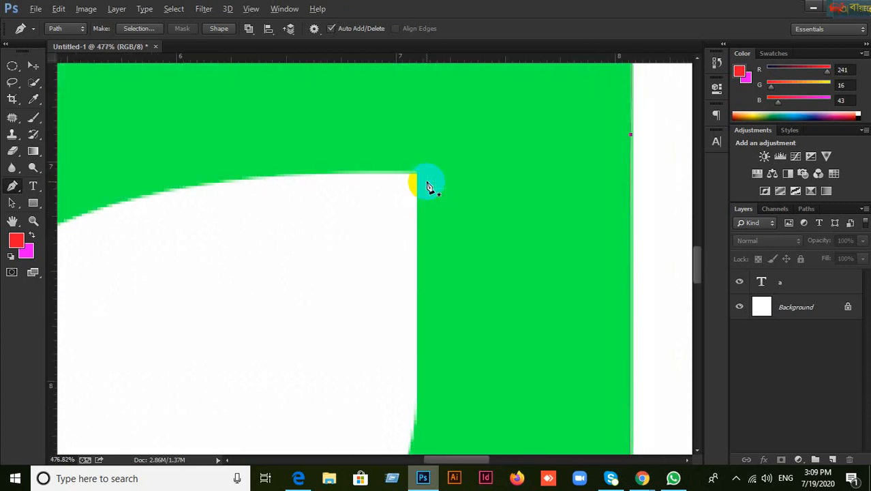
scroll(429, 186, up, 1)
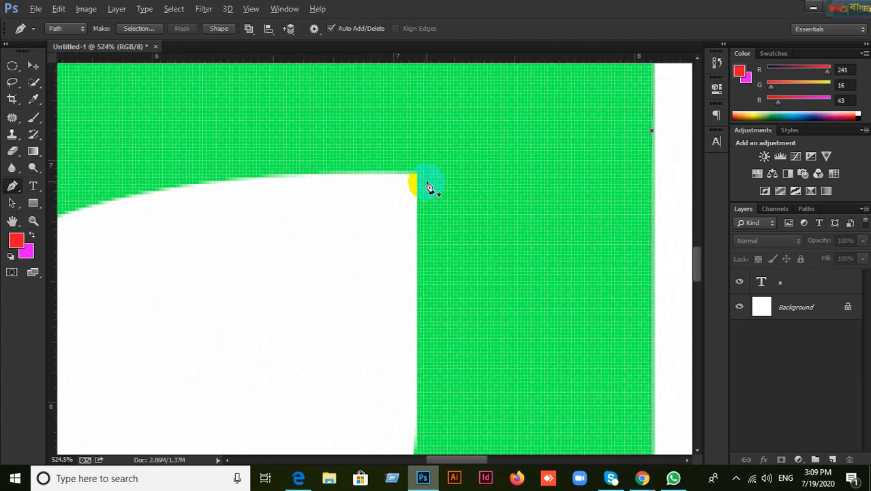
scroll(428, 186, down, 1)
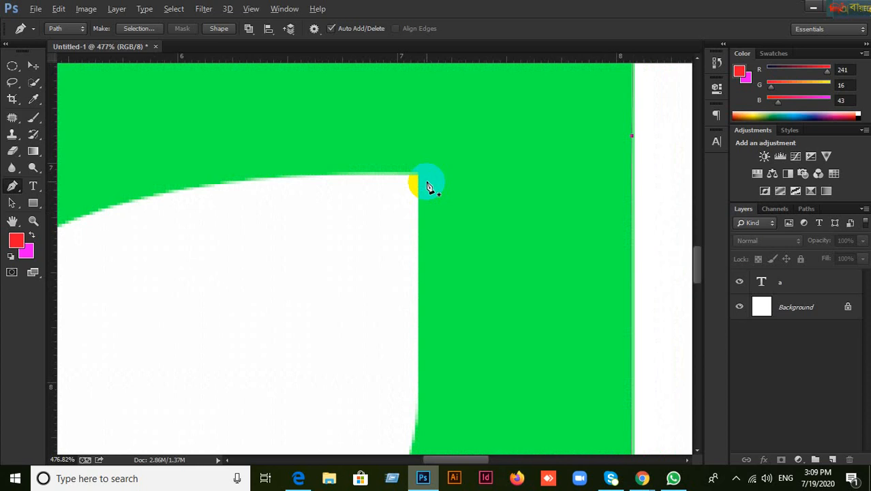
scroll(428, 186, up, 1)
scroll(428, 185, down, 1)
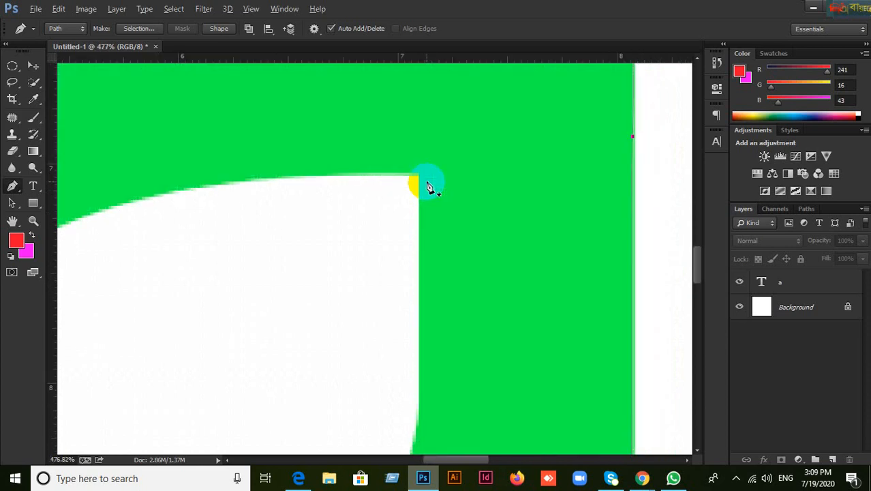
key(alt)
key(alt)
scroll(429, 185, up, 2)
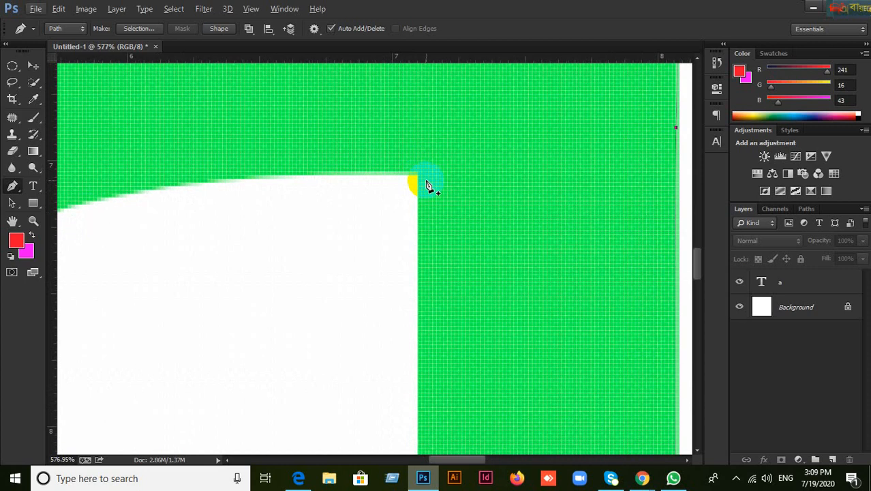
scroll(429, 186, down, 1)
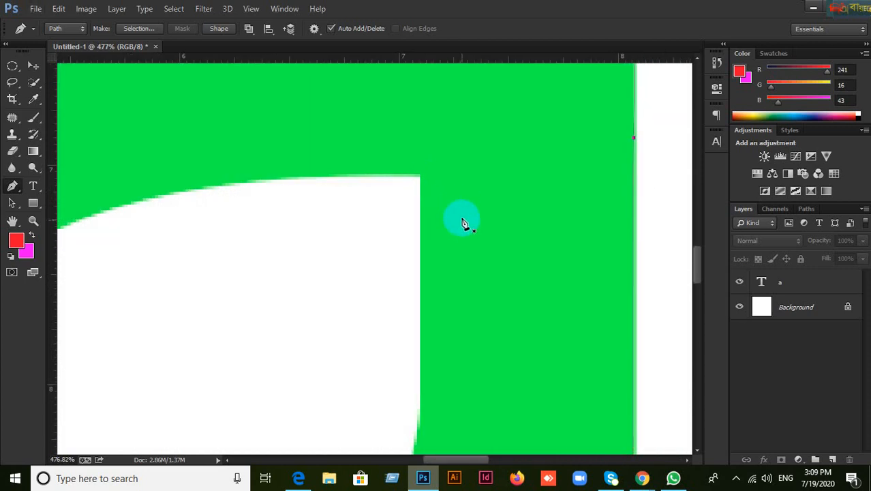
drag(461, 221, 486, 157)
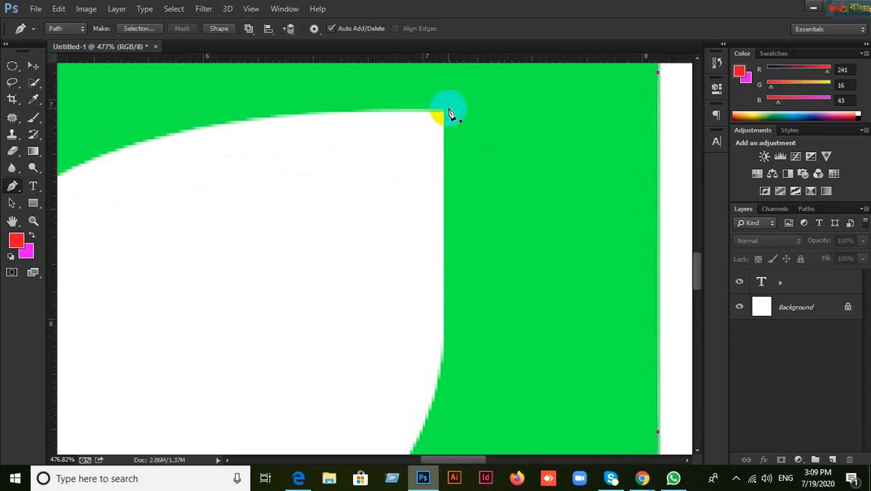
scroll(445, 120, up, 1)
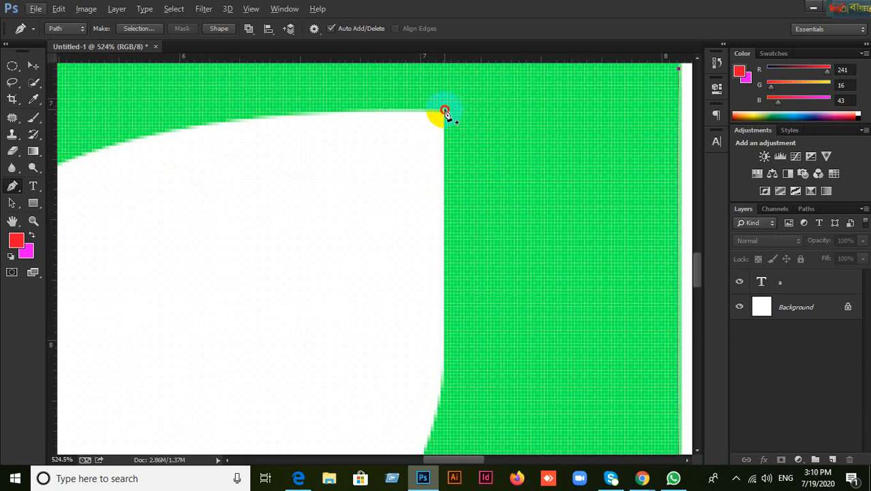
Step: Start a counter path at its top-right corner, undo wrong points below it, and view History
click(444, 111)
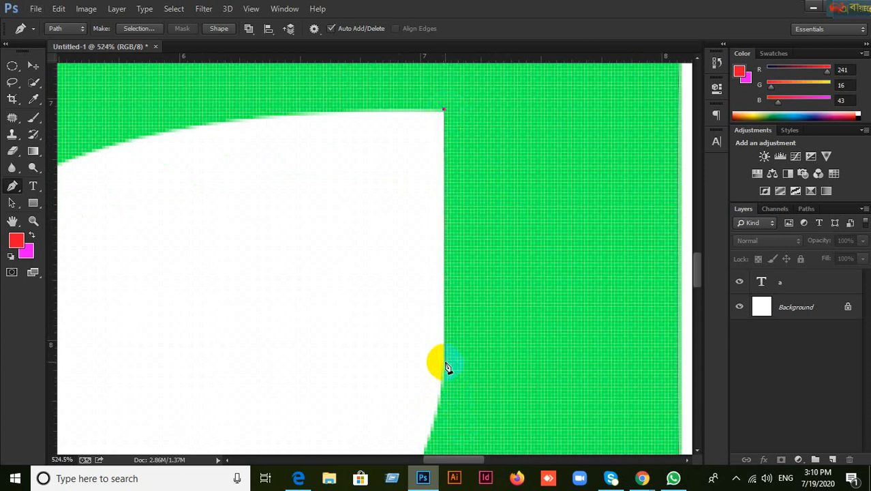
drag(445, 363, 543, 142)
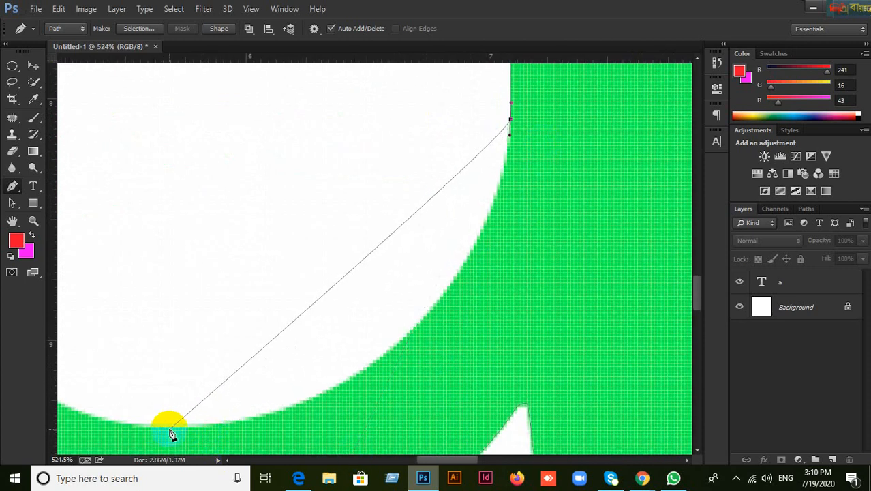
drag(171, 428, 199, 429)
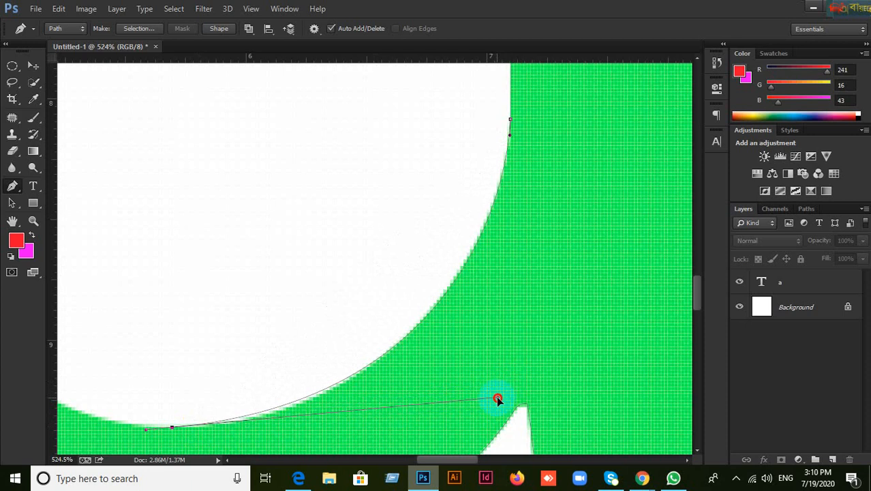
drag(503, 397, 503, 395)
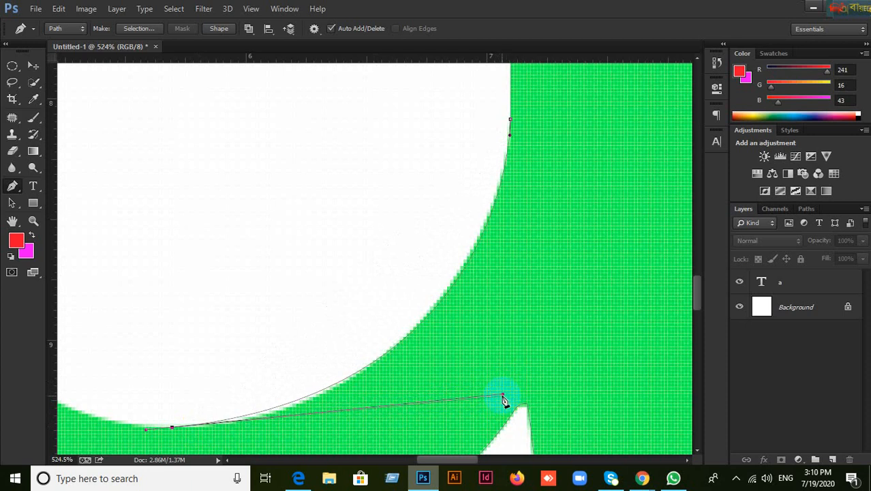
click(502, 397)
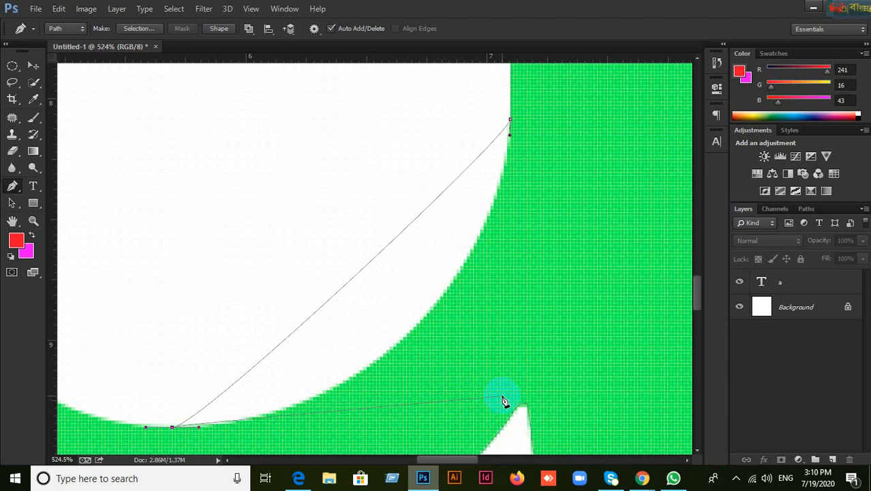
key(ctrl+alt+z)
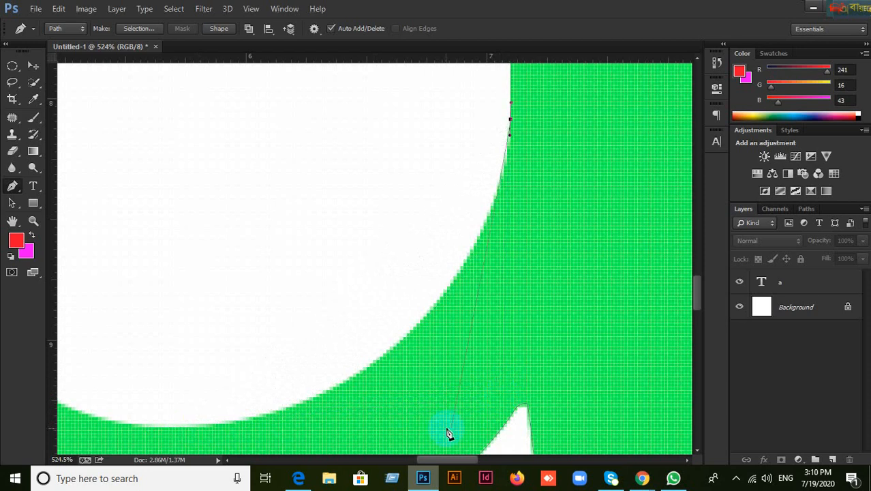
click(714, 68)
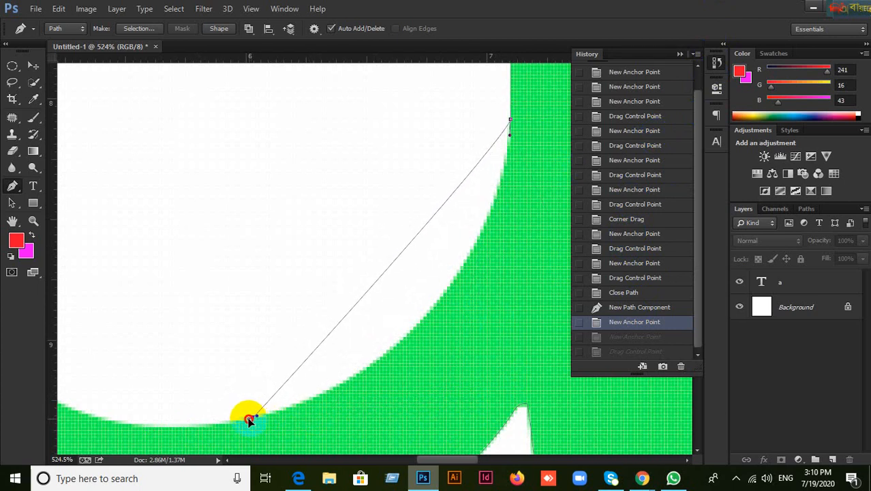
Step: Re-add a smooth point at the counter's bottom and curve the path along the hole's bottom
drag(239, 418, 493, 355)
drag(154, 392, 334, 370)
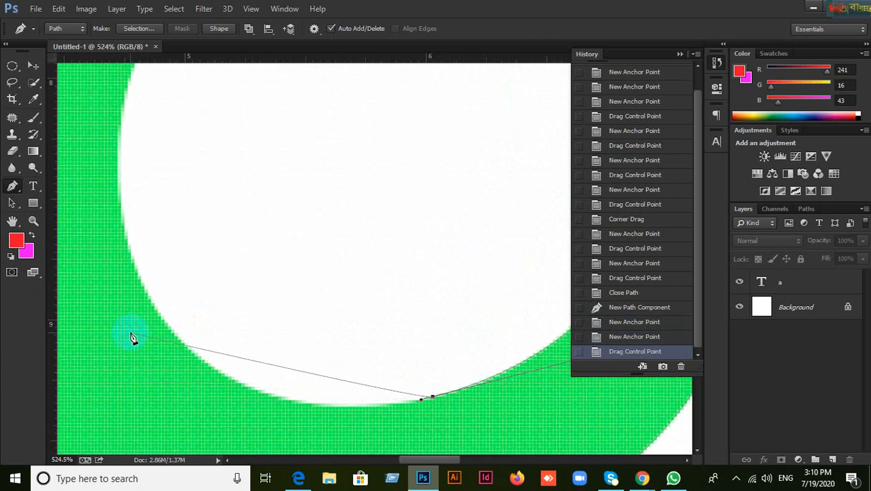
drag(150, 298, 64, 197)
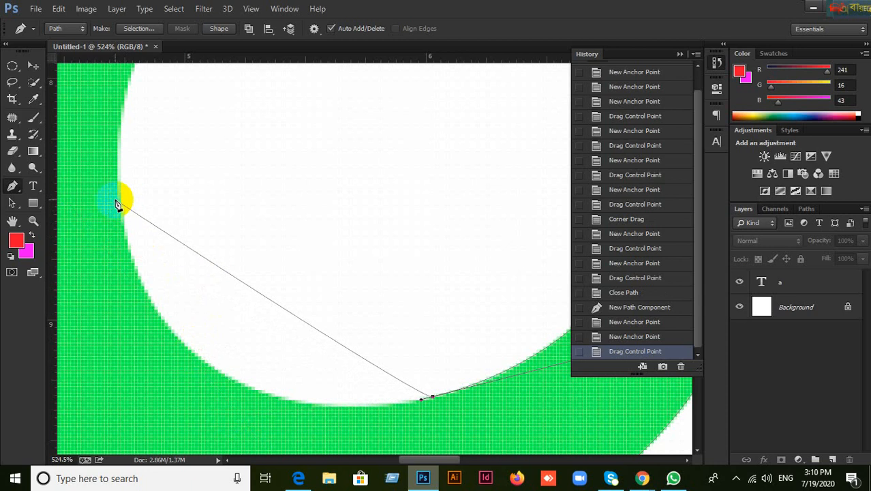
drag(118, 193, 117, 184)
key(ctrl+z)
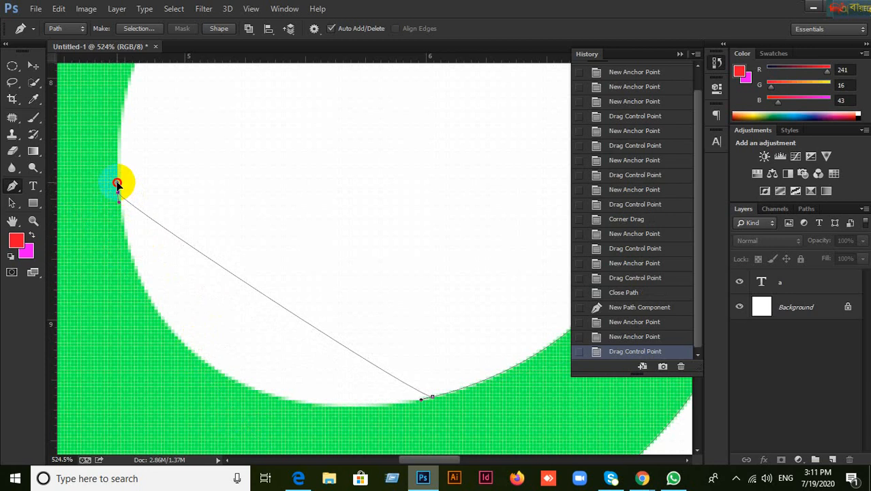
Step: Add curved anchors up the hole's left edge to its top
drag(119, 192, 146, 438)
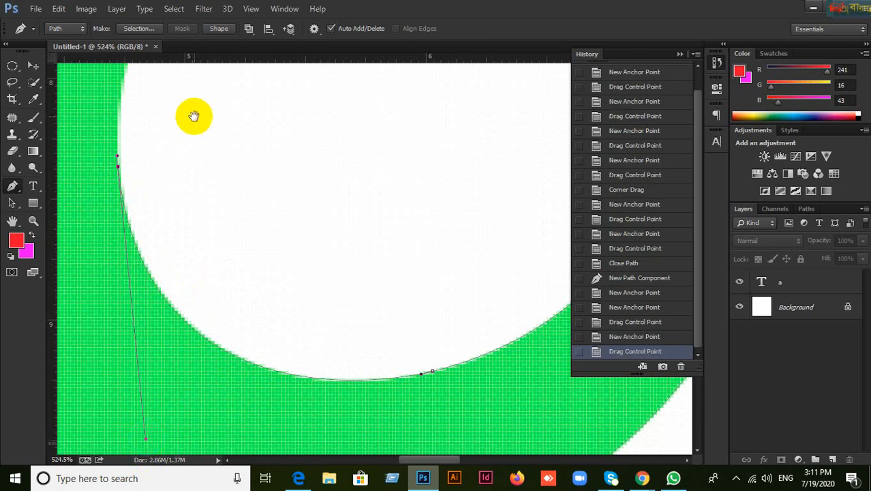
drag(194, 121, 170, 354)
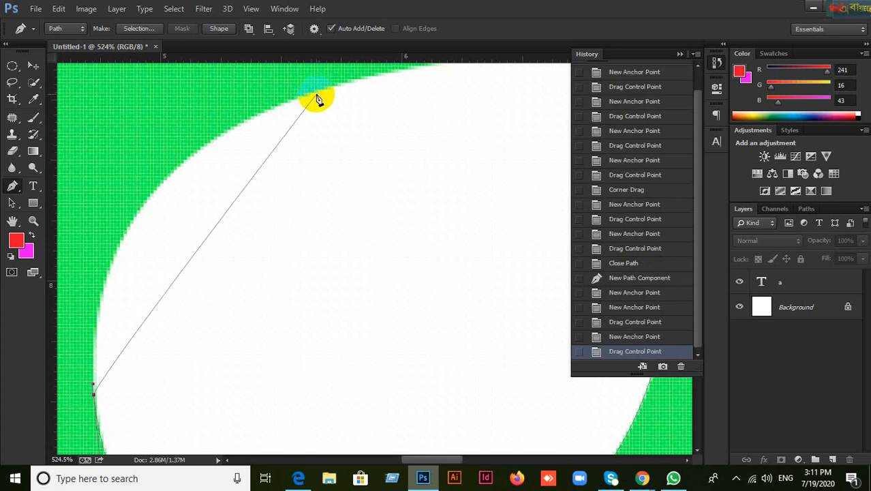
drag(315, 93, 322, 90)
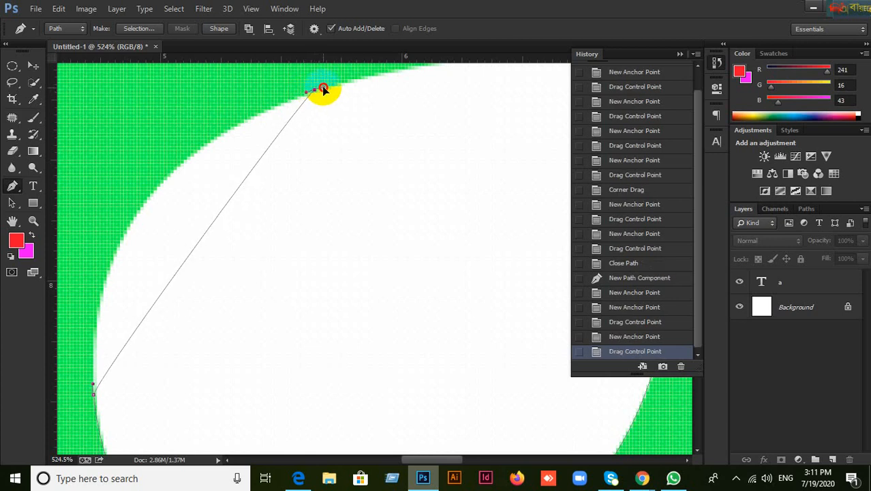
click(307, 96)
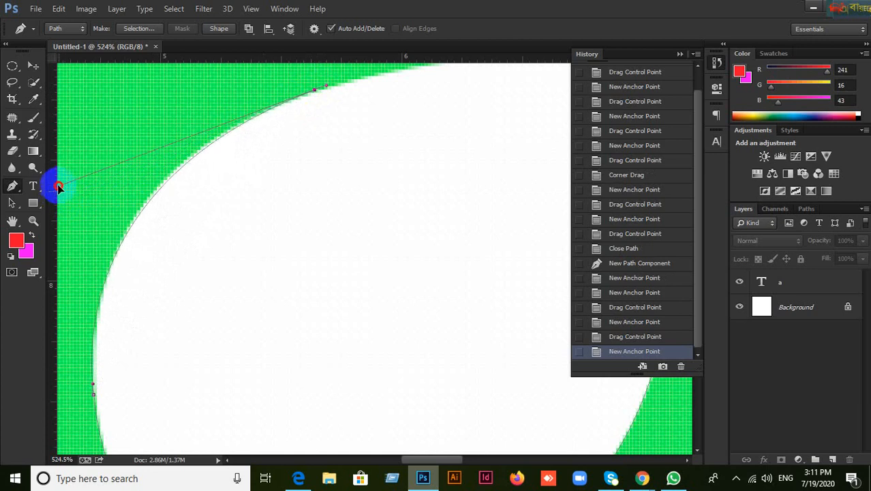
Step: Redo the curved anchor along the hole's upper edge after undoing misplaced points
drag(59, 180, 87, 168)
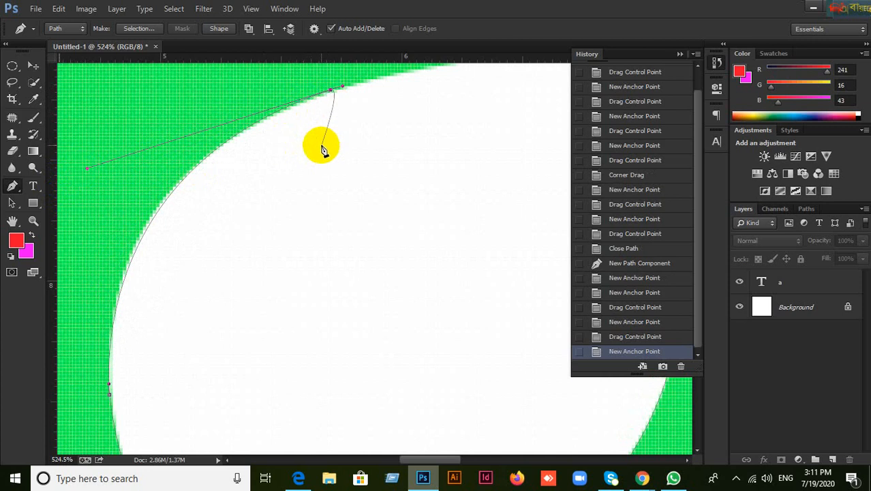
key(ctrl+z)
key(ctrl+z)
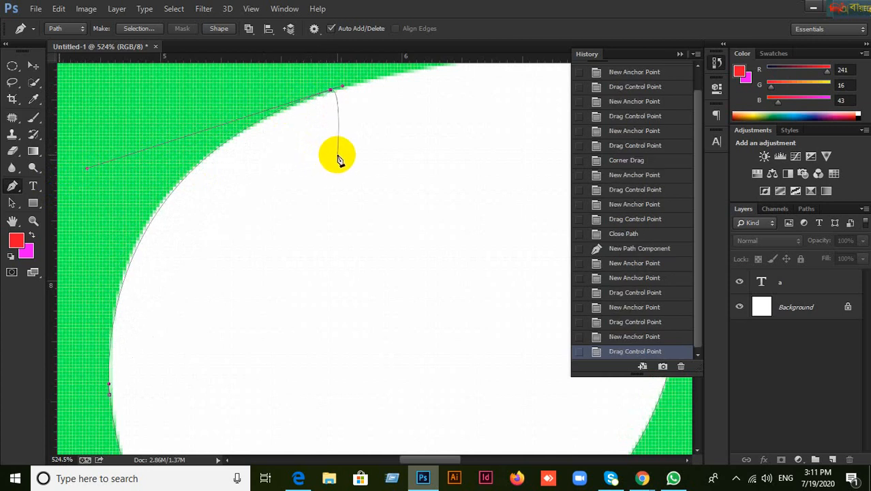
key(ctrl+alt+z)
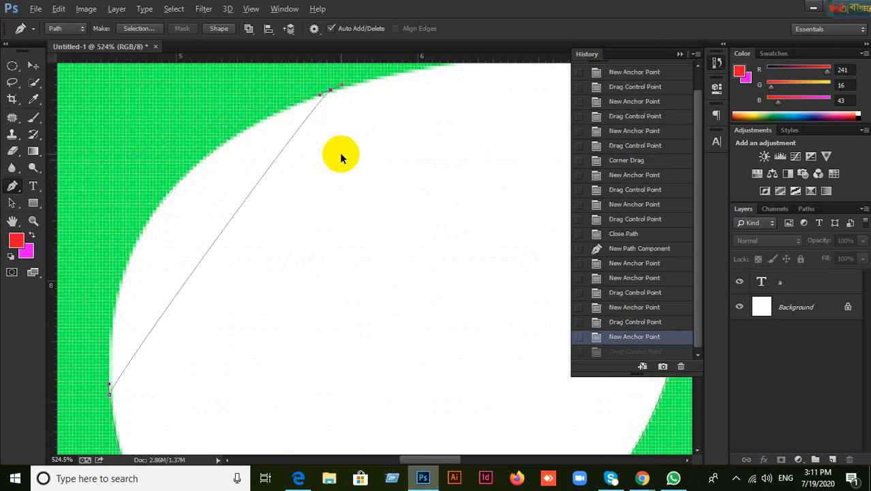
key(ctrl+alt+z)
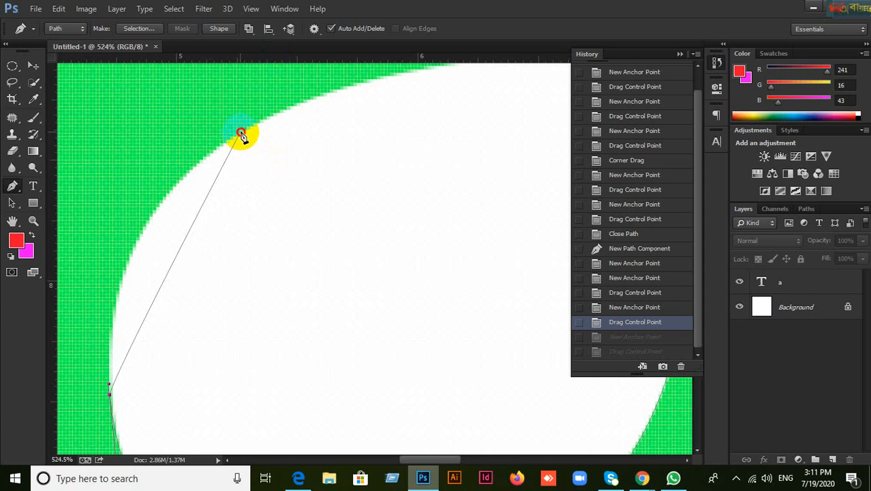
mouse_move(235, 138)
mouse_down()
mouse_move(248, 129)
mouse_move(230, 141)
mouse_up()
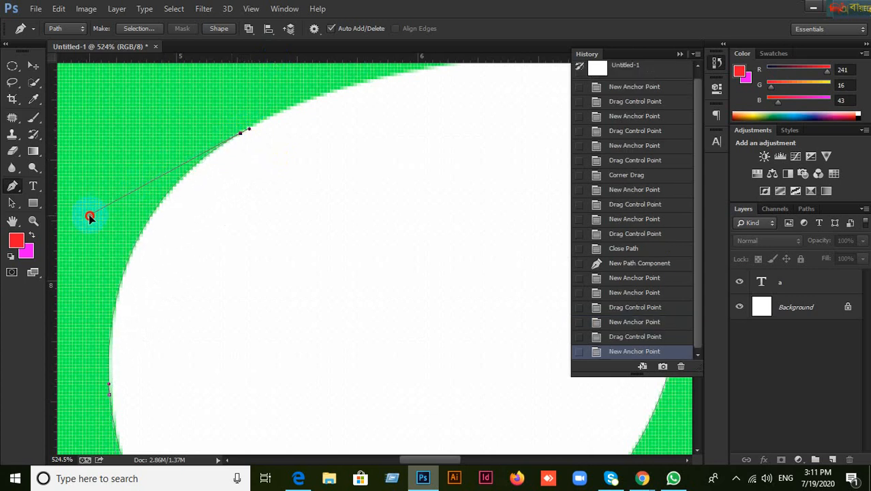
drag(89, 217, 89, 217)
drag(452, 131, 300, 243)
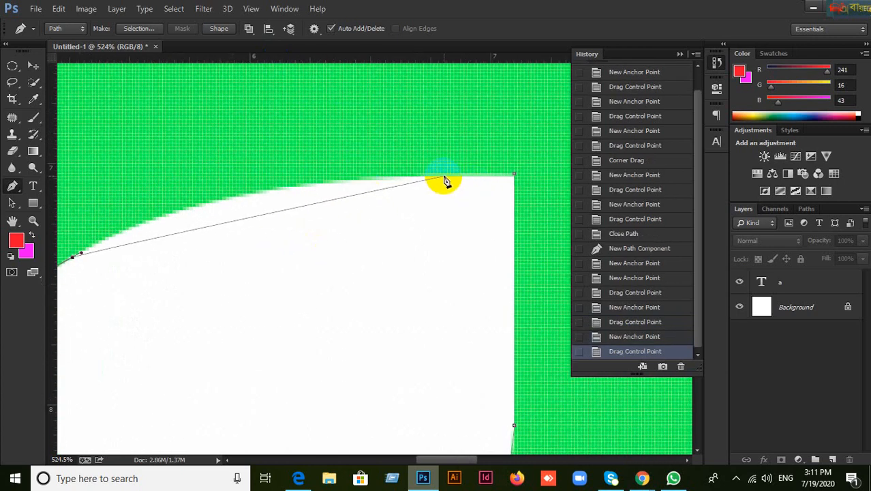
Step: Add anchors along the flat top edge and close the counter path at its starting anchor
drag(446, 179, 462, 177)
key(ctrl+alt+z)
key(ctrl+alt+z)
click(427, 177)
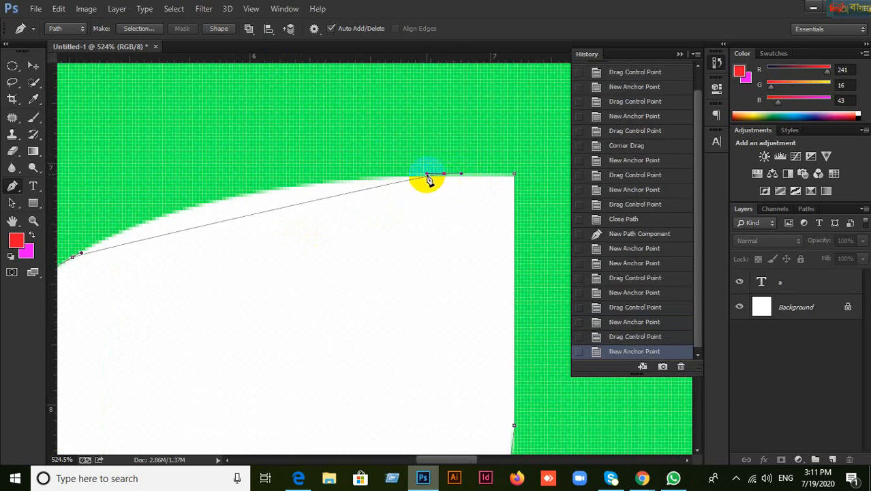
drag(427, 179, 178, 179)
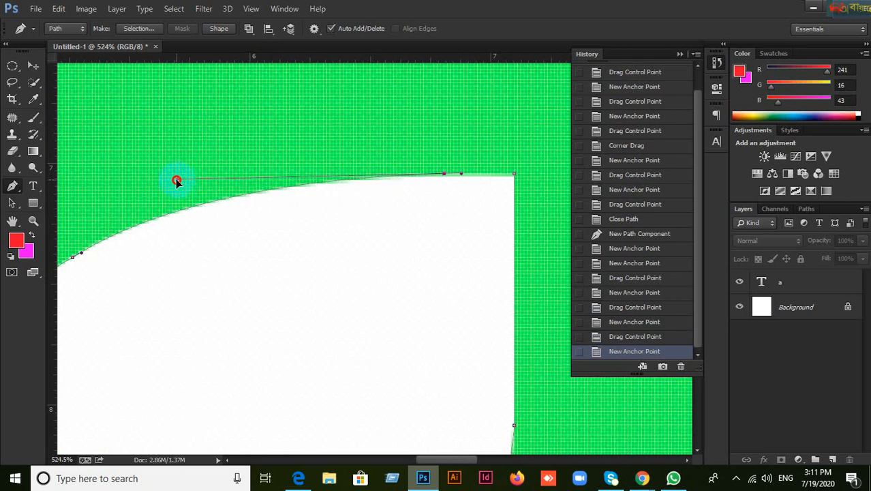
drag(520, 182, 515, 177)
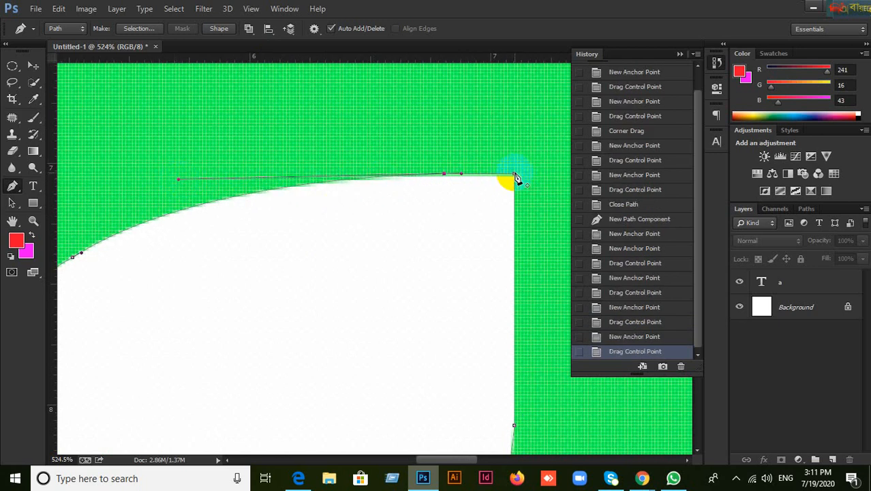
click(514, 177)
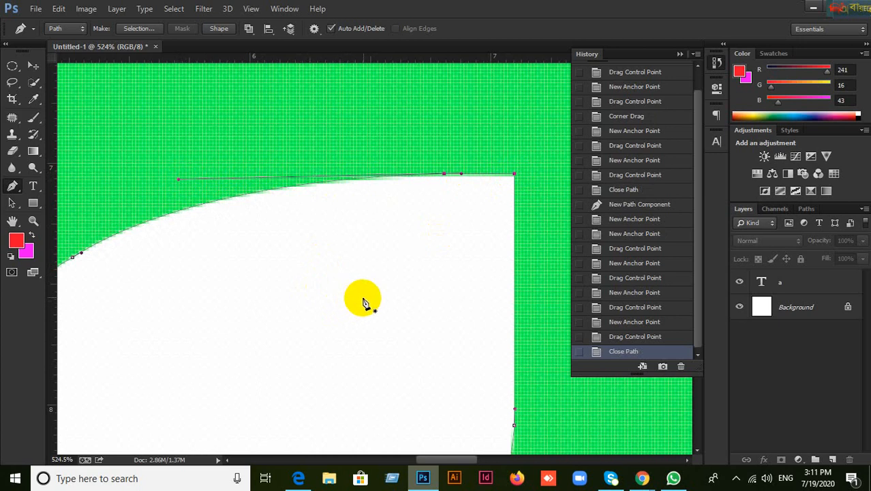
Step: Zoom out, glance at the Google Meet call, and return to the Photoshop document
scroll(365, 297, down, 5)
scroll(385, 300, down, 3)
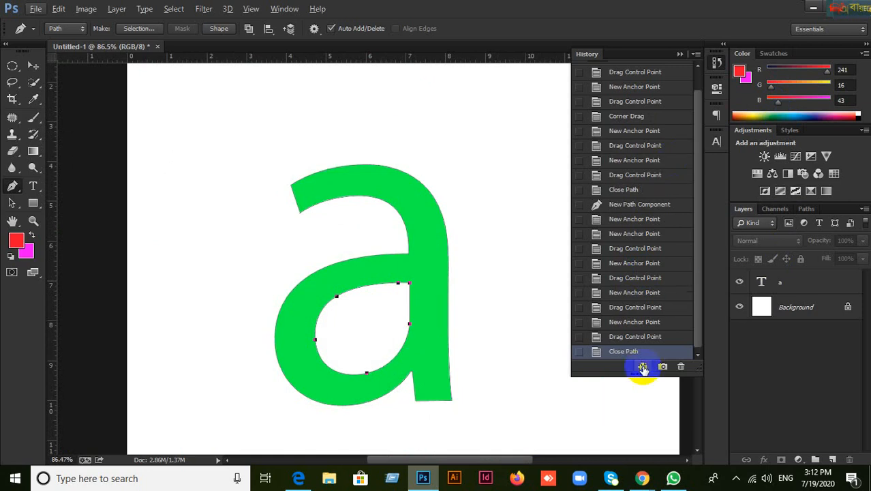
mouse_move(642, 477)
click(573, 433)
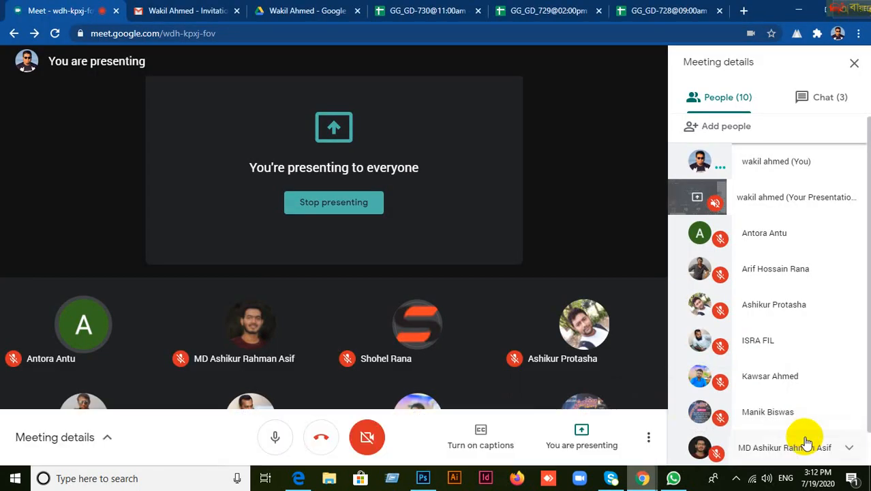
scroll(825, 450, down, 1)
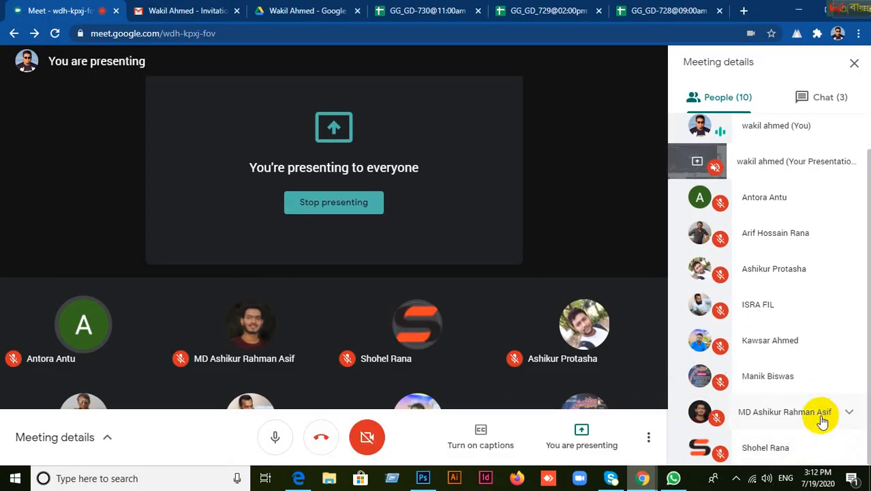
click(423, 477)
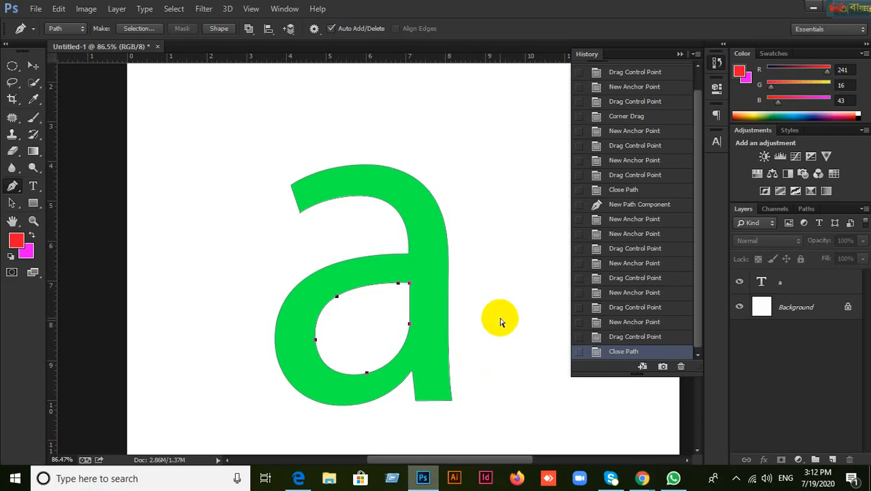
Step: Load the path as a selection, fill it red on new Layer 1, and deselect
key(ctrl+Return)
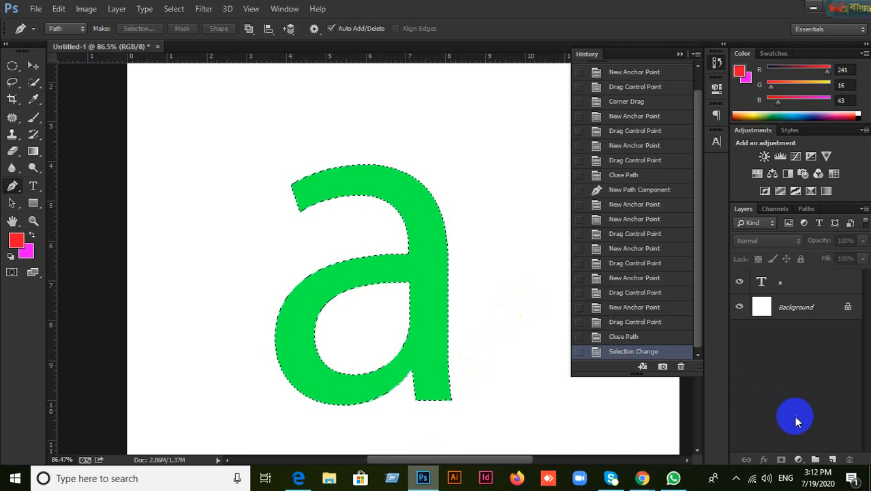
click(831, 457)
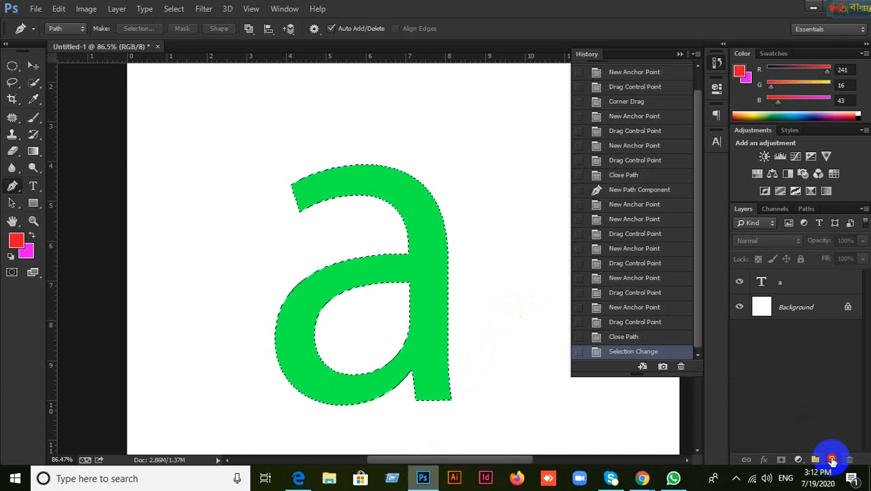
click(20, 244)
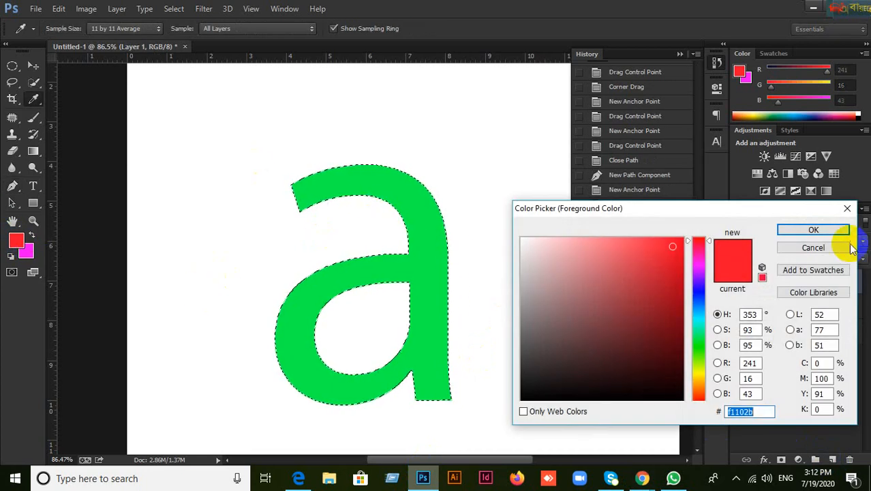
click(814, 248)
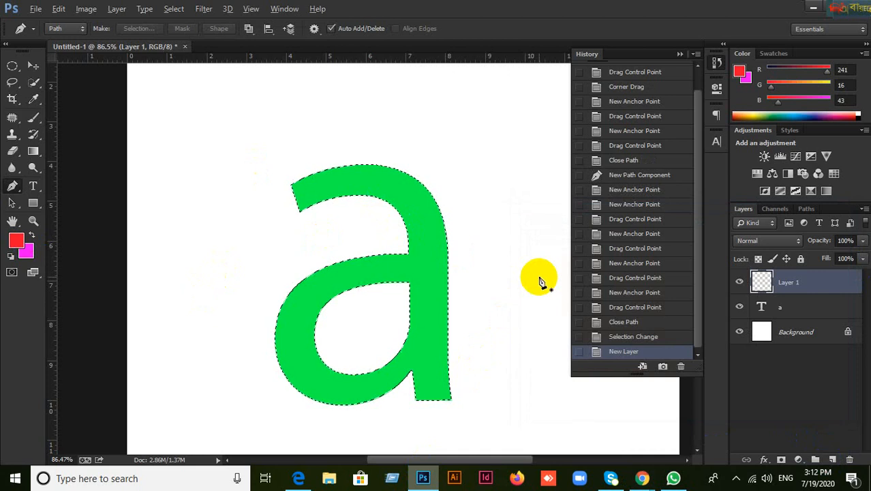
key(alt+BackSpace)
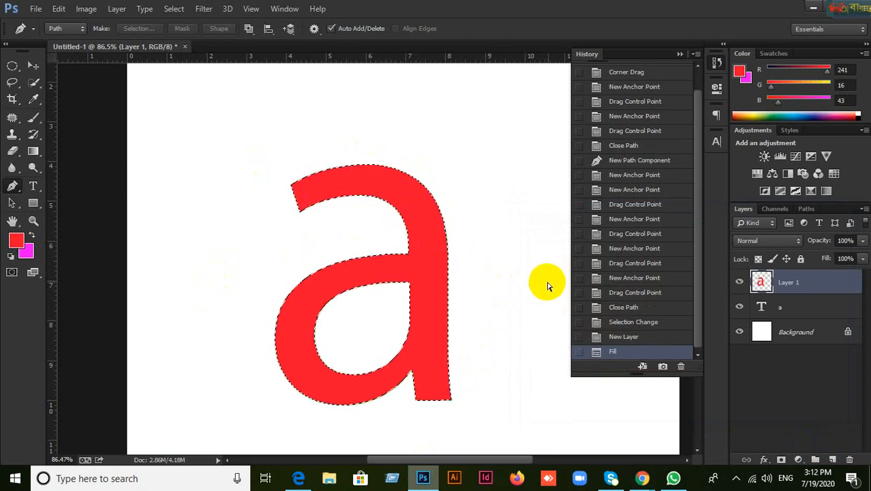
key(ctrl+d)
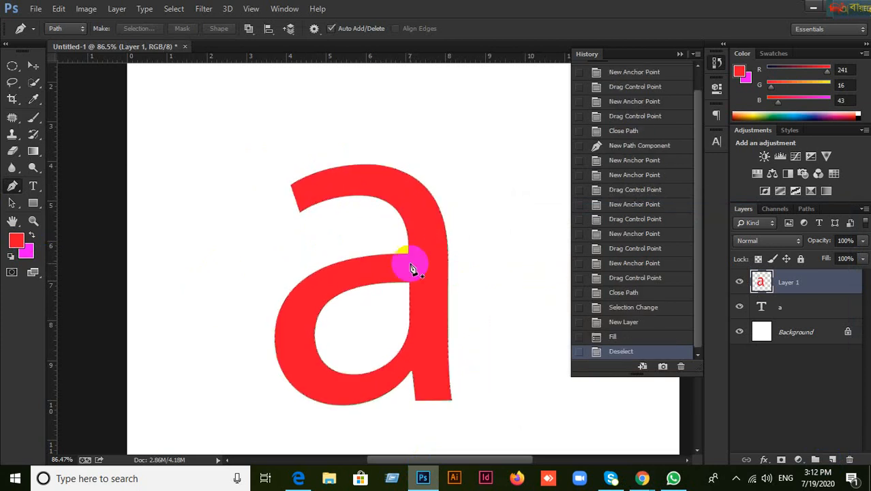
click(33, 66)
drag(420, 267, 587, 275)
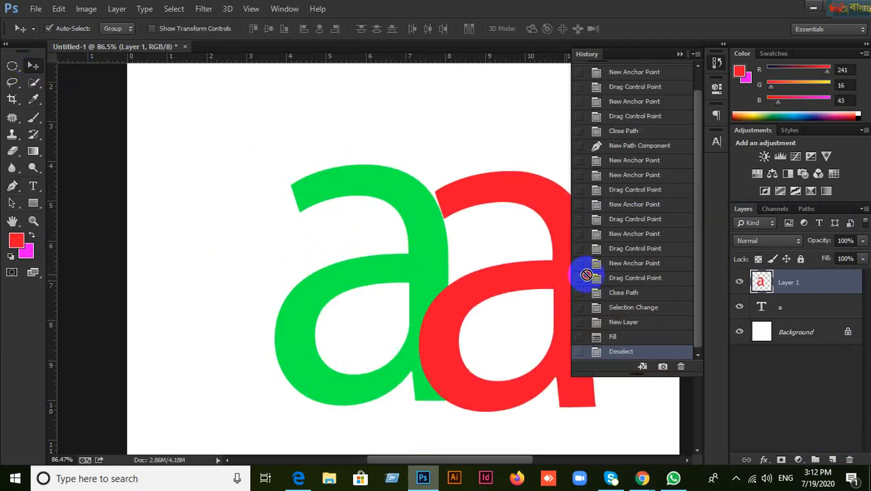
key(ctrl+z)
drag(308, 308, 497, 303)
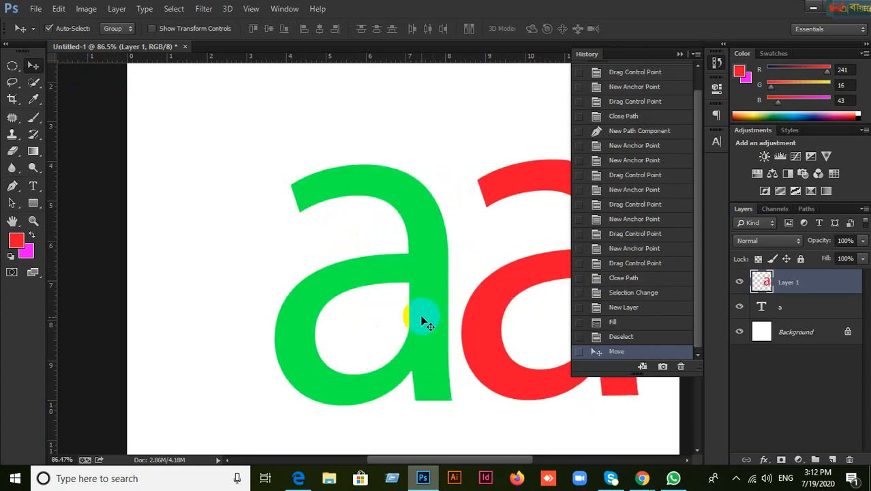
drag(415, 313, 319, 313)
drag(475, 364, 408, 413)
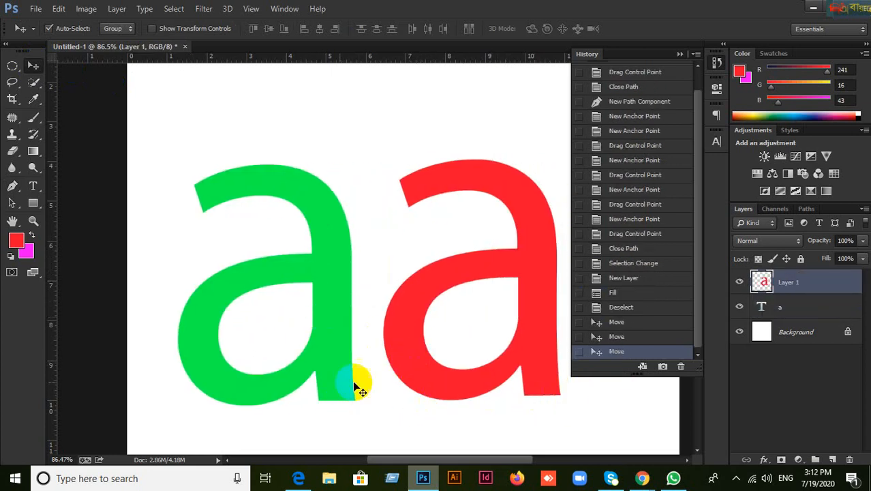
scroll(525, 392, up, 5)
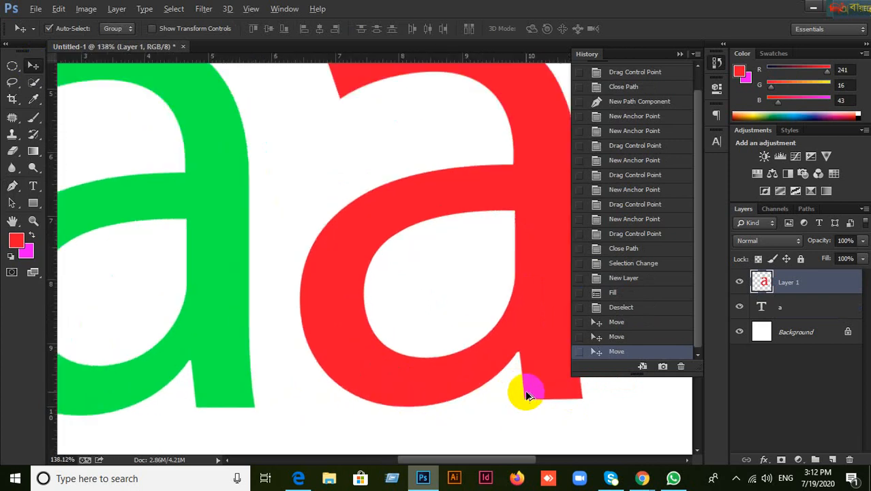
scroll(370, 375, down, 5)
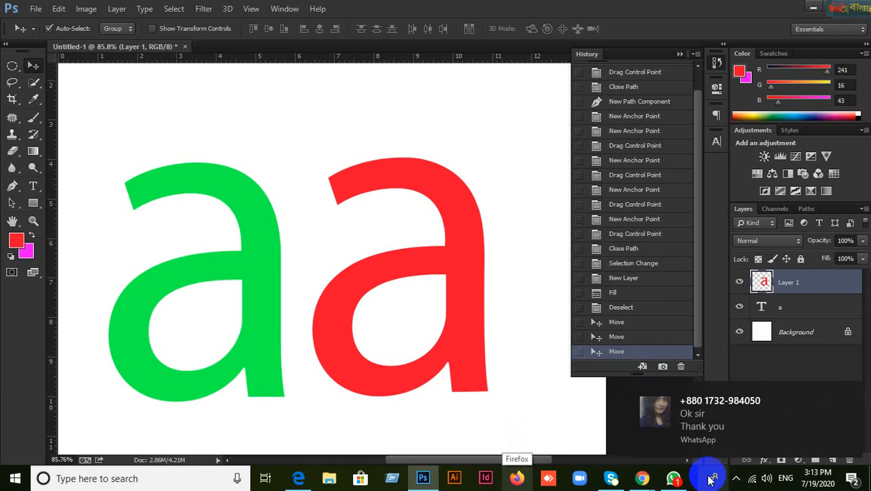
click(677, 482)
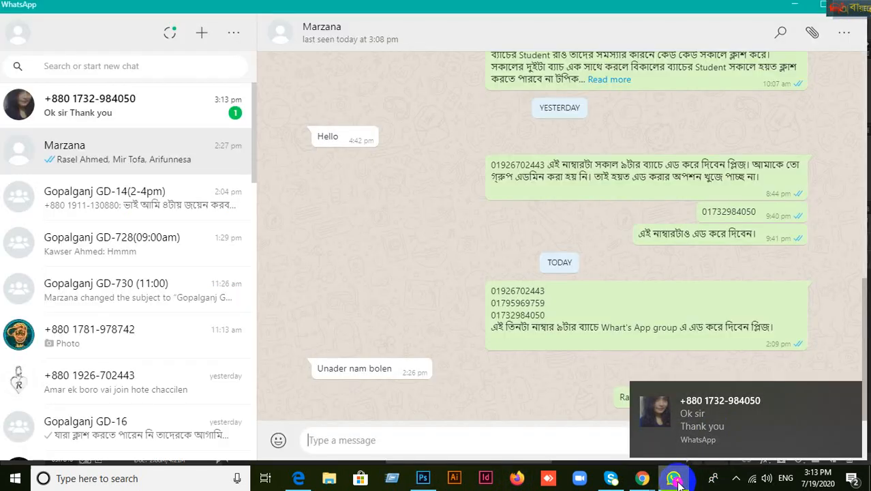
click(676, 482)
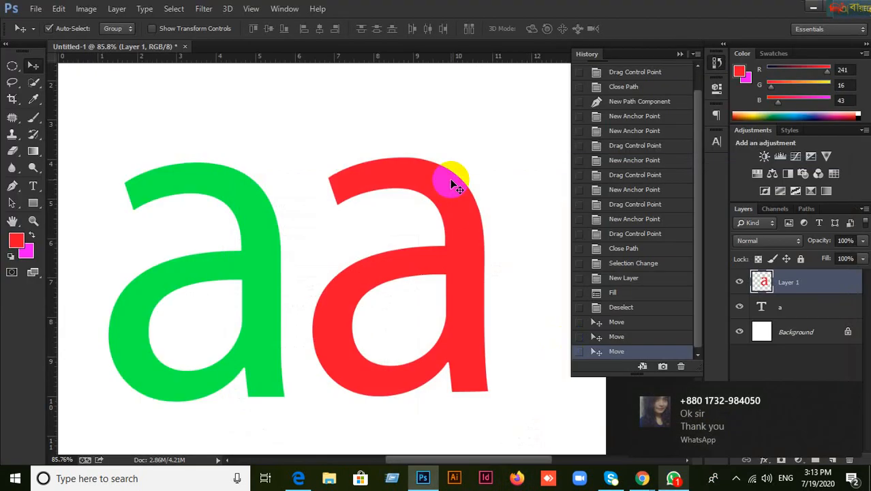
scroll(451, 184, down, 5)
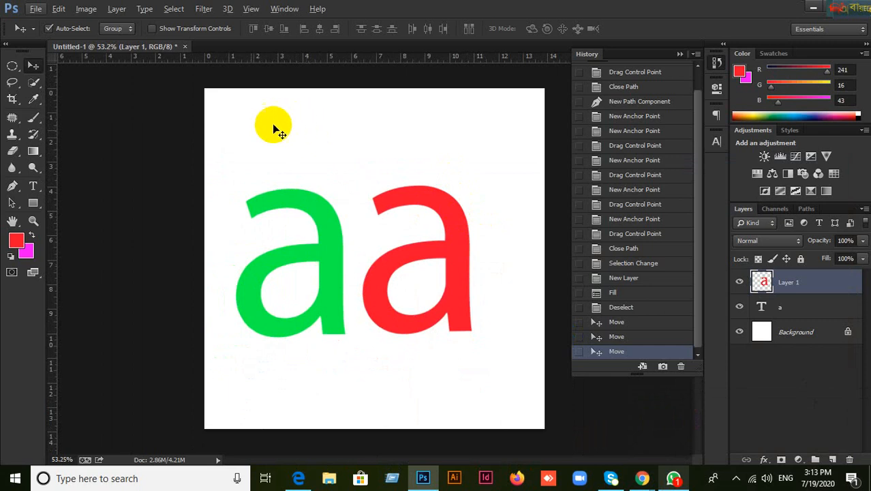
click(652, 482)
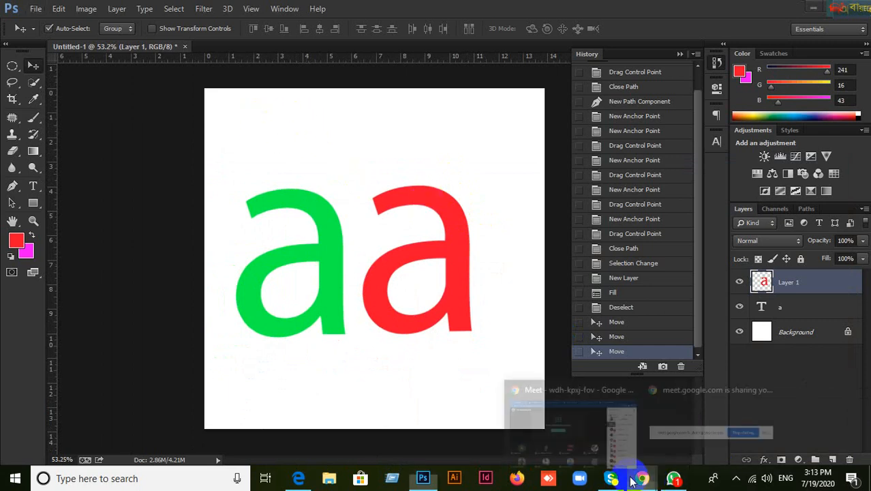
click(589, 444)
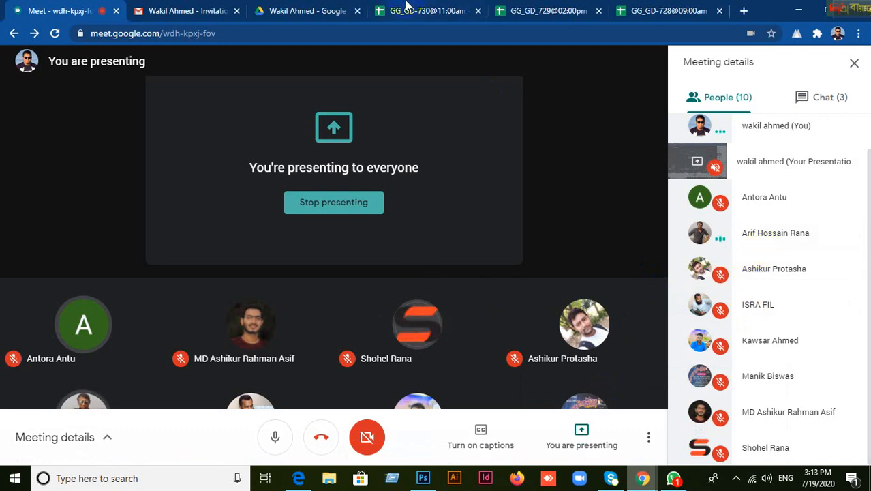
mouse_move(442, 295)
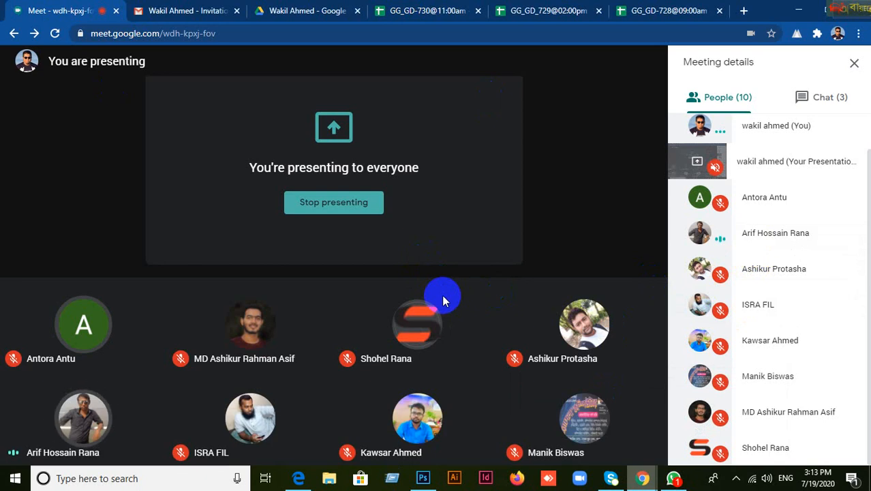
click(423, 478)
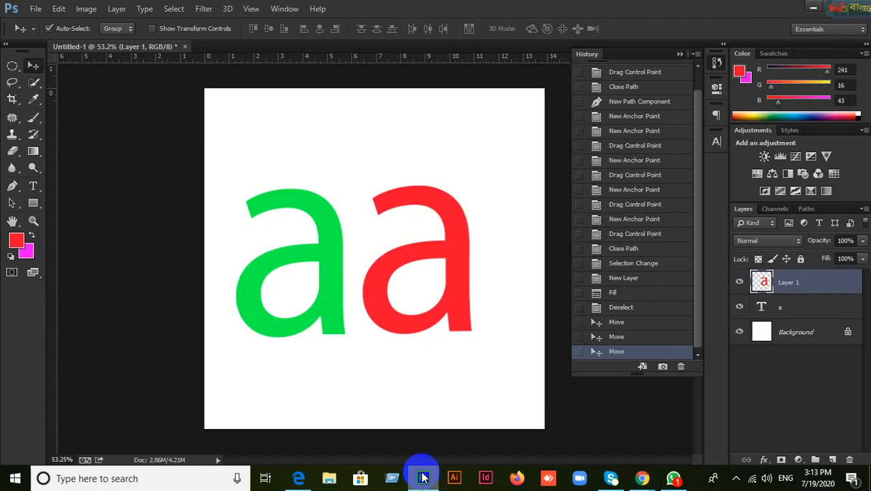
Step: Step history back to Close Path, dropping Layer 1 and the red copy, then load the traced 'a' as a selection
click(609, 336)
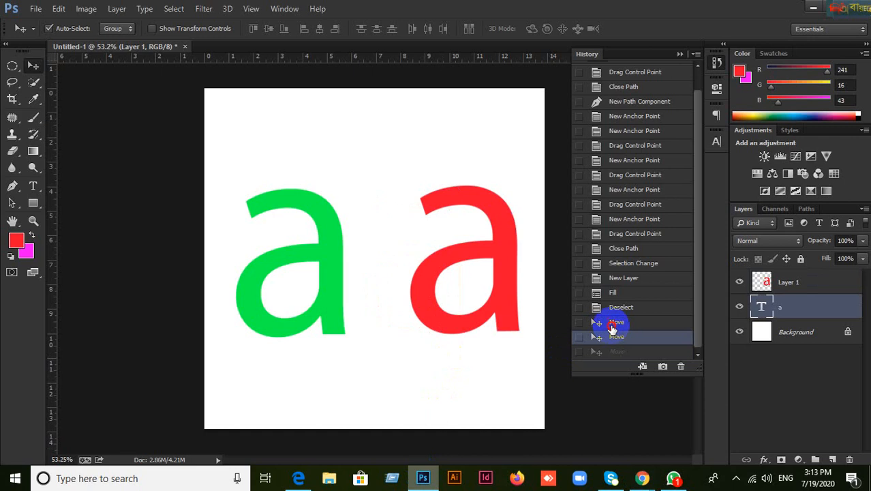
click(616, 322)
click(616, 308)
click(615, 291)
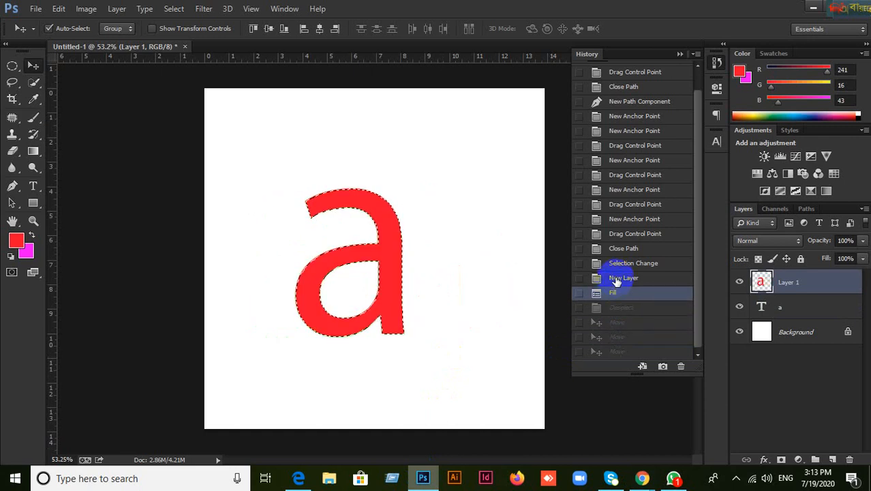
click(617, 281)
click(620, 293)
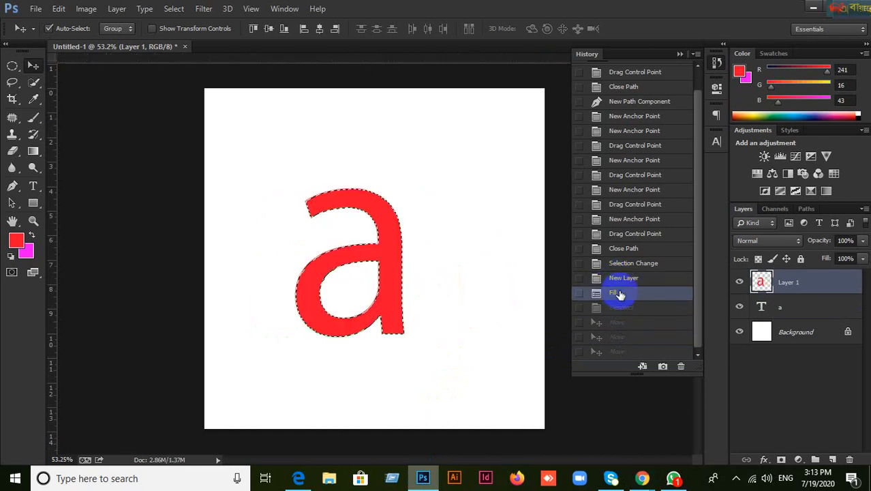
click(624, 266)
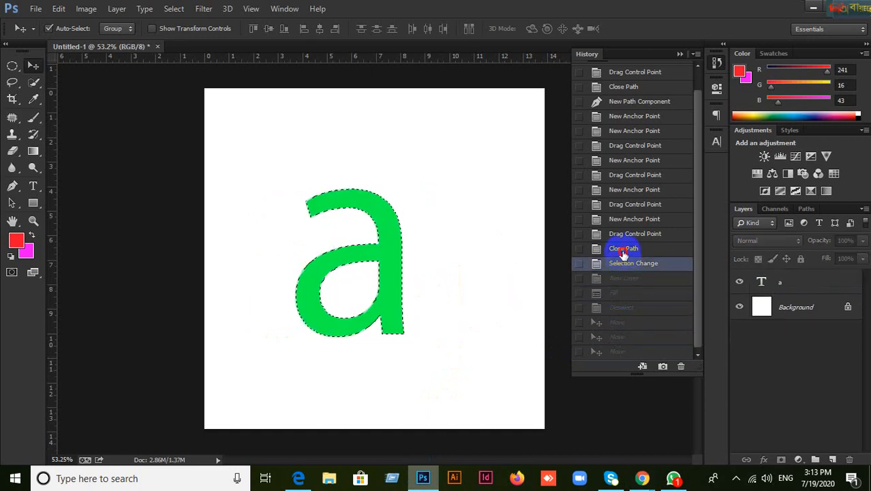
click(624, 251)
click(625, 237)
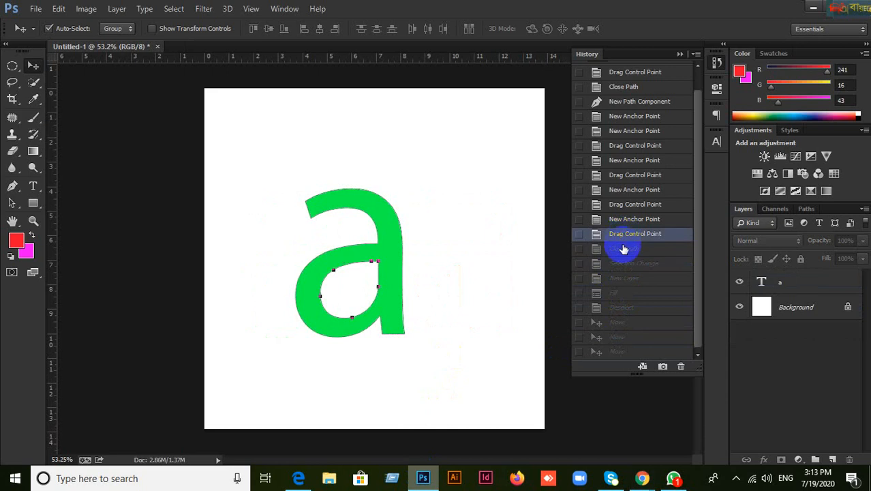
click(623, 250)
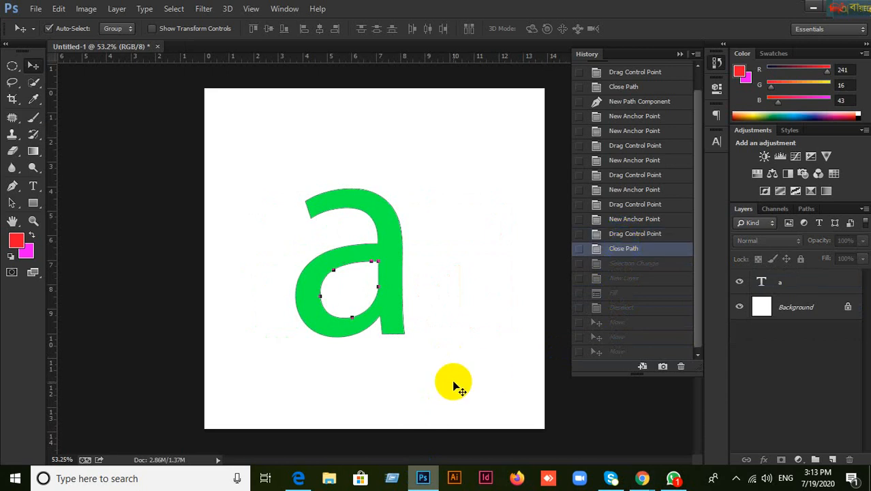
key(ctrl+Return)
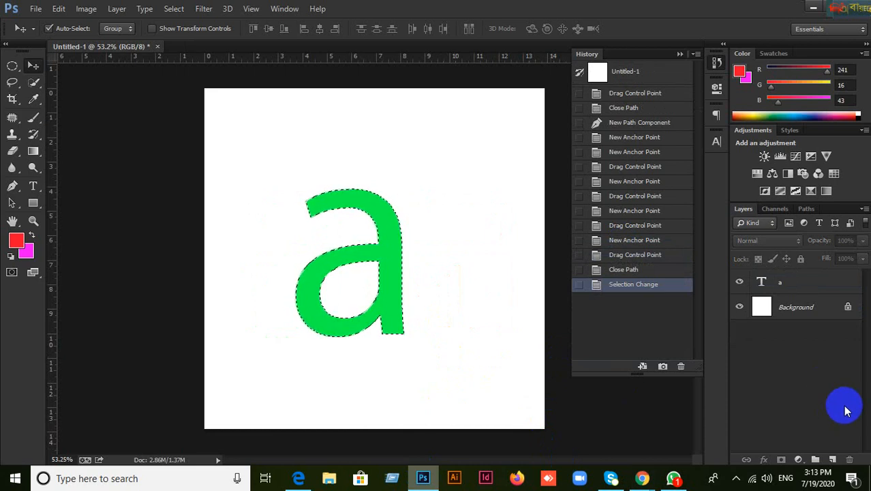
Step: Add a new empty layer and change the foreground colour from red to blue
click(833, 460)
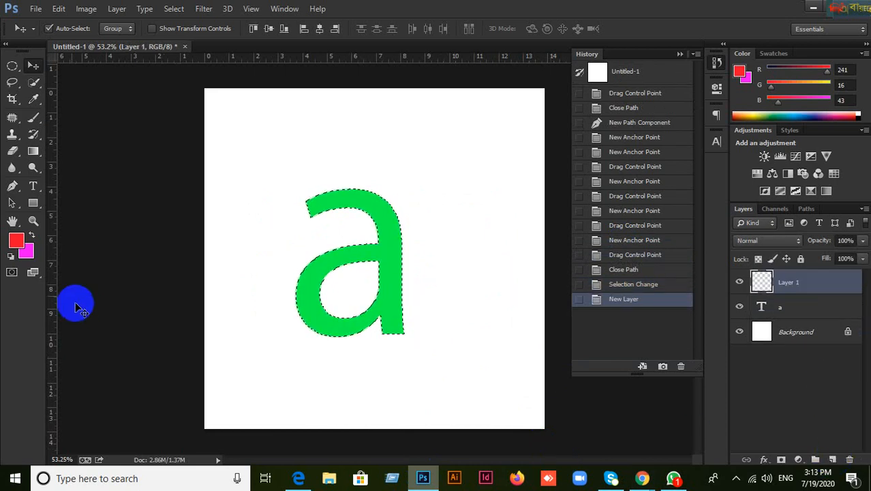
click(32, 234)
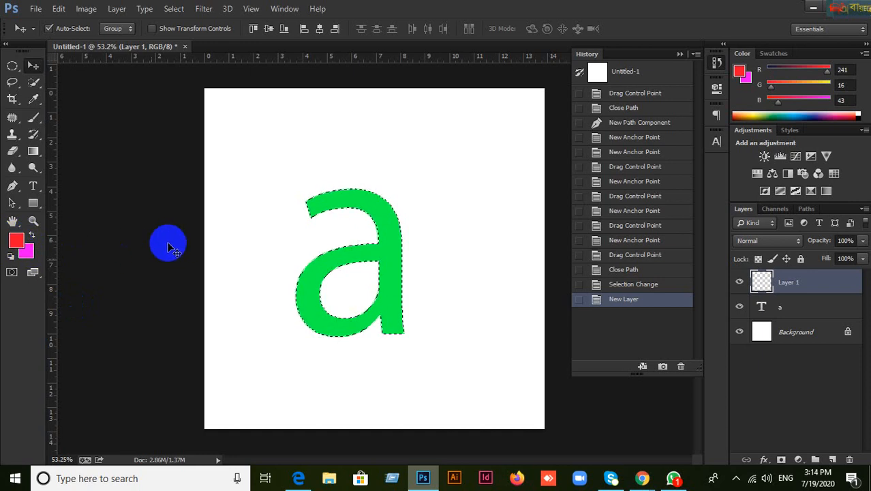
key(i)
click(19, 246)
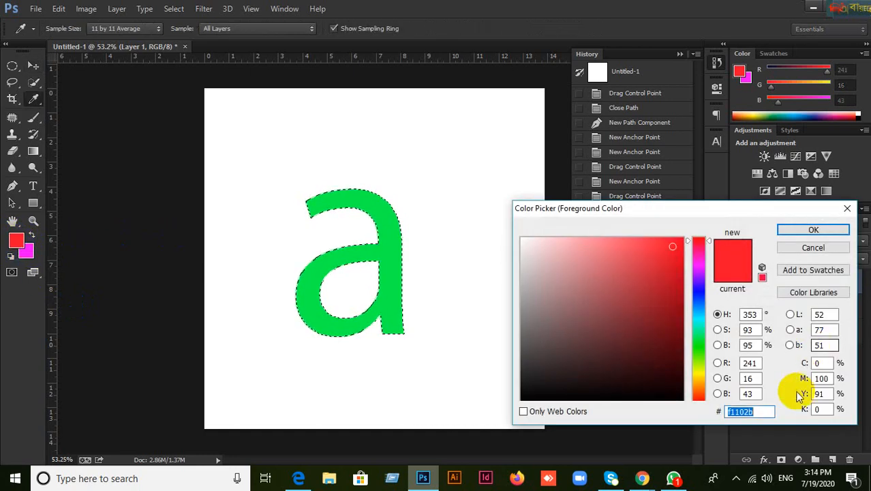
drag(688, 247, 695, 295)
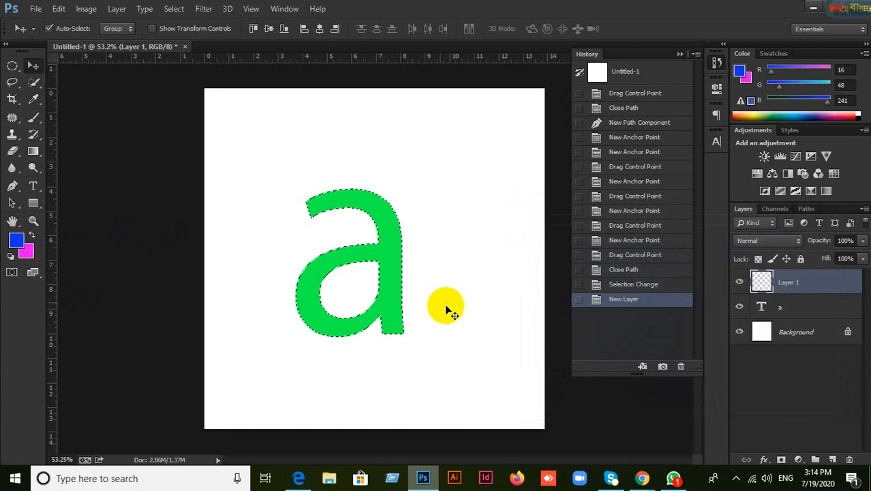
Step: Fill the traced 'a' selection with blue and deselect
key(alt+BackSpace)
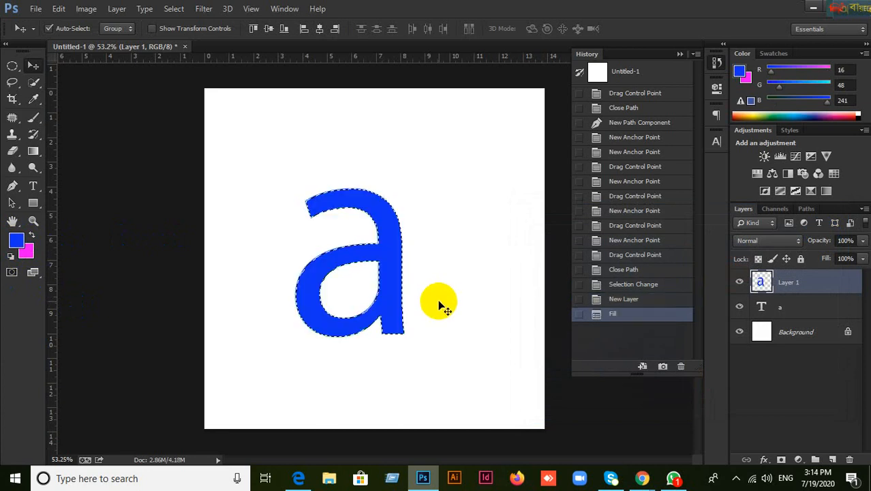
key(ctrl+d)
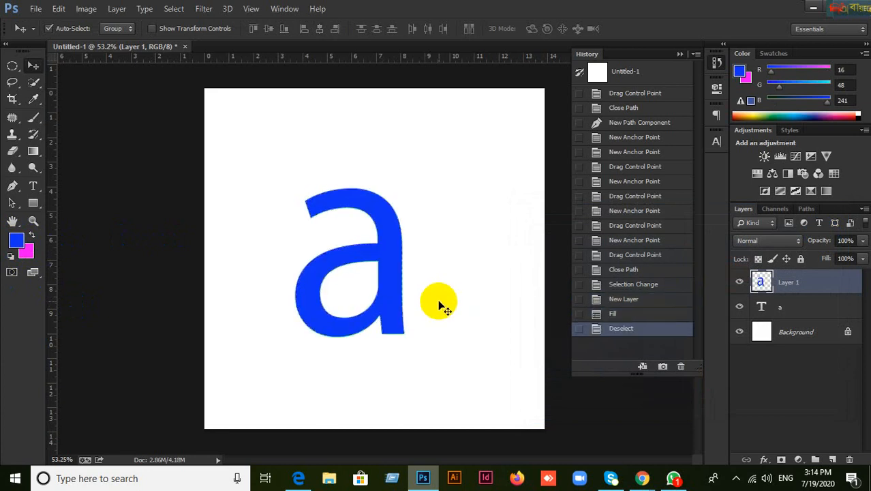
click(33, 65)
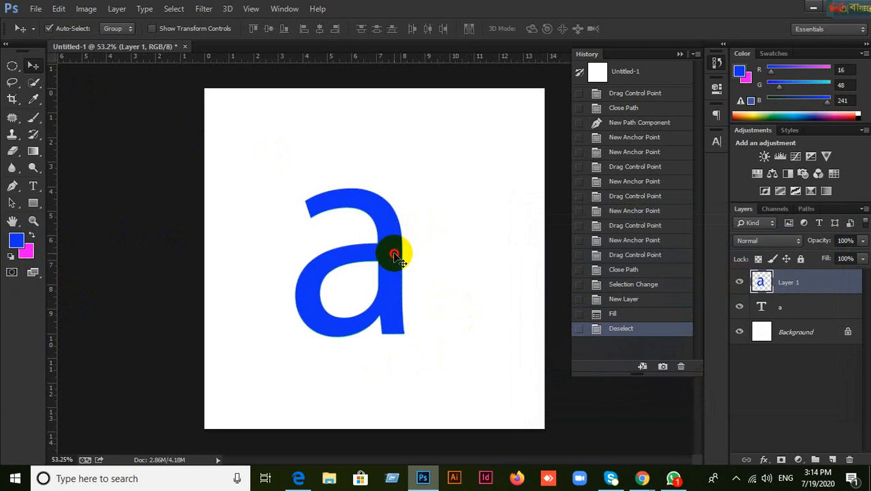
Step: Move the blue 'a' right and the green 'a' left so they stand side by side
drag(399, 253, 513, 252)
drag(382, 296, 352, 296)
drag(440, 314, 354, 327)
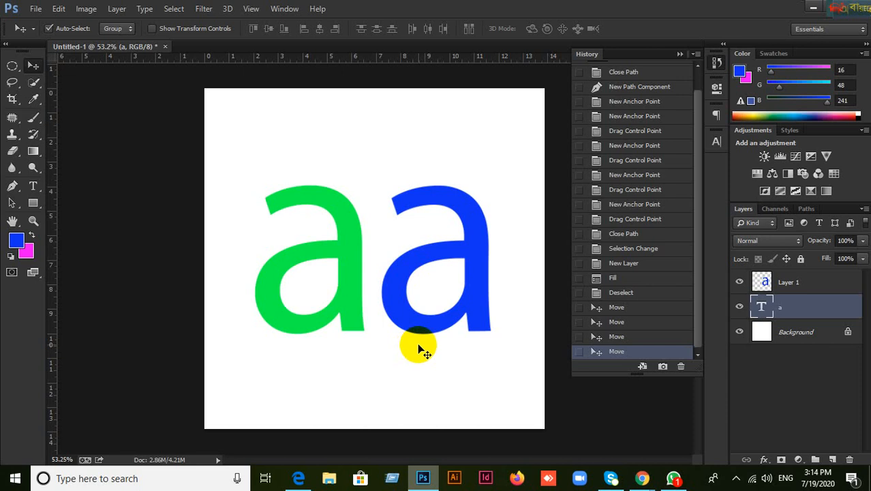
scroll(438, 339, up, 1)
scroll(440, 339, down, 2)
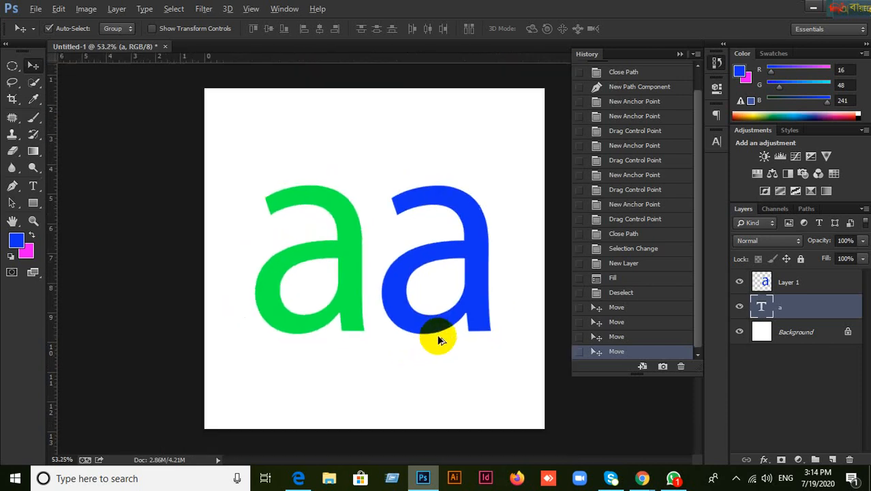
Step: Mute the microphone in the Google Meet call, then minimize Chrome and Photoshop to reveal the desktop
click(644, 477)
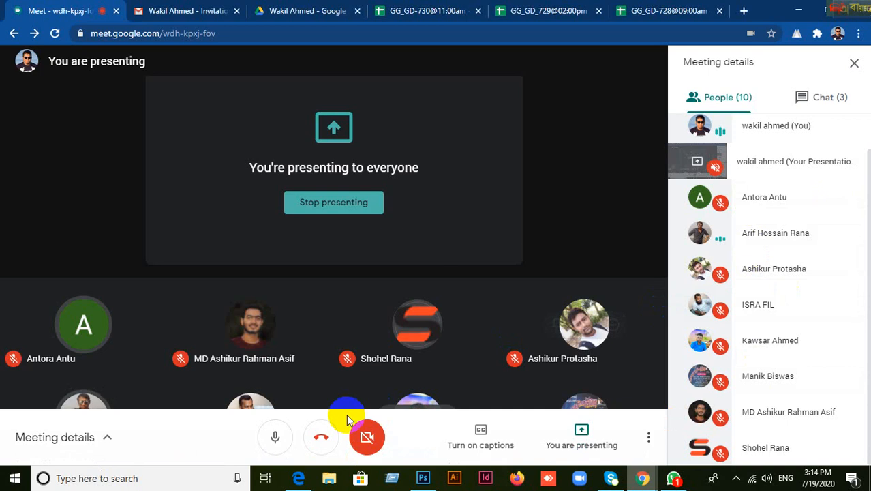
click(279, 436)
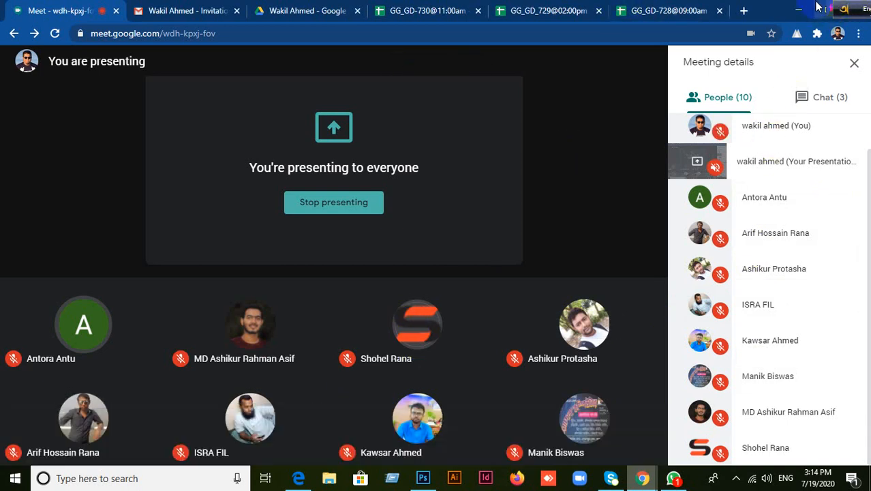
drag(845, 13, 526, 13)
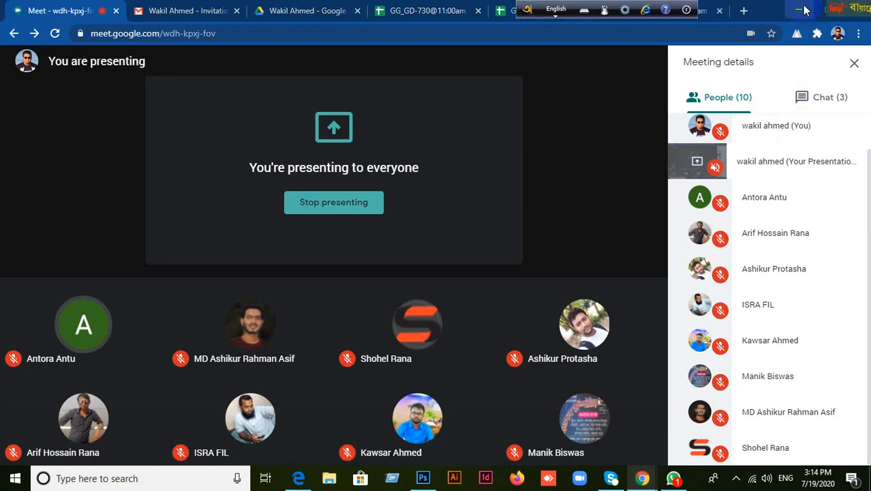
click(799, 9)
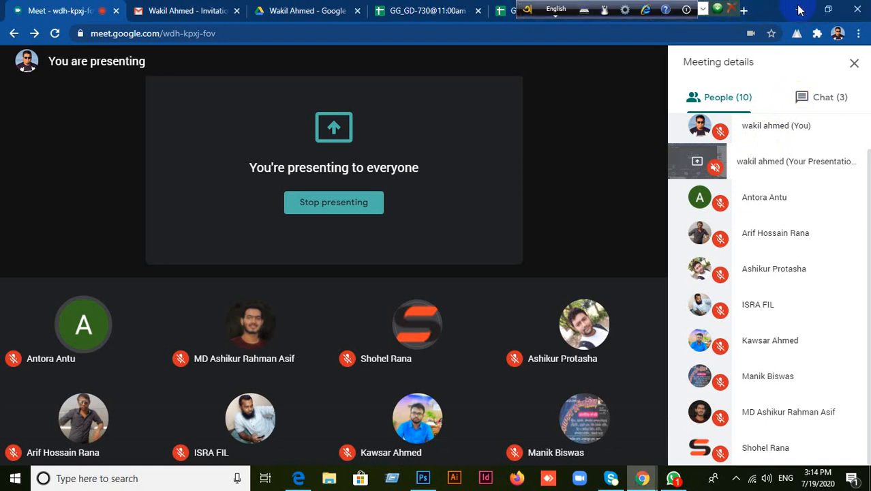
click(813, 7)
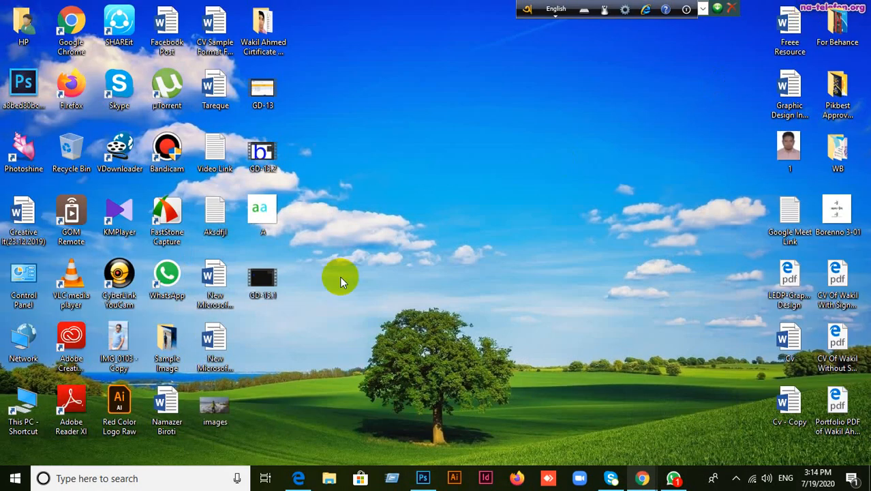